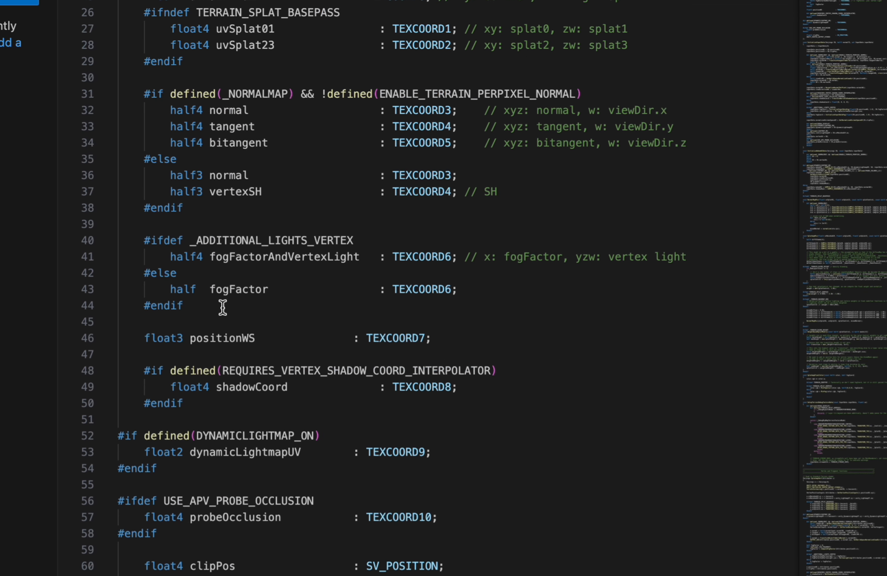
- Add the comment "Disable blending between layers" and the line splatControl = SplitMap(splatControl); after the splat weight normalization in the terrain shader
{"action": "scroll", "coordinate": [222, 306], "scroll_direction": "down", "scroll_amount": 9}
{"action": "scroll", "coordinate": [222, 307], "scroll_direction": "down", "scroll_amount": 18}
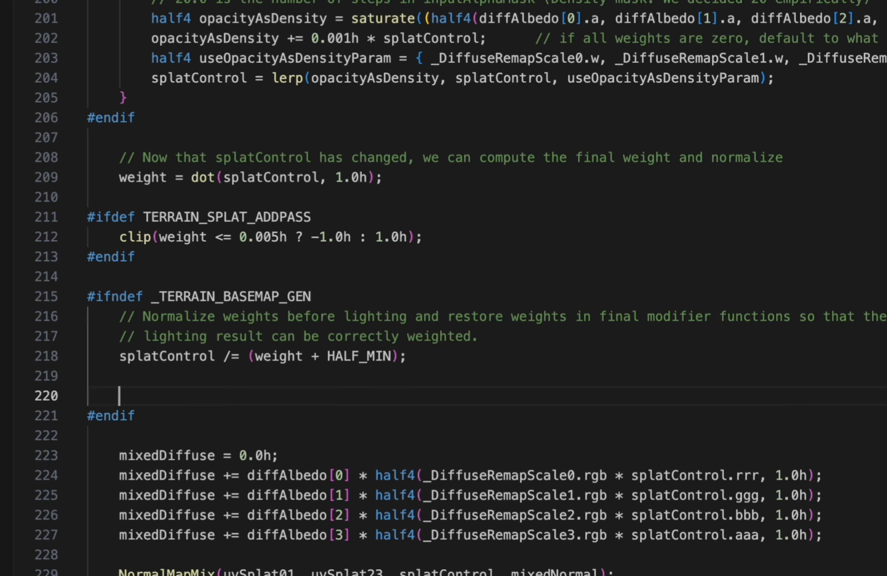
{"action": "type", "text": "// Disable blending between layers     splatControl = SplitMap(splatControl);"}
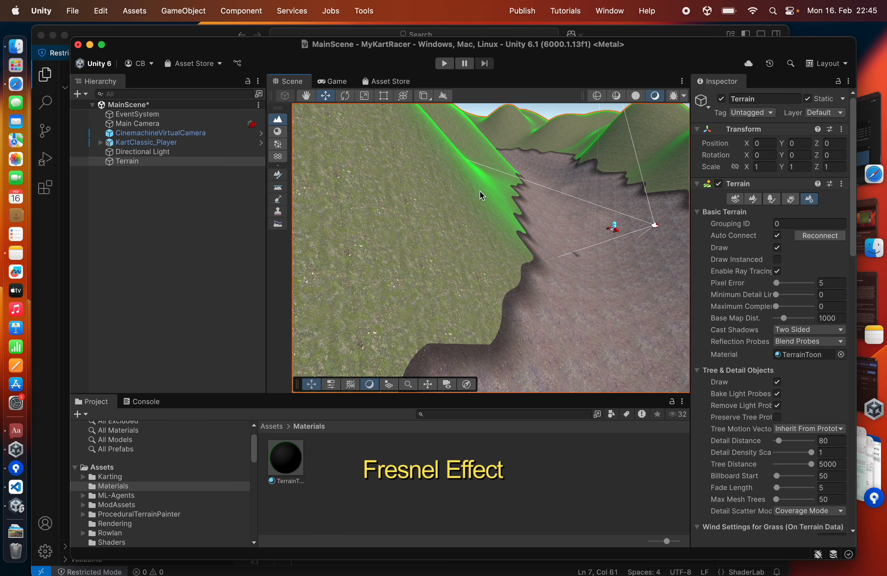
{"action": "mouse_move", "coordinate": [481, 193]}
{"action": "left_mouse_down", "text": "alt"}
{"action": "mouse_move", "coordinate": [499, 185]}
{"action": "mouse_move", "coordinate": [483, 192]}
{"action": "mouse_move", "coordinate": [494, 198]}
{"action": "mouse_move", "coordinate": [495, 213]}
{"action": "mouse_move", "coordinate": [481, 208]}
{"action": "left_mouse_up", "text": "alt"}
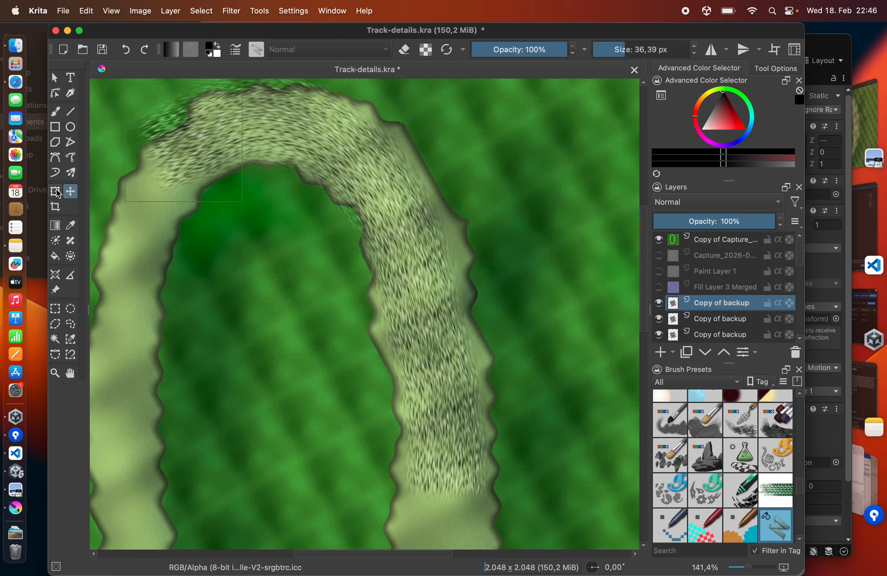
- In Krita, duplicate the stroke texture layer twice, moving and transforming the copies to follow the dirt track
{"action": "left_click", "coordinate": [56, 189]}
{"action": "key", "text": "super+j"}
{"action": "left_click", "coordinate": [70, 191]}
{"action": "left_click", "coordinate": [56, 191]}
{"action": "left_click_drag", "start_coordinate": [180, 347], "coordinate": [198, 345]}
{"action": "key", "text": "super+j"}
{"action": "left_click", "coordinate": [71, 191]}
{"action": "left_click", "coordinate": [56, 191]}
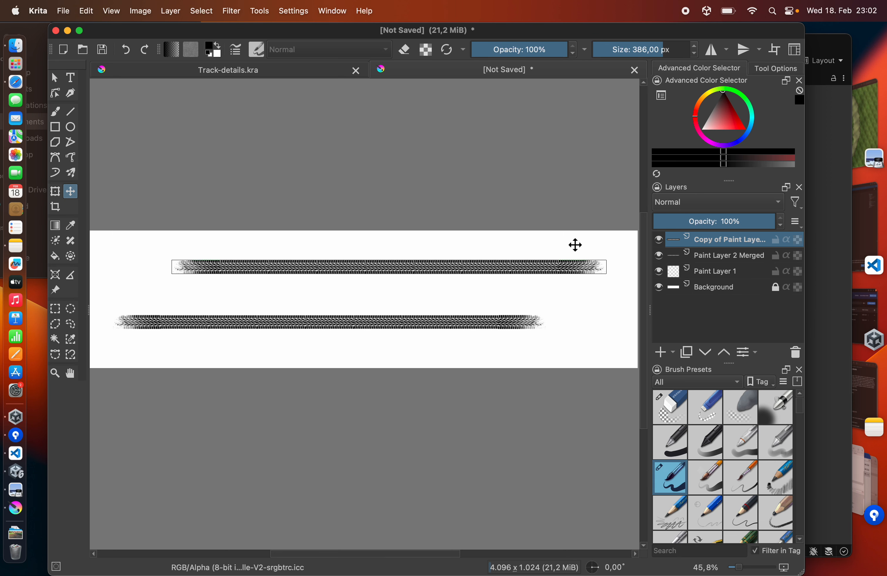
- Duplicate the upper tire tread strip and place the copy between the two existing strips
{"action": "key", "text": "super+j"}
{"action": "left_click_drag", "start_coordinate": [465, 257], "coordinate": [495, 290]}
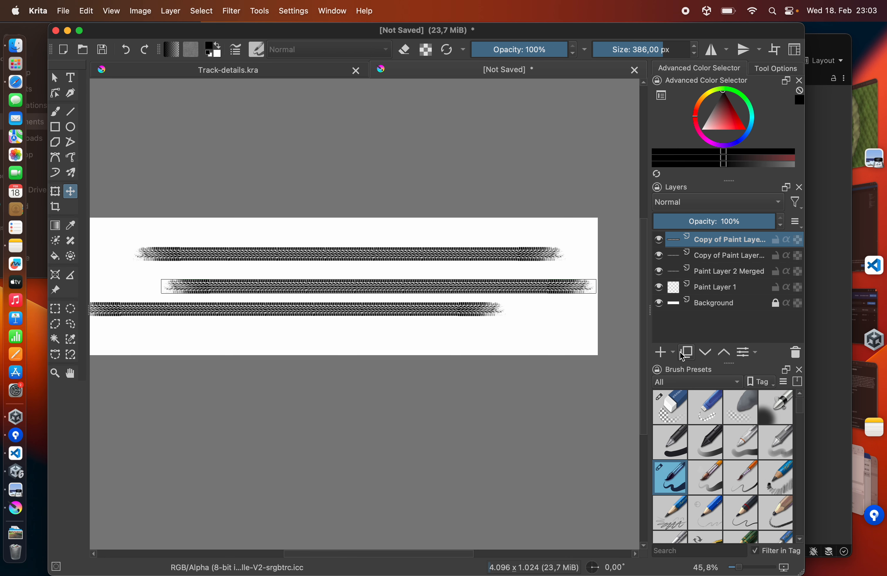
- Open the layer style settings for the lower green fill layer of the checkered pattern
{"action": "right_click", "coordinate": [717, 258]}
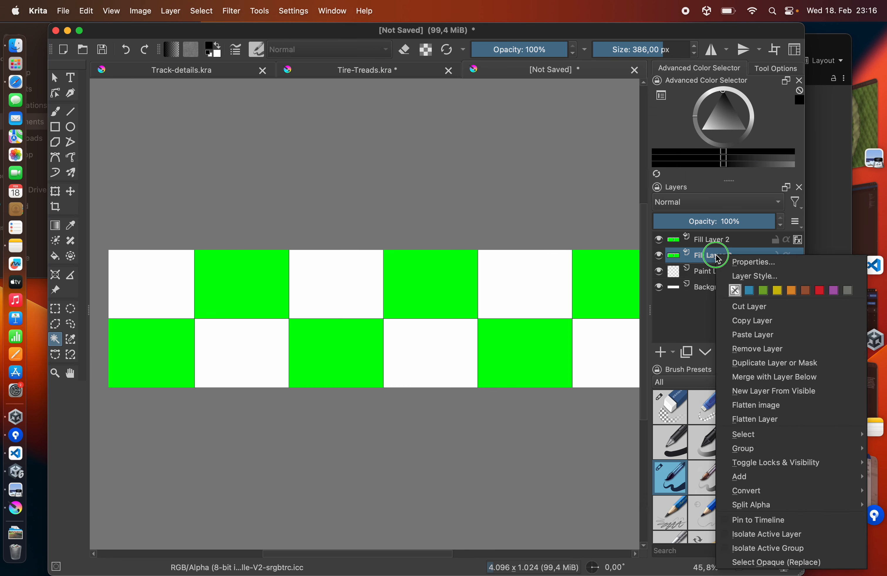
{"action": "left_click", "coordinate": [754, 276]}
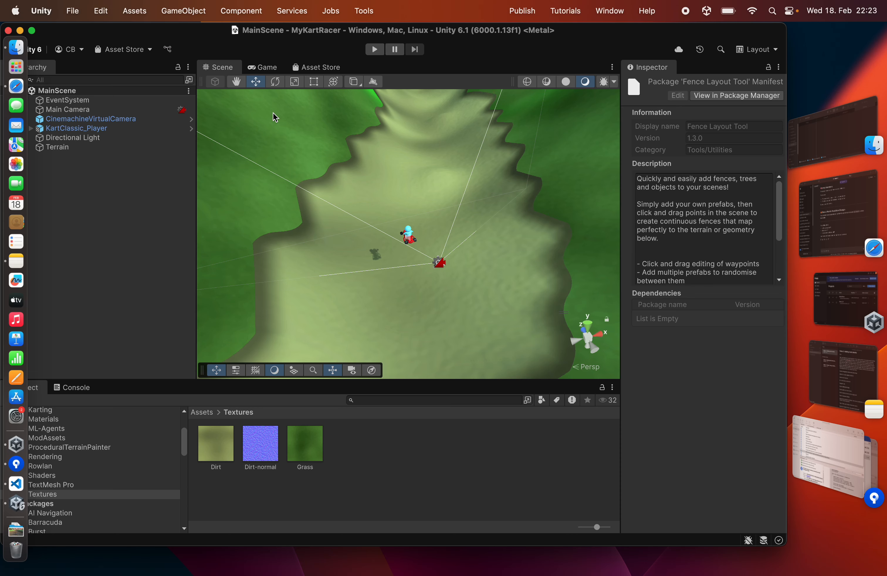
- In Unity, create a new Camera object in MainScene and name it ScreenCapture
{"action": "scroll", "coordinate": [348, 206], "scroll_direction": "down", "scroll_amount": 5}
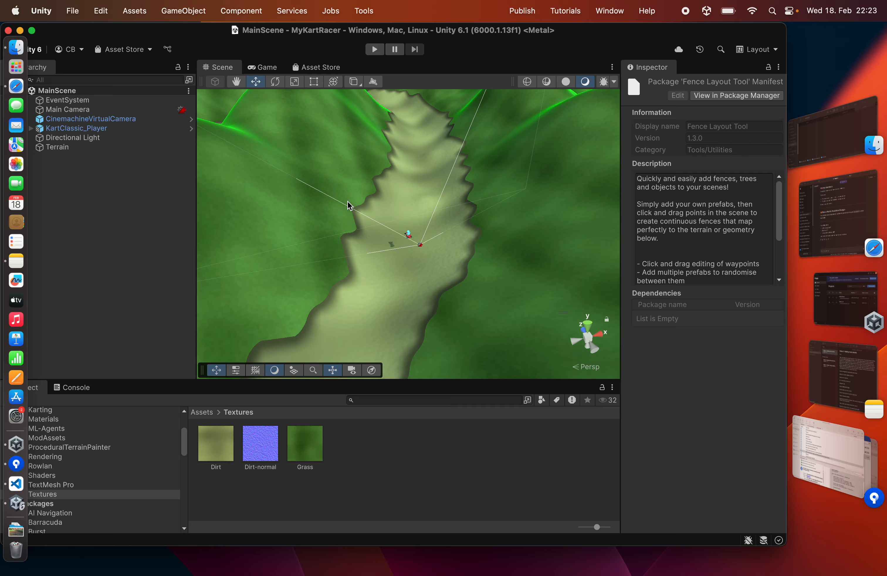
{"action": "left_click_drag", "start_coordinate": [338, 186], "coordinate": [380, 261], "text": "alt"}
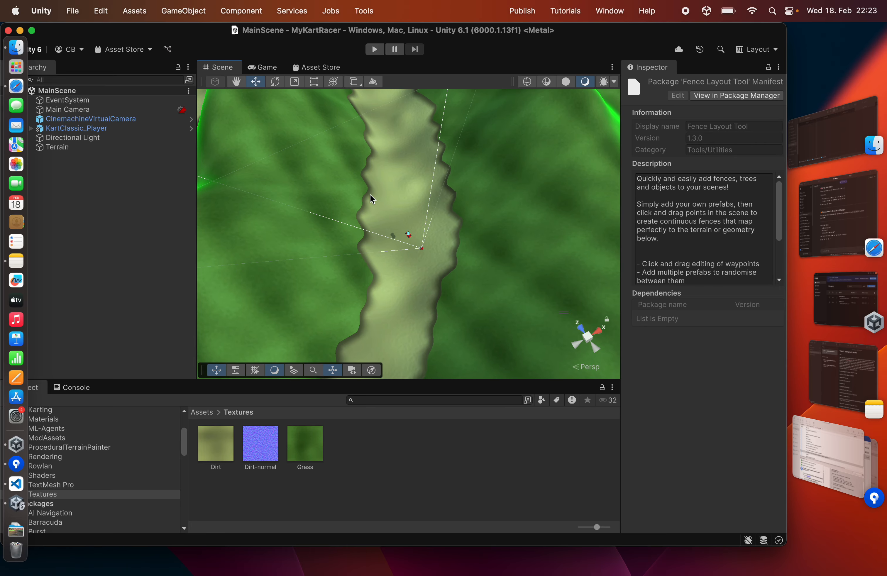
{"action": "middle_click_drag", "start_coordinate": [370, 195], "coordinate": [389, 185]}
{"action": "middle_click_drag", "start_coordinate": [420, 140], "coordinate": [459, 198]}
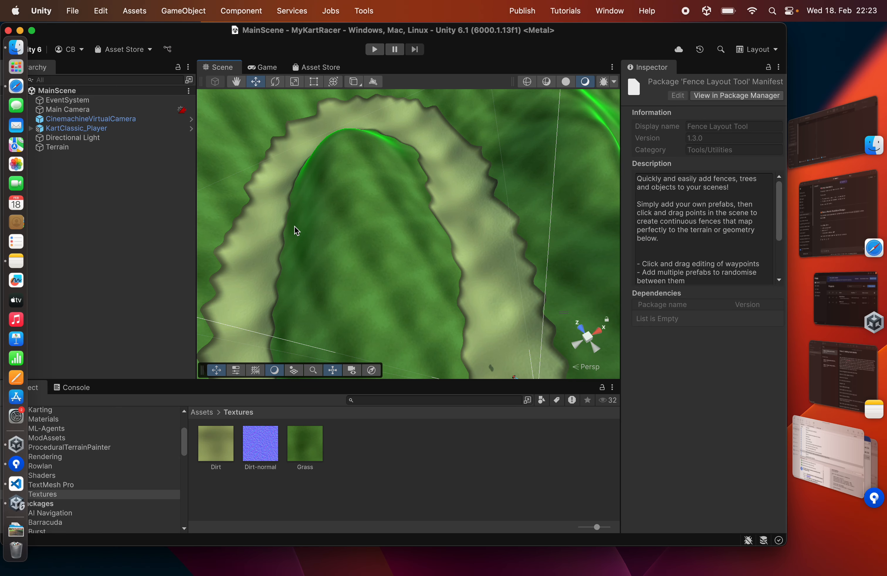
{"action": "middle_click_drag", "start_coordinate": [294, 226], "coordinate": [492, 165]}
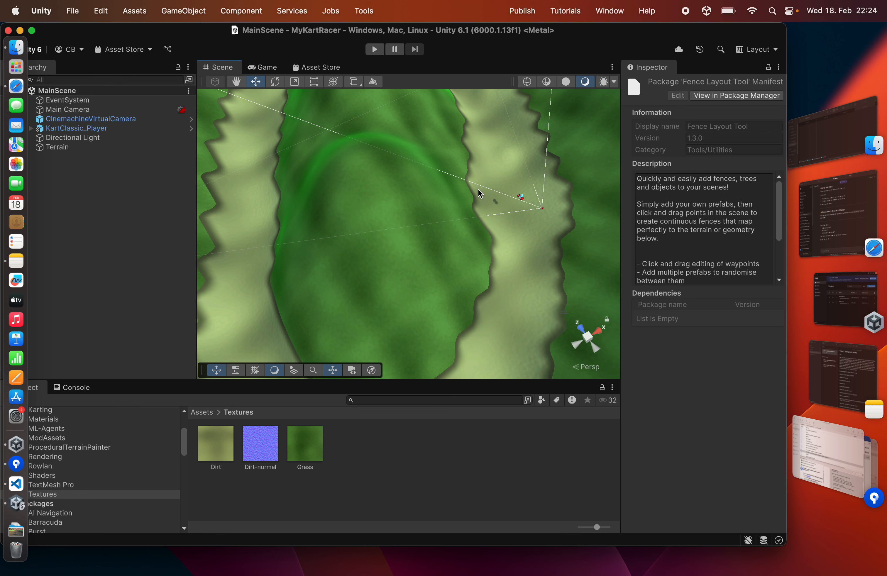
{"action": "left_click_drag", "start_coordinate": [154, 30], "coordinate": [181, 33]}
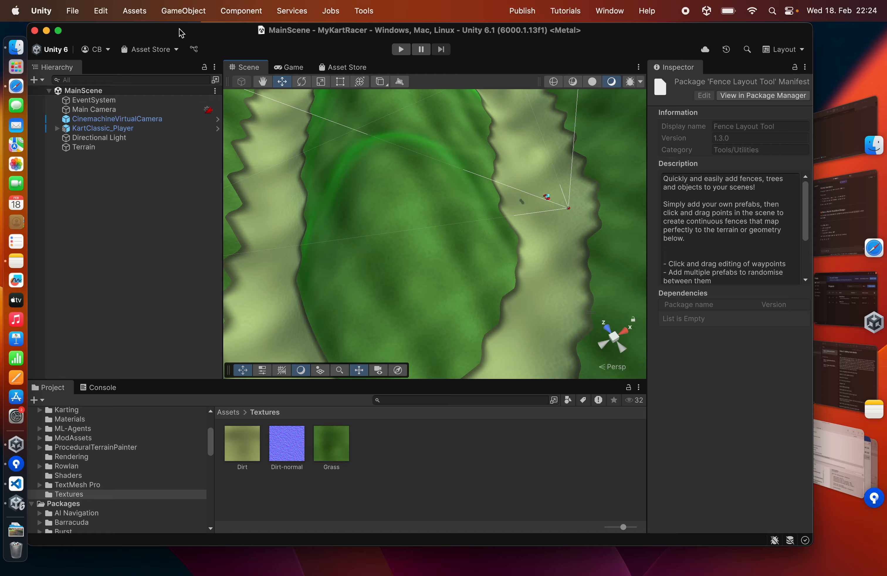
{"action": "right_click", "coordinate": [109, 193]}
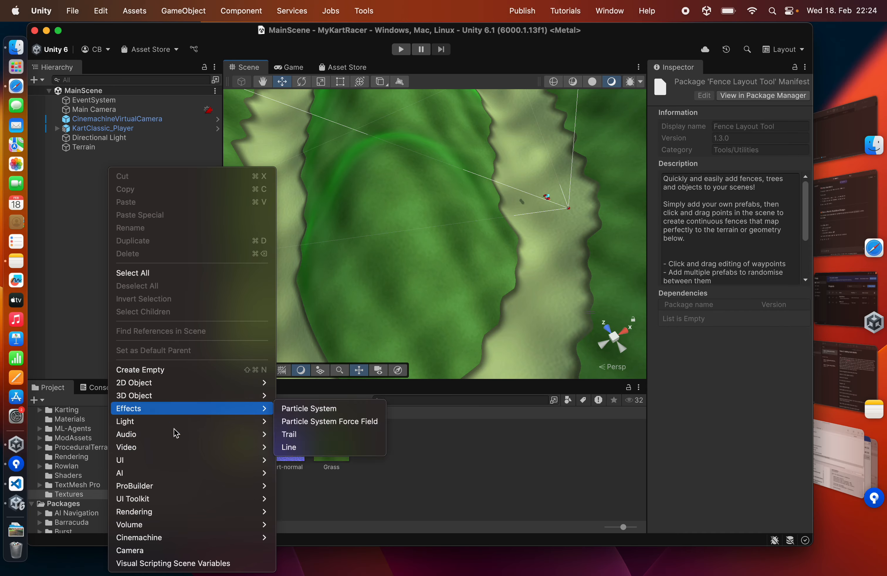
{"action": "left_click", "coordinate": [158, 550]}
{"action": "type", "text": "ScreenC"}
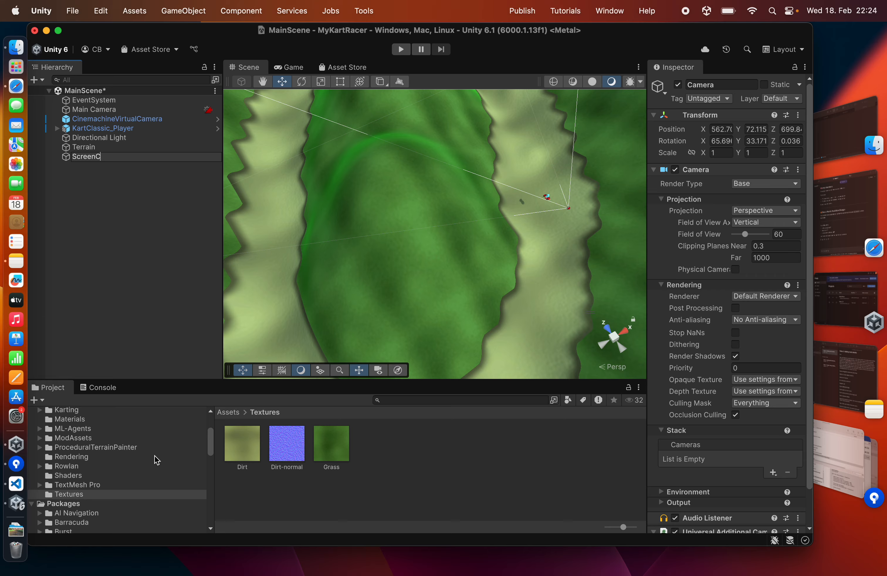
{"action": "type", "text": "apture"}
{"action": "key", "text": "Return"}
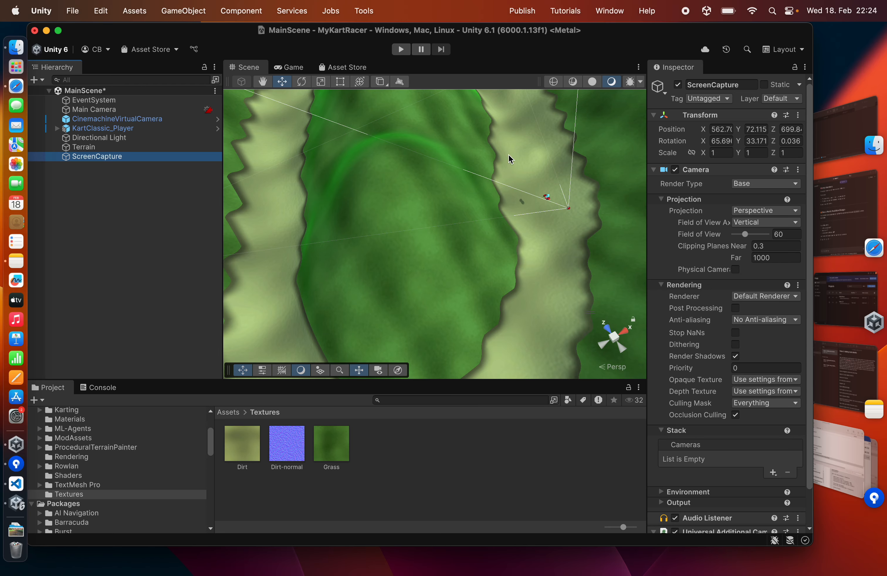
- Set the ScreenCapture camera's projection to Orthographic and align it with a top-down view of the whole track
{"action": "left_click", "coordinate": [759, 210]}
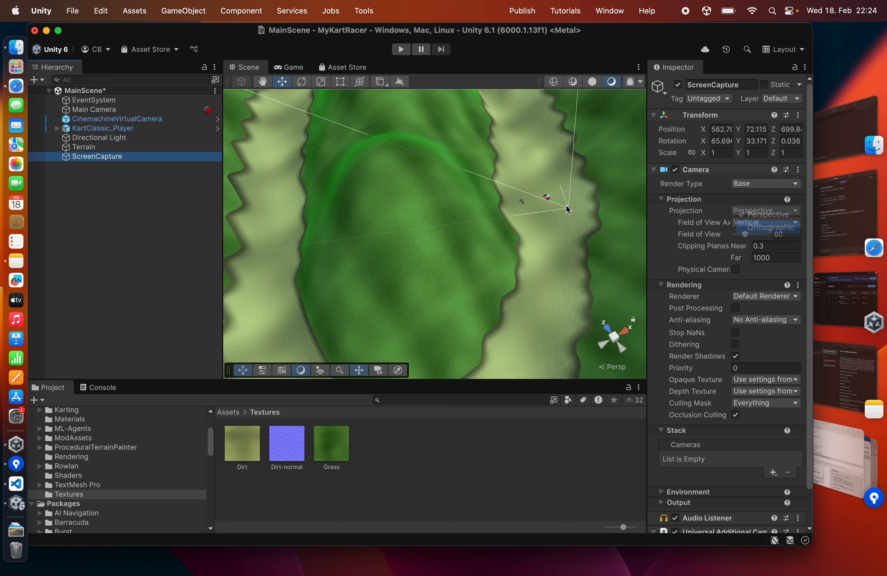
{"action": "left_click", "coordinate": [758, 227]}
{"action": "scroll", "coordinate": [340, 268], "scroll_direction": "down", "scroll_amount": 5}
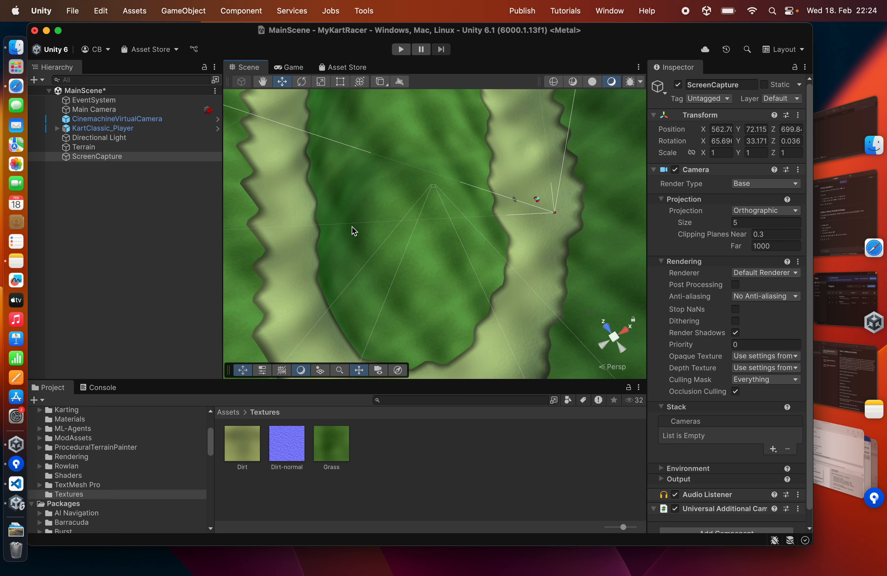
{"action": "scroll", "coordinate": [369, 236], "scroll_direction": "down", "scroll_amount": 3}
{"action": "middle_click_drag", "start_coordinate": [367, 179], "coordinate": [367, 216]}
{"action": "mouse_move", "coordinate": [366, 216]}
{"action": "left_mouse_down", "text": "alt"}
{"action": "mouse_move", "coordinate": [372, 202]}
{"action": "mouse_move", "coordinate": [358, 210]}
{"action": "left_mouse_up", "text": "alt"}
{"action": "mouse_move", "coordinate": [377, 182]}
{"action": "middle_mouse_down"}
{"action": "mouse_move", "coordinate": [376, 204]}
{"action": "mouse_move", "coordinate": [374, 184]}
{"action": "middle_mouse_up"}
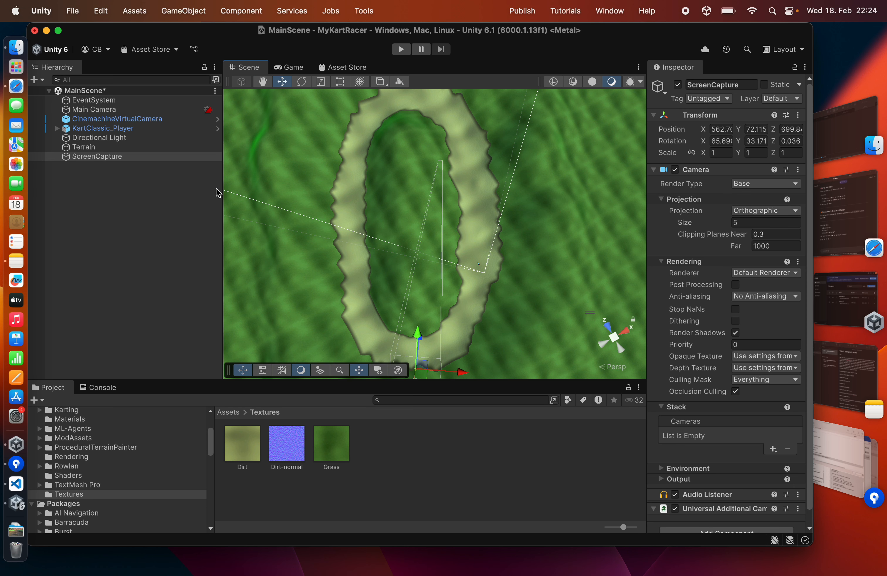
{"action": "key", "text": "shift+super+f"}
{"action": "left_click", "coordinate": [291, 67]}
{"action": "left_click", "coordinate": [245, 67]}
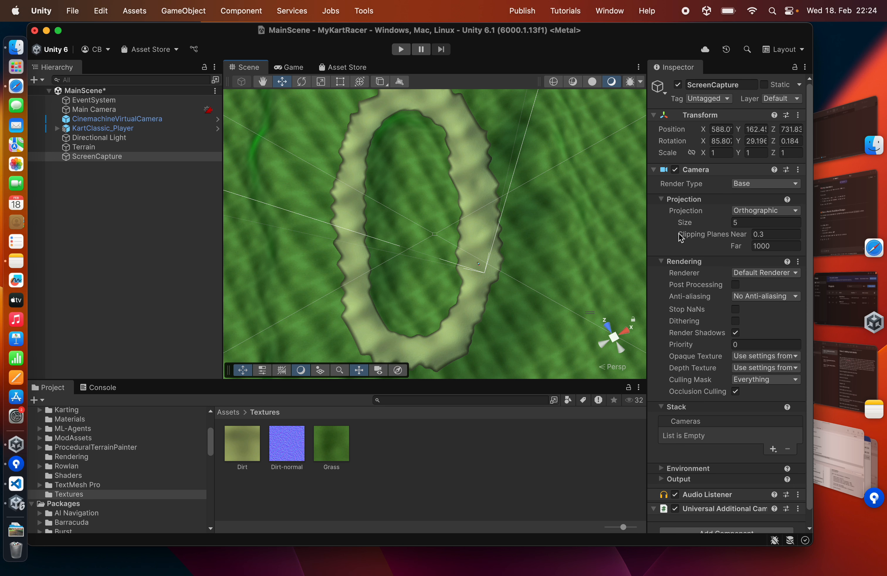
- Set the ScreenCapture camera's orthographic size to 101 and check the framing in the Game view
{"action": "left_click", "coordinate": [742, 223]}
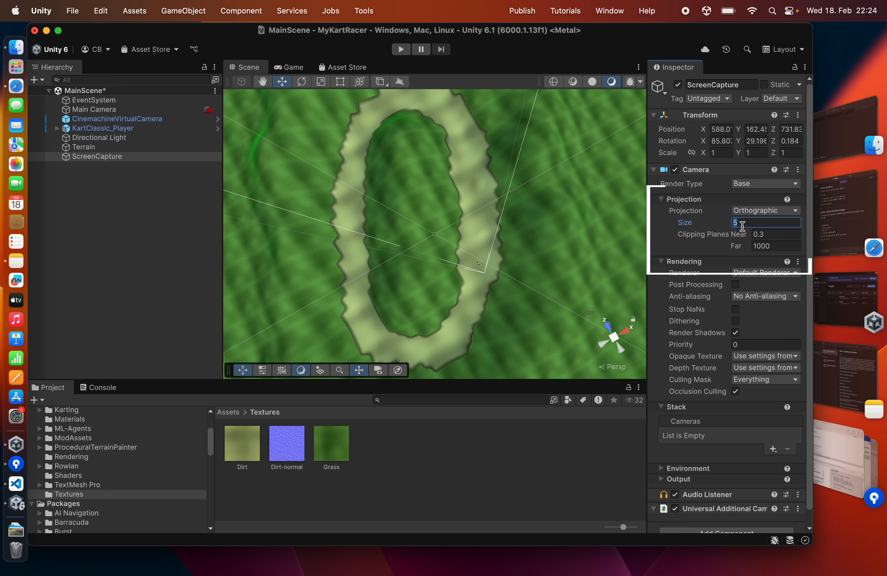
{"action": "type", "text": "101"}
{"action": "left_click", "coordinate": [286, 68]}
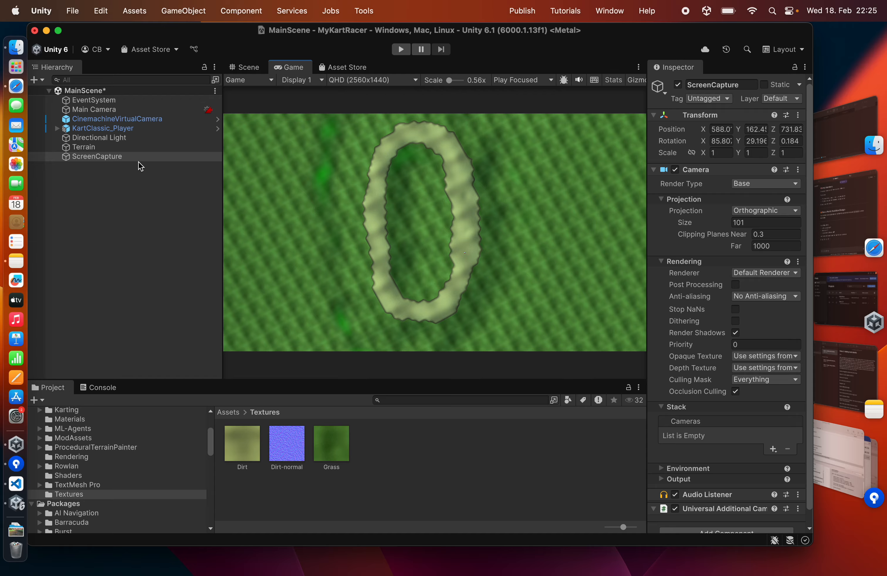
- Create a folder named Scripts in the project's Assets folder and open it
{"action": "scroll", "coordinate": [94, 447], "scroll_direction": "up", "scroll_amount": 5}
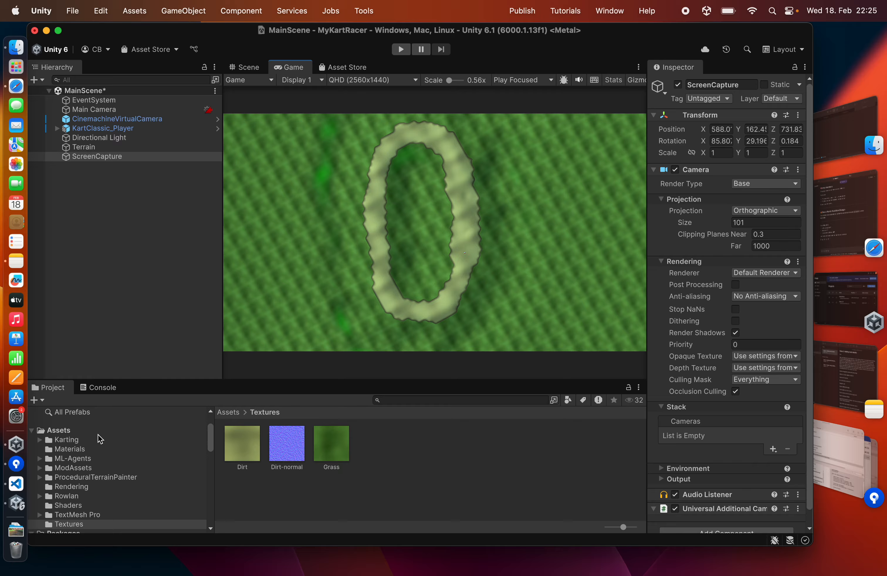
{"action": "left_click", "coordinate": [50, 479]}
{"action": "right_click", "coordinate": [51, 480]}
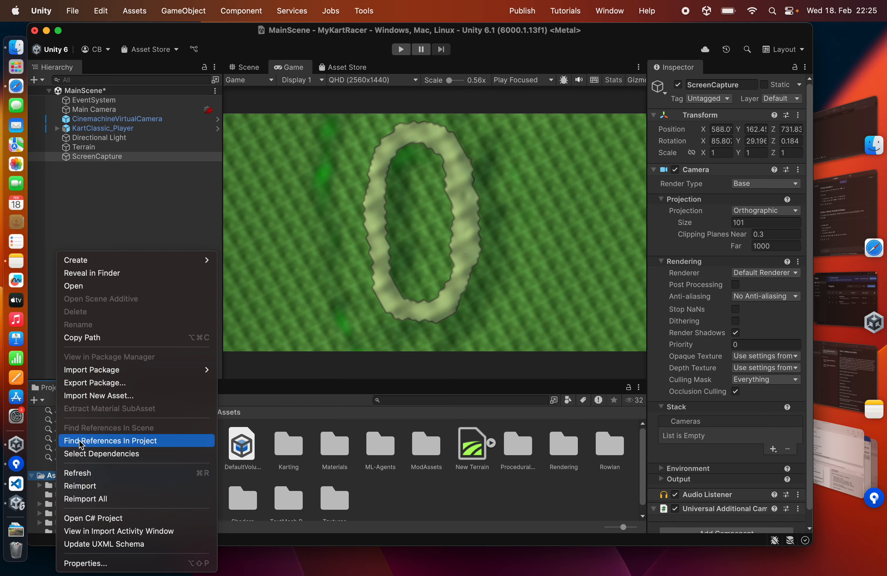
{"action": "mouse_move", "coordinate": [109, 260]}
{"action": "left_click", "coordinate": [239, 178]}
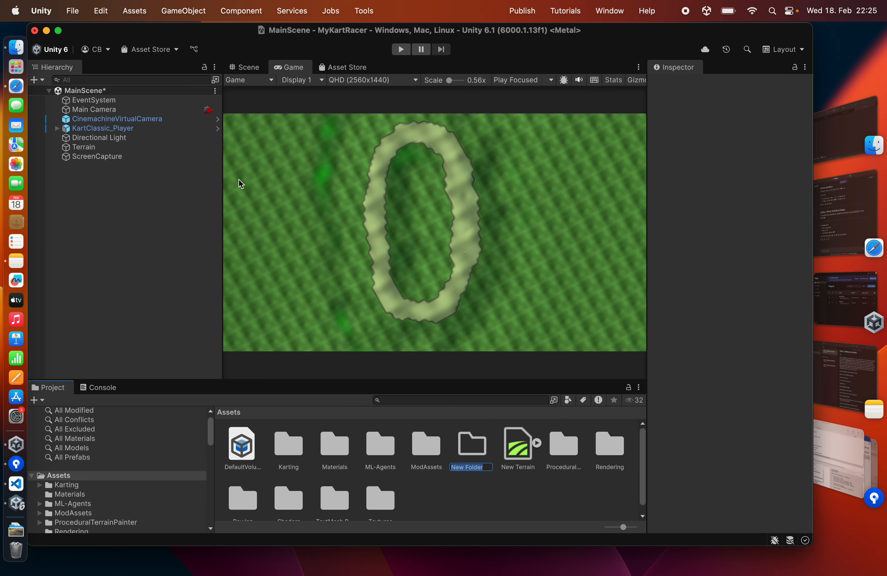
{"action": "type", "text": "Scripts"}
{"action": "key", "text": "Return"}
{"action": "double_click", "coordinate": [243, 496]}
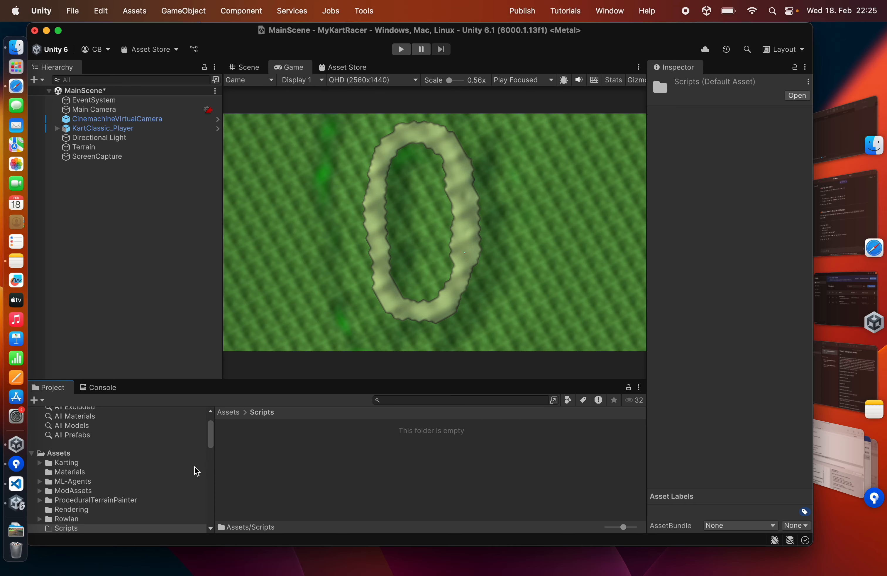
- Create a new script named CameraScreenCapture and add it as a component to the ScreenCapture camera
{"action": "left_click", "coordinate": [83, 157]}
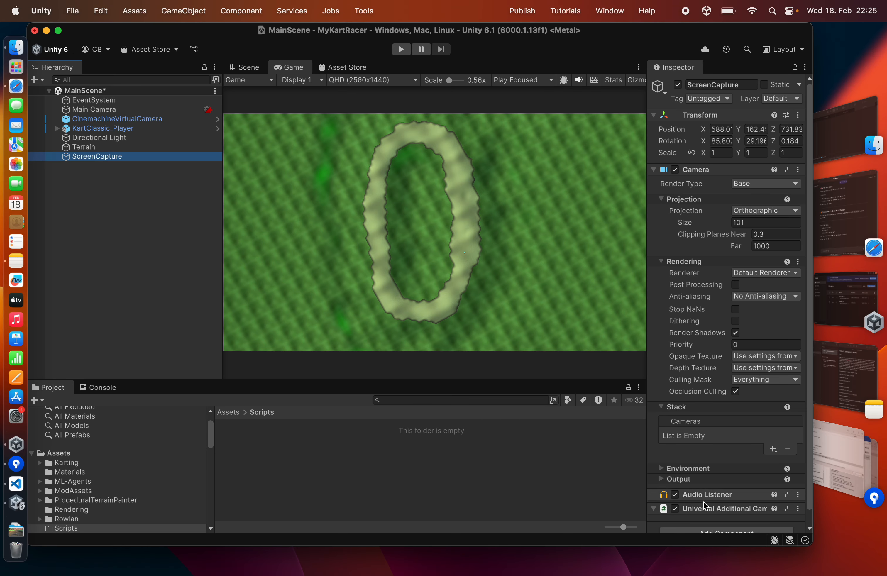
{"action": "scroll", "coordinate": [704, 506], "scroll_direction": "down", "scroll_amount": 1}
{"action": "left_click", "coordinate": [698, 521]}
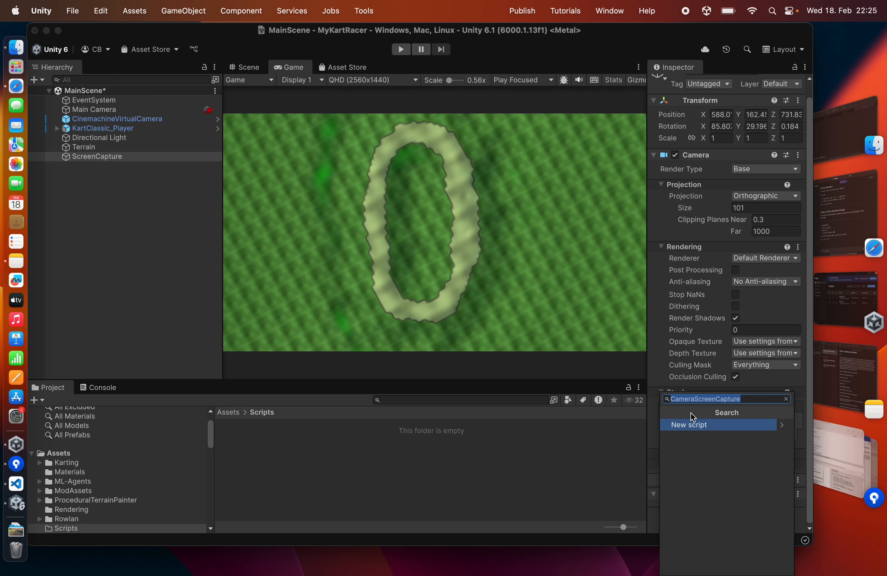
{"action": "left_click", "coordinate": [685, 428]}
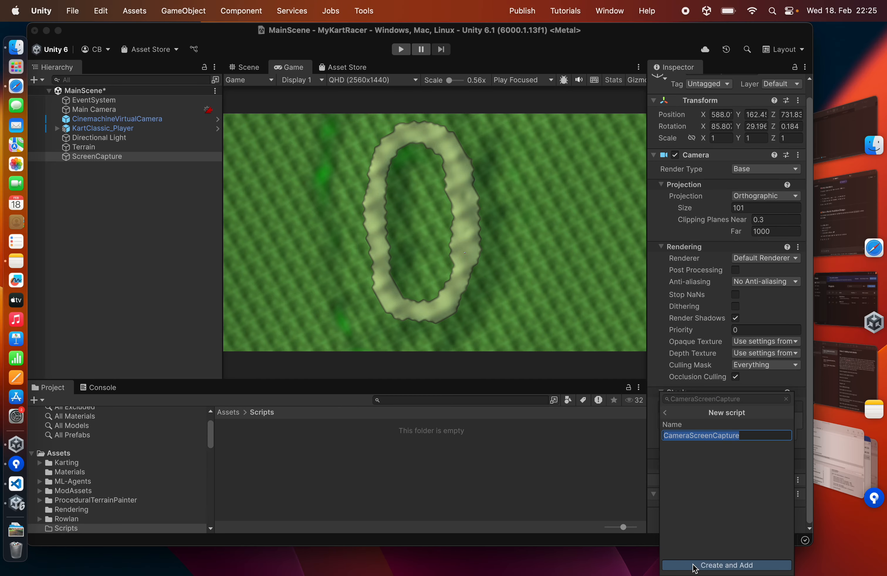
{"action": "left_click", "coordinate": [695, 566]}
- Open the CameraScreenCapture script in Visual Studio Code and replace all its default code with the copied screenshot capture code
{"action": "double_click", "coordinate": [245, 451]}
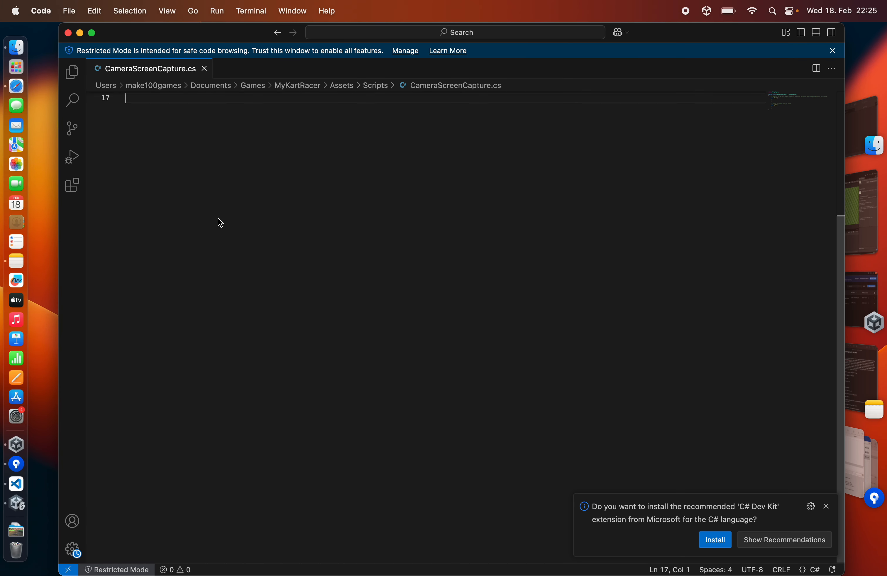
{"action": "scroll", "coordinate": [219, 222], "scroll_direction": "up", "scroll_amount": 5}
{"action": "left_click", "coordinate": [208, 236]}
{"action": "key", "text": "super+a"}
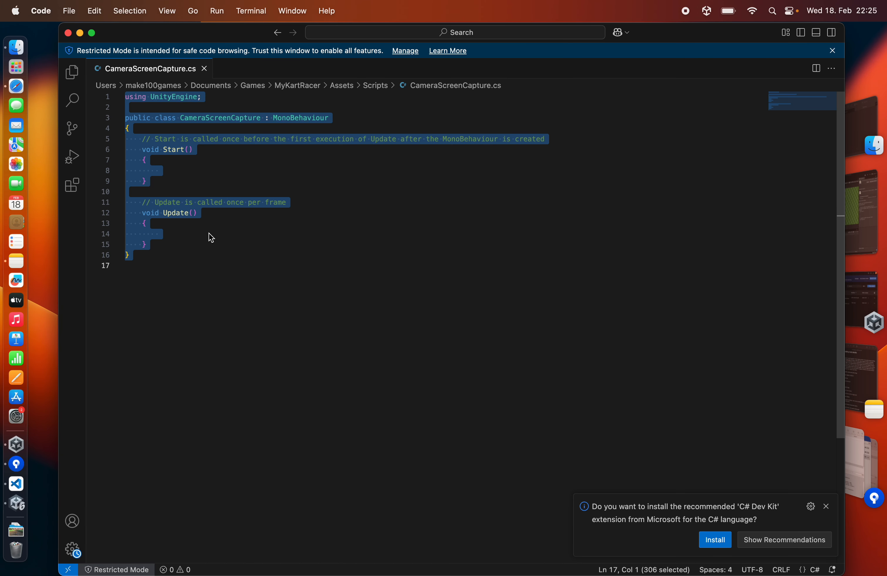
{"action": "key", "text": "super+v"}
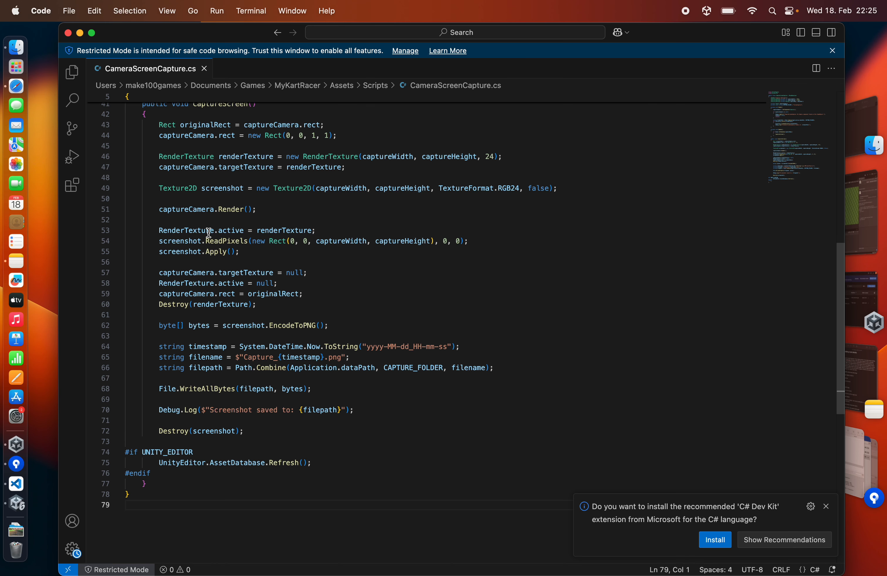
{"action": "scroll", "coordinate": [209, 233], "scroll_direction": "up", "scroll_amount": 10}
- Return to Unity, run the scene in play mode, trigger a capture of the track, and stop playing
{"action": "key", "text": "super+Tab"}
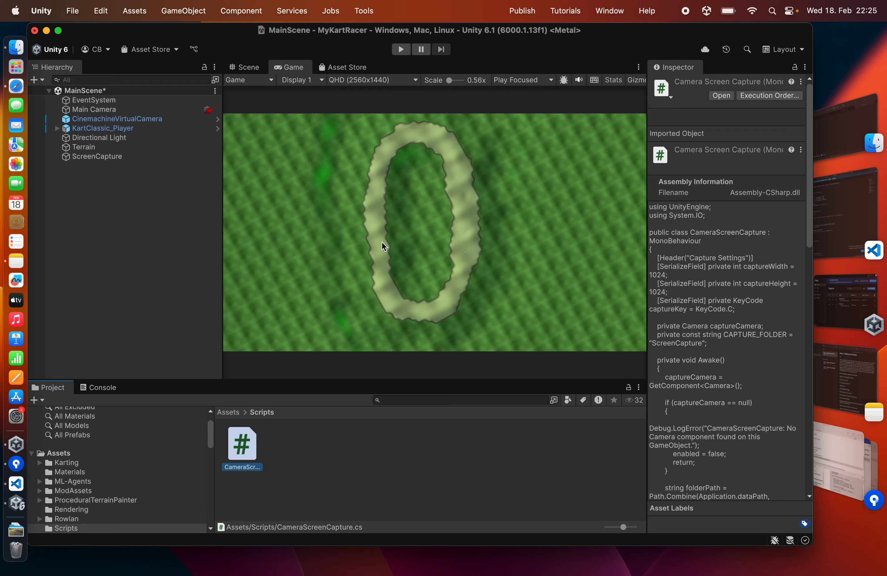
{"action": "left_click", "coordinate": [396, 51]}
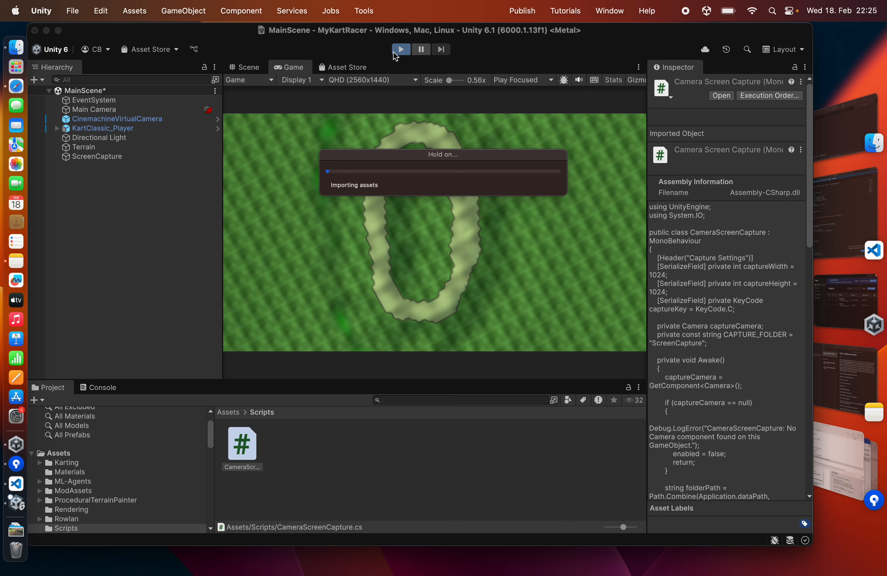
{"action": "key", "text": "c"}
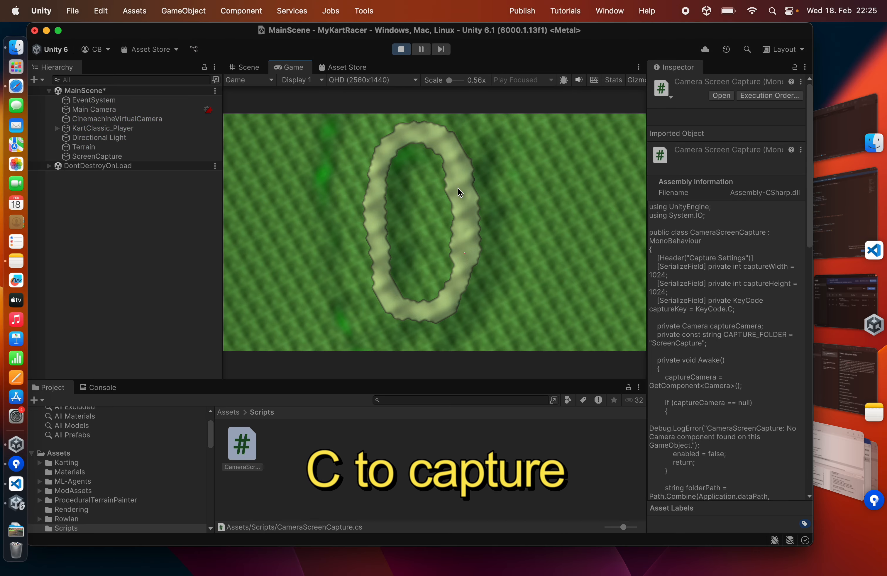
{"action": "left_click", "coordinate": [395, 51]}
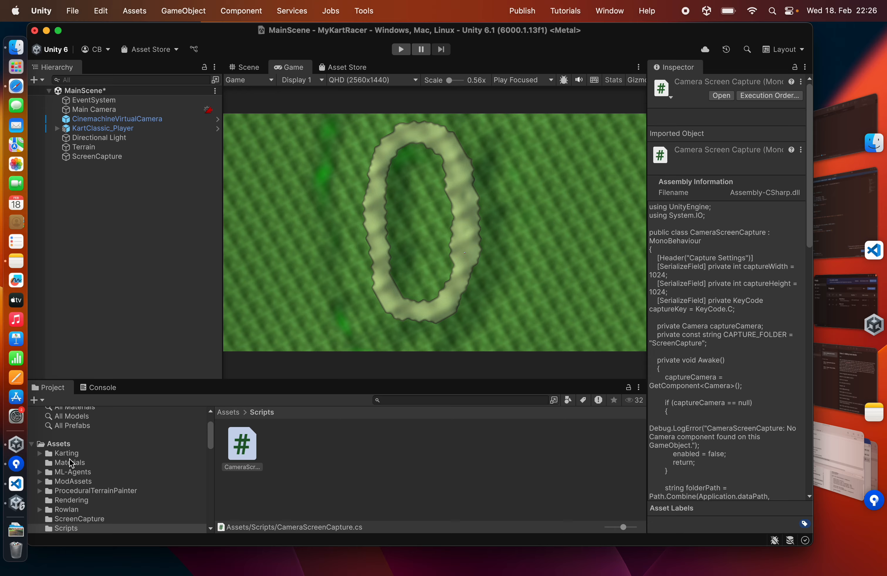
- Open the captured track image from the ScreenCapture folder to check it at full size
{"action": "scroll", "coordinate": [66, 490], "scroll_direction": "down", "scroll_amount": 2}
{"action": "left_click", "coordinate": [65, 498]}
{"action": "left_click", "coordinate": [245, 447]}
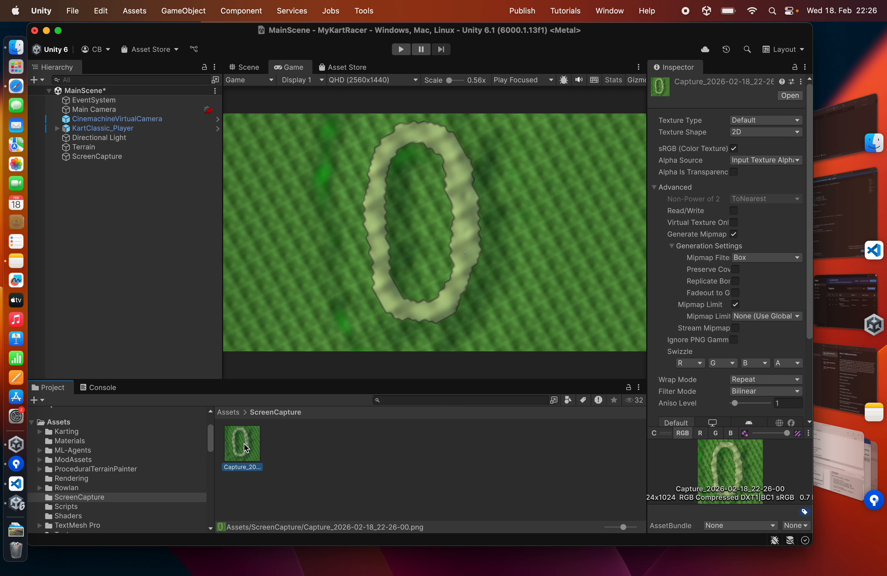
{"action": "double_click", "coordinate": [245, 447]}
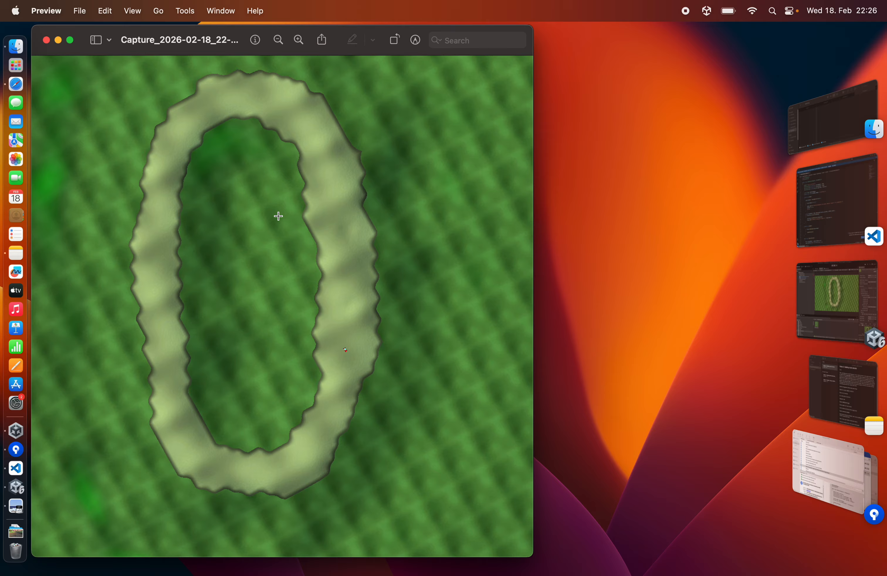
- Switch to Finder and select the capture PNG in the Unity project's Assets/ScreenCapture folder
{"action": "key", "text": "super+Tab"}
{"action": "key", "text": "super+Tab"}
{"action": "key", "text": "super+Tab"}
{"action": "key", "text": "super+Tab"}
{"action": "key", "text": "super+Tab"}
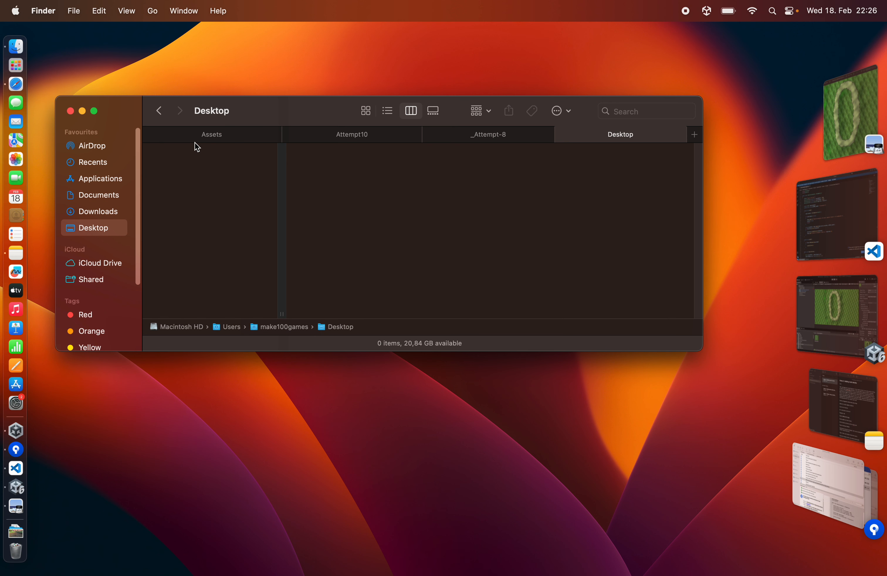
{"action": "left_click", "coordinate": [197, 136]}
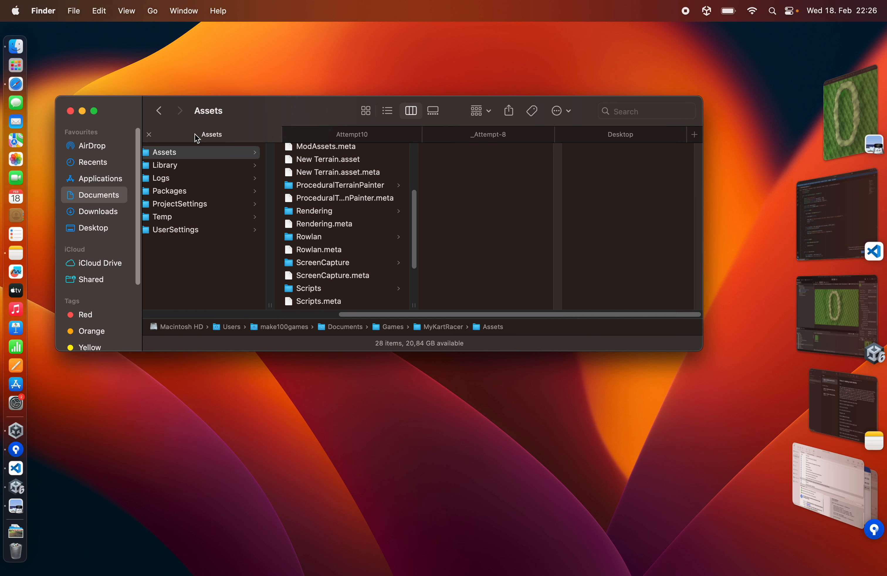
{"action": "left_click", "coordinate": [313, 262]}
{"action": "key", "text": "Right"}
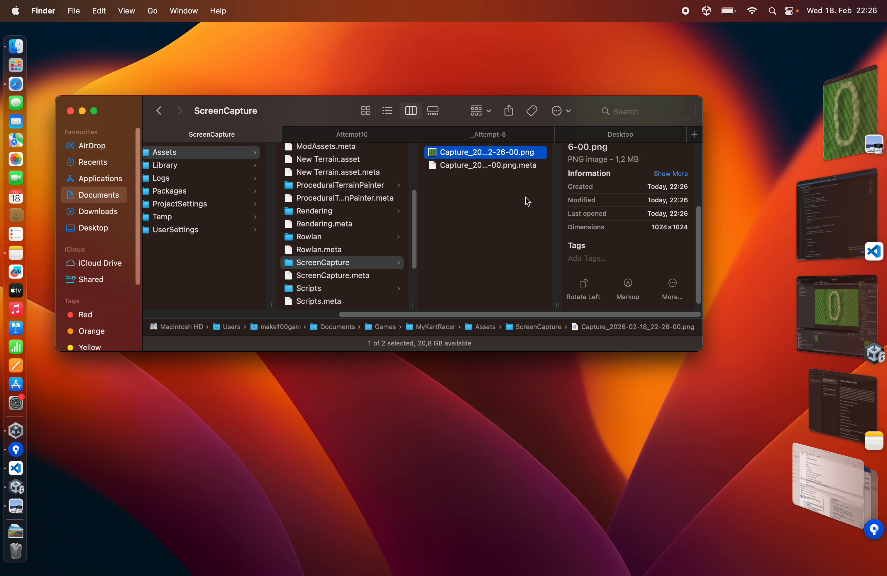
- Launch Krita and create a new custom document of 2048 by 2048 pixels
{"action": "key", "text": "super+space"}
{"action": "type", "text": "krita"}
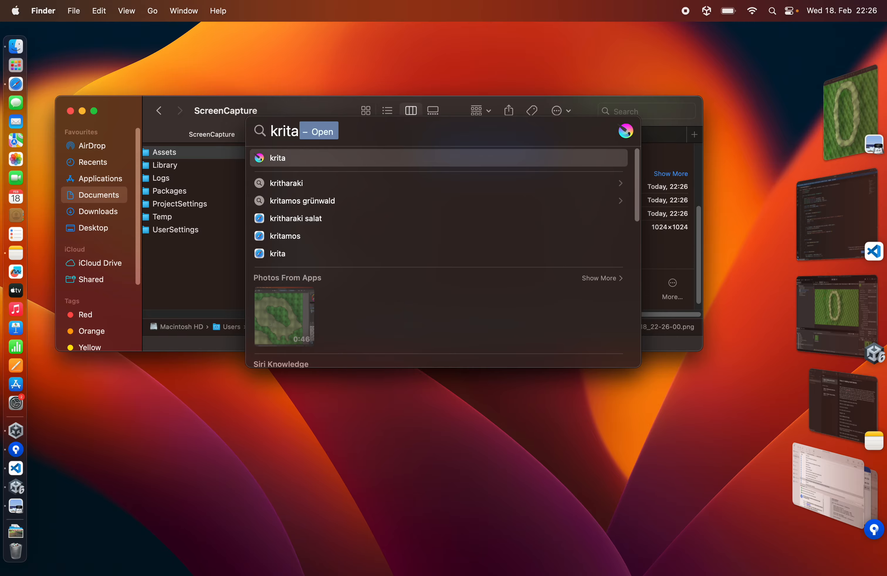
{"action": "key", "text": "Return"}
{"action": "key", "text": "super+n"}
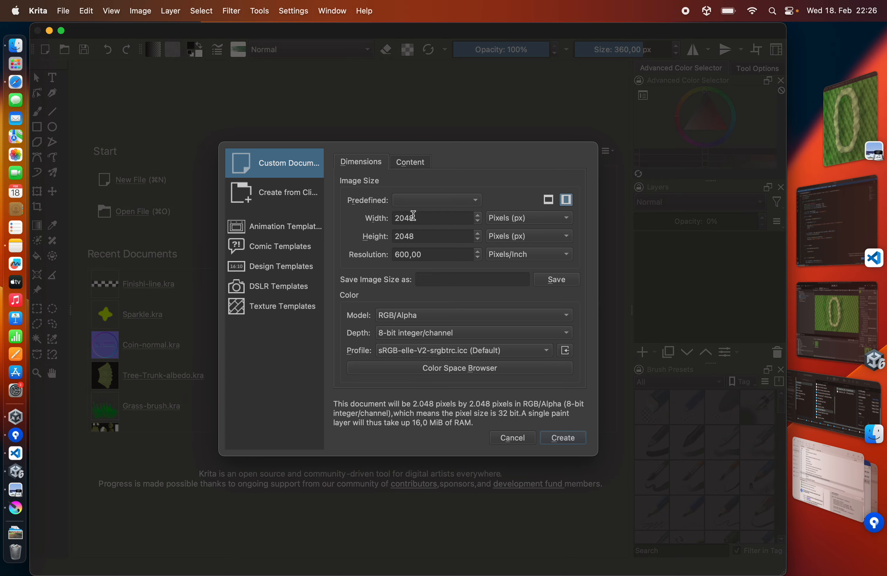
{"action": "left_click", "coordinate": [556, 441]}
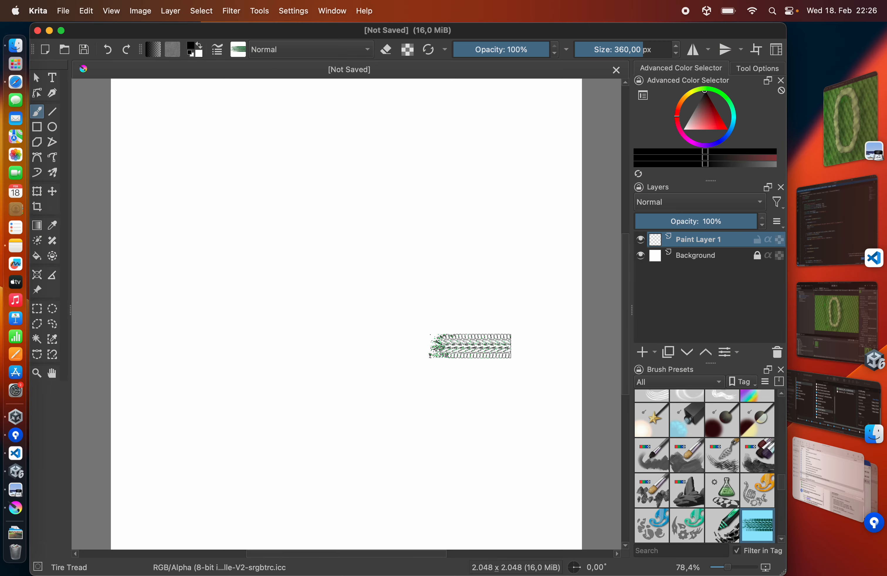
- Bring the capture PNG from Finder into the new Krita document as a separate layer
{"action": "key", "text": "super+Tab"}
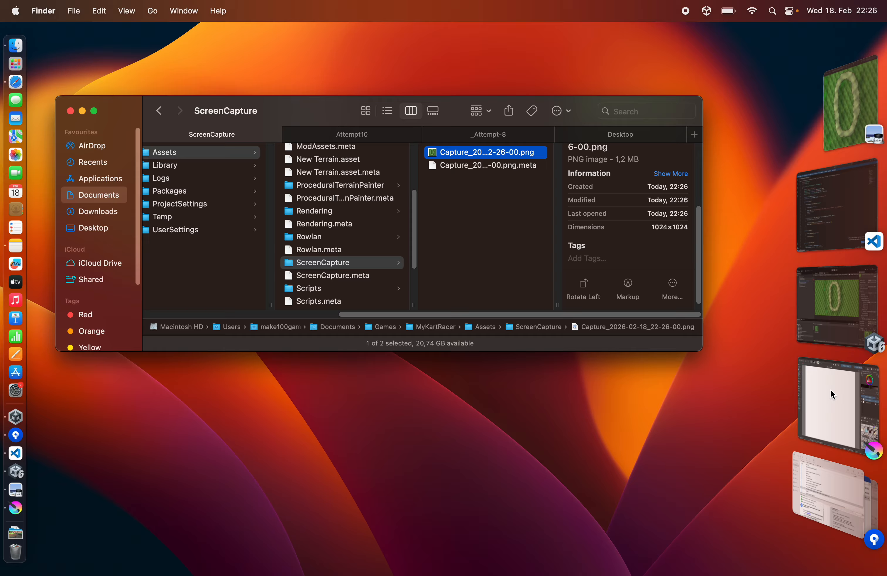
{"action": "left_click", "coordinate": [832, 394]}
{"action": "left_click", "coordinate": [457, 116]}
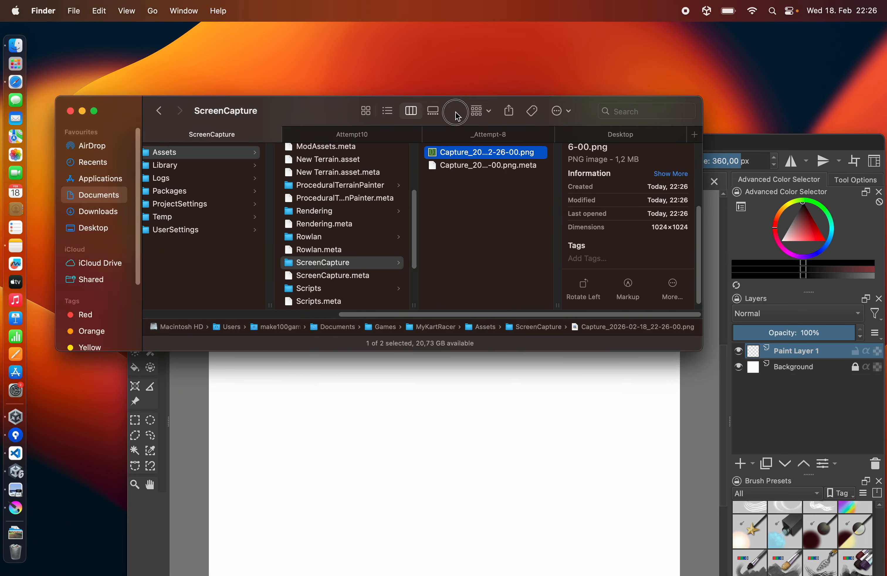
{"action": "left_click_drag", "start_coordinate": [486, 152], "coordinate": [392, 401]}
{"action": "left_click", "coordinate": [430, 406]}
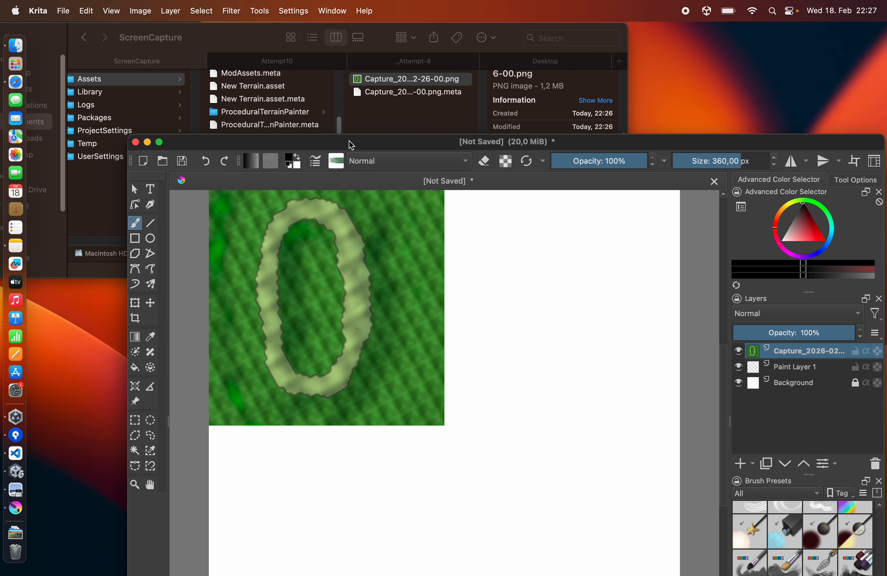
- Scale the capture layer to fill the whole canvas and change its blending mode so it blends with the layers below
{"action": "left_click_drag", "start_coordinate": [351, 145], "coordinate": [271, 33]}
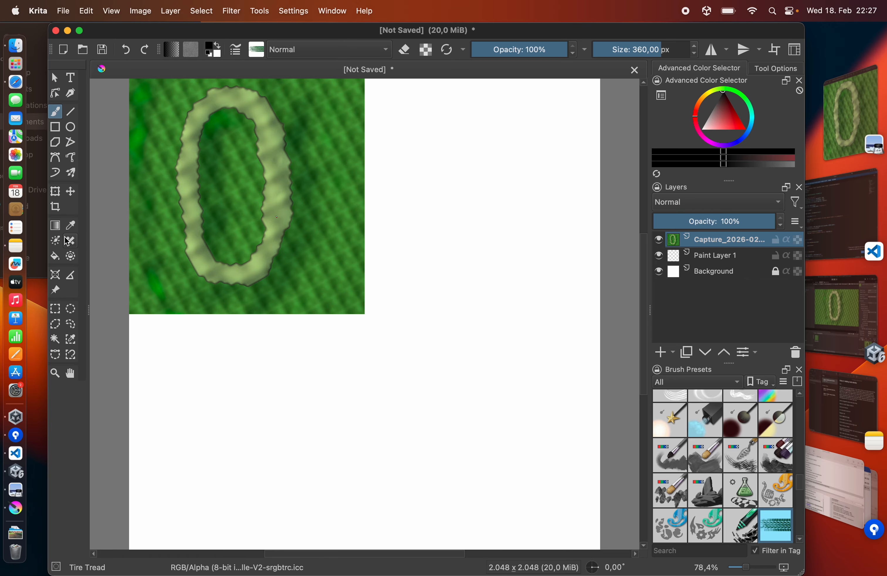
{"action": "left_click", "coordinate": [55, 191]}
{"action": "left_click_drag", "start_coordinate": [364, 314], "coordinate": [600, 550]}
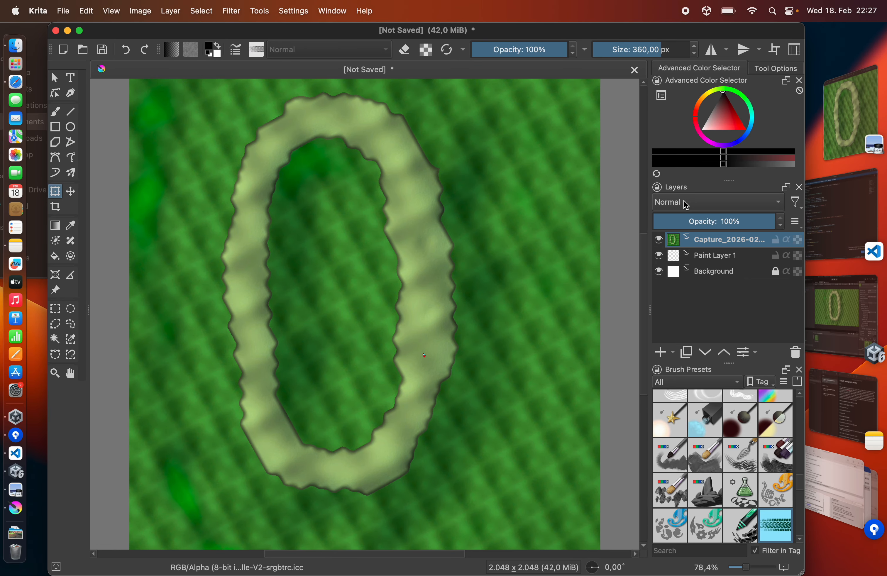
{"action": "left_click", "coordinate": [687, 206]}
{"action": "left_click", "coordinate": [685, 197]}
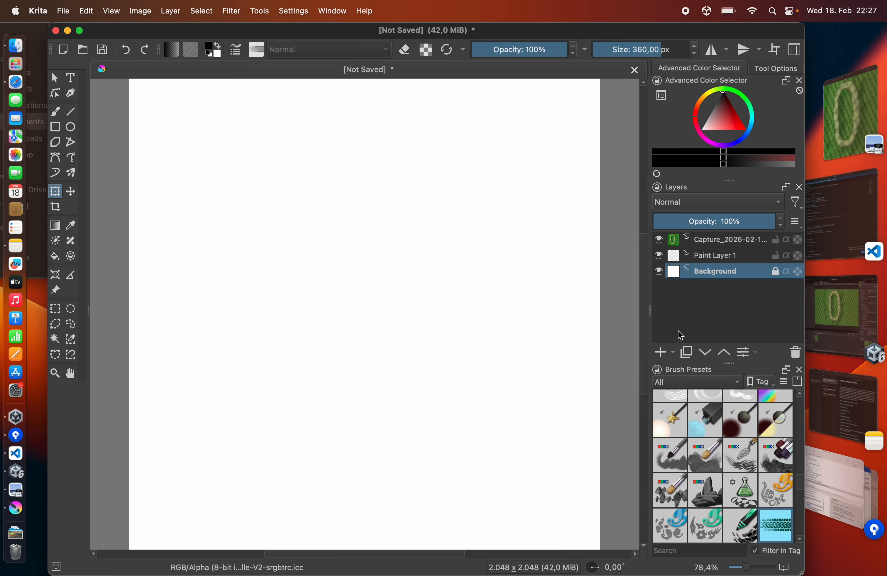
- Add a Simplex Noise fill layer directly above the Background layer with a frequency of 353
{"action": "left_click", "coordinate": [675, 355]}
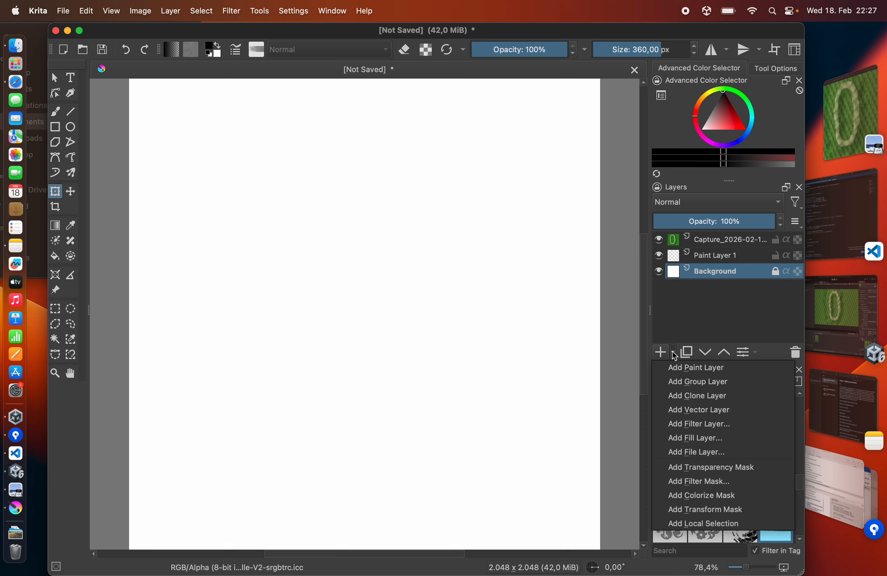
{"action": "left_click", "coordinate": [685, 436]}
{"action": "left_click", "coordinate": [542, 321]}
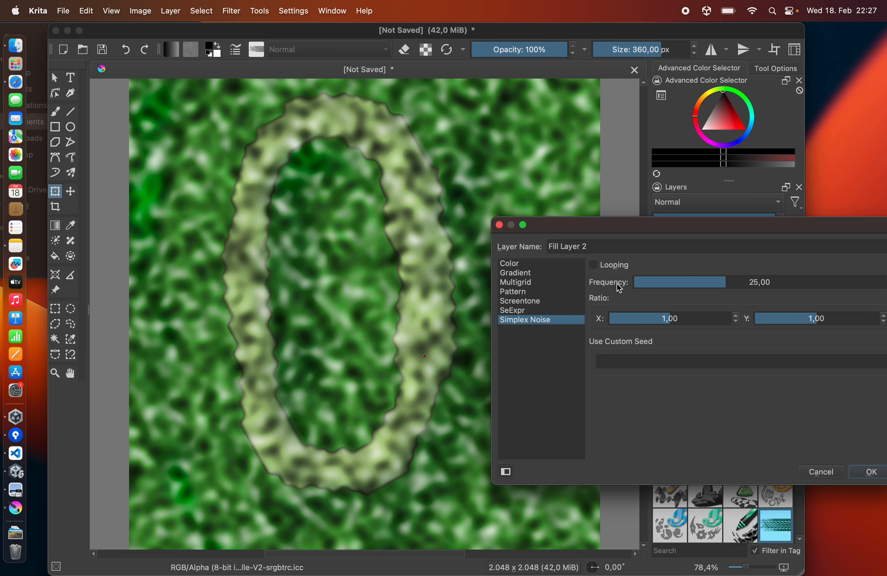
{"action": "left_click_drag", "start_coordinate": [658, 227], "coordinate": [485, 295]}
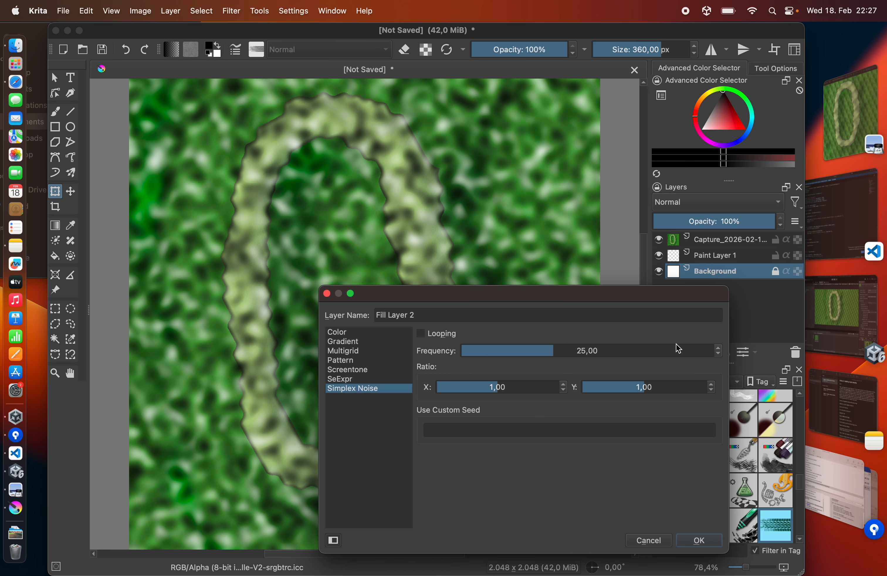
{"action": "left_click", "coordinate": [686, 353]}
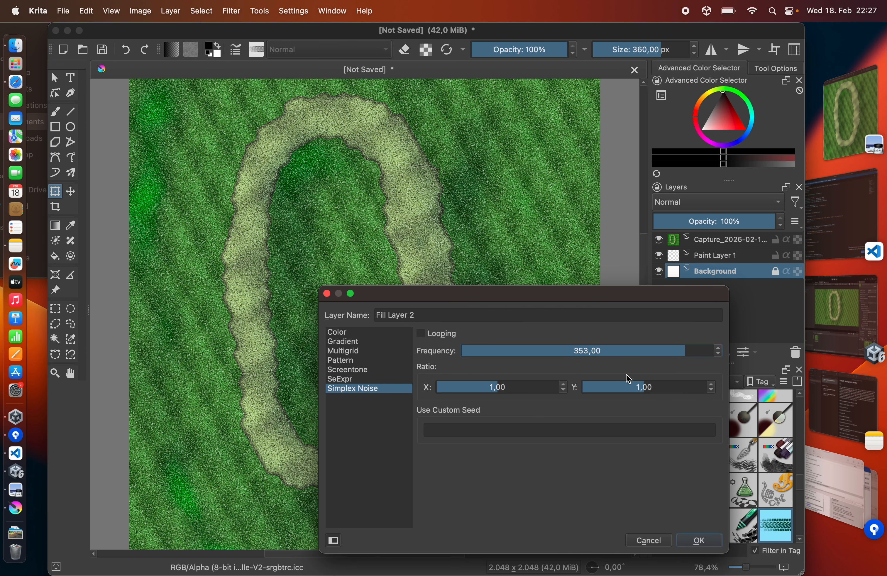
- Stretch the noise into vertical streaks with an X ratio of 1.72 and a Y ratio of 0.25, and accept the fill layer
{"action": "left_click", "coordinate": [534, 387]}
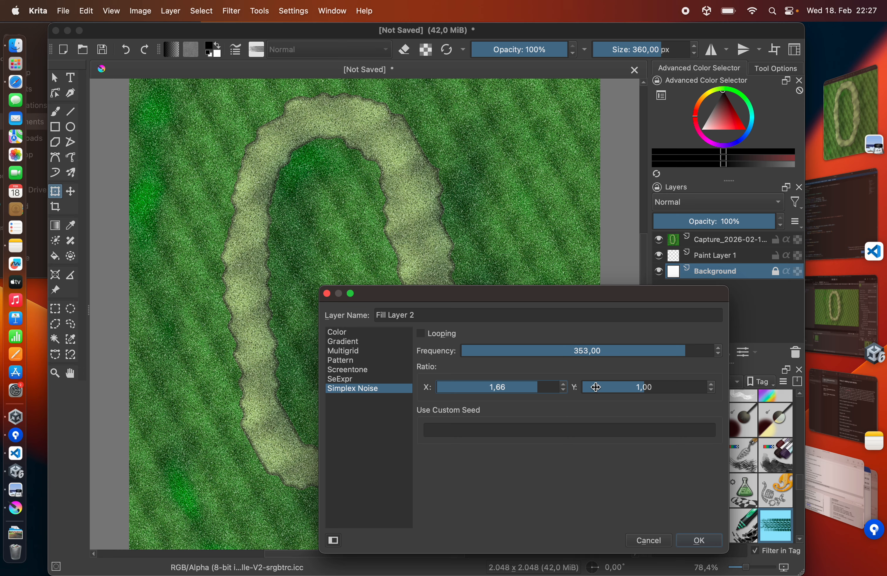
{"action": "left_click", "coordinate": [596, 387]}
{"action": "left_click_drag", "start_coordinate": [497, 299], "coordinate": [668, 248]}
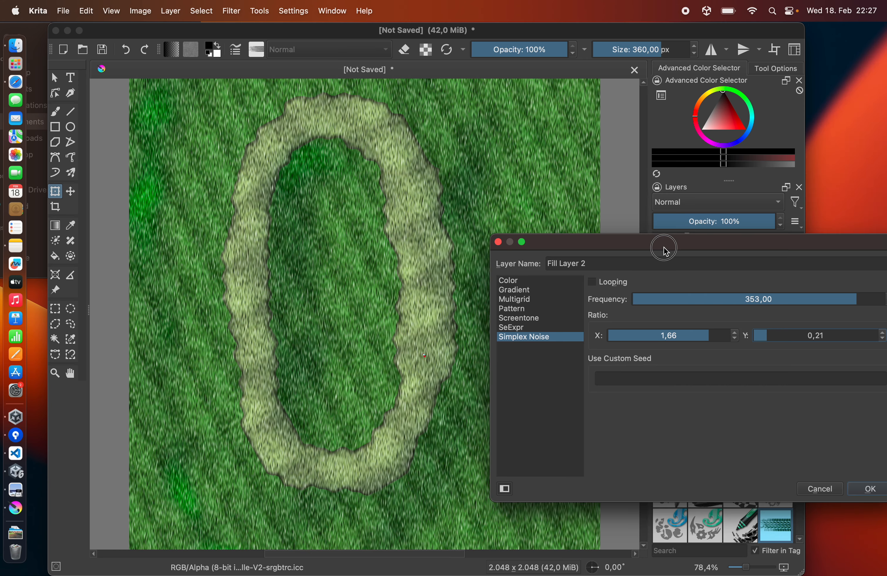
{"action": "left_click_drag", "start_coordinate": [709, 335], "coordinate": [713, 336]}
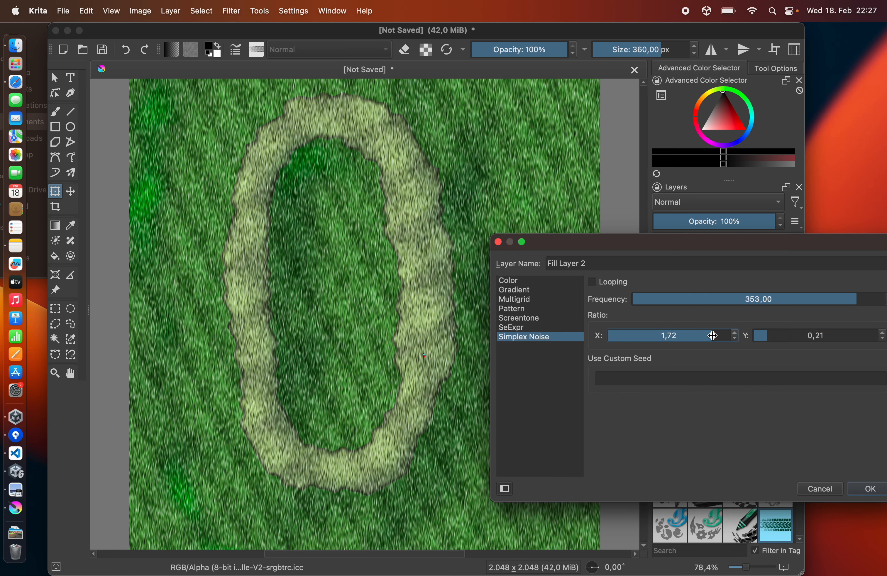
{"action": "left_click", "coordinate": [772, 336]}
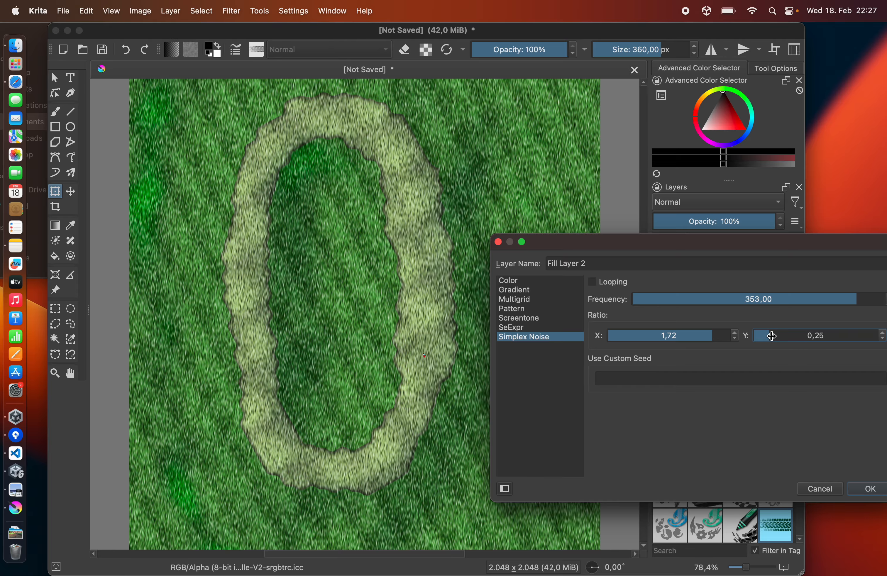
{"action": "left_click_drag", "start_coordinate": [633, 254], "coordinate": [506, 213]}
{"action": "left_click", "coordinate": [745, 461]}
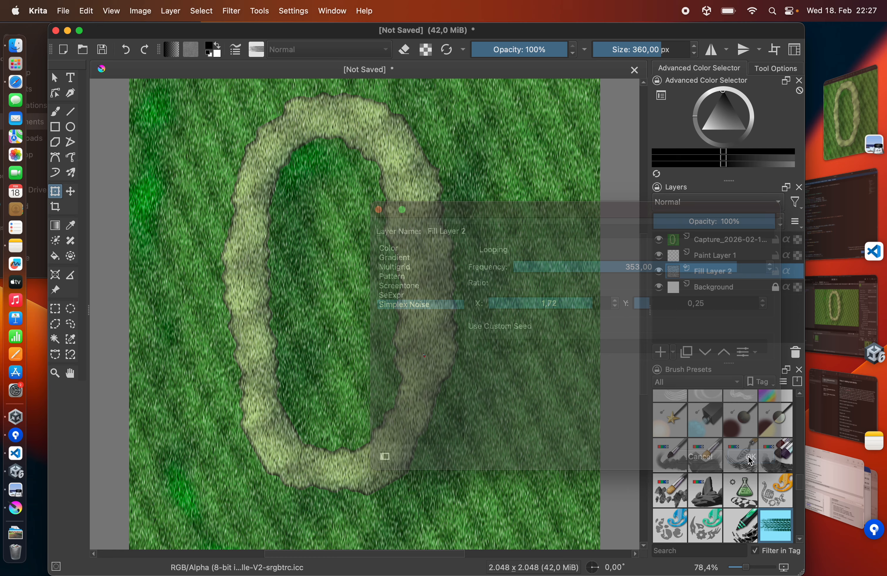
- Copy a small rectangular area of the noise layer over the track's right stretch into a new layer and clear the selection
{"action": "left_click", "coordinate": [55, 310]}
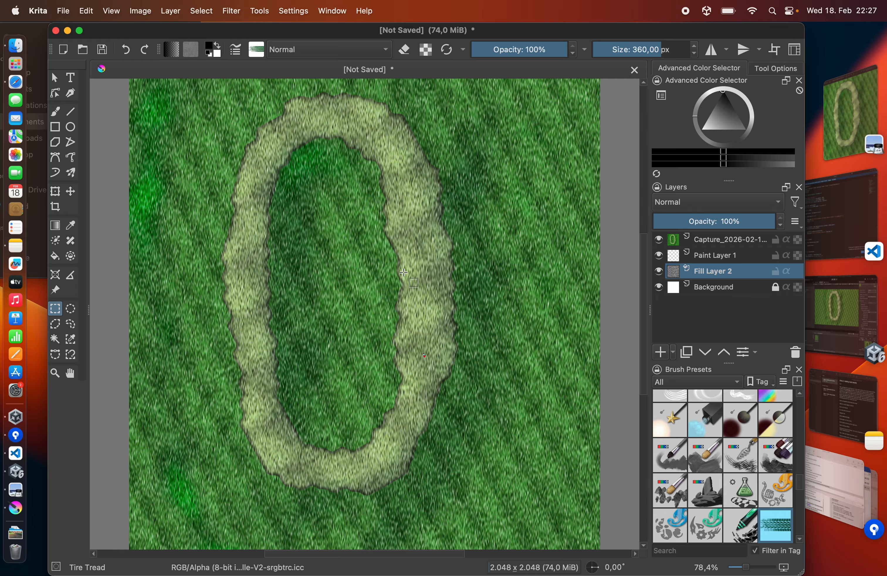
{"action": "left_click_drag", "start_coordinate": [403, 272], "coordinate": [455, 323]}
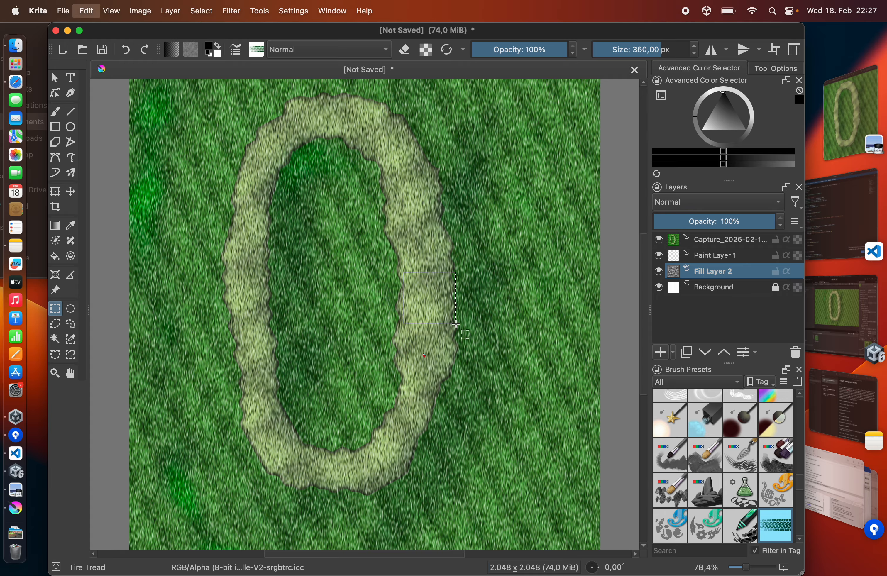
{"action": "key", "text": "super+v"}
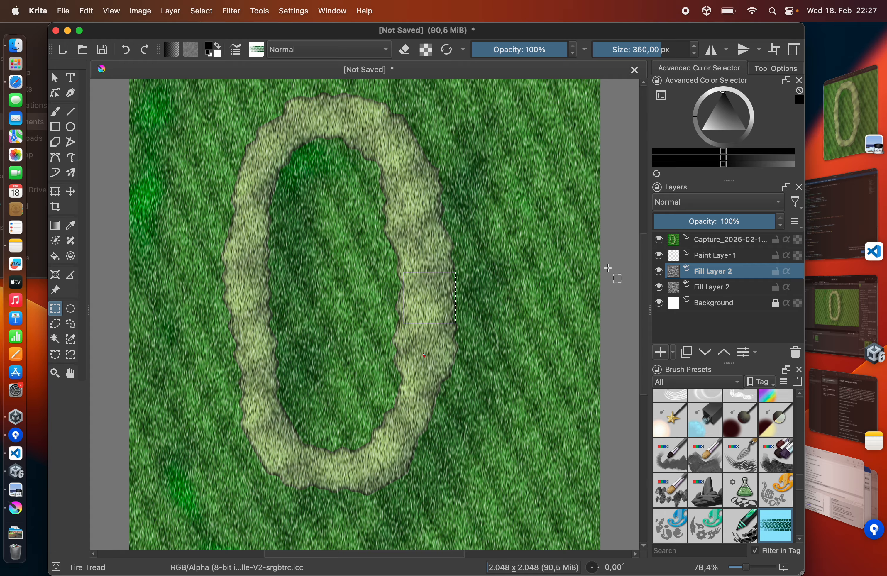
{"action": "left_click", "coordinate": [197, 11]}
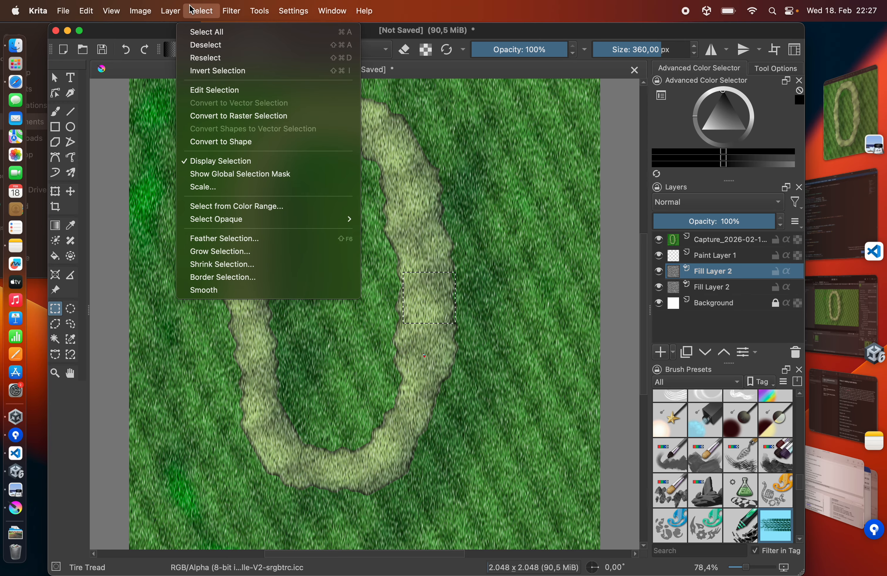
{"action": "left_click", "coordinate": [204, 41]}
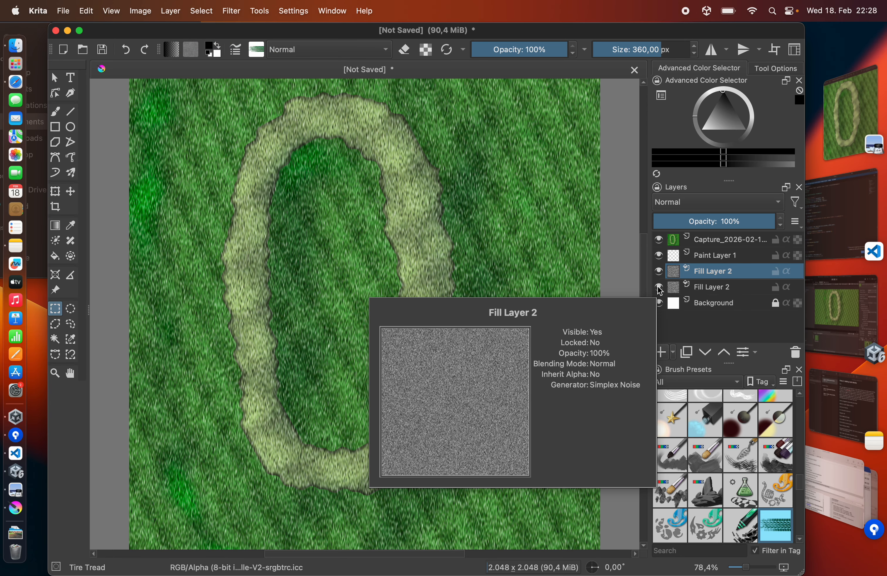
- Hide the original full-canvas noise layer and add a transparency mask to the pasted patch layer
{"action": "left_click", "coordinate": [659, 288]}
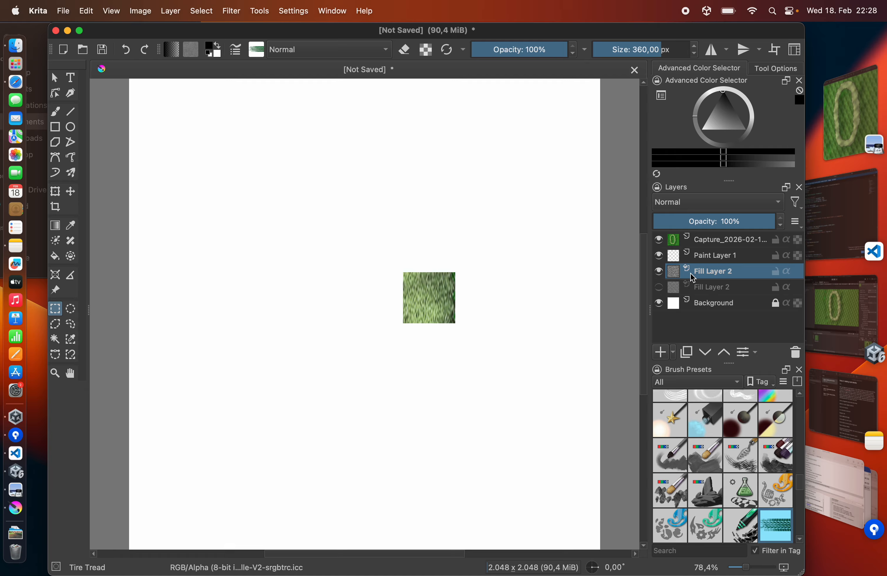
{"action": "right_click", "coordinate": [705, 278]}
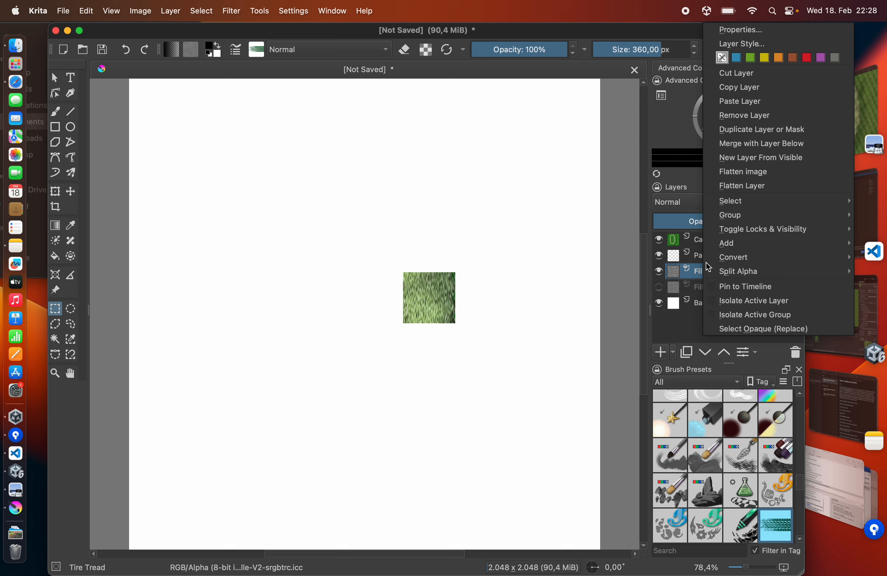
{"action": "left_click", "coordinate": [698, 246]}
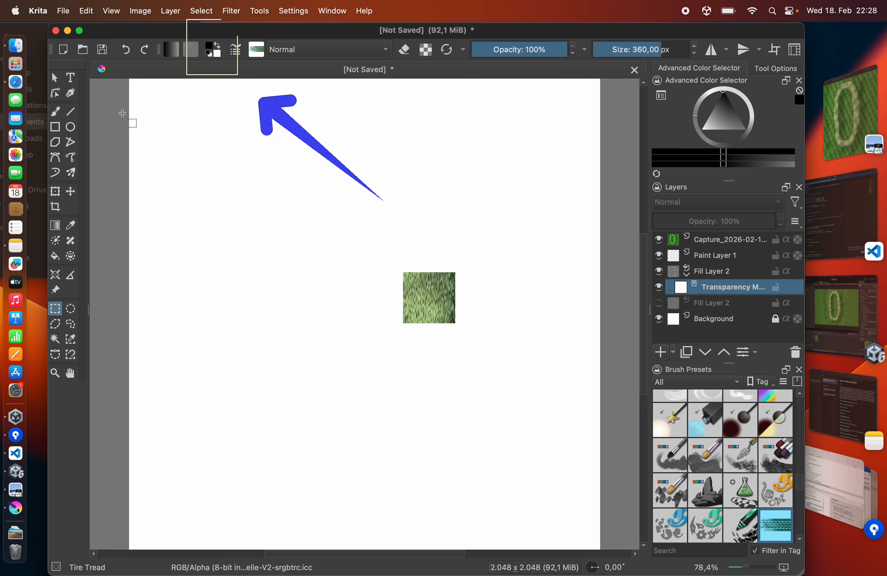
- Fade out all four edges of the noise patch with short gradients on its transparency mask
{"action": "left_click", "coordinate": [56, 226]}
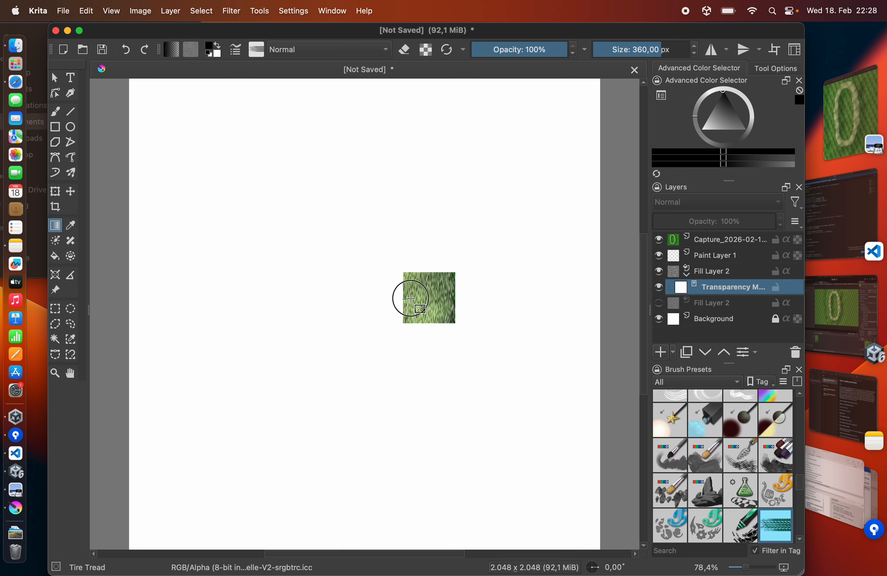
{"action": "left_click_drag", "start_coordinate": [411, 298], "coordinate": [447, 296]}
{"action": "left_click_drag", "start_coordinate": [457, 299], "coordinate": [447, 299]}
{"action": "left_click_drag", "start_coordinate": [456, 300], "coordinate": [447, 300]}
{"action": "left_click_drag", "start_coordinate": [429, 330], "coordinate": [425, 316]}
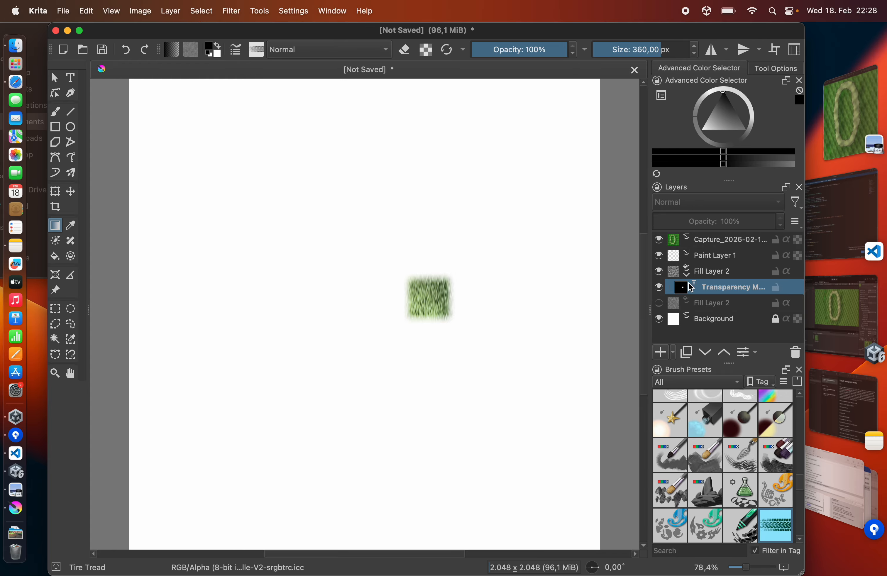
- Flatten the noise patch layer together with its transparency mask
{"action": "left_click", "coordinate": [698, 277]}
{"action": "right_click", "coordinate": [709, 277]}
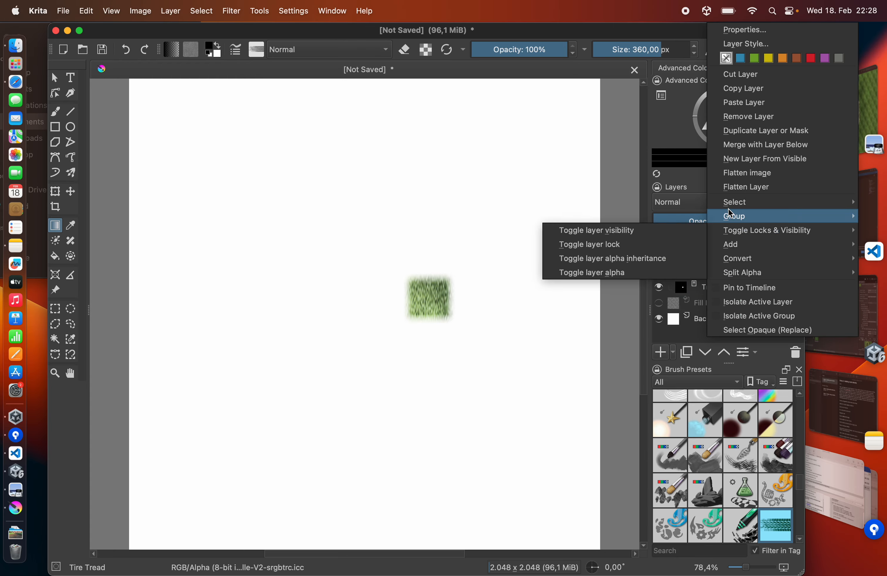
{"action": "left_click", "coordinate": [735, 191]}
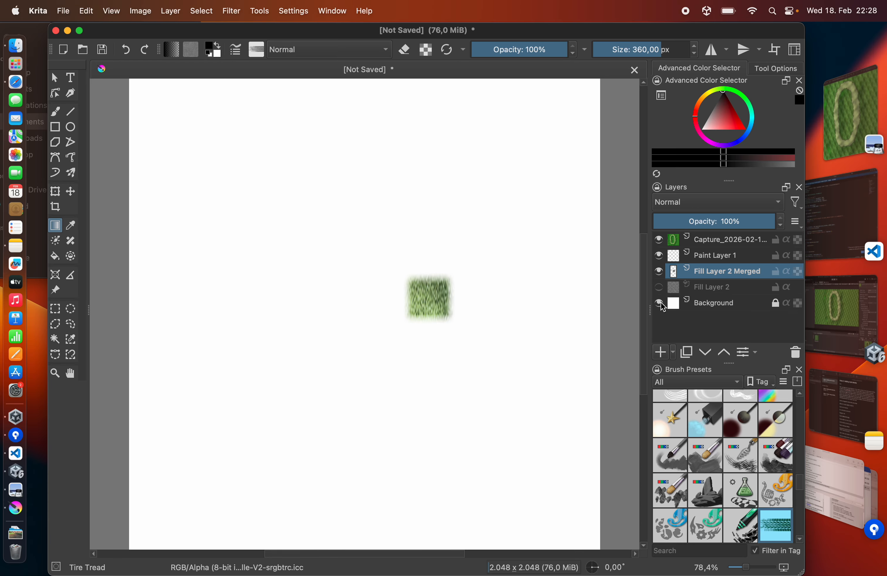
- Hide the white background layer and nudge the noise patch into place on the track's right stretch
{"action": "left_click", "coordinate": [659, 303]}
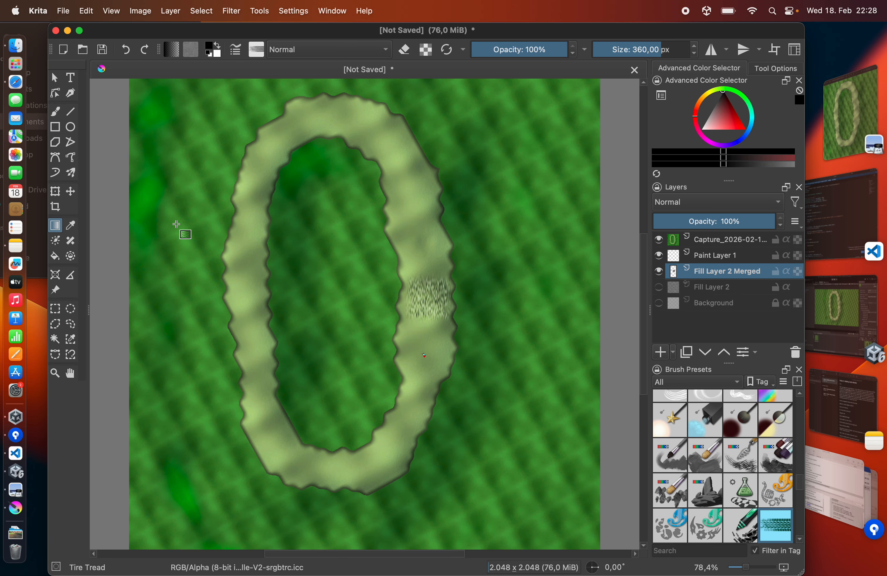
{"action": "left_click", "coordinate": [71, 192]}
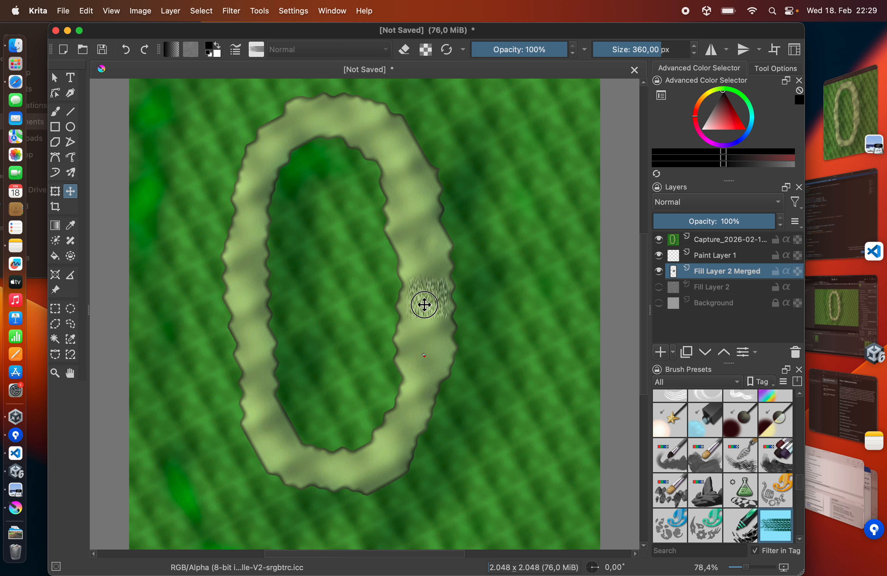
{"action": "left_click_drag", "start_coordinate": [424, 304], "coordinate": [423, 306]}
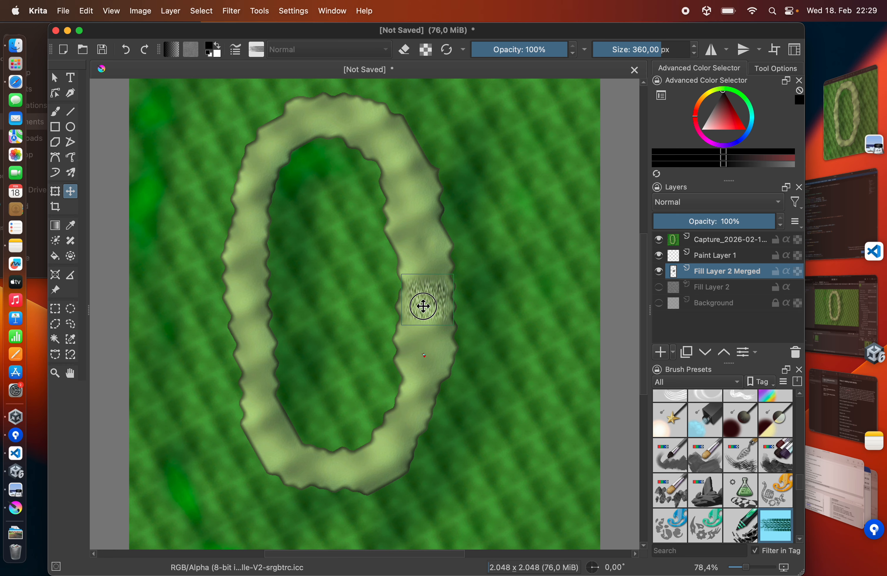
- Duplicate the noise patch and move the copy up along the track so it slightly overlaps the original
{"action": "left_click", "coordinate": [687, 353]}
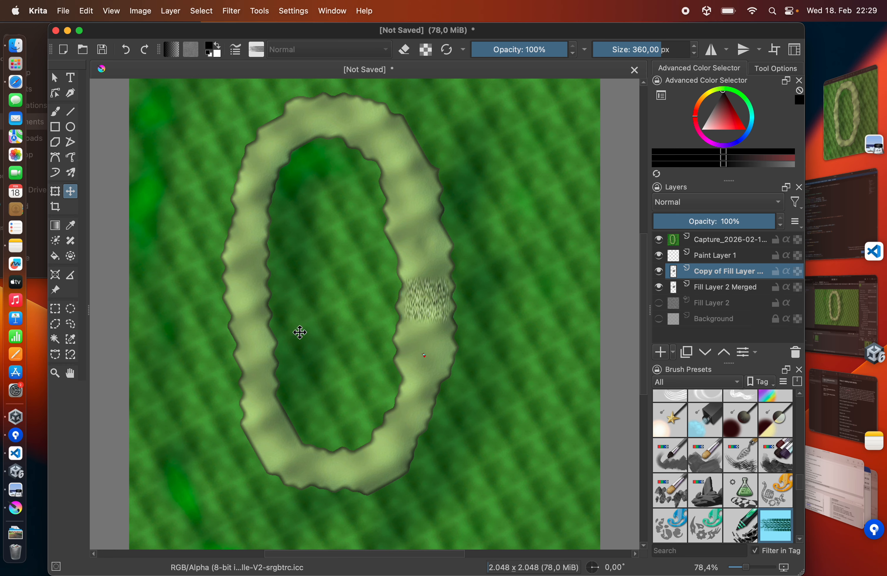
{"action": "left_click_drag", "start_coordinate": [416, 301], "coordinate": [414, 273]}
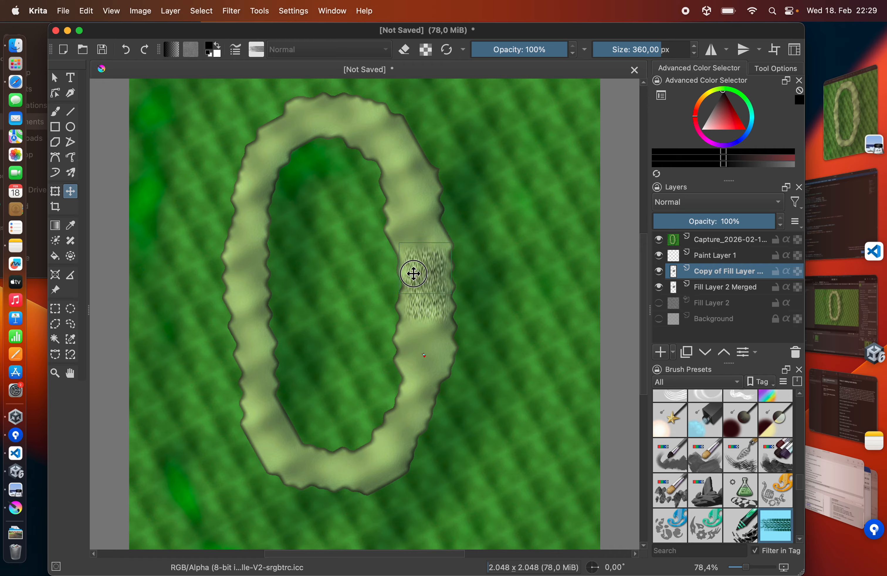
{"action": "key", "text": "ctrl+t"}
{"action": "key", "text": "Return"}
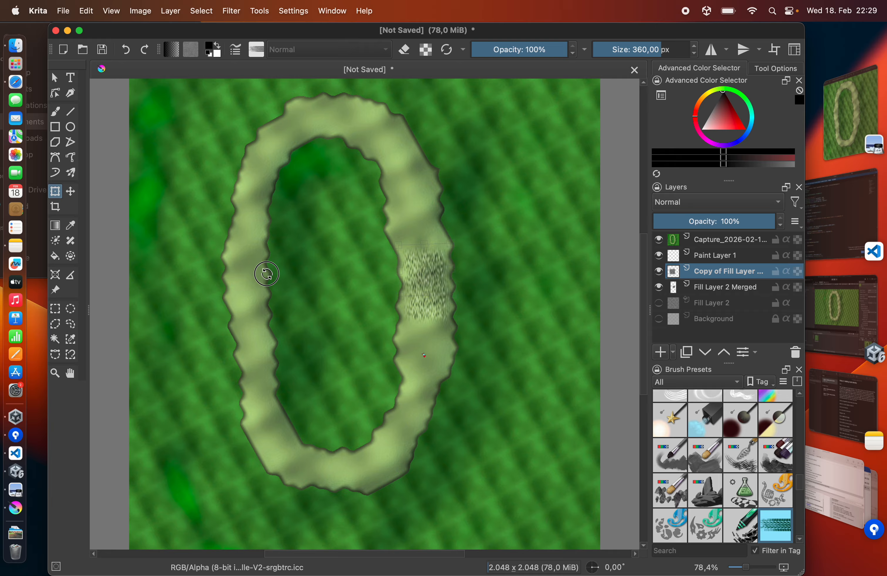
- Duplicate the upper noise patch, move the copy a little further up the track, and rotate it slightly to follow the curve
{"action": "key", "text": "ctrl+j"}
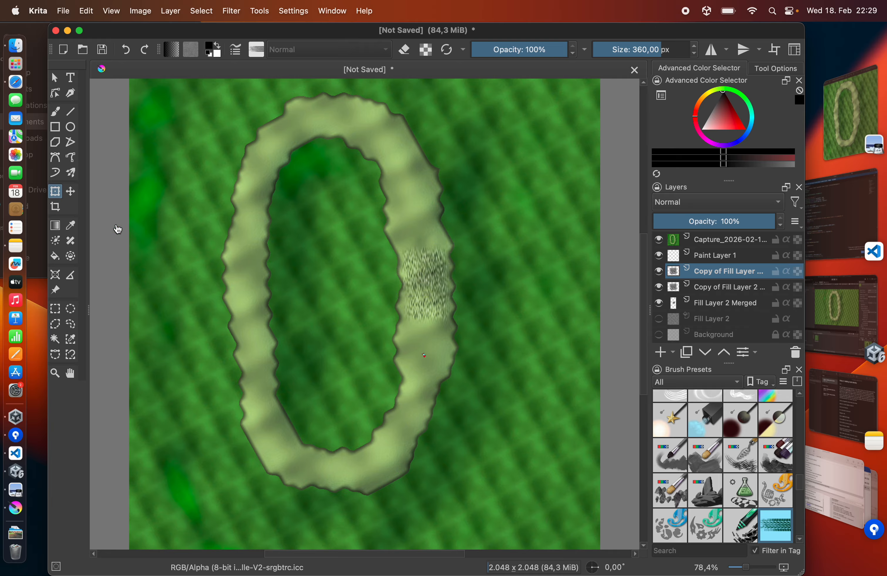
{"action": "left_click", "coordinate": [71, 191]}
{"action": "left_click_drag", "start_coordinate": [420, 277], "coordinate": [418, 256]}
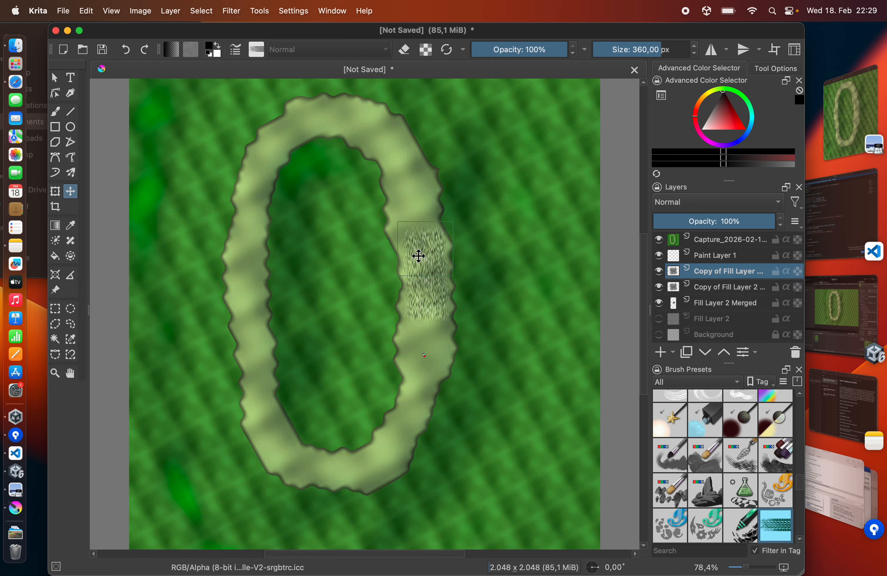
{"action": "left_click", "coordinate": [55, 192]}
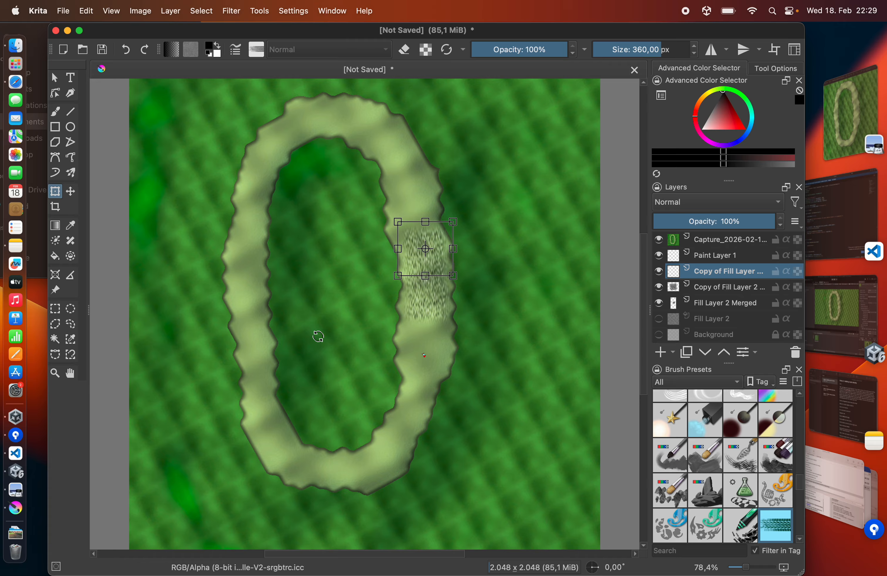
{"action": "left_click_drag", "start_coordinate": [318, 337], "coordinate": [322, 340]}
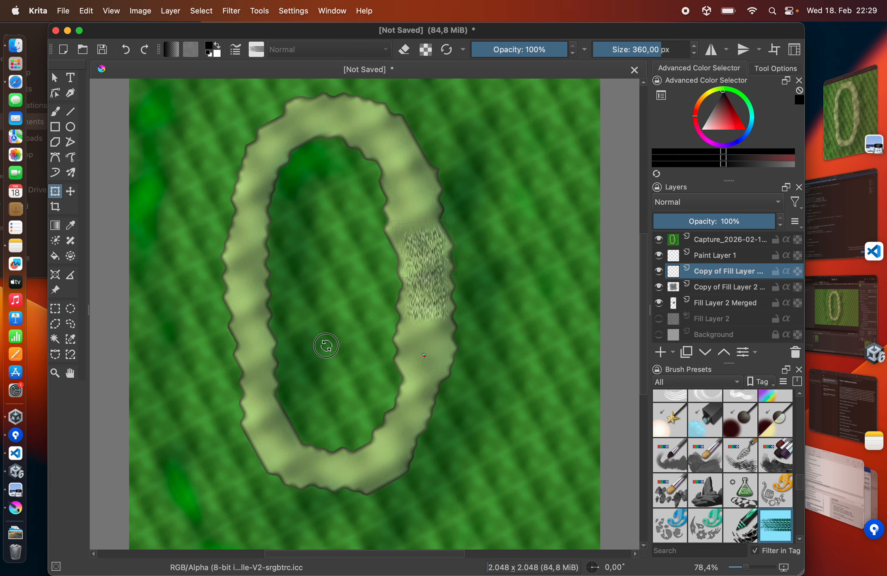
- Add a fourth noise patch above the third by duplicating it, shifting it up and inward, and tilting it with the track
{"action": "left_click", "coordinate": [687, 352]}
{"action": "left_click", "coordinate": [70, 191]}
{"action": "left_click_drag", "start_coordinate": [388, 218], "coordinate": [376, 205]}
{"action": "left_click", "coordinate": [55, 191]}
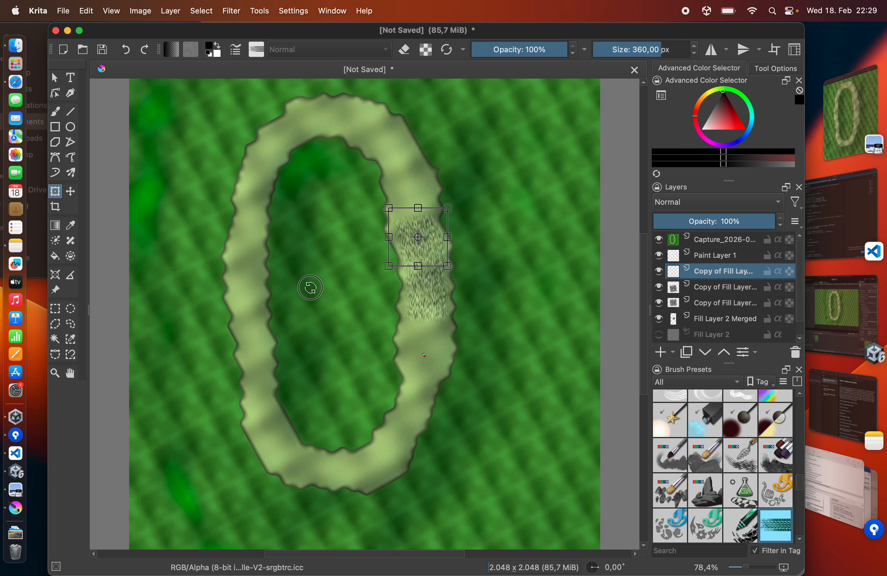
{"action": "left_click_drag", "start_coordinate": [310, 287], "coordinate": [317, 297]}
- Duplicate the topmost noise patch, move the copy to the track's upper-right bend, and rotate it to match the bend's direction
{"action": "left_click", "coordinate": [686, 353]}
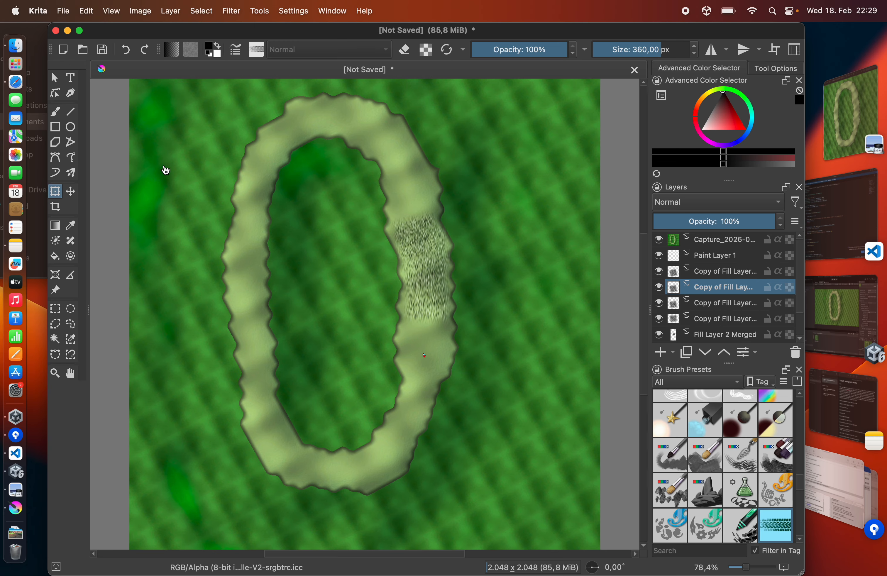
{"action": "left_click", "coordinate": [71, 191]}
{"action": "left_click_drag", "start_coordinate": [410, 242], "coordinate": [375, 141]}
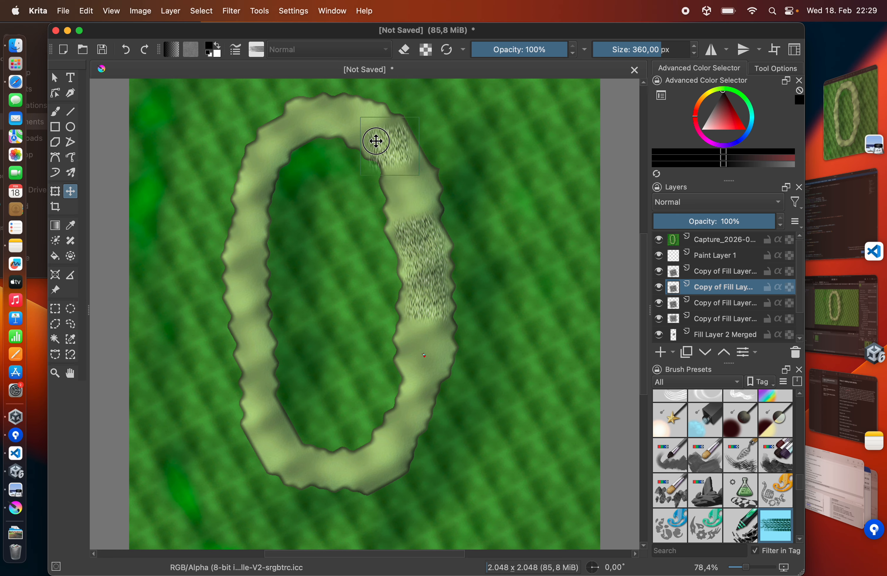
{"action": "left_click", "coordinate": [55, 192]}
{"action": "left_click_drag", "start_coordinate": [321, 199], "coordinate": [358, 223]}
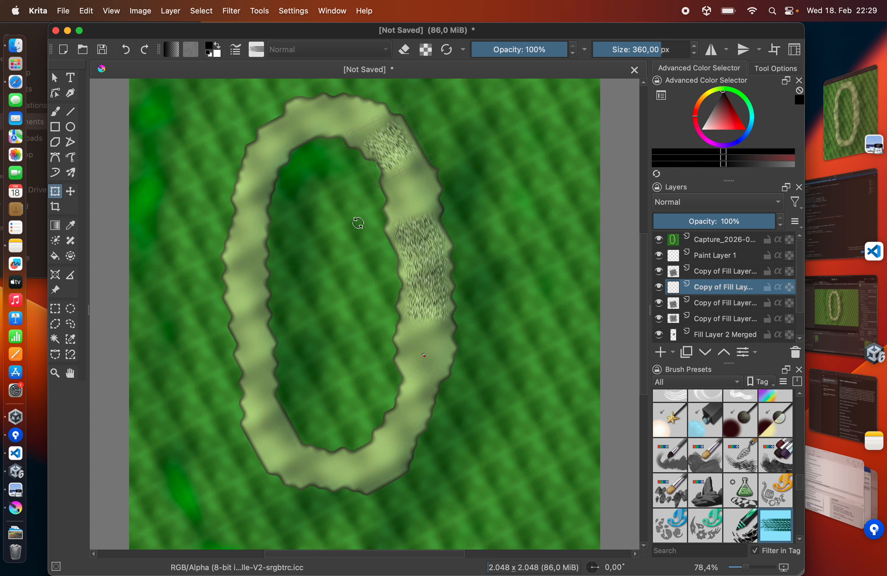
- Duplicate the bend's noise patch, shift the copy up and inward along the curve, and rotate it to follow the track
{"action": "left_click", "coordinate": [688, 353]}
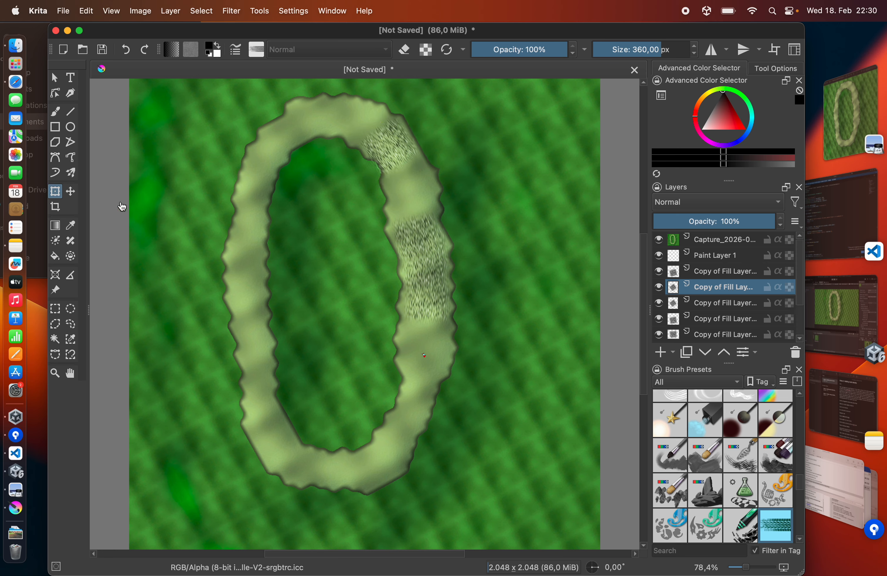
{"action": "left_click", "coordinate": [70, 192]}
{"action": "left_click_drag", "start_coordinate": [377, 160], "coordinate": [361, 146]}
{"action": "key", "text": "ctrl+t"}
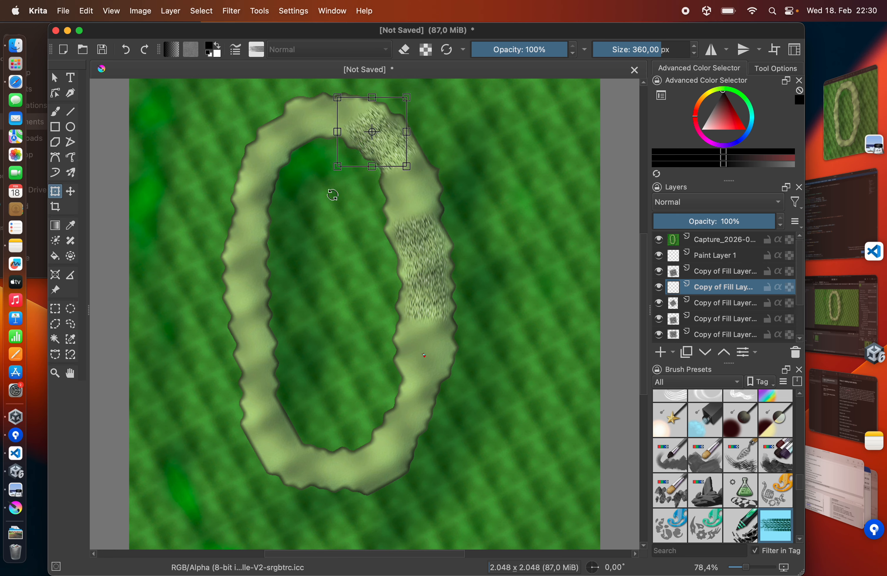
{"action": "left_click_drag", "start_coordinate": [353, 215], "coordinate": [402, 238]}
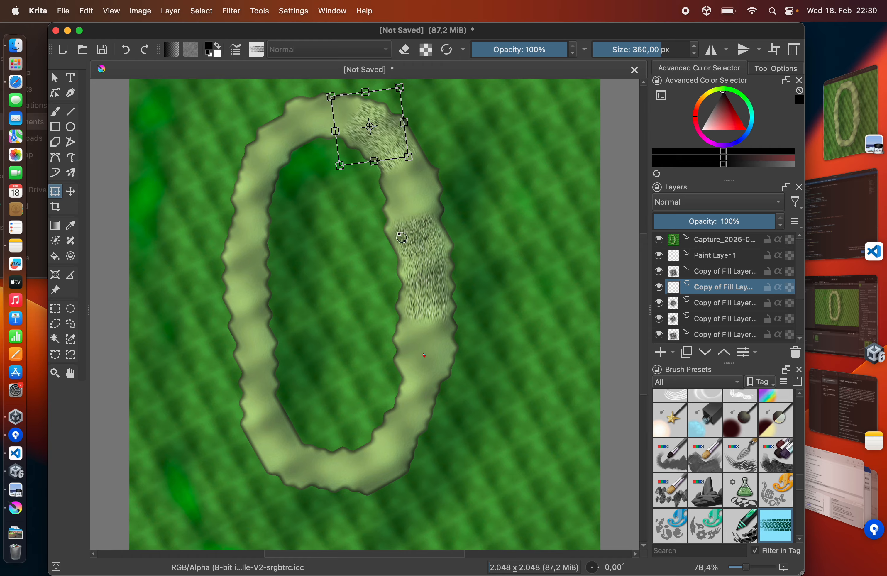
- Duplicate the original noise patch layer Fill Layer 2 Merged and rename the lower one "backup"
{"action": "left_click", "coordinate": [700, 271]}
{"action": "scroll", "coordinate": [710, 299], "scroll_direction": "down", "scroll_amount": 3}
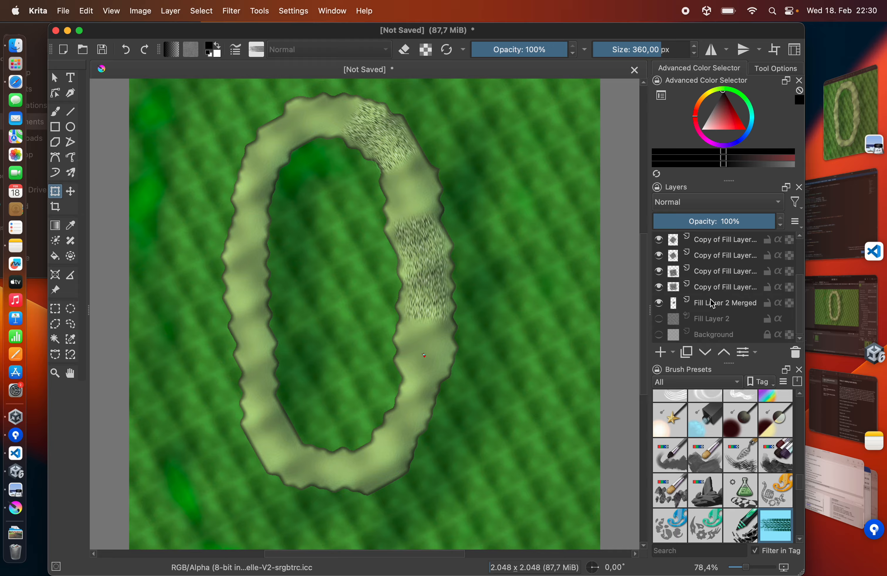
{"action": "left_click", "coordinate": [705, 304]}
{"action": "left_click", "coordinate": [687, 352]}
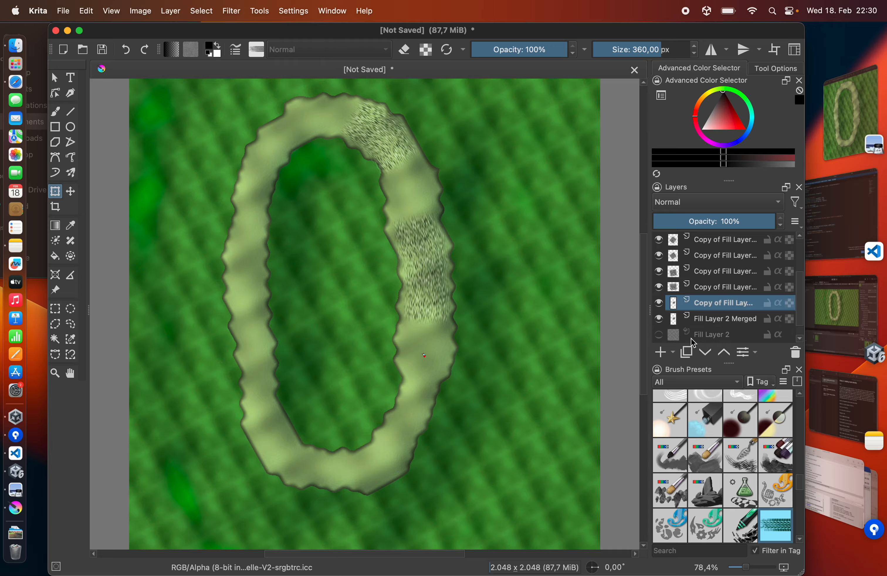
{"action": "double_click", "coordinate": [704, 317]}
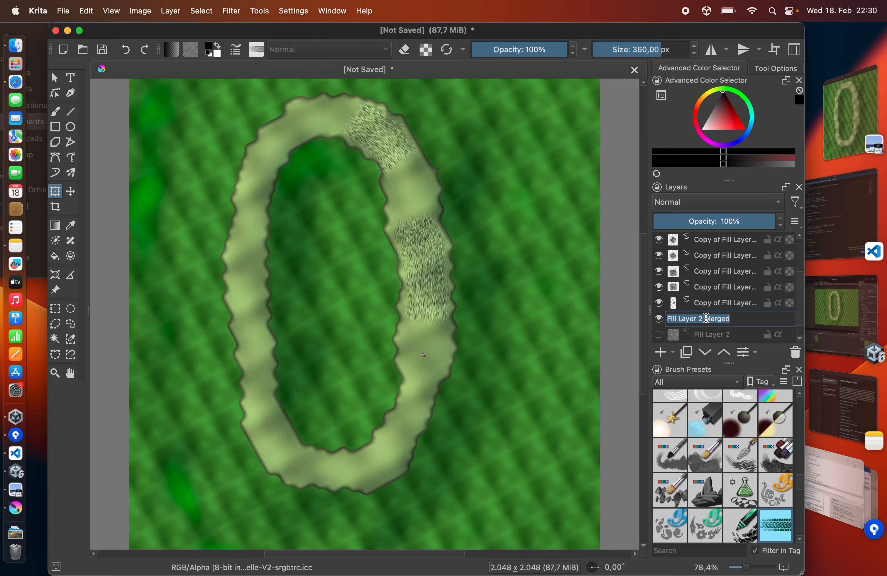
{"action": "type", "text": "backup"}
{"action": "key", "text": "Return"}
- Merge all the noise patch copy layers above the backup into a single layer
{"action": "scroll", "coordinate": [707, 300], "scroll_direction": "up", "scroll_amount": 3}
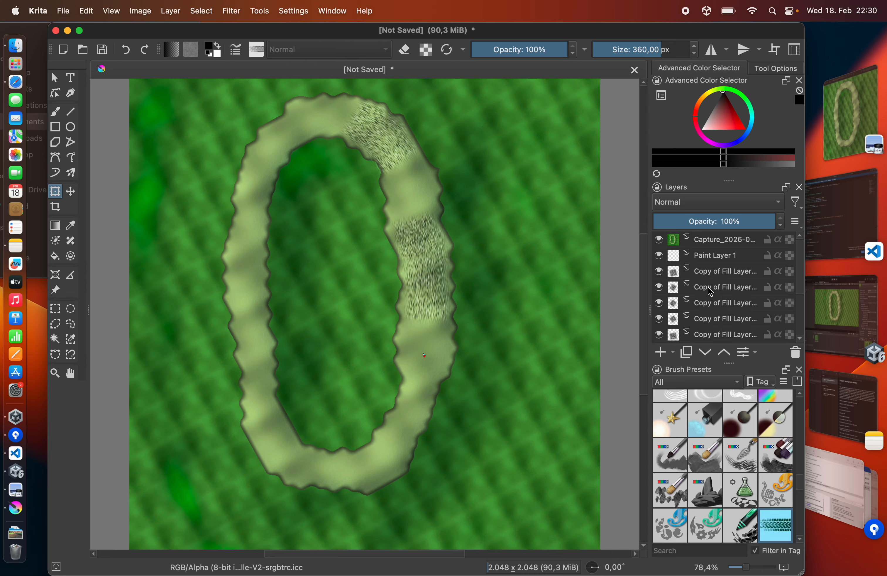
{"action": "left_click", "coordinate": [711, 272], "text": "shift"}
{"action": "right_click", "coordinate": [712, 273]}
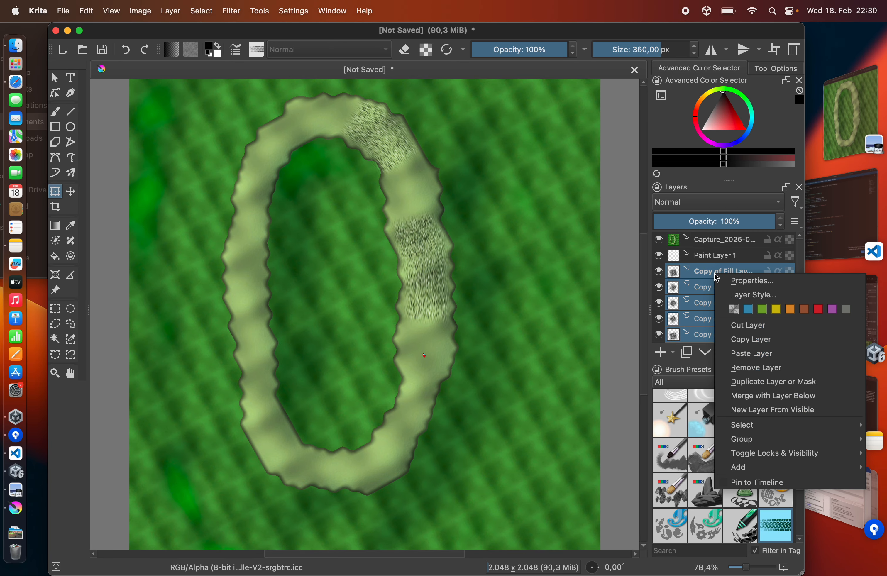
{"action": "left_click", "coordinate": [736, 396]}
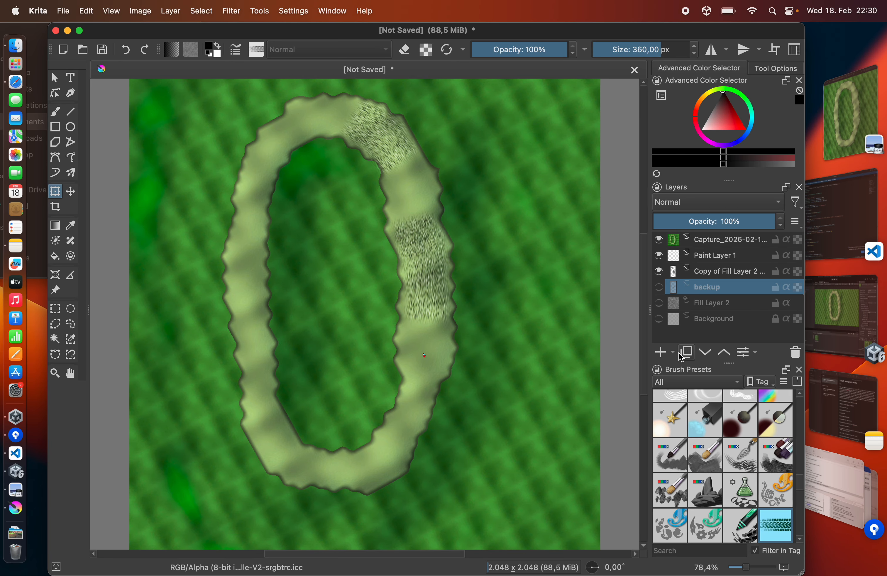
- Add a white fill layer between the merged noise patches and the backup layer
{"action": "left_click", "coordinate": [672, 356]}
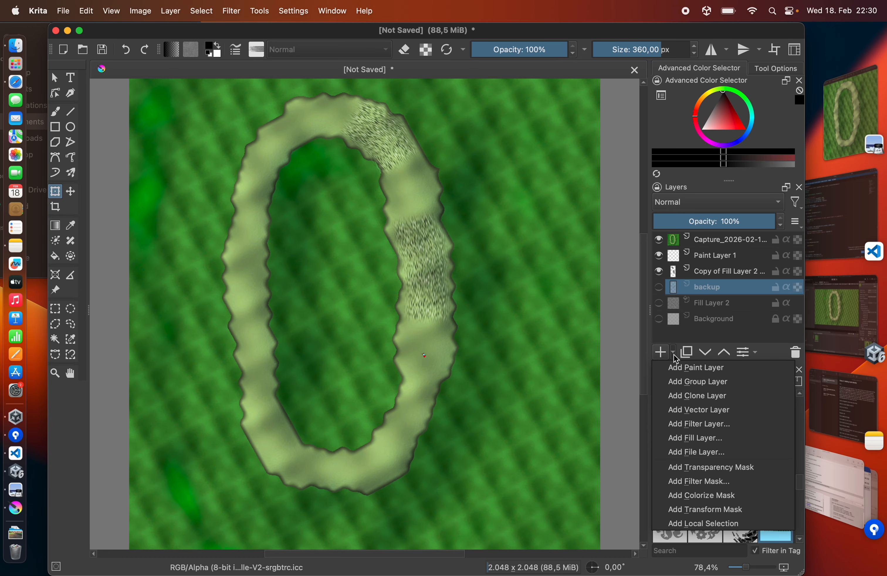
{"action": "left_click", "coordinate": [678, 439]}
{"action": "left_click", "coordinate": [525, 254]}
{"action": "left_click_drag", "start_coordinate": [503, 259], "coordinate": [450, 290]}
{"action": "left_click", "coordinate": [691, 465]}
{"action": "left_click", "coordinate": [749, 457]}
- Merge the noise patches layer with the white fill layer beneath it
{"action": "left_click", "coordinate": [708, 277]}
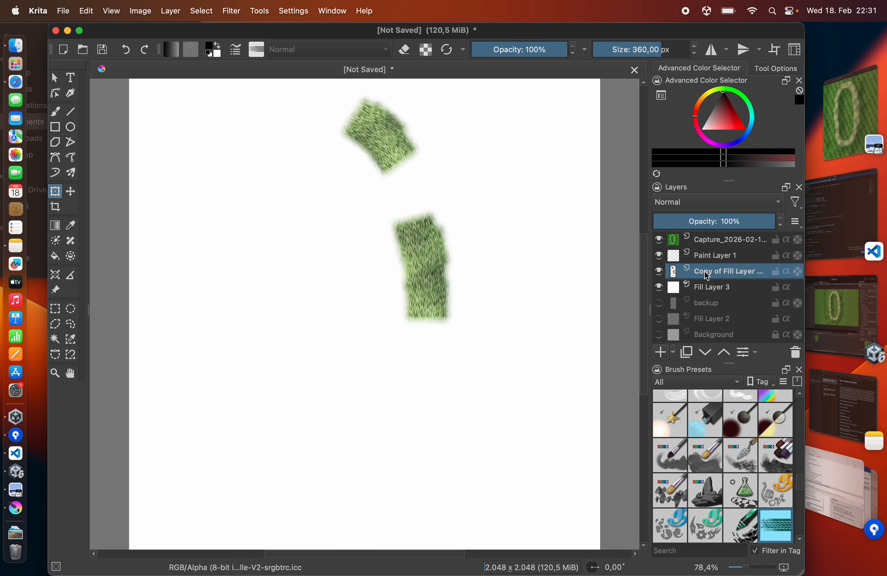
{"action": "left_click", "coordinate": [707, 289]}
{"action": "right_click", "coordinate": [708, 270]}
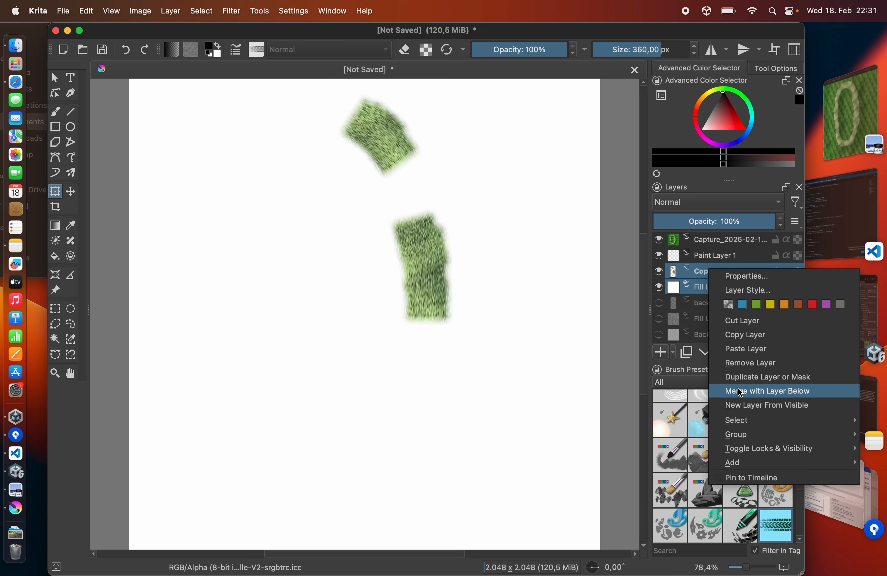
{"action": "left_click", "coordinate": [728, 391]}
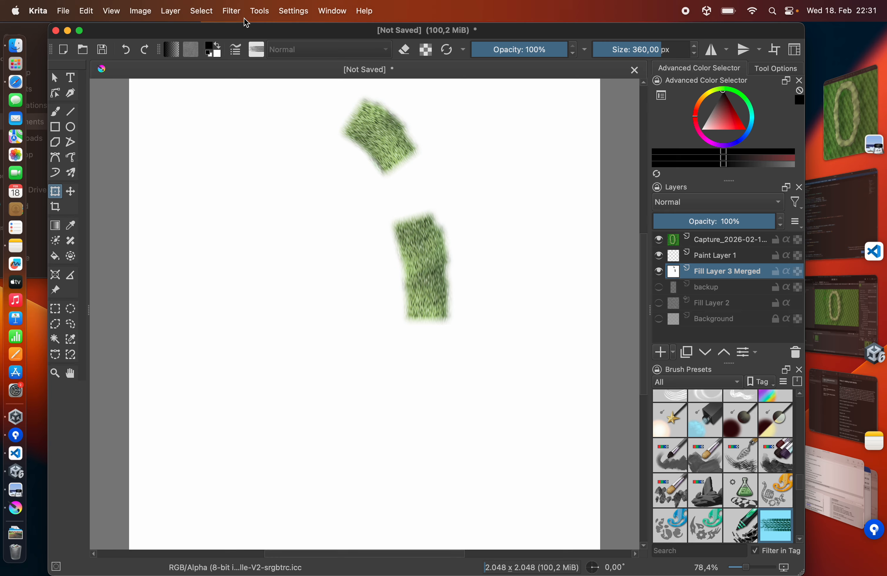
- Apply the Height to Normal Map filter to the merged layer with Sobel, the Blue channel, and a radius of 1.00
{"action": "left_click", "coordinate": [235, 11]}
{"action": "mouse_move", "coordinate": [271, 115]}
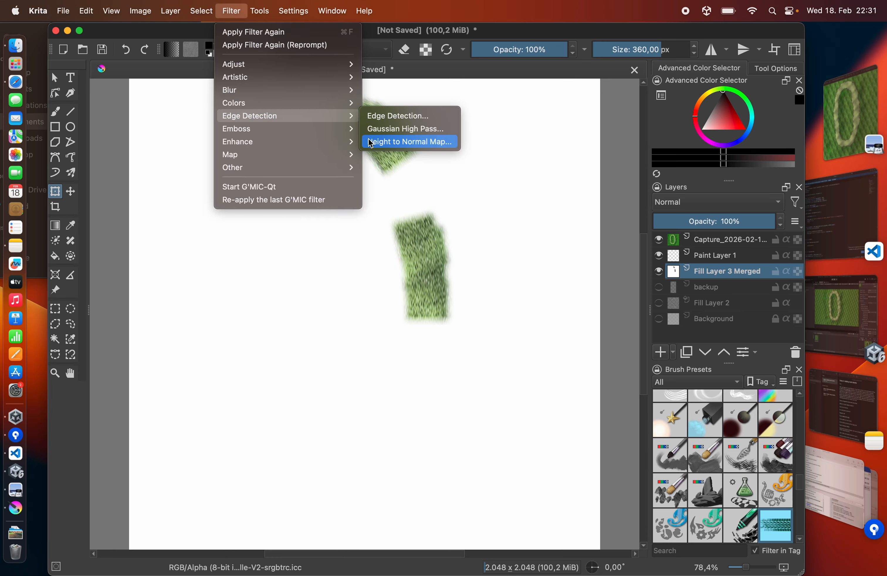
{"action": "left_click", "coordinate": [381, 148]}
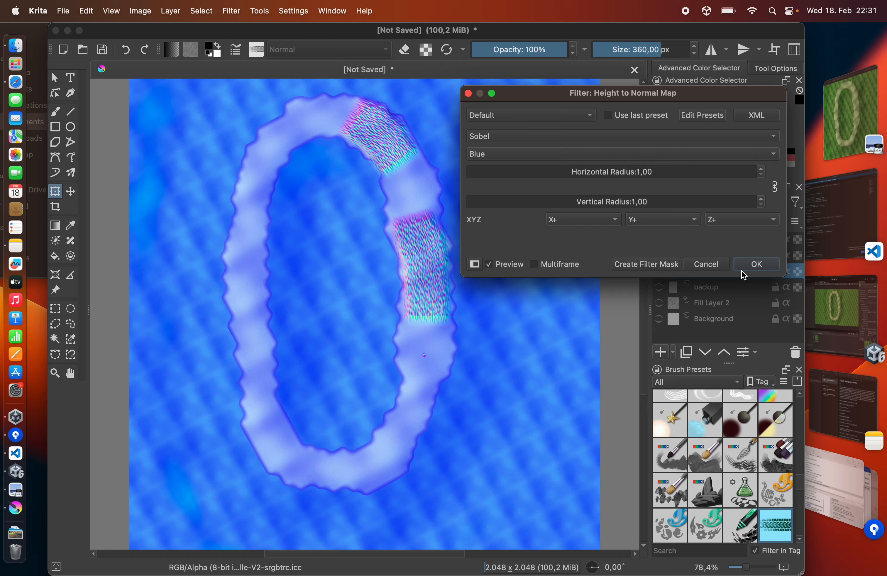
{"action": "left_click", "coordinate": [751, 264]}
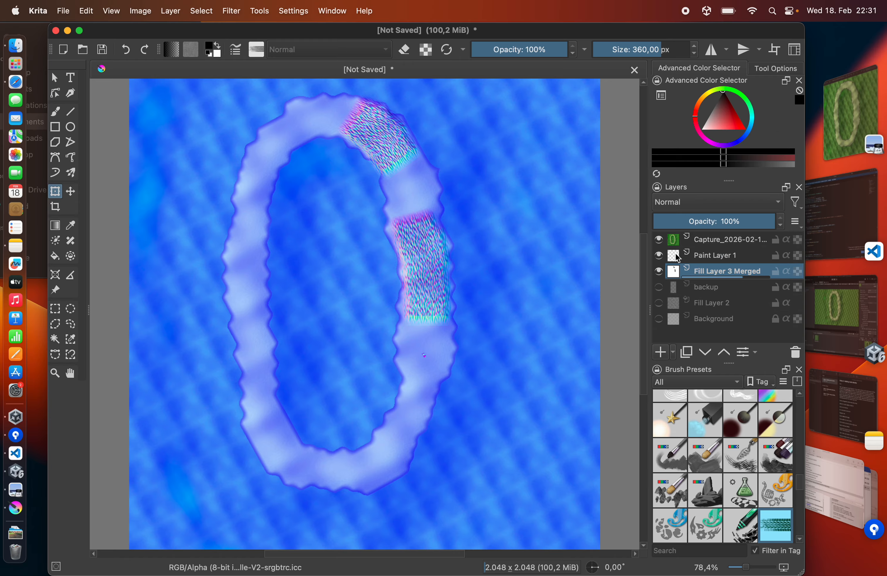
- Hide the track capture layer and export the normal map as the PNG image Track-decal in the HowTo folder
{"action": "left_click", "coordinate": [659, 240]}
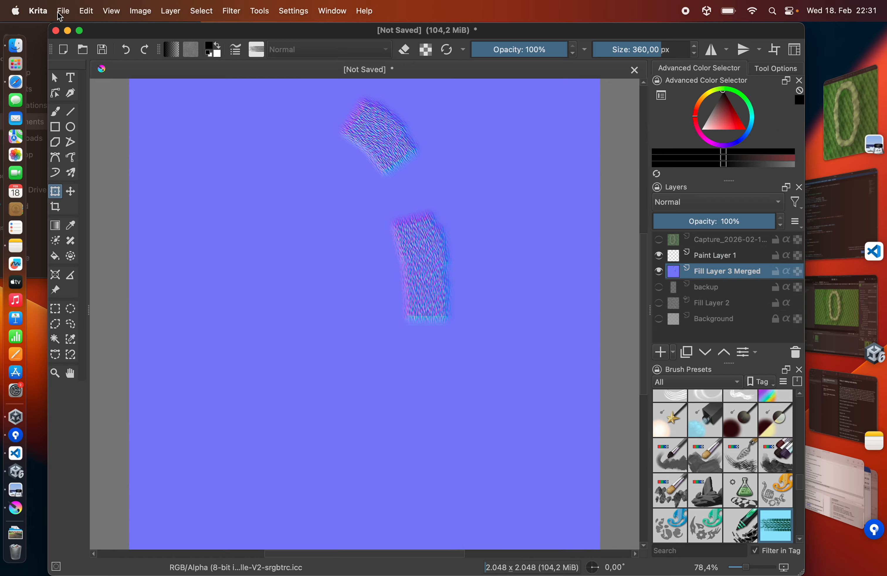
{"action": "left_click", "coordinate": [63, 11]}
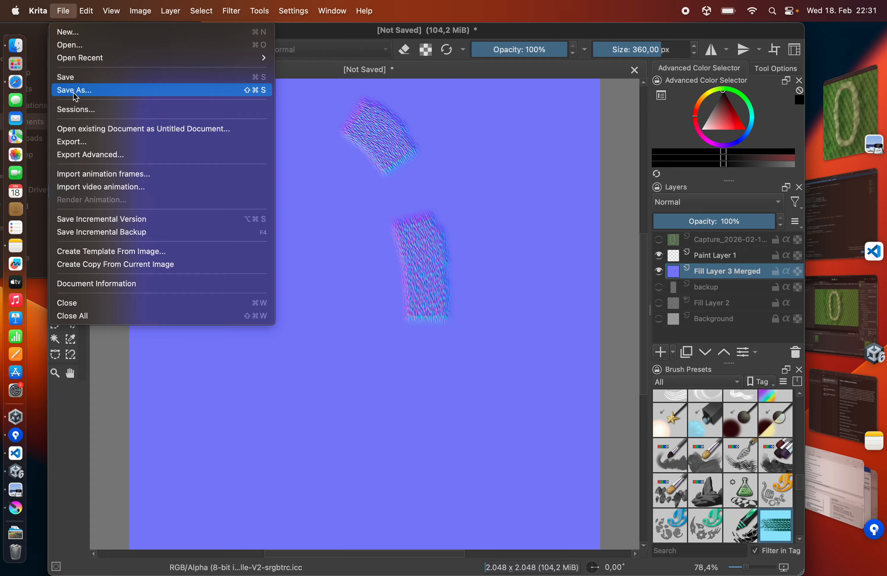
{"action": "left_click", "coordinate": [75, 142]}
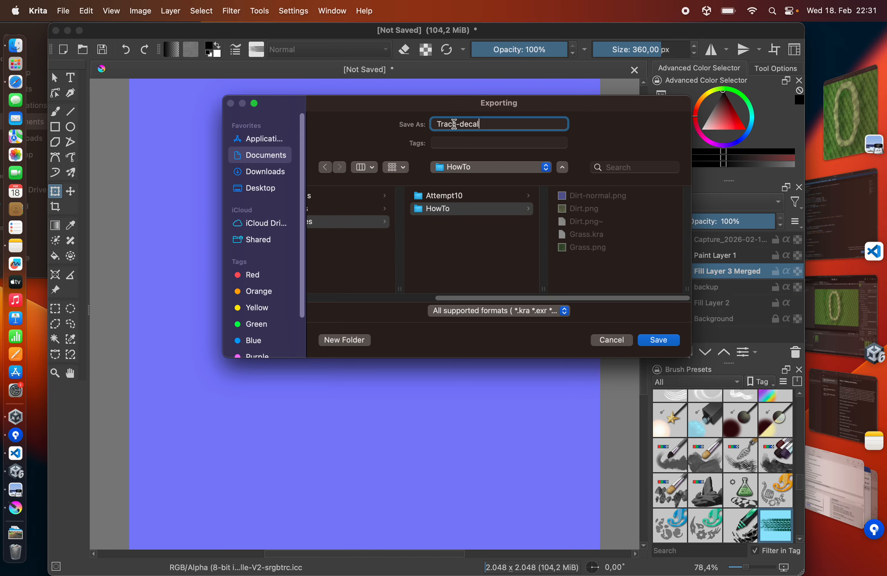
{"action": "left_click", "coordinate": [508, 319]}
{"action": "left_click", "coordinate": [505, 530]}
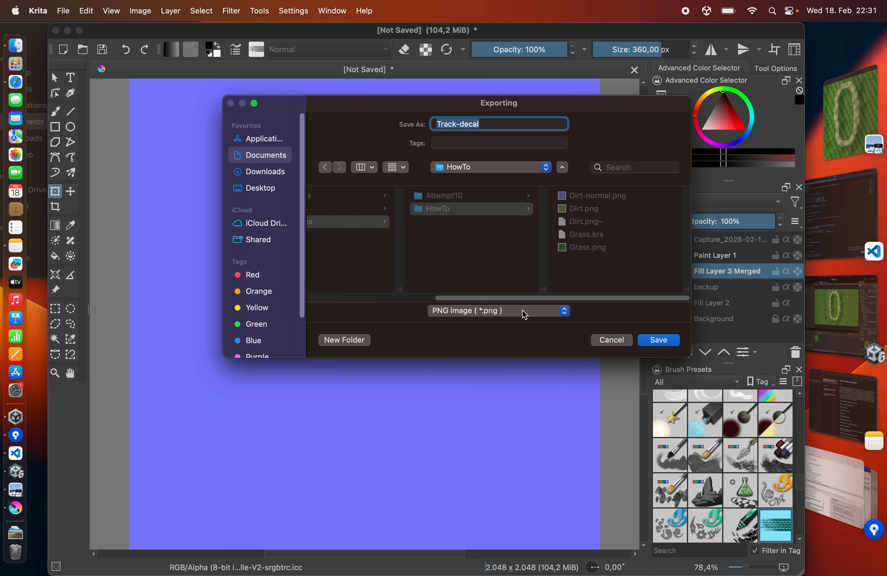
{"action": "left_click", "coordinate": [659, 340]}
{"action": "key", "text": "Return"}
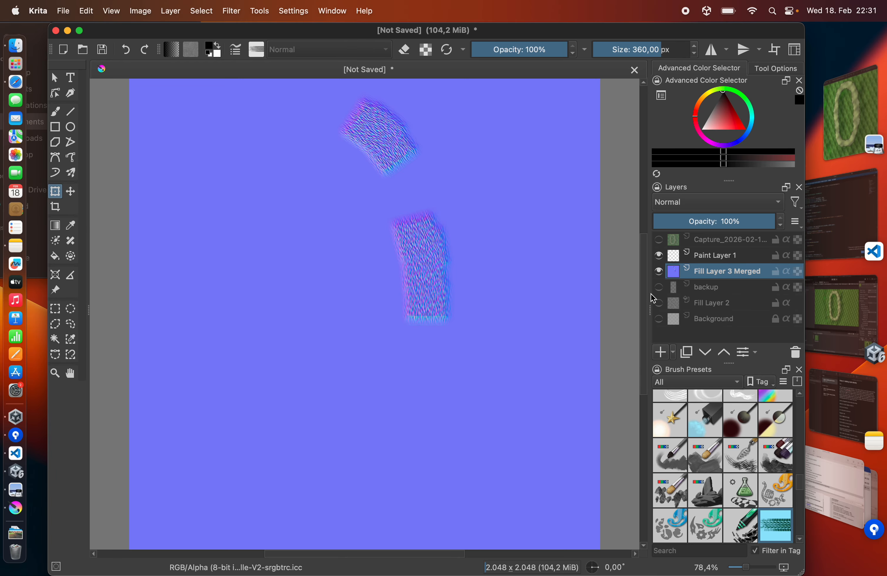
- Hide the merged normal map layer and show the track capture layer
{"action": "left_click", "coordinate": [659, 272]}
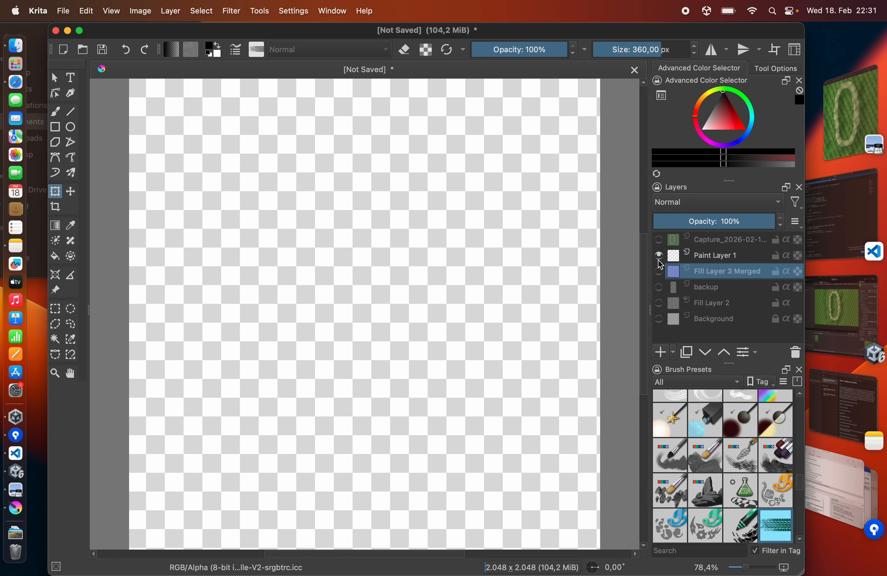
{"action": "left_click", "coordinate": [659, 239]}
{"action": "left_click", "coordinate": [701, 255]}
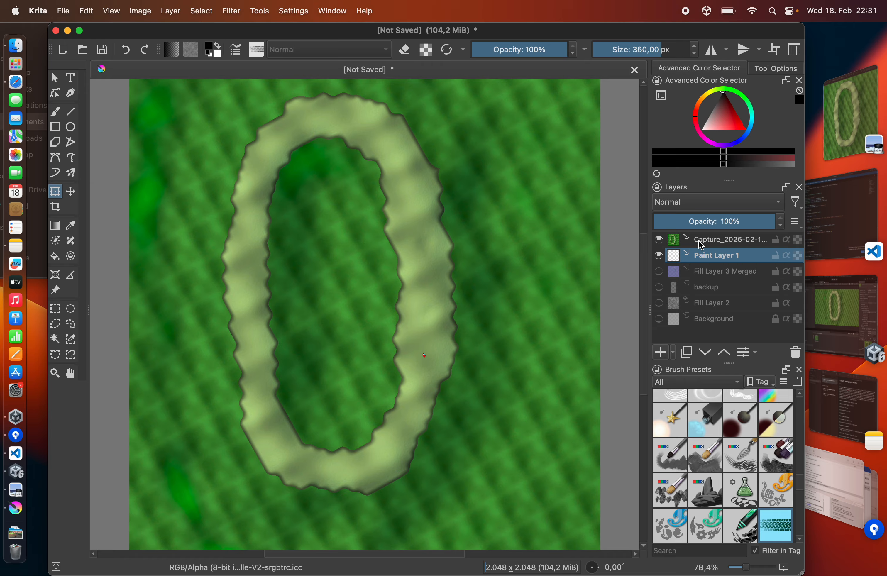
- Duplicate the track capture layer, hide the copy as a backup, and select the original capture layer
{"action": "left_click", "coordinate": [700, 243]}
{"action": "left_click", "coordinate": [685, 353]}
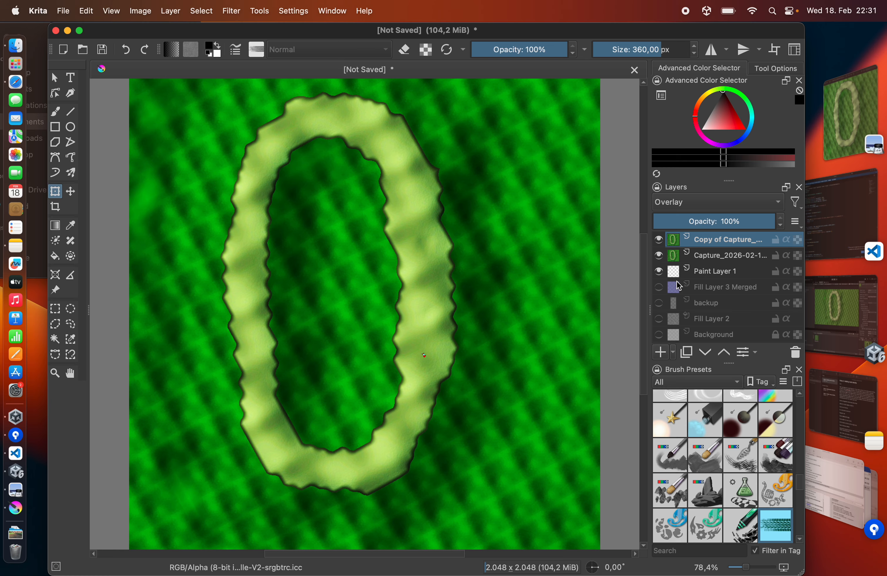
{"action": "left_click", "coordinate": [659, 241]}
{"action": "left_click", "coordinate": [714, 258]}
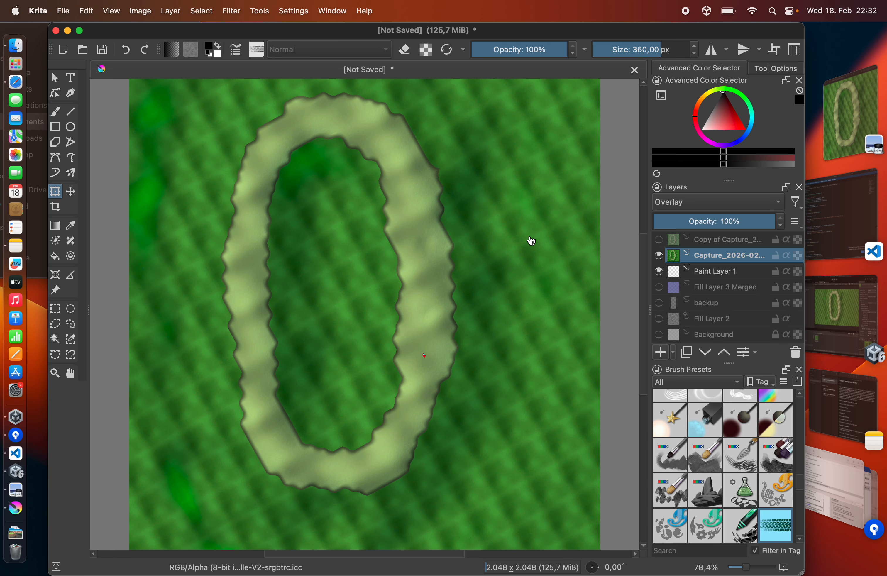
- Switch to the freehand brush with the a) Eraser Circle preset
{"action": "left_click", "coordinate": [55, 113]}
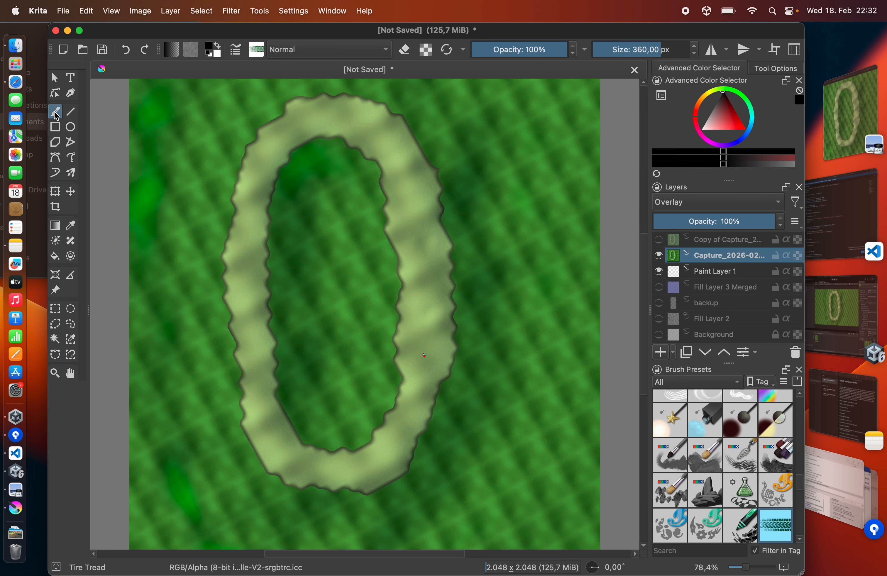
{"action": "left_click", "coordinate": [257, 54]}
{"action": "scroll", "coordinate": [359, 209], "scroll_direction": "up", "scroll_amount": 10}
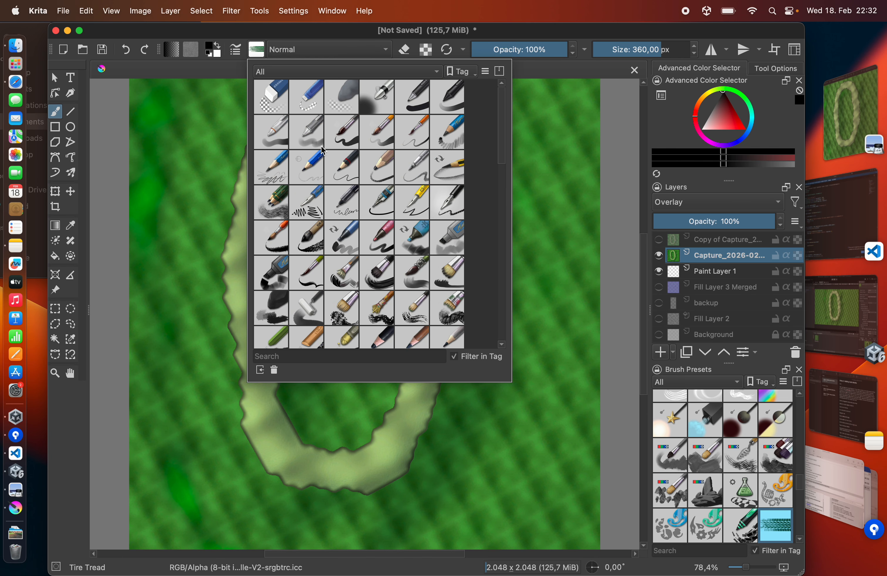
{"action": "left_click", "coordinate": [271, 97]}
- Soften the eraser tip with horizontal and vertical fade of 0.00 and set its diameter to 219.25 px
{"action": "left_click", "coordinate": [235, 54]}
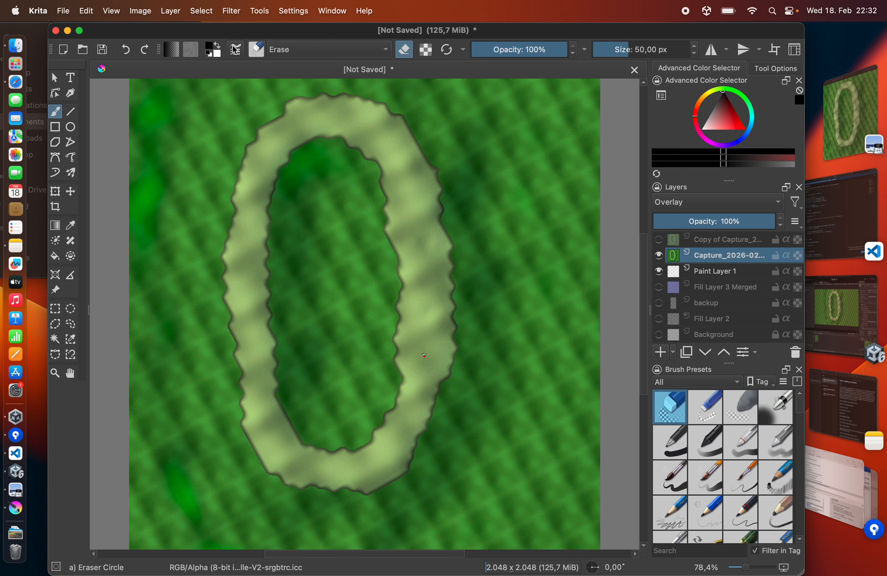
{"action": "left_click", "coordinate": [235, 50]}
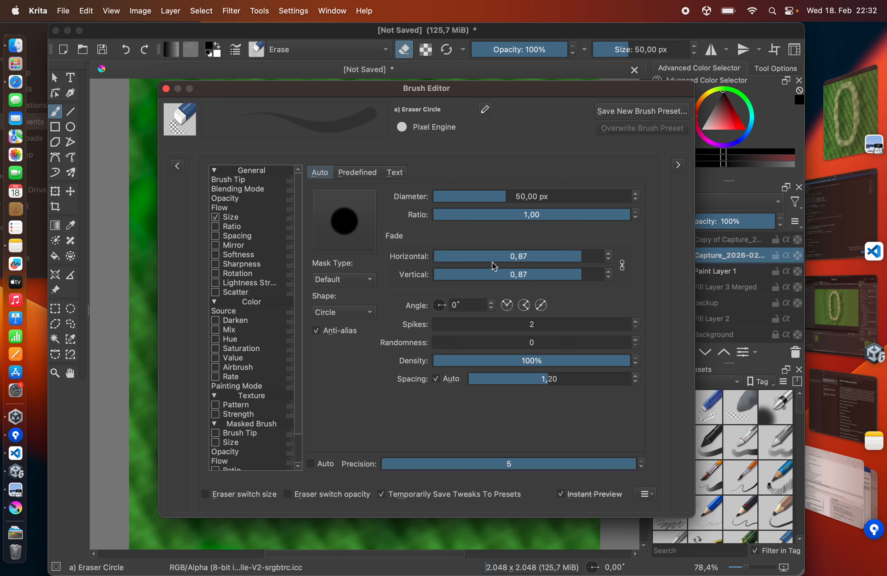
{"action": "left_click_drag", "start_coordinate": [493, 259], "coordinate": [410, 258]}
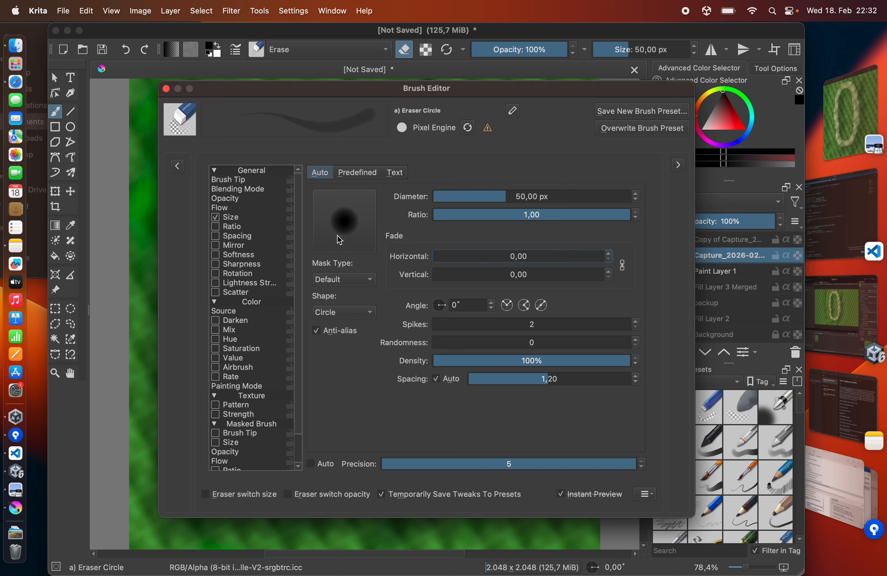
{"action": "left_click_drag", "start_coordinate": [491, 89], "coordinate": [517, 328]}
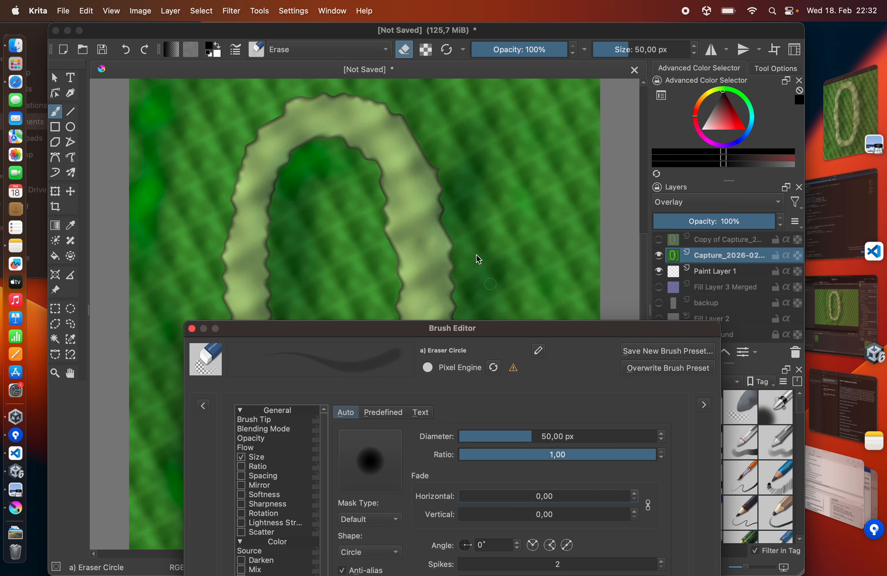
{"action": "left_click_drag", "start_coordinate": [549, 434], "coordinate": [576, 432]}
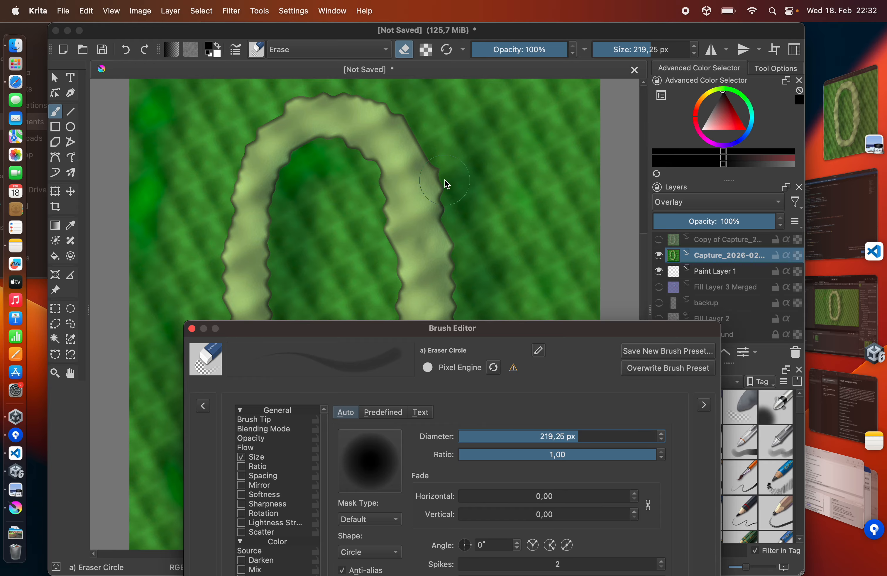
{"action": "left_click_drag", "start_coordinate": [573, 333], "coordinate": [531, 92]}
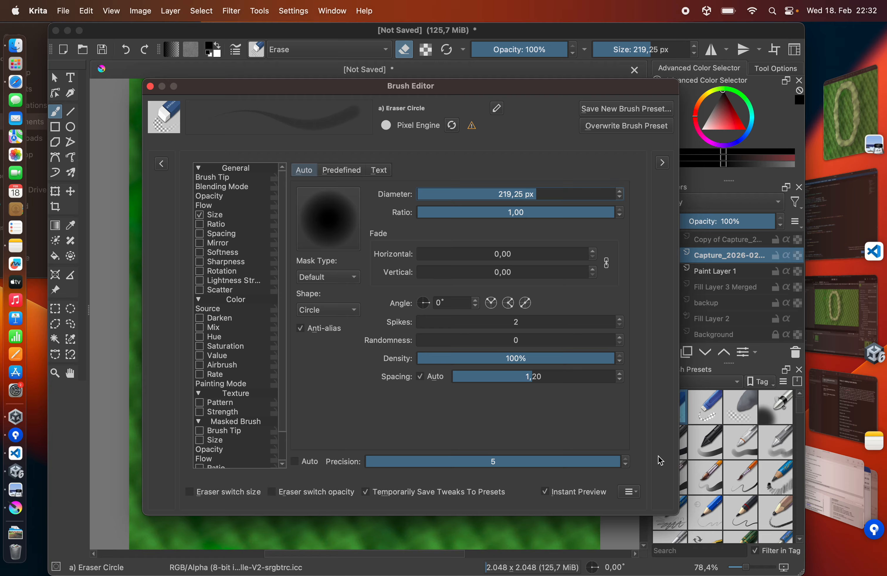
{"action": "left_click", "coordinate": [150, 86]}
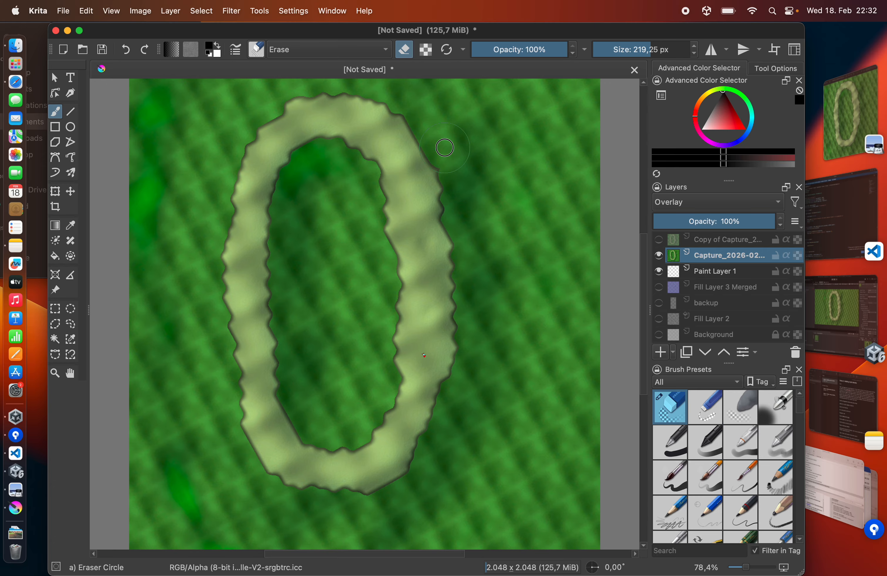
- Erase the grass outside and inside the track loop on the capture layer, leaving only the soft-edged track
{"action": "mouse_move", "coordinate": [445, 148]}
{"action": "left_mouse_down"}
{"action": "mouse_move", "coordinate": [462, 174]}
{"action": "mouse_move", "coordinate": [473, 341]}
{"action": "mouse_move", "coordinate": [469, 377]}
{"action": "mouse_move", "coordinate": [425, 483]}
{"action": "left_mouse_up"}
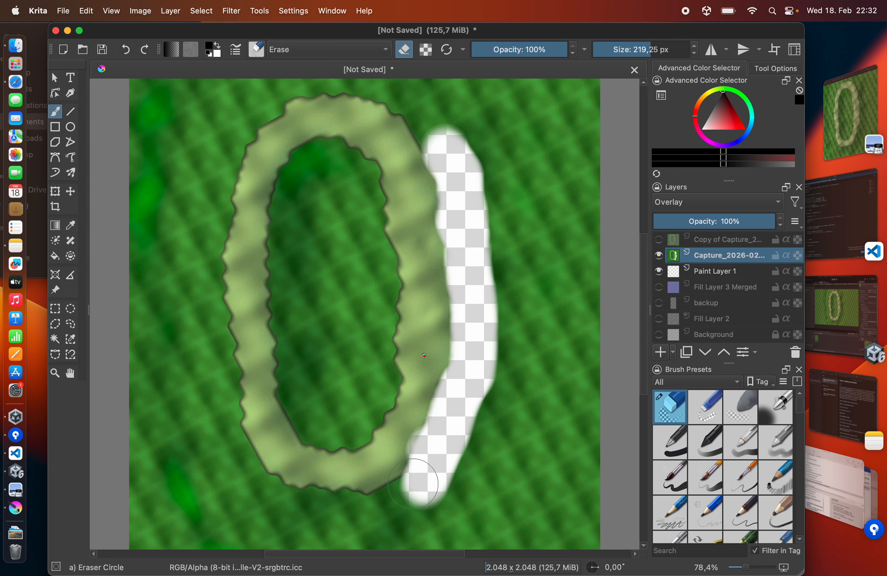
{"action": "mouse_move", "coordinate": [413, 483]}
{"action": "left_mouse_down"}
{"action": "mouse_move", "coordinate": [398, 501]}
{"action": "mouse_move", "coordinate": [368, 507]}
{"action": "mouse_move", "coordinate": [274, 499]}
{"action": "mouse_move", "coordinate": [211, 330]}
{"action": "mouse_move", "coordinate": [204, 255]}
{"action": "mouse_move", "coordinate": [283, 79]}
{"action": "mouse_move", "coordinate": [366, 75]}
{"action": "mouse_move", "coordinate": [319, 159]}
{"action": "mouse_move", "coordinate": [303, 170]}
{"action": "mouse_move", "coordinate": [289, 299]}
{"action": "mouse_move", "coordinate": [381, 294]}
{"action": "mouse_move", "coordinate": [333, 392]}
{"action": "mouse_move", "coordinate": [351, 269]}
{"action": "left_mouse_up"}
{"action": "mouse_move", "coordinate": [214, 98]}
{"action": "left_mouse_down"}
{"action": "mouse_move", "coordinate": [145, 91]}
{"action": "mouse_move", "coordinate": [195, 129]}
{"action": "mouse_move", "coordinate": [200, 123]}
{"action": "mouse_move", "coordinate": [150, 113]}
{"action": "mouse_move", "coordinate": [158, 178]}
{"action": "mouse_move", "coordinate": [171, 156]}
{"action": "mouse_move", "coordinate": [178, 218]}
{"action": "mouse_move", "coordinate": [184, 158]}
{"action": "mouse_move", "coordinate": [162, 247]}
{"action": "mouse_move", "coordinate": [143, 179]}
{"action": "mouse_move", "coordinate": [135, 235]}
{"action": "mouse_move", "coordinate": [139, 557]}
{"action": "mouse_move", "coordinate": [165, 465]}
{"action": "mouse_move", "coordinate": [246, 531]}
{"action": "mouse_move", "coordinate": [546, 489]}
{"action": "mouse_move", "coordinate": [515, 178]}
{"action": "mouse_move", "coordinate": [544, 368]}
{"action": "left_mouse_up"}
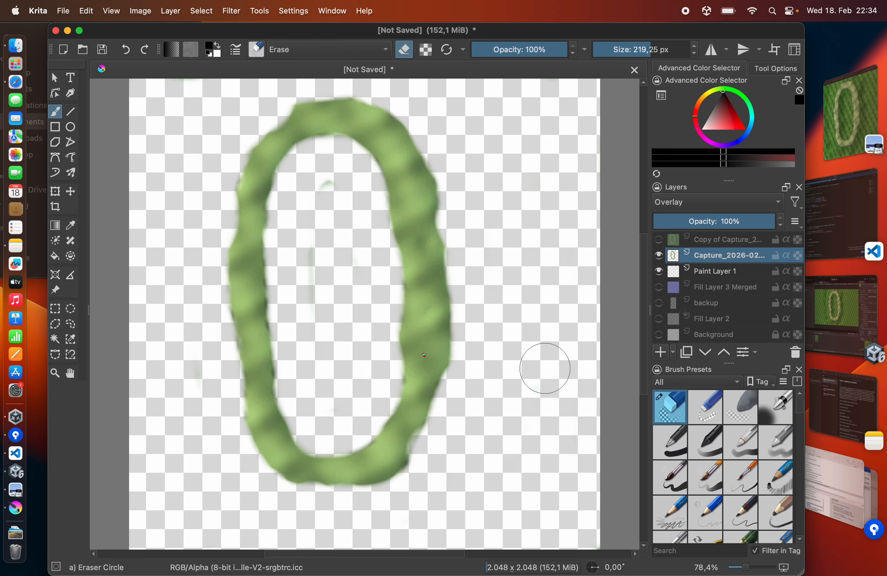
- Export the erased track as the PNG image Track-decal-albedo in the HowTo folder
{"action": "left_click", "coordinate": [62, 11]}
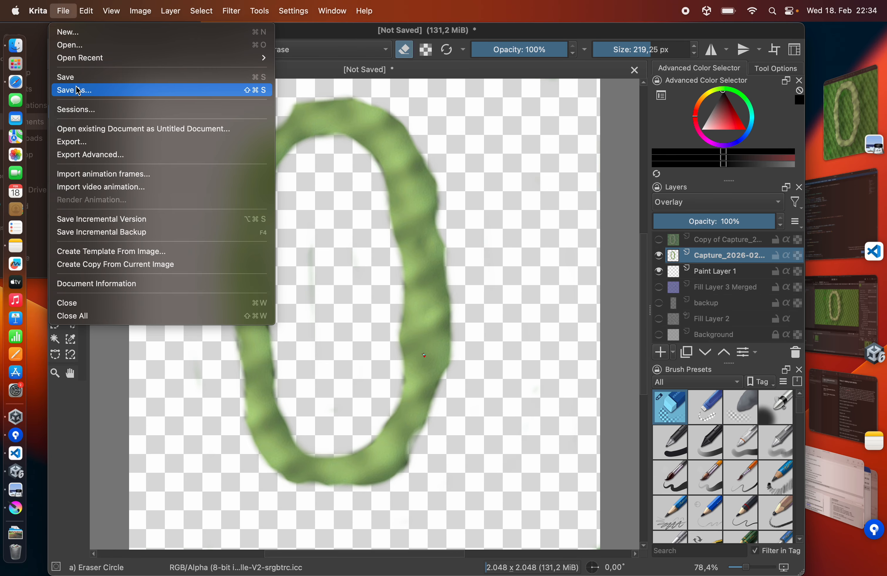
{"action": "left_click", "coordinate": [83, 142]}
{"action": "left_click", "coordinate": [484, 125]}
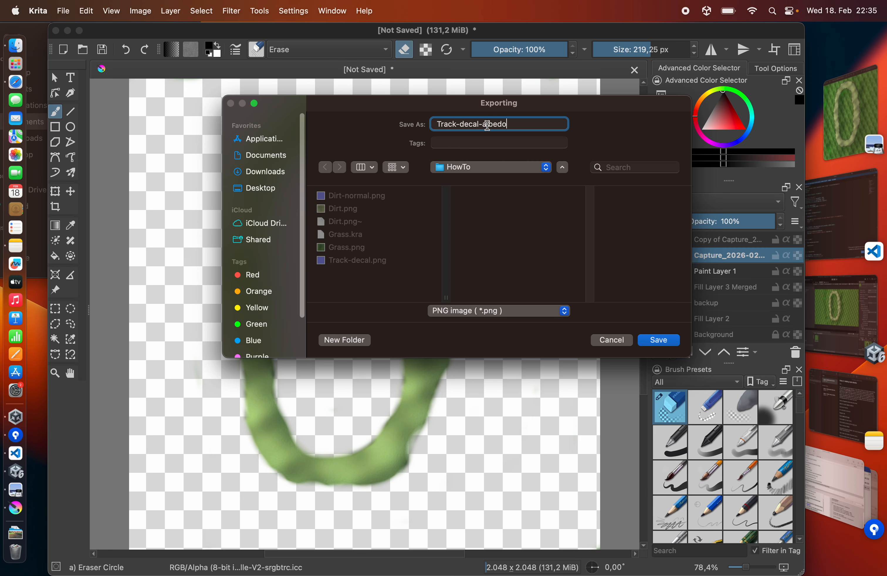
{"action": "left_click", "coordinate": [639, 341]}
{"action": "key", "text": "Return"}
- Switch to Unity's Scene view and add a URP Decal Projector named Track-Details-Projector to MainScene
{"action": "left_click", "coordinate": [824, 321]}
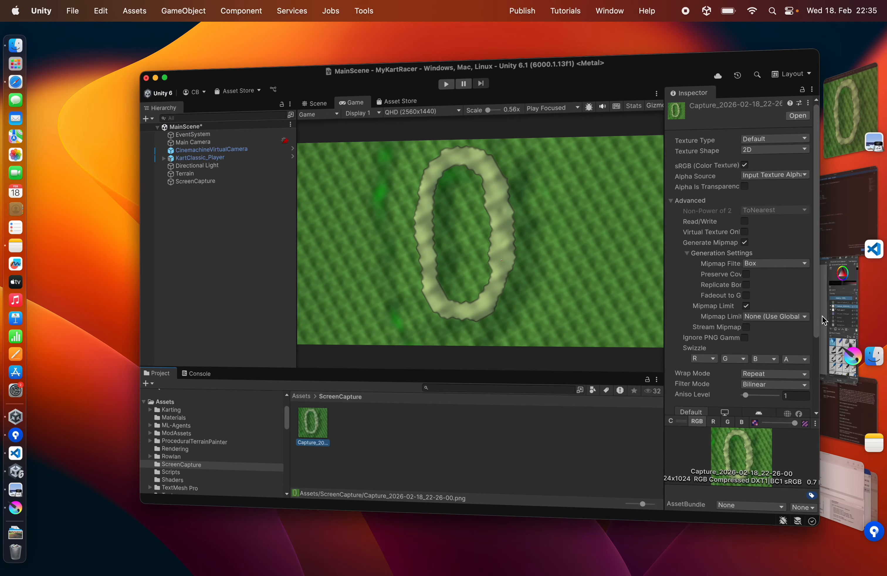
{"action": "left_click", "coordinate": [102, 182]}
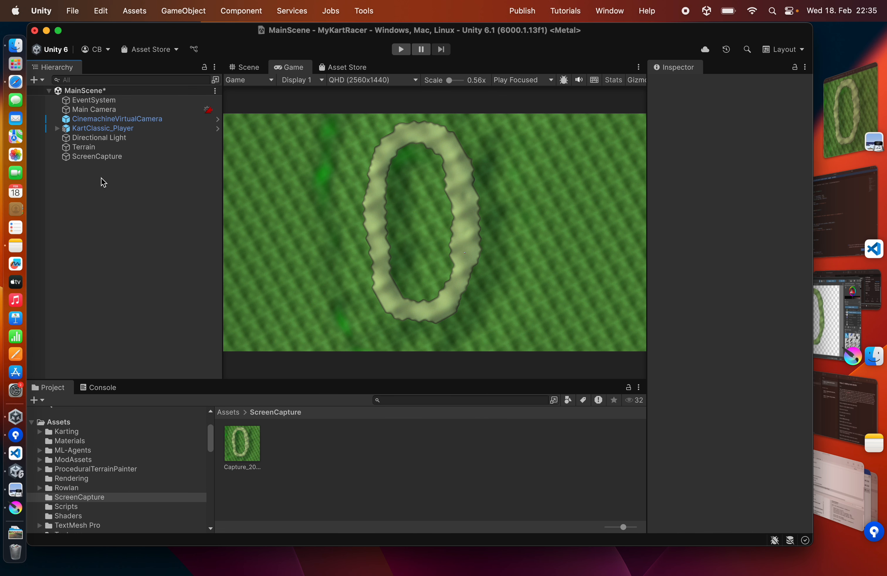
{"action": "left_click", "coordinate": [241, 70]}
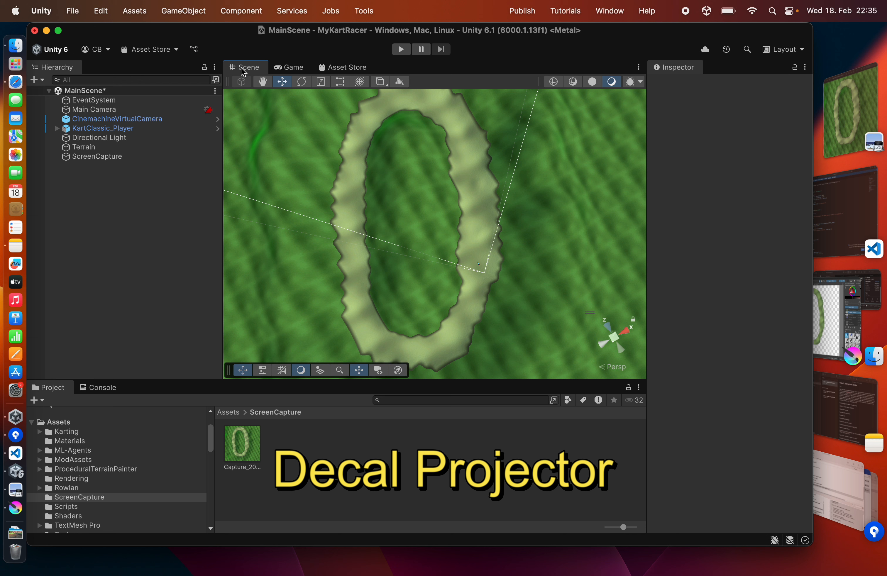
{"action": "right_click", "coordinate": [92, 217]}
{"action": "mouse_move", "coordinate": [137, 460]}
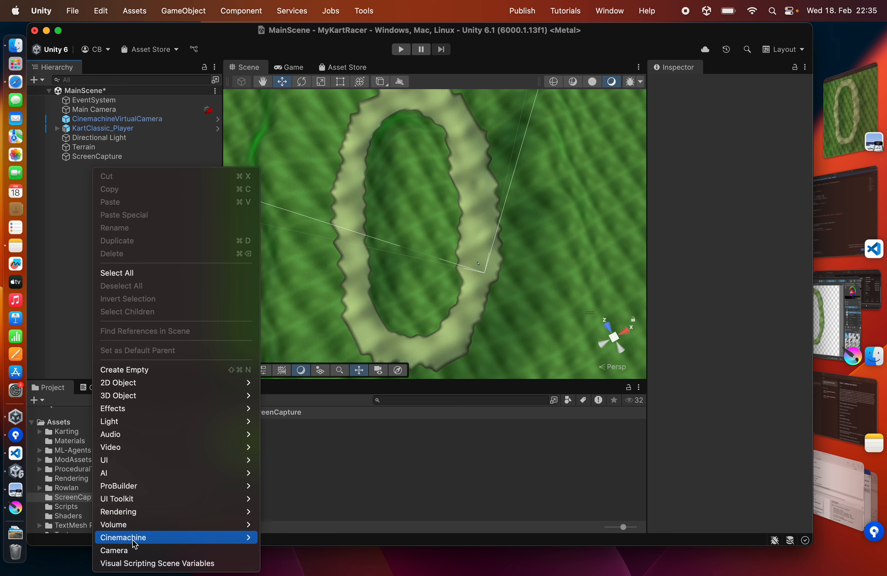
{"action": "left_click", "coordinate": [265, 515]}
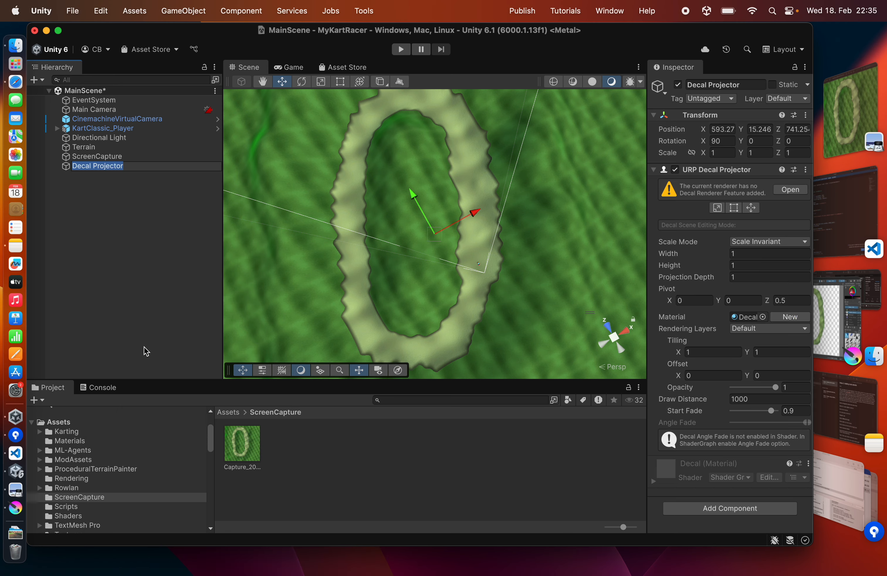
{"action": "type", "text": "Track-Details"}
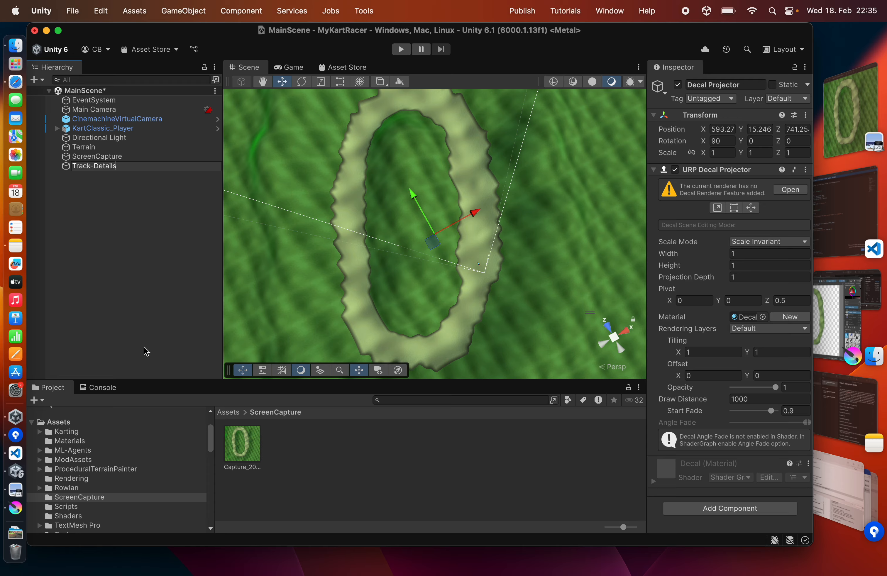
{"action": "type", "text": "-Projector"}
{"action": "key", "text": "Return"}
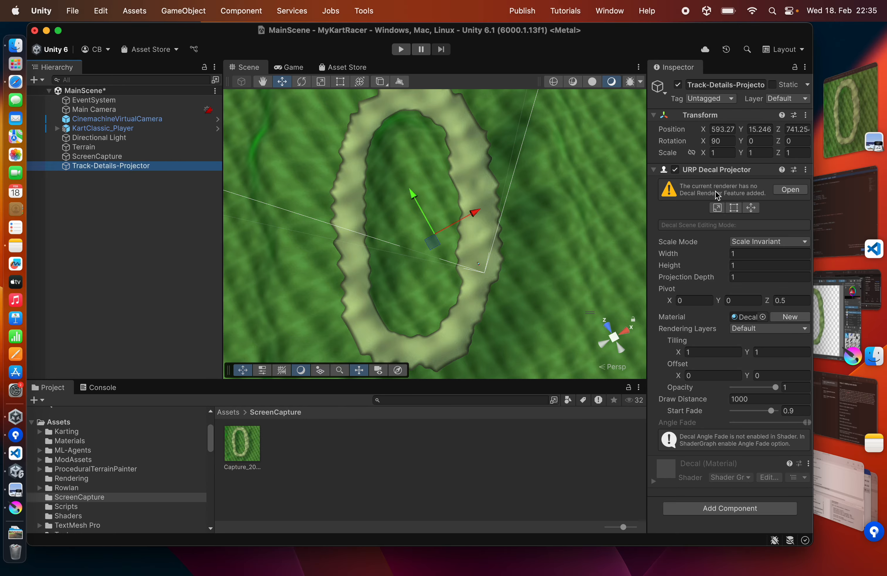
- Add the Decal renderer feature to the Default_PipelineAsset_ForwardRenderer asset
{"action": "left_click", "coordinate": [782, 194]}
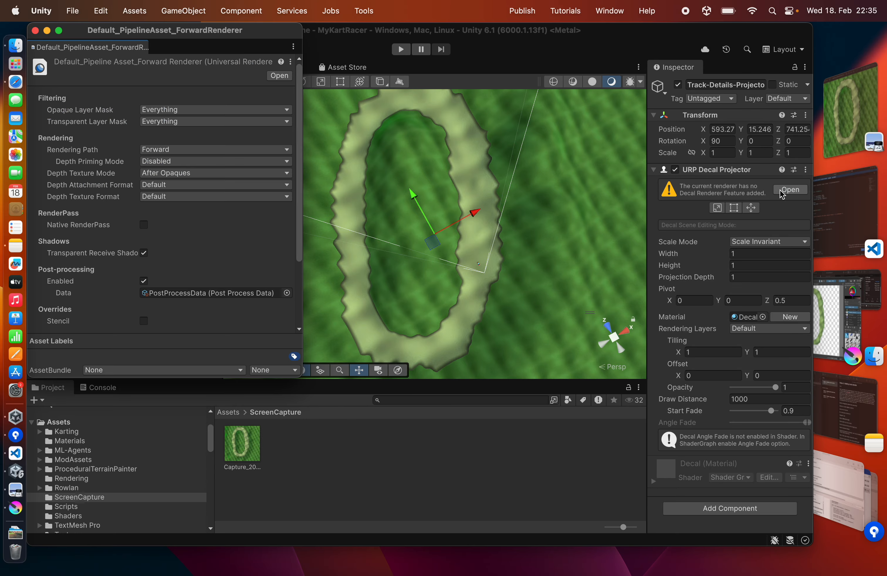
{"action": "scroll", "coordinate": [195, 216], "scroll_direction": "down", "scroll_amount": 5}
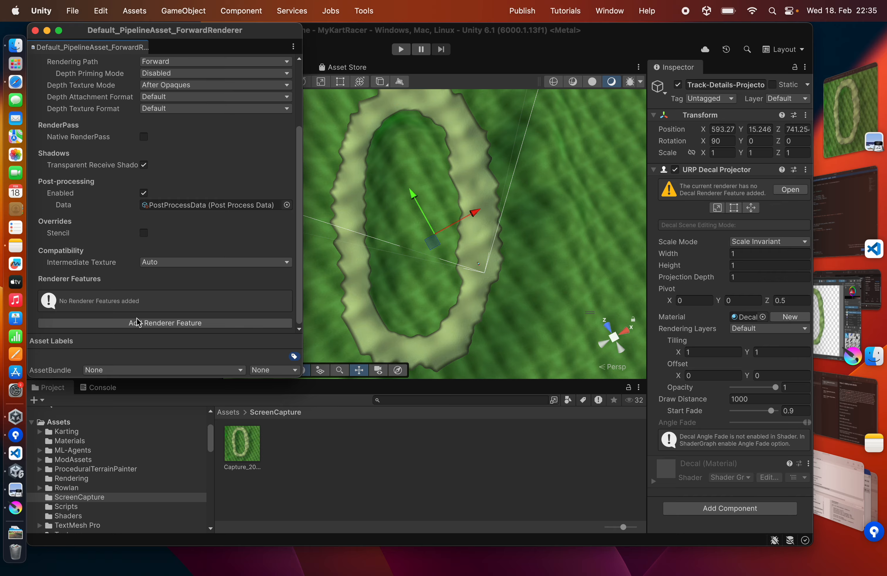
{"action": "left_click", "coordinate": [138, 322]}
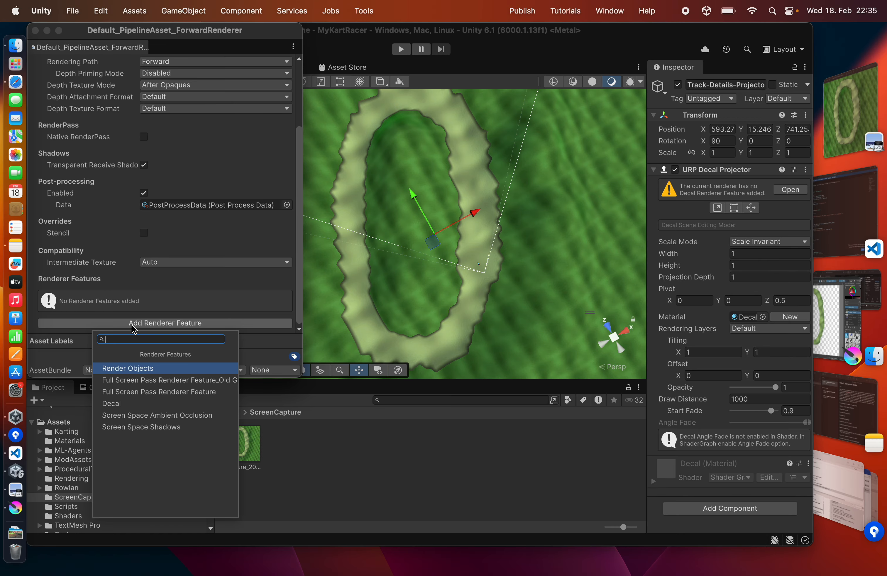
{"action": "left_click", "coordinate": [112, 404]}
{"action": "scroll", "coordinate": [93, 331], "scroll_direction": "down", "scroll_amount": 2}
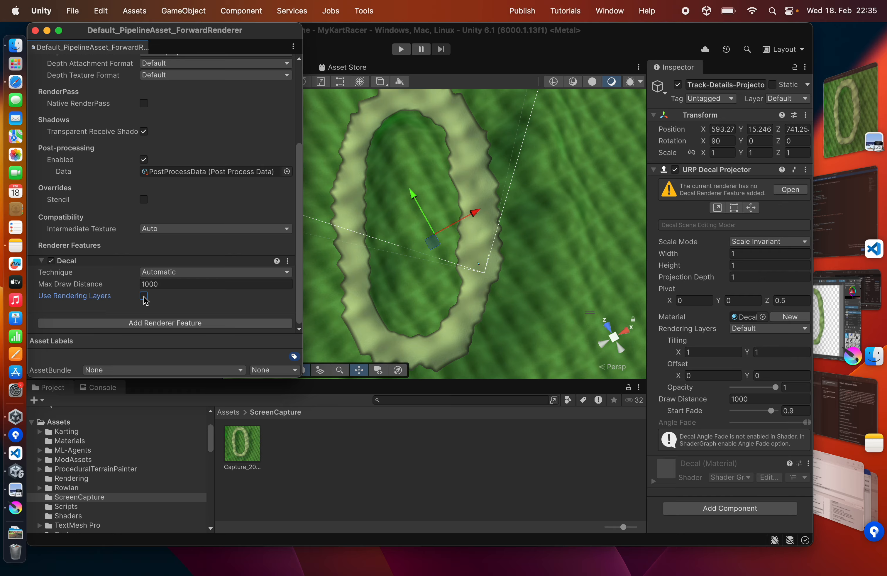
{"action": "left_click", "coordinate": [35, 31]}
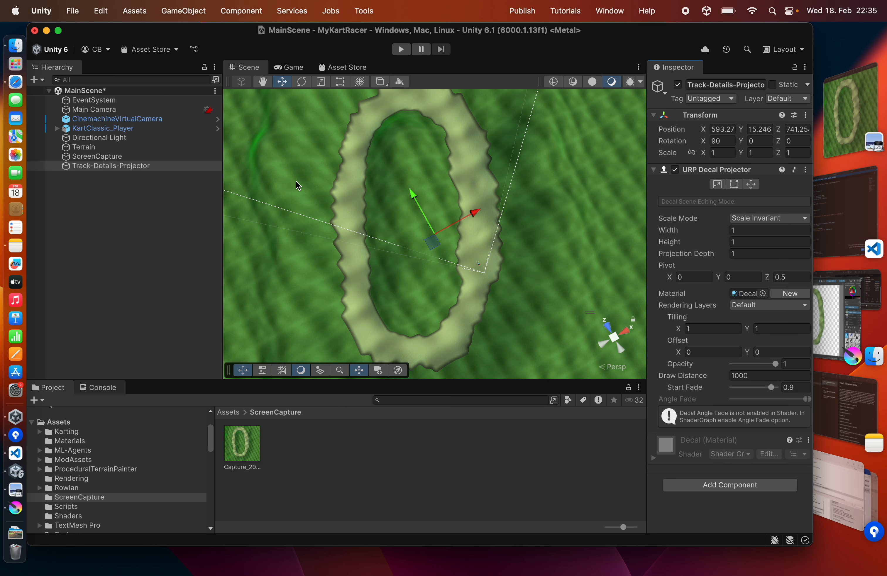
- In Finder, rename Track-decal.png to Track-decal-normal.png and import it with Track-decal-albedo.png into the Unity project's Textures folder
{"action": "scroll", "coordinate": [69, 523], "scroll_direction": "down", "scroll_amount": 2}
{"action": "left_click", "coordinate": [70, 513]}
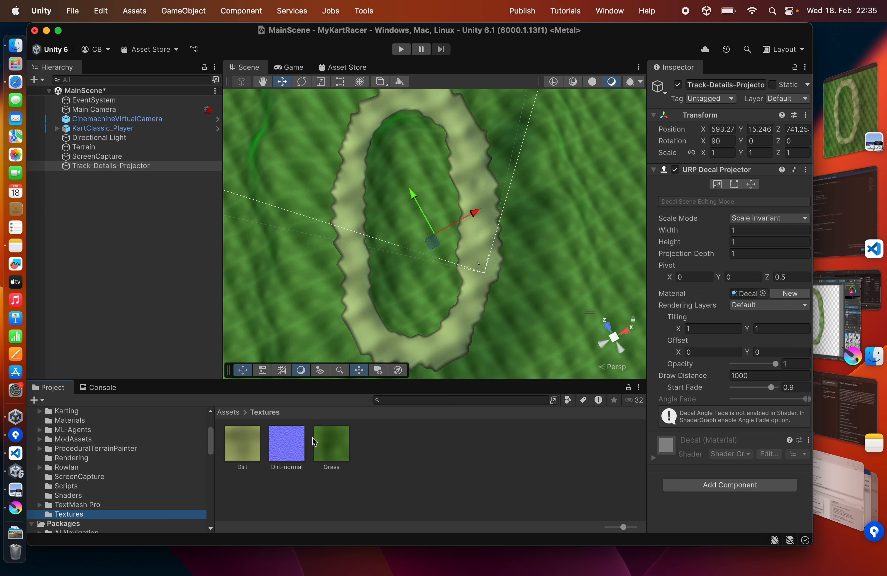
{"action": "key", "text": "super+Tab"}
{"action": "key", "text": "super+Tab"}
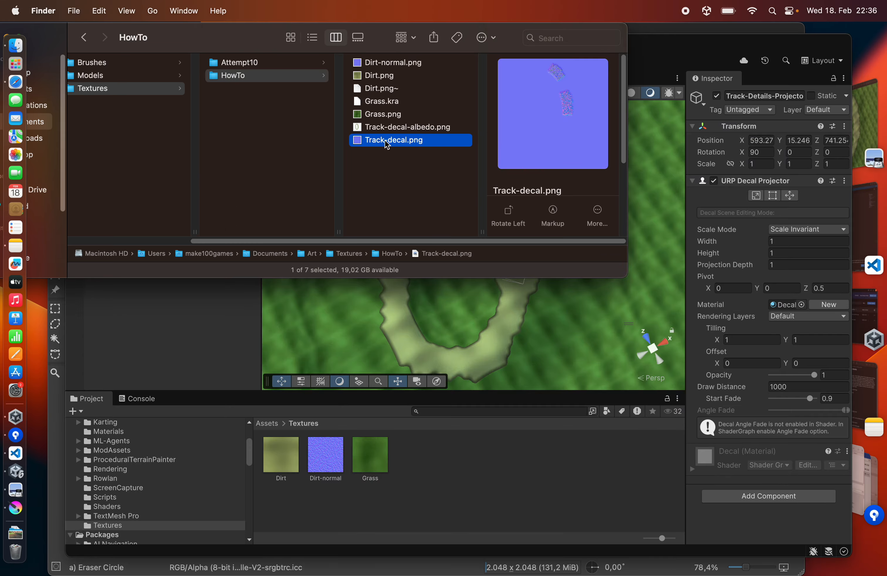
{"action": "key", "text": "Return"}
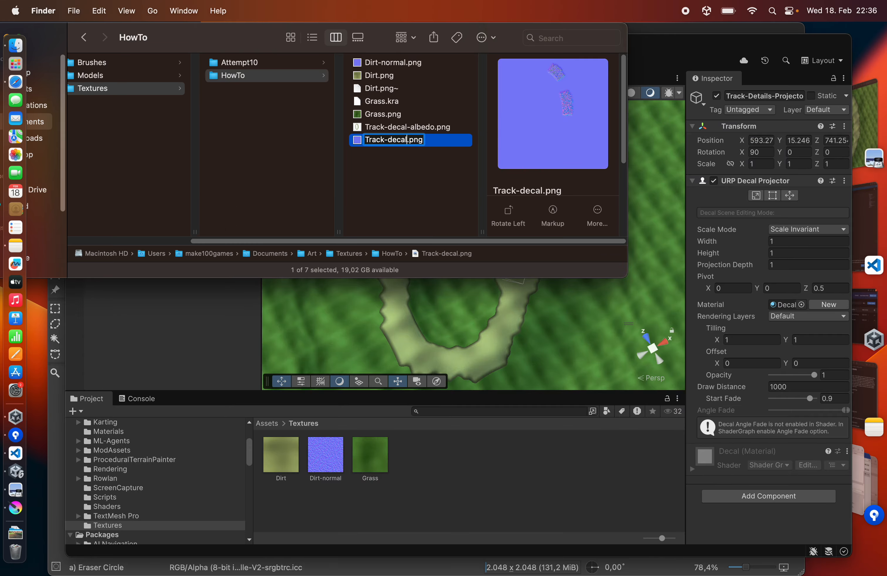
{"action": "type", "text": "-normal"}
{"action": "key", "text": "Return"}
{"action": "left_click", "coordinate": [409, 129], "text": "shift"}
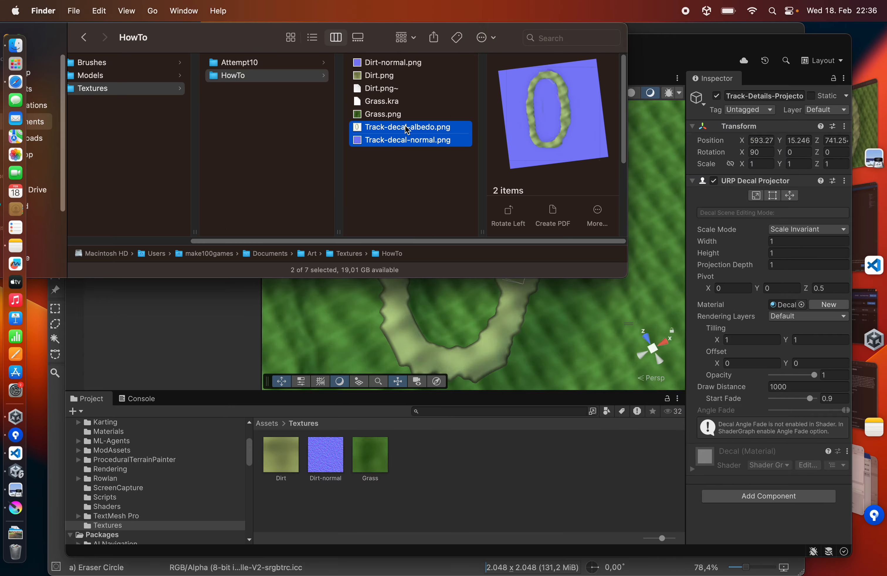
{"action": "left_click_drag", "start_coordinate": [407, 129], "coordinate": [462, 481]}
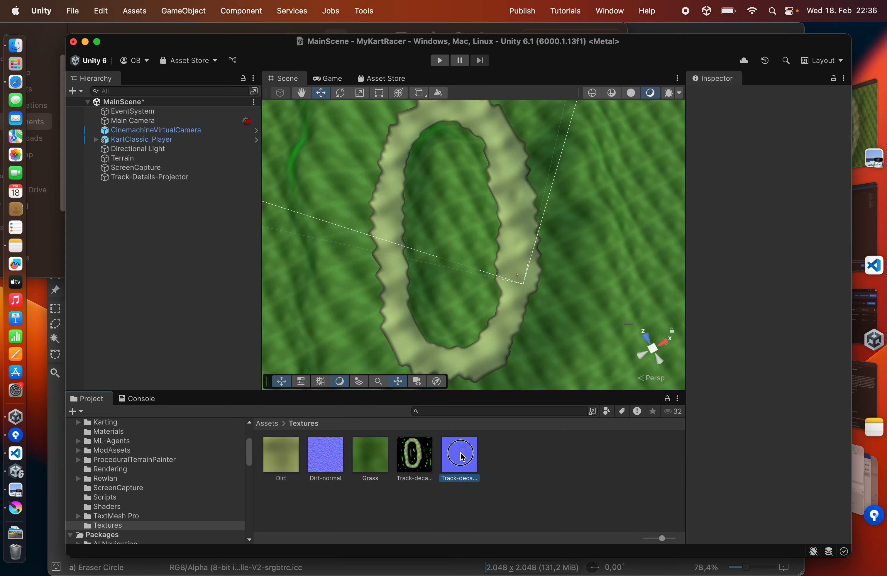
- Set the Track-decal-normal texture's type to Normal map and apply the import settings
{"action": "left_click", "coordinate": [460, 453]}
{"action": "left_click", "coordinate": [781, 134]}
{"action": "left_click", "coordinate": [789, 147]}
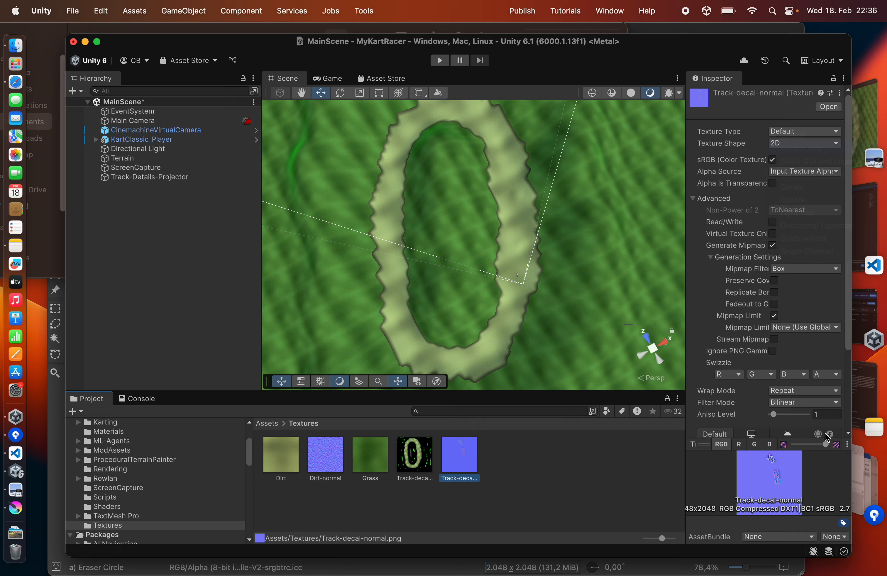
{"action": "scroll", "coordinate": [821, 409], "scroll_direction": "down", "scroll_amount": 5}
{"action": "left_click", "coordinate": [828, 413]}
{"action": "left_click", "coordinate": [415, 454]}
- Create a new material named Track-Details-Decal in the project's Materials folder
{"action": "left_click", "coordinate": [109, 432]}
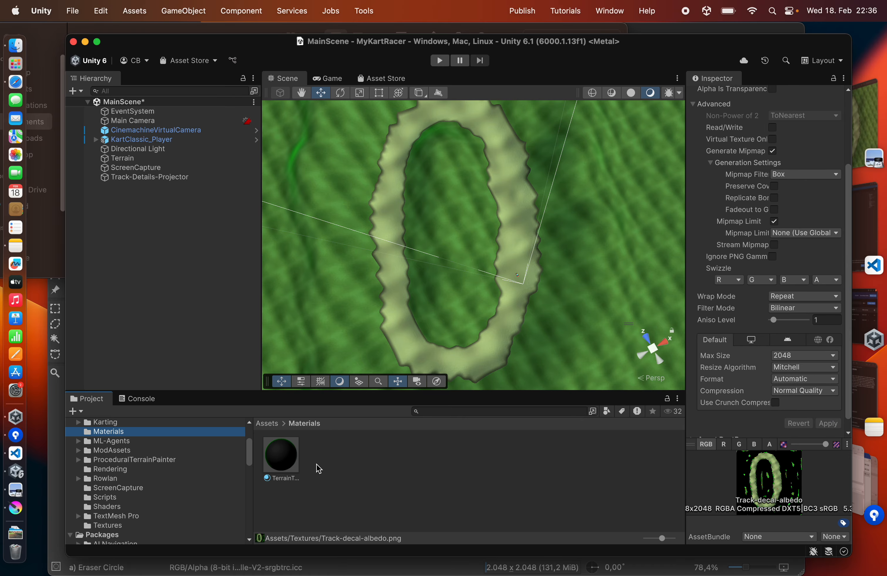
{"action": "right_click", "coordinate": [333, 463]}
{"action": "mouse_move", "coordinate": [406, 263]}
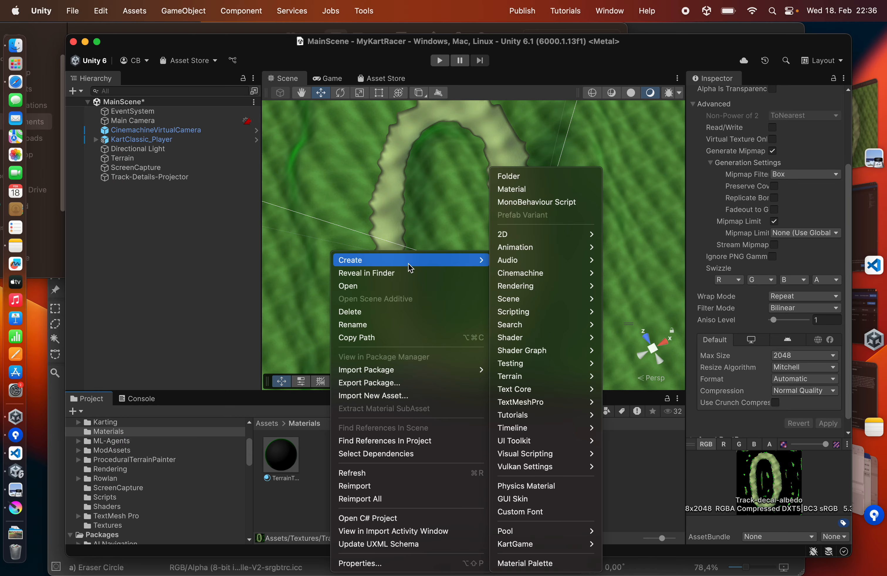
{"action": "left_click", "coordinate": [520, 189]}
{"action": "type", "text": "Track"}
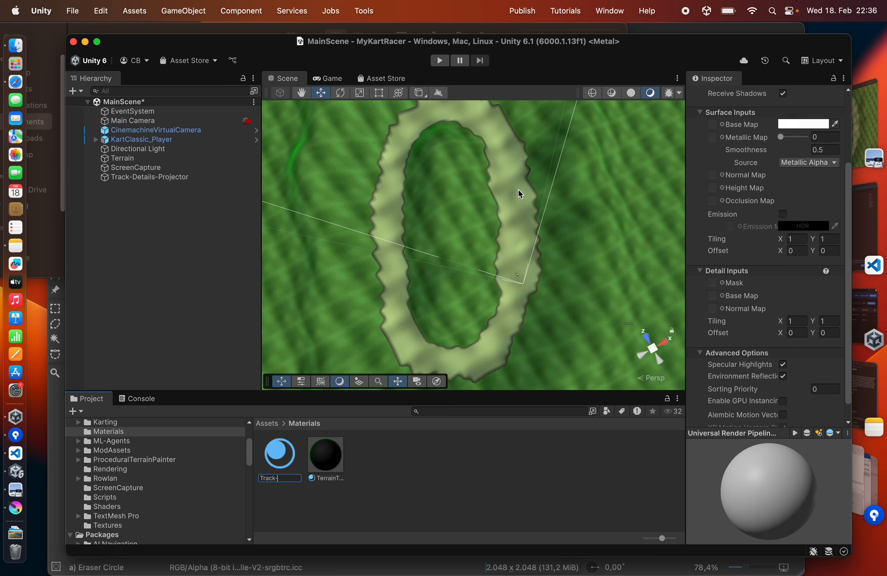
{"action": "type", "text": "-Details-Decal"}
{"action": "key", "text": "Return"}
- Change the Track-Details-Decal material's shader to the Shader Graphs Decal shader
{"action": "left_click", "coordinate": [761, 108]}
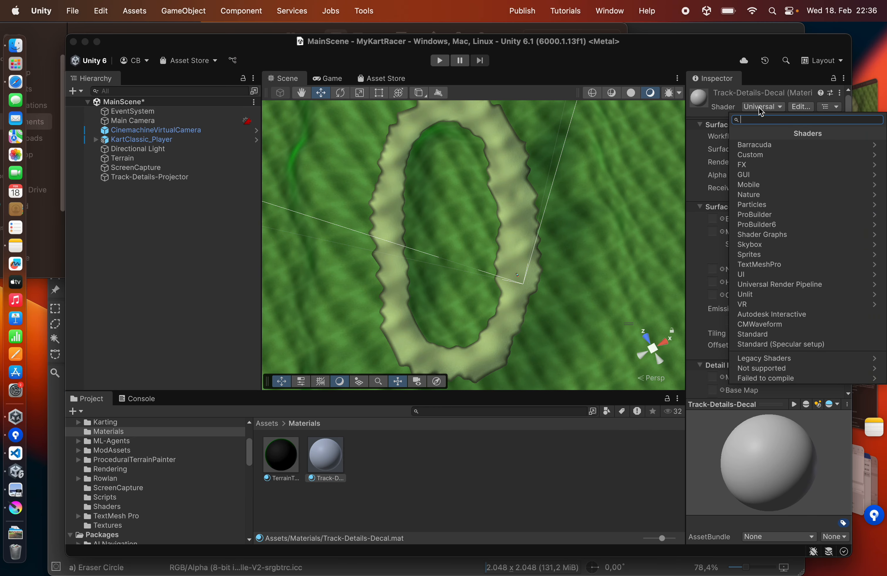
{"action": "type", "text": "decal"}
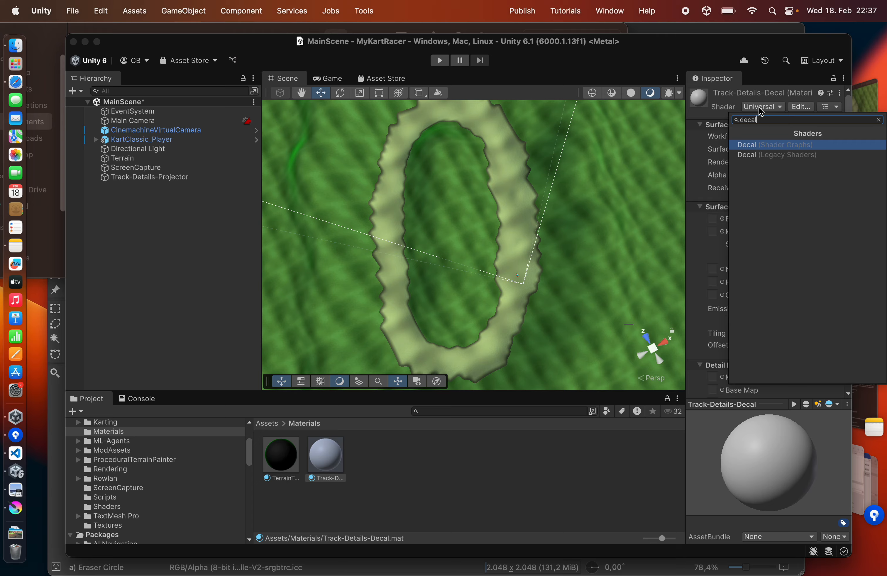
{"action": "key", "text": "Return"}
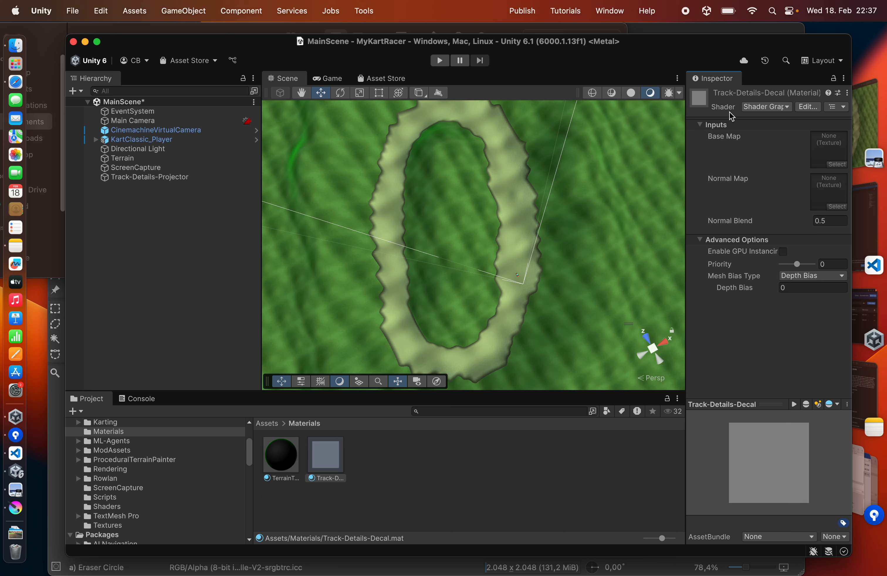
- Assign Track-decal-normal as the material's Normal Map and Track-decal-albedo as its Base Map
{"action": "left_click", "coordinate": [104, 526]}
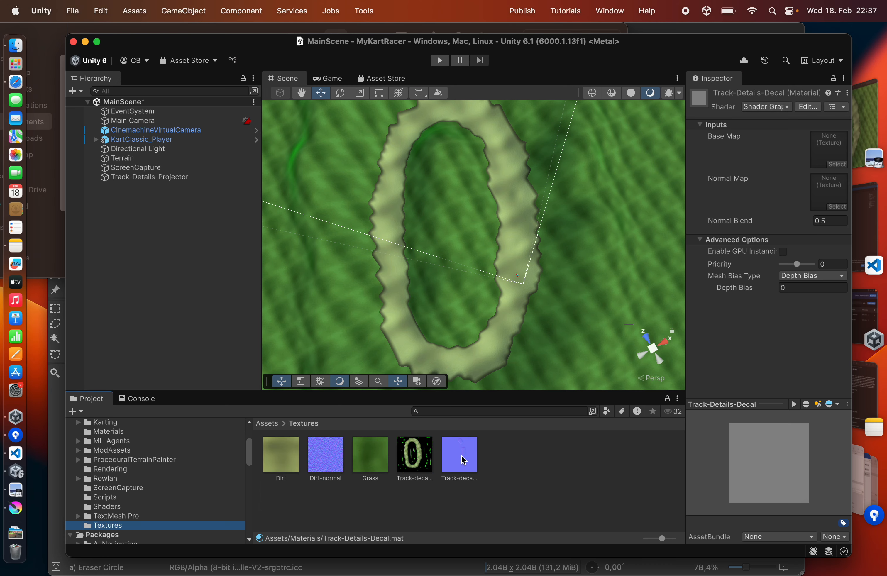
{"action": "left_click_drag", "start_coordinate": [464, 460], "coordinate": [827, 195]}
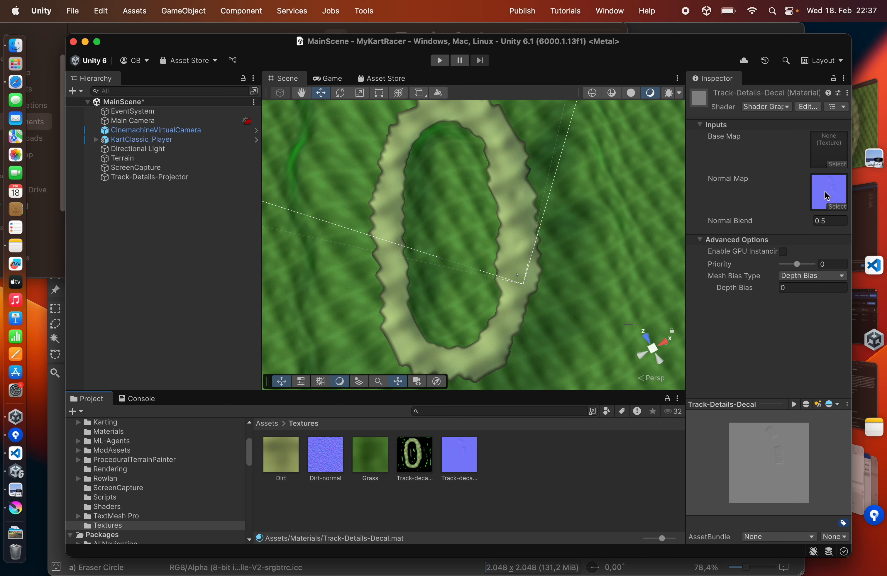
{"action": "left_click_drag", "start_coordinate": [410, 467], "coordinate": [813, 147]}
- Copy the ScreenCapture object's Transform component and paste its values onto Track-Details-Projector
{"action": "left_click", "coordinate": [136, 167]}
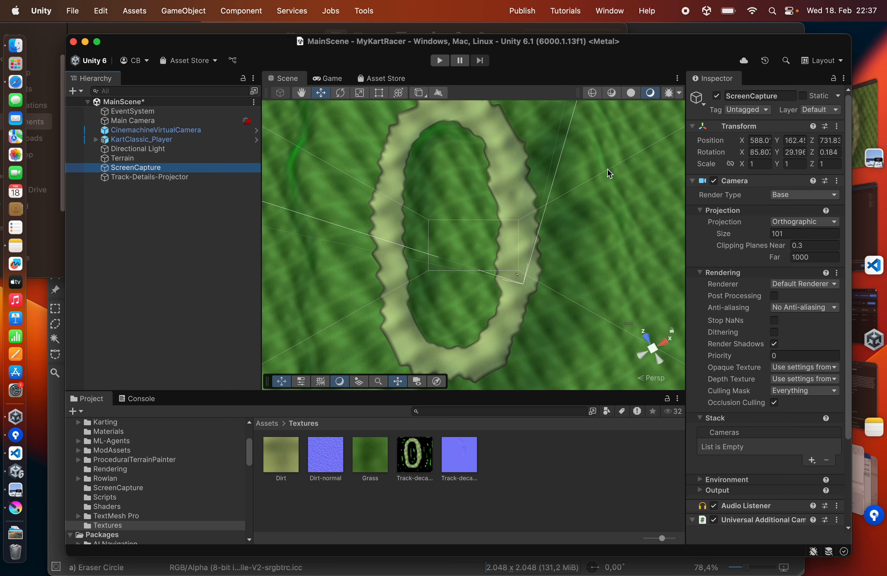
{"action": "left_click", "coordinate": [838, 128]}
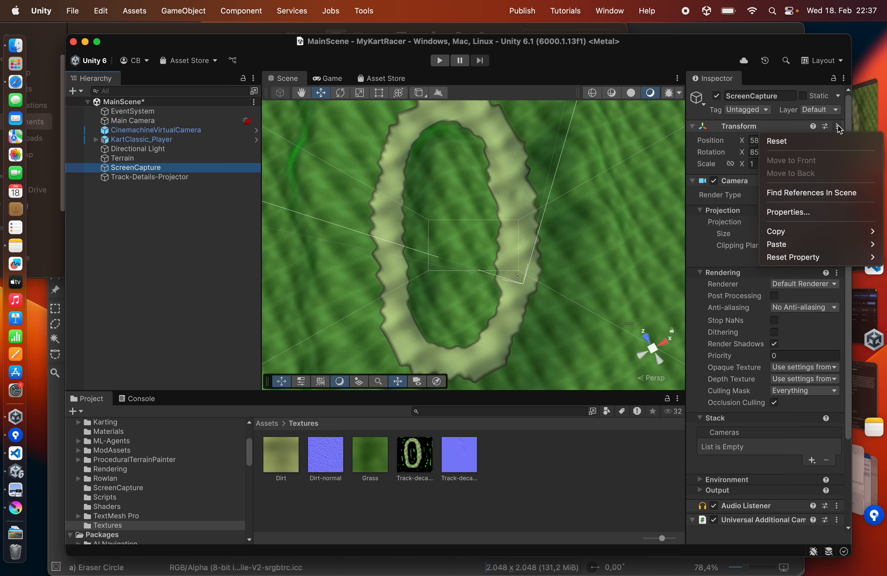
{"action": "mouse_move", "coordinate": [792, 237]}
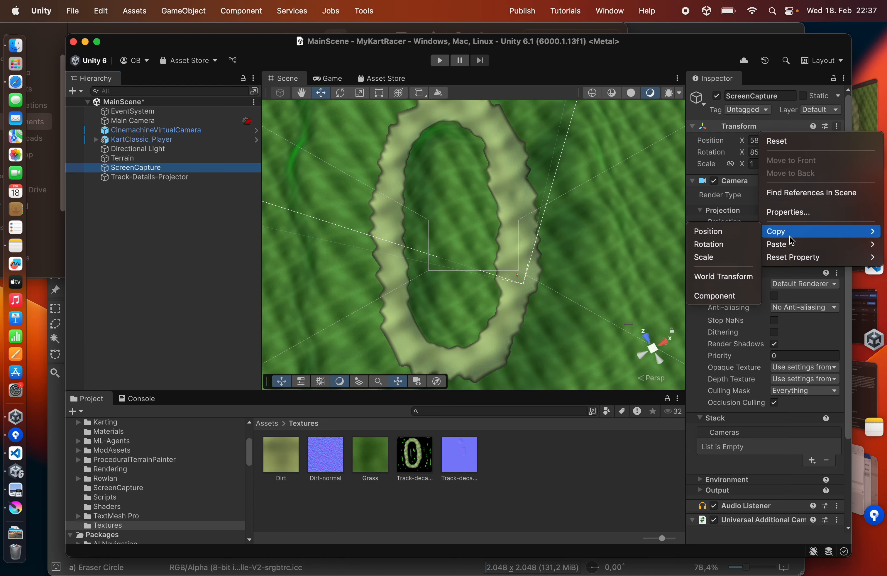
{"action": "left_click", "coordinate": [705, 296]}
{"action": "left_click", "coordinate": [190, 178]}
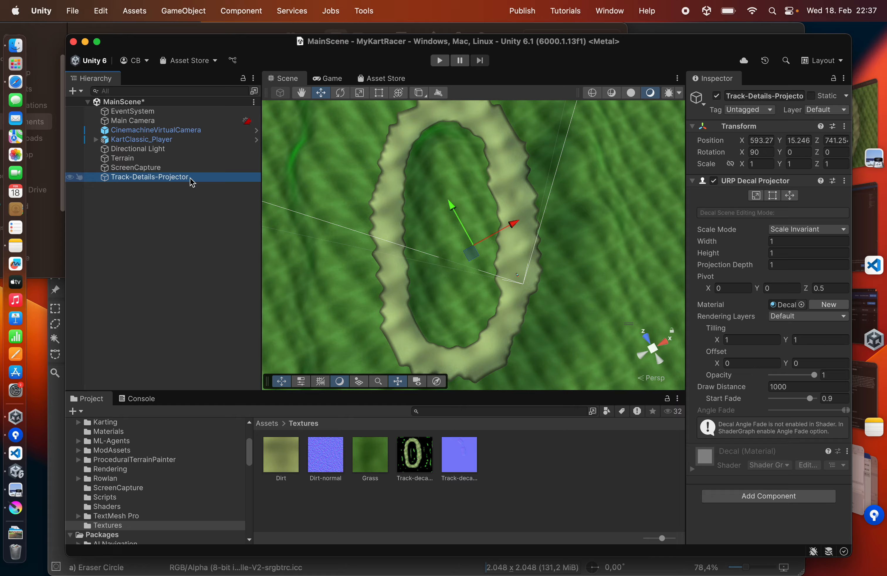
{"action": "left_click", "coordinate": [846, 126]}
{"action": "mouse_move", "coordinate": [778, 244]}
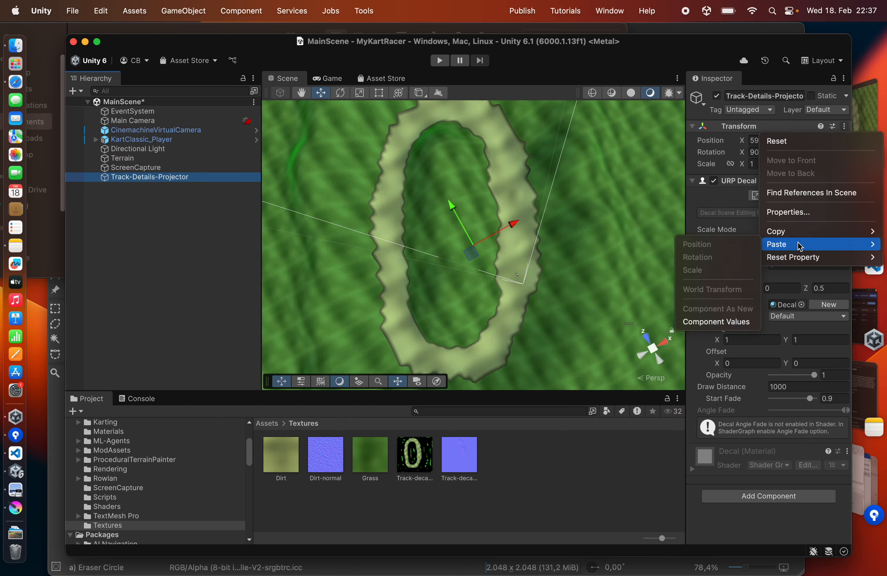
{"action": "left_click", "coordinate": [702, 322]}
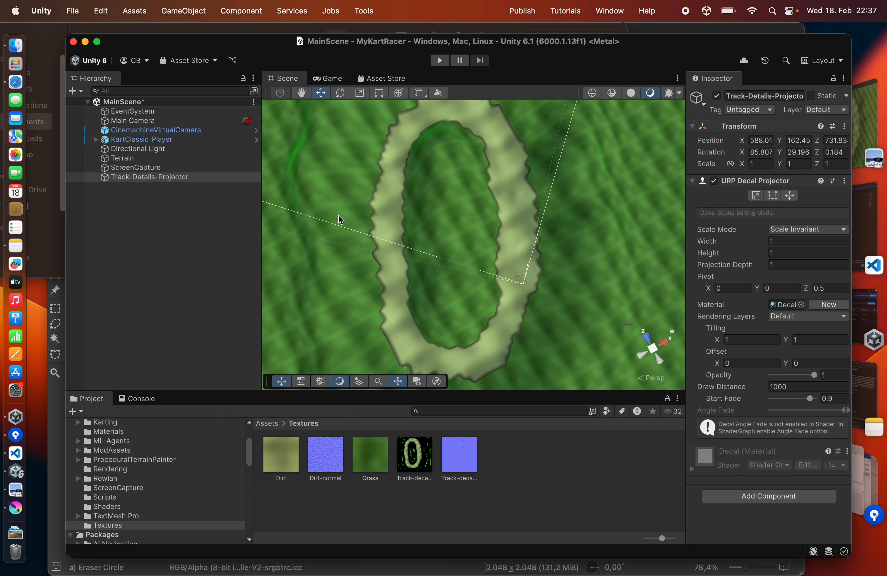
- Increase the Track-Details-Projector's projection depth to 2.88
{"action": "left_click", "coordinate": [147, 167]}
{"action": "left_click", "coordinate": [142, 178]}
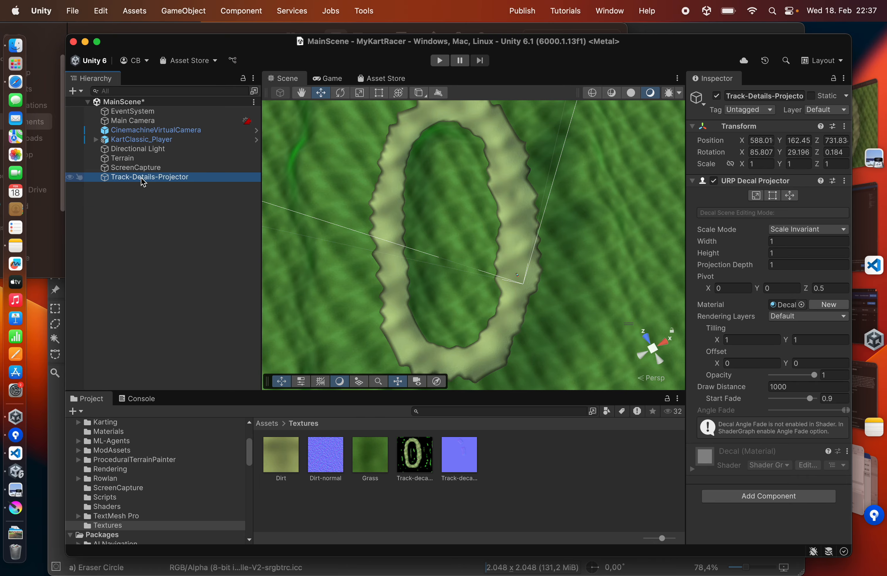
{"action": "key", "text": "f"}
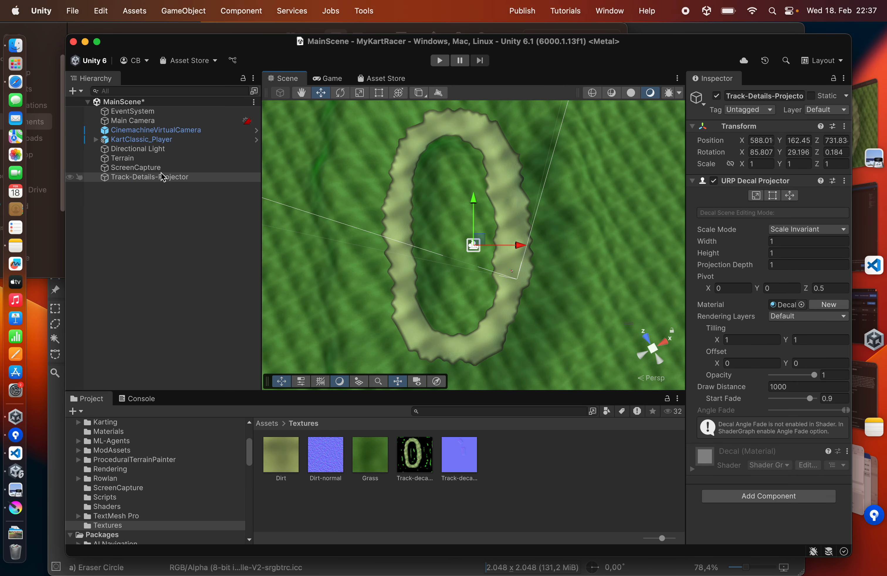
{"action": "left_click_drag", "start_coordinate": [440, 257], "coordinate": [439, 144], "text": "alt"}
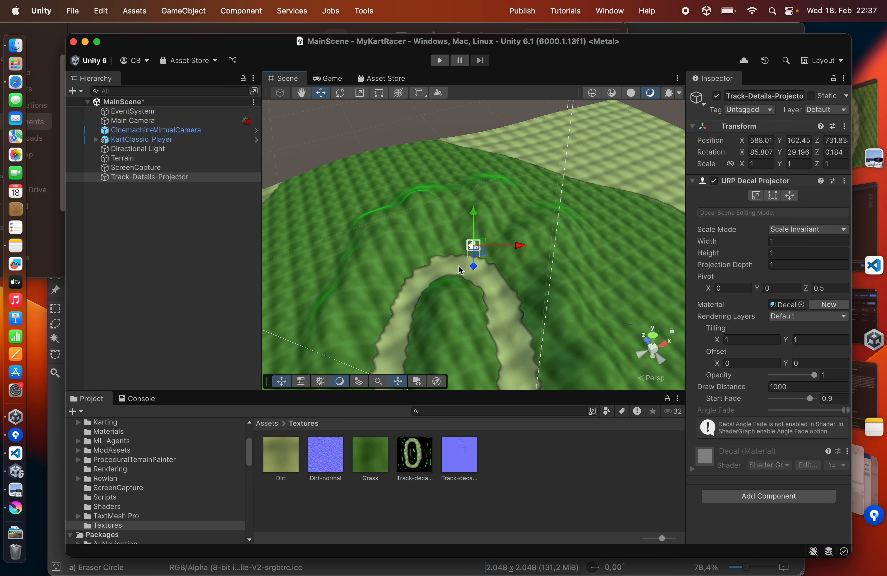
{"action": "left_click_drag", "start_coordinate": [461, 270], "coordinate": [410, 266], "text": "alt"}
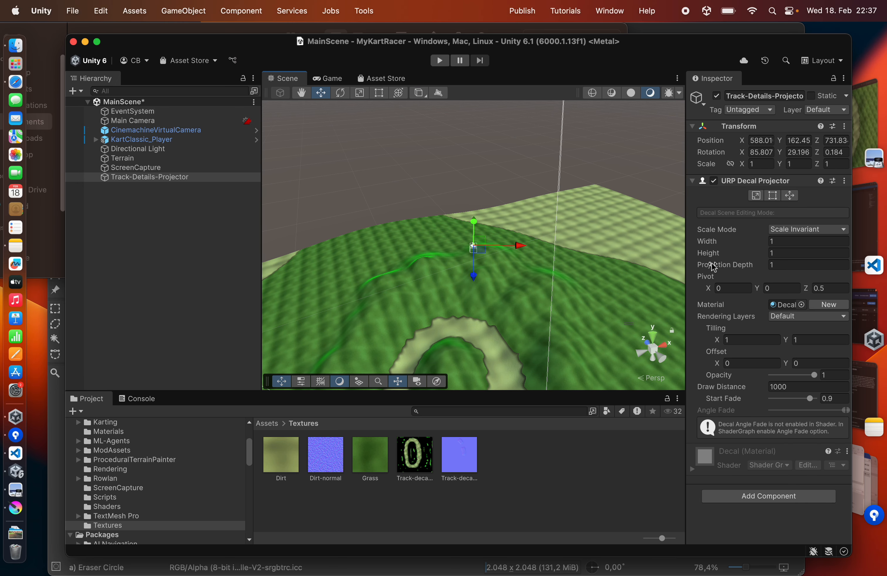
{"action": "left_click_drag", "start_coordinate": [712, 263], "coordinate": [752, 274]}
{"action": "scroll", "coordinate": [419, 260], "scroll_direction": "down", "scroll_amount": 3}
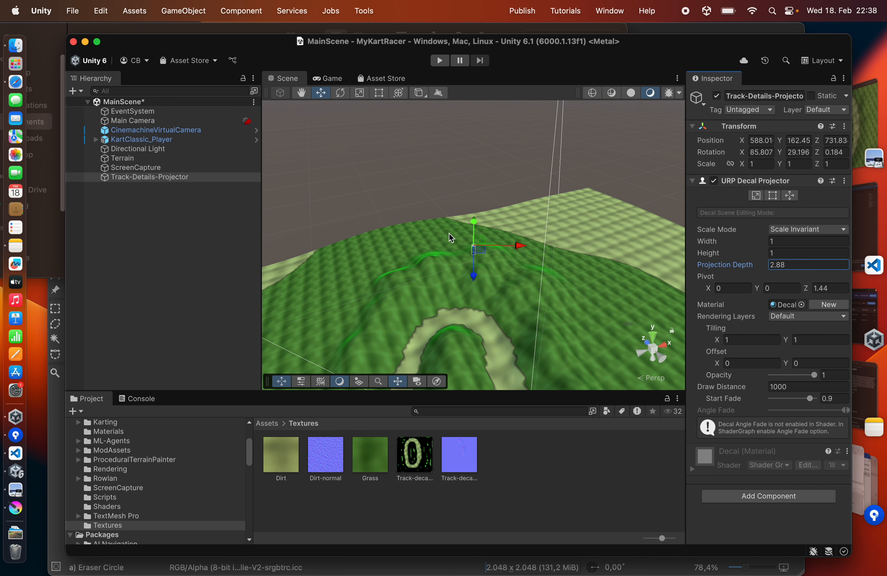
- Lower the projector along its projection axis towards the track, to a Y position of about 78.8
{"action": "middle_click_drag", "start_coordinate": [444, 321], "coordinate": [438, 267]}
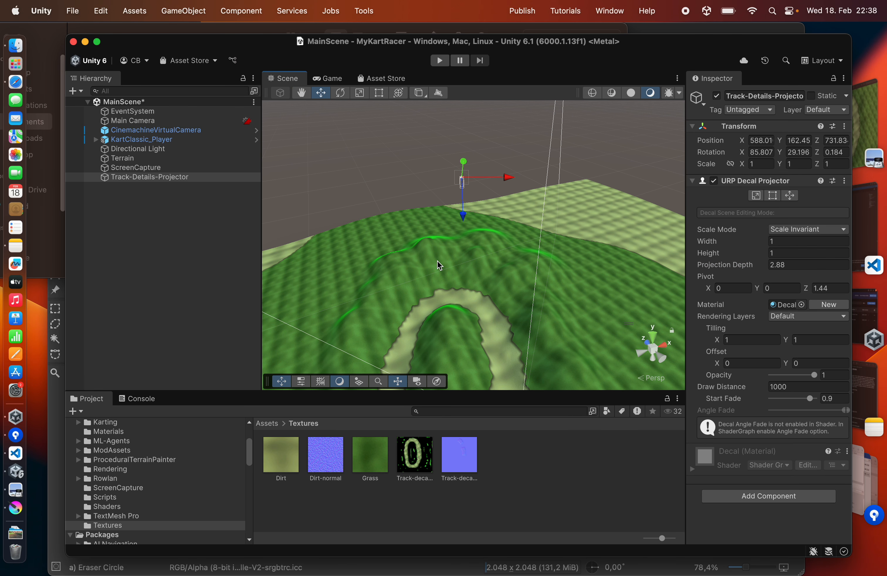
{"action": "scroll", "coordinate": [437, 267], "scroll_direction": "down", "scroll_amount": 4}
{"action": "scroll", "coordinate": [438, 268], "scroll_direction": "down", "scroll_amount": 2}
{"action": "left_click_drag", "start_coordinate": [437, 244], "coordinate": [437, 289], "text": "alt"}
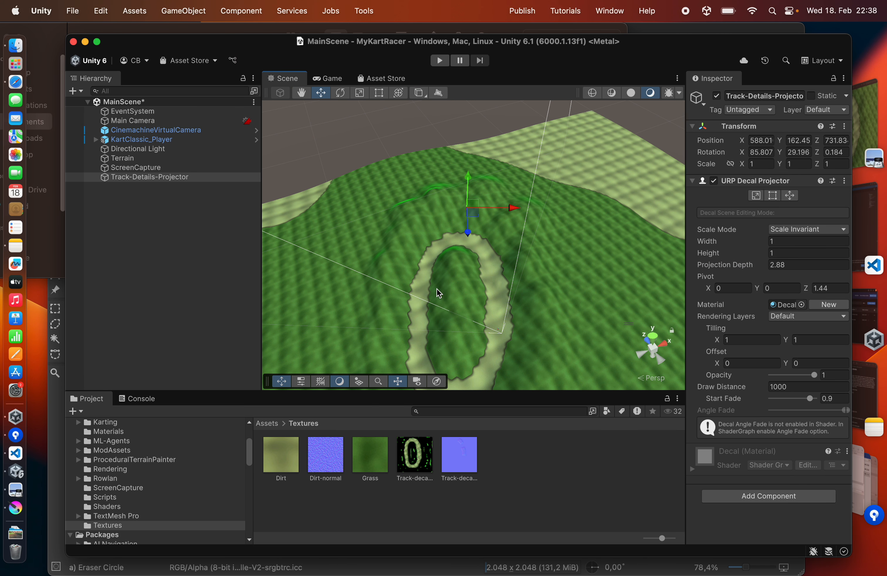
{"action": "left_click_drag", "start_coordinate": [465, 235], "coordinate": [470, 333]}
{"action": "key", "text": "f"}
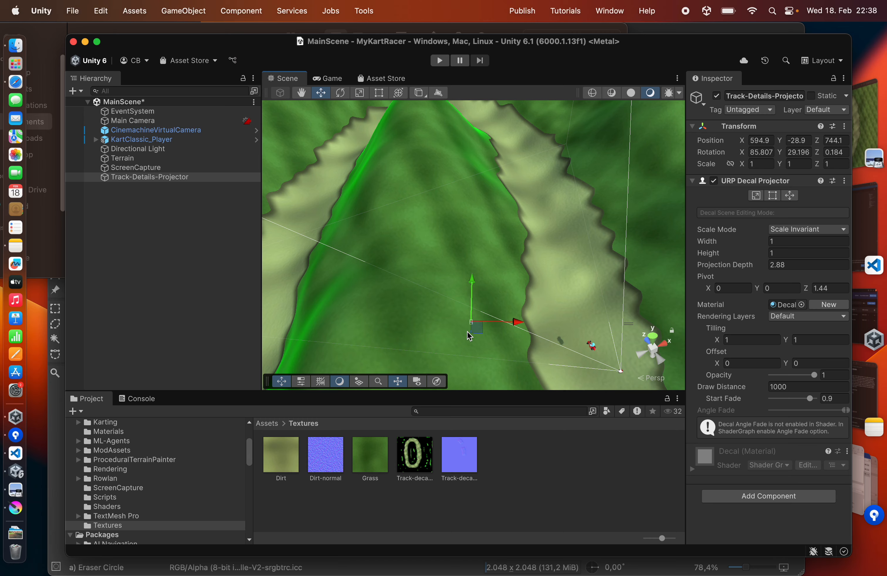
{"action": "scroll", "coordinate": [415, 291], "scroll_direction": "down", "scroll_amount": 15}
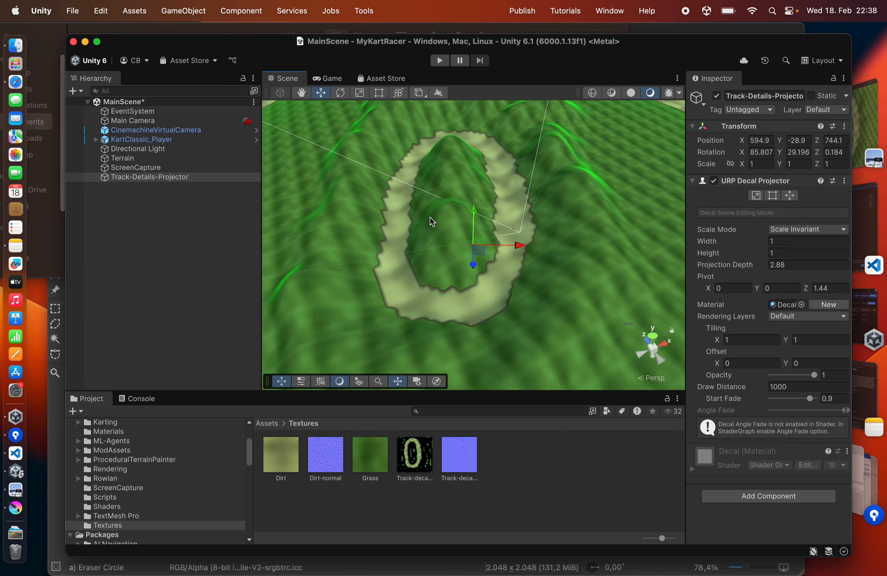
{"action": "left_click_drag", "start_coordinate": [429, 217], "coordinate": [472, 220], "text": "alt"}
{"action": "left_click_drag", "start_coordinate": [470, 259], "coordinate": [481, 151]}
{"action": "left_click_drag", "start_coordinate": [463, 210], "coordinate": [407, 227], "text": "alt"}
{"action": "middle_click_drag", "start_coordinate": [408, 227], "coordinate": [407, 299]}
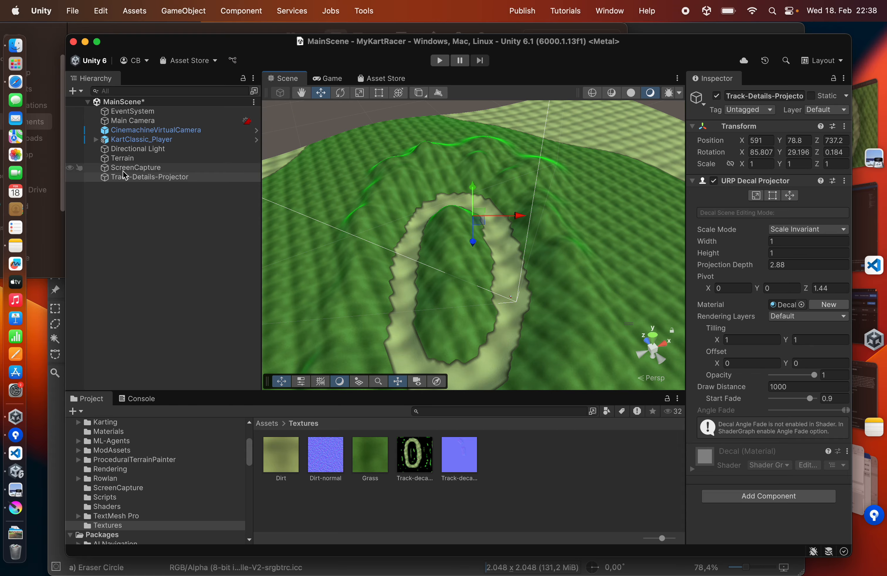
- Set the projector's width and height to 101, matching the ScreenCapture camera's orthographic size
{"action": "left_click", "coordinate": [128, 168]}
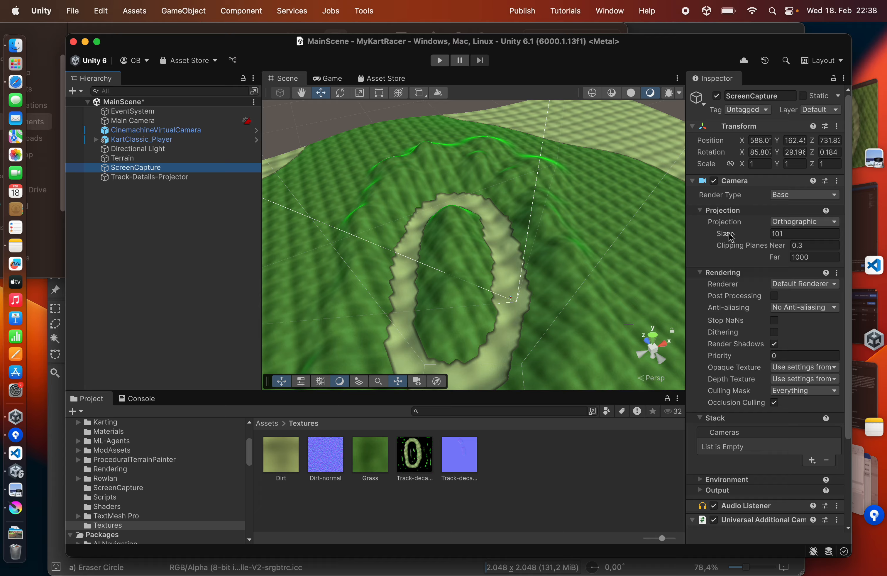
{"action": "left_click", "coordinate": [182, 178]}
{"action": "left_click", "coordinate": [790, 241]}
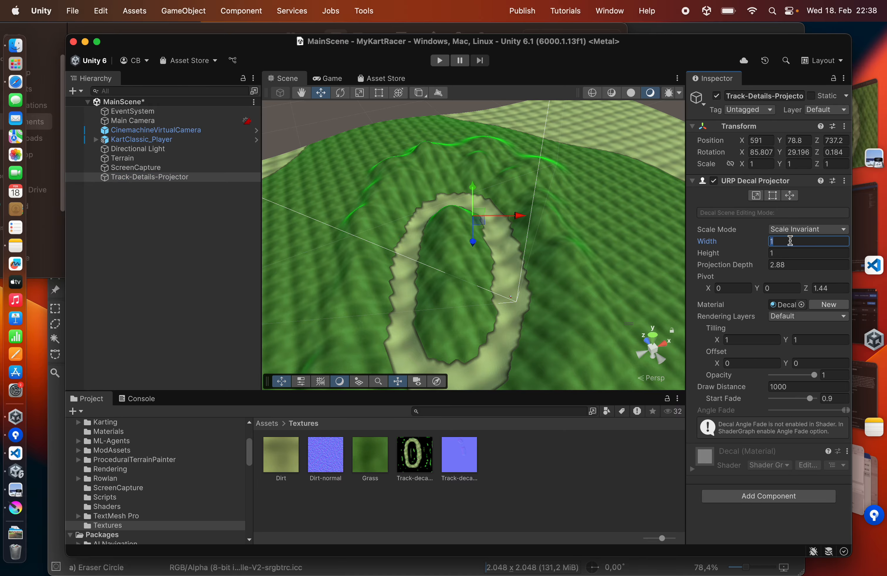
{"action": "type", "text": "101"}
{"action": "key", "text": "Tab"}
{"action": "type", "text": "101"}
{"action": "left_click_drag", "start_coordinate": [512, 273], "coordinate": [653, 281], "text": "alt"}
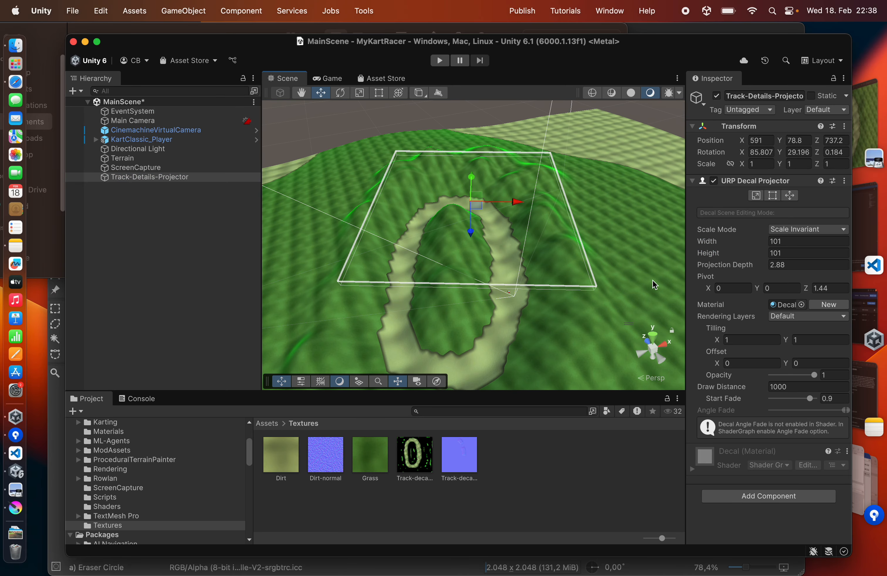
- Set the decal projector's projection depth to 100 so it reaches the terrain
{"action": "left_click", "coordinate": [781, 264]}
{"action": "type", "text": "10"}
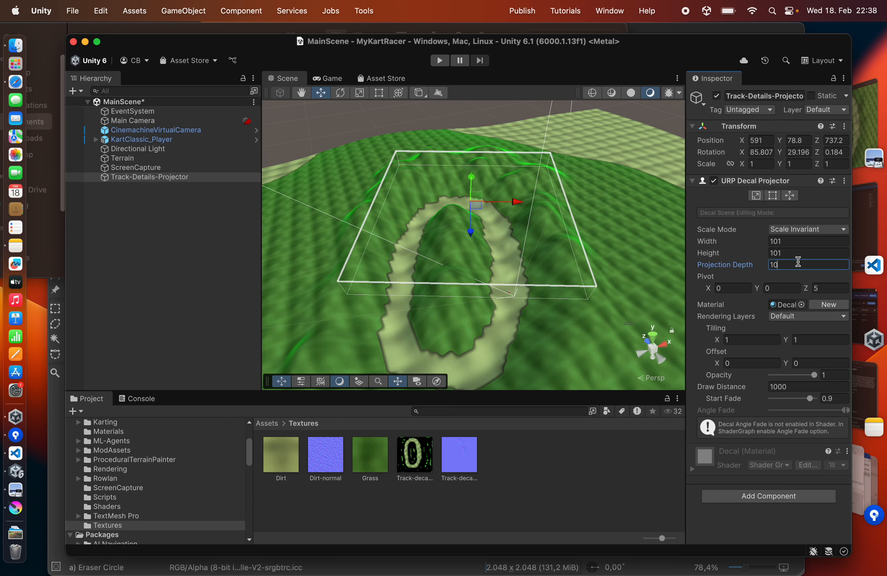
{"action": "type", "text": "0"}
{"action": "left_click_drag", "start_coordinate": [377, 304], "coordinate": [365, 396], "text": "alt"}
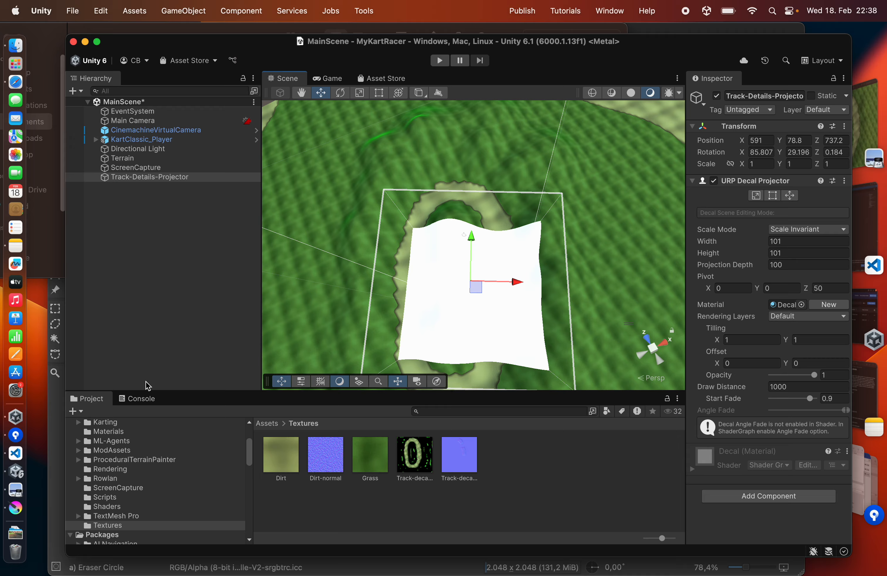
- Assign the Track-Details-Decal material to the projector and raise the projector to a Y position of about 81.8
{"action": "left_click", "coordinate": [119, 432]}
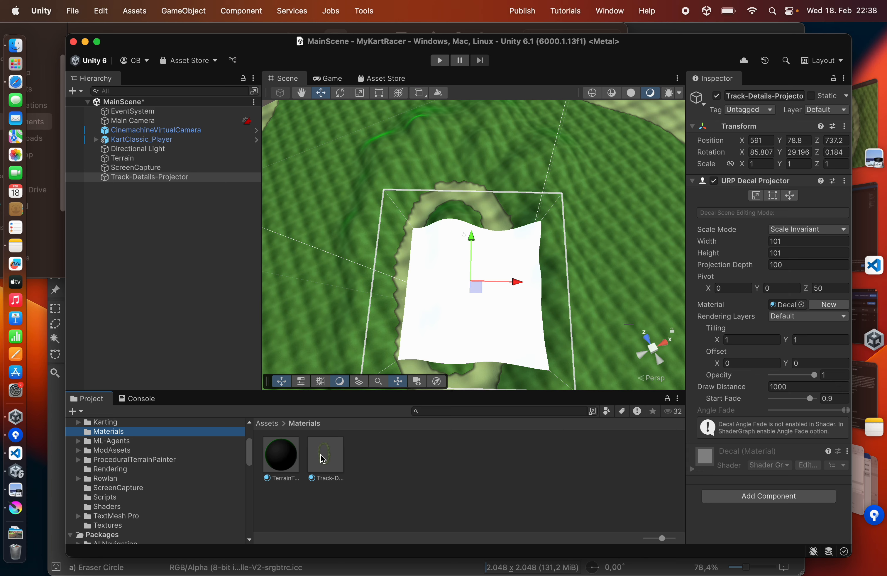
{"action": "left_click_drag", "start_coordinate": [323, 459], "coordinate": [785, 304]}
{"action": "left_click_drag", "start_coordinate": [393, 262], "coordinate": [369, 212], "text": "alt"}
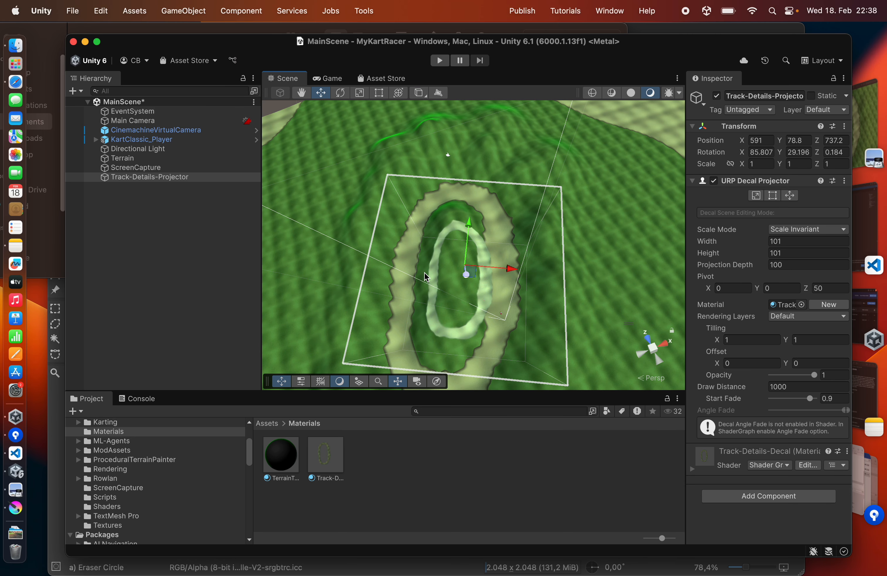
{"action": "left_click_drag", "start_coordinate": [426, 277], "coordinate": [468, 250], "text": "alt"}
- Try enlarging the projector to a width of 120 with a matching height
{"action": "left_click", "coordinate": [787, 243]}
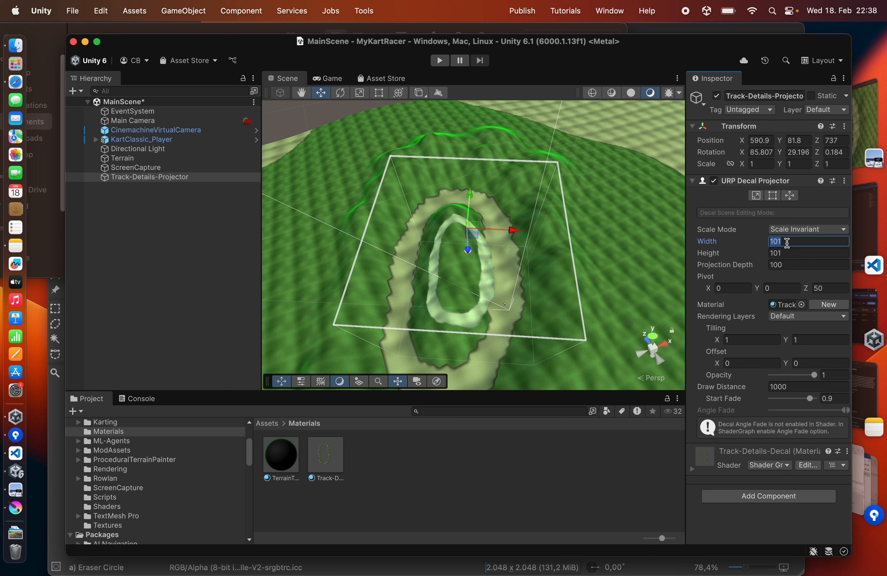
{"action": "type", "text": "120"}
{"action": "key", "text": "Tab"}
{"action": "type", "text": "12"}
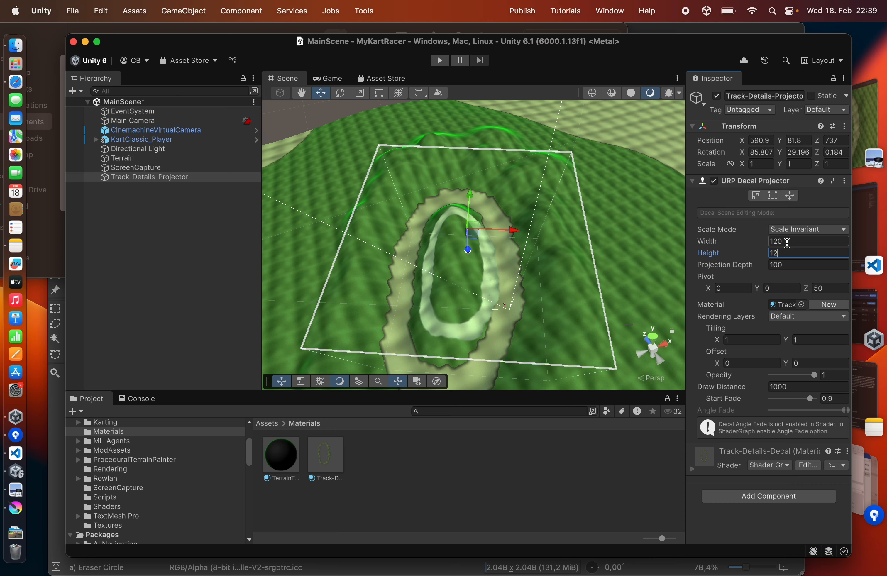
- Set the decal projector's width and height to 200
{"action": "left_click", "coordinate": [789, 243]}
{"action": "type", "text": "200"}
{"action": "key", "text": "Tab"}
{"action": "type", "text": "200"}
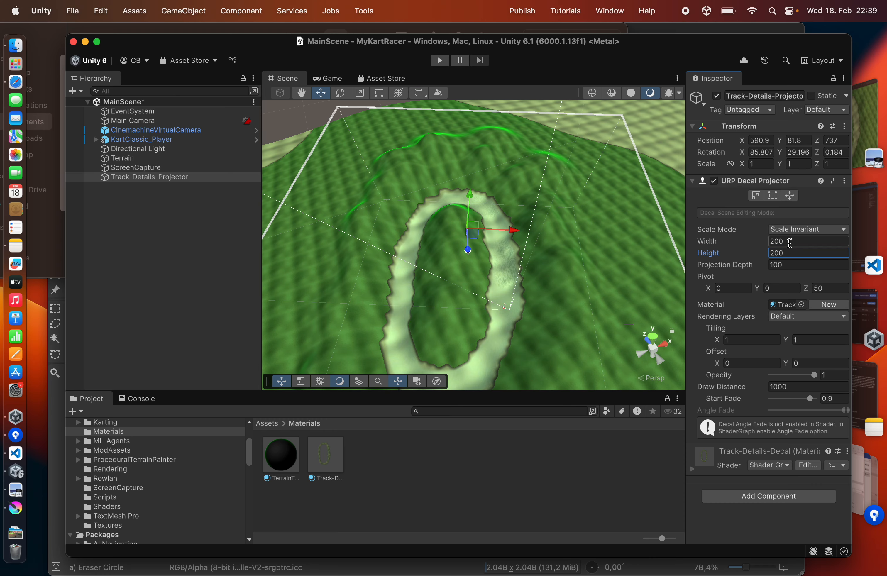
- Toggle the decal projector off and on, and examine the projected normal detail on the track surface up close
{"action": "left_click_drag", "start_coordinate": [486, 258], "coordinate": [477, 322], "text": "alt"}
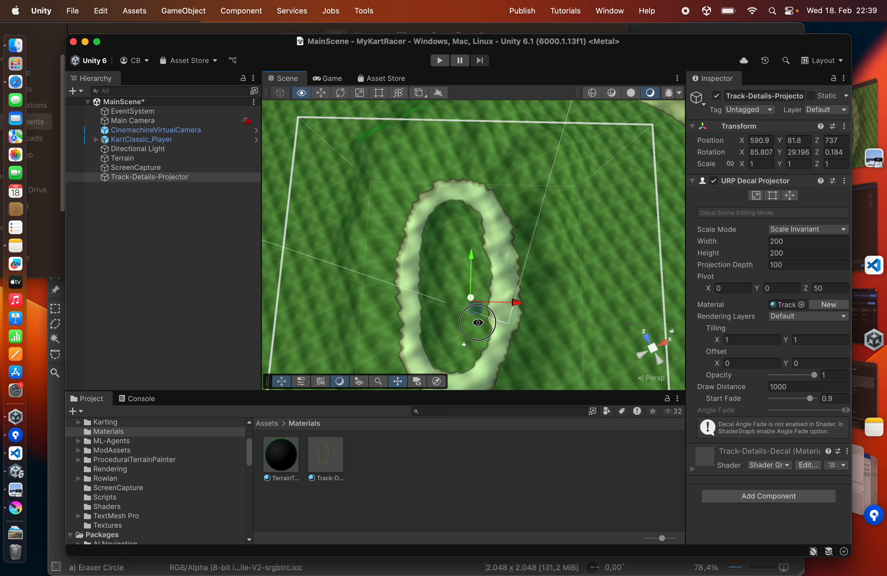
{"action": "left_click", "coordinate": [715, 96]}
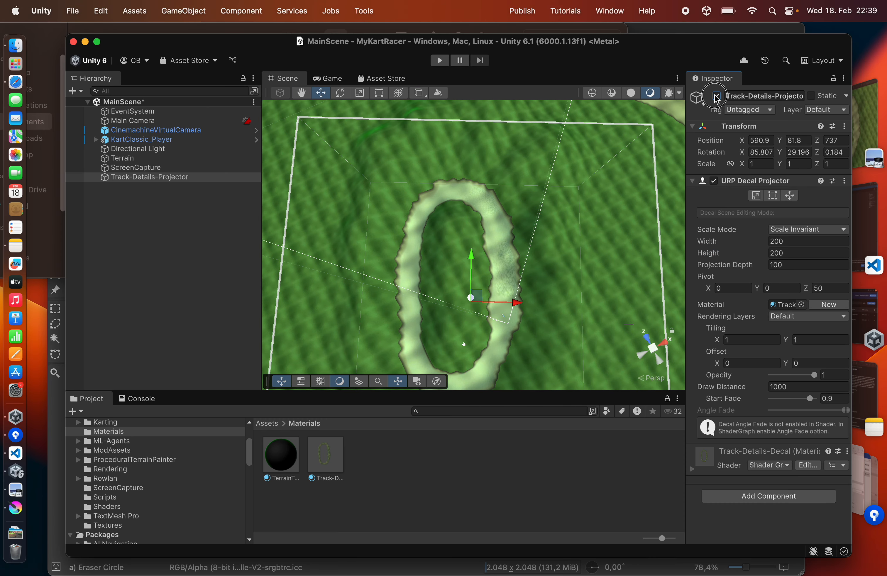
{"action": "left_click", "coordinate": [716, 96]}
{"action": "scroll", "coordinate": [452, 254], "scroll_direction": "up", "scroll_amount": 10}
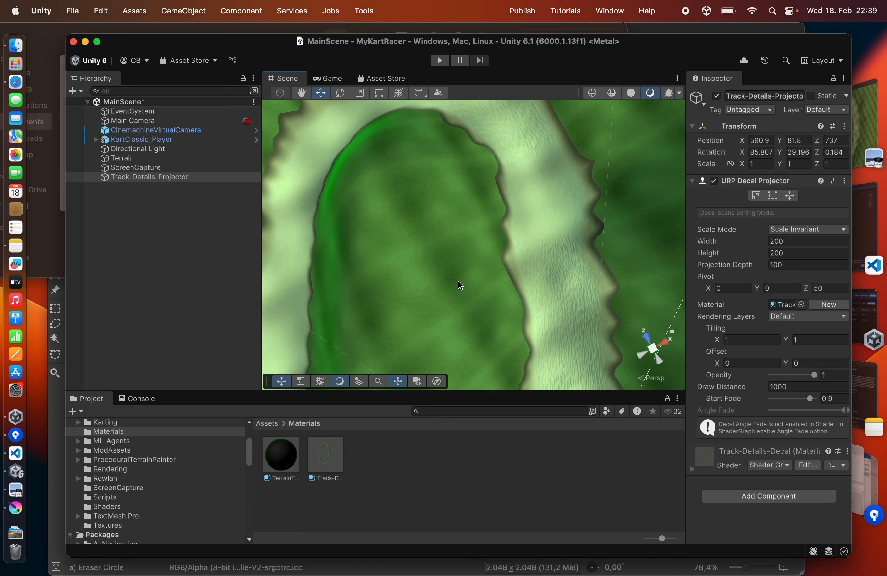
{"action": "middle_click_drag", "start_coordinate": [458, 282], "coordinate": [453, 244]}
{"action": "scroll", "coordinate": [476, 225], "scroll_direction": "up", "scroll_amount": 4}
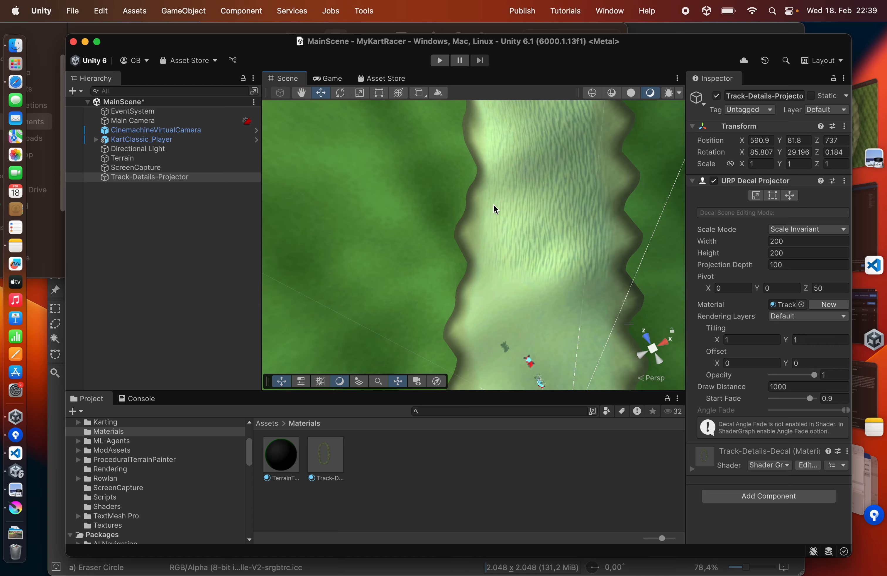
{"action": "mouse_move", "coordinate": [499, 224]}
{"action": "right_mouse_down"}
{"action": "mouse_move", "coordinate": [493, 234]}
{"action": "mouse_move", "coordinate": [485, 226]}
{"action": "right_mouse_up"}
{"action": "middle_click_drag", "start_coordinate": [546, 161], "coordinate": [482, 240]}
{"action": "right_click_drag", "start_coordinate": [483, 239], "coordinate": [483, 240]}
{"action": "scroll", "coordinate": [479, 238], "scroll_direction": "up", "scroll_amount": 4}
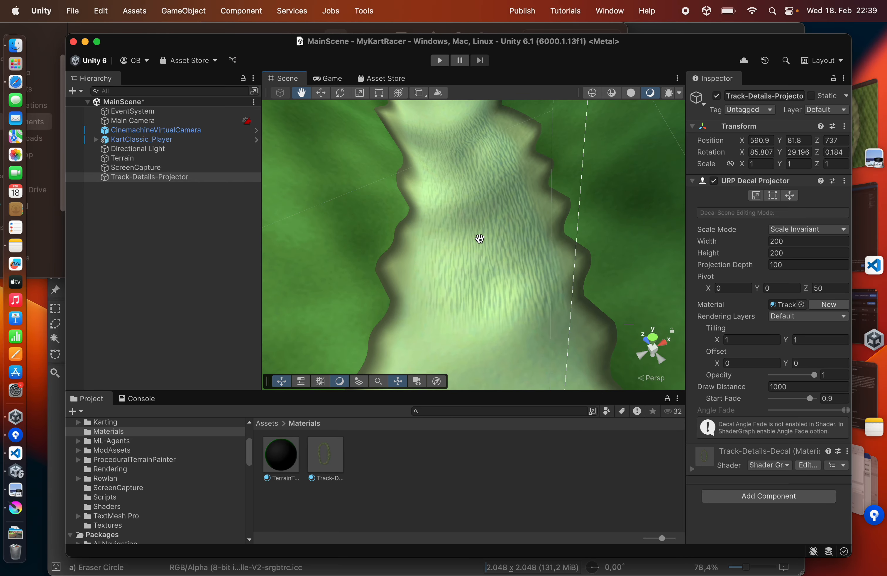
- Set the Track-Details-Decal material's Normal Blend to 0.46 and the decal projector's opacity to 0.51
{"action": "left_click", "coordinate": [338, 456]}
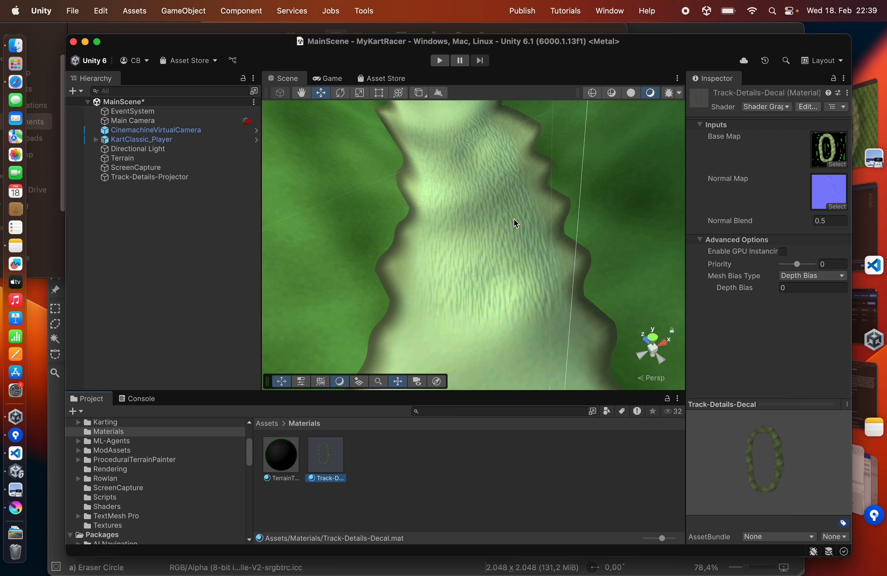
{"action": "mouse_move", "coordinate": [731, 222]}
{"action": "left_mouse_down"}
{"action": "mouse_move", "coordinate": [742, 223]}
{"action": "mouse_move", "coordinate": [730, 222]}
{"action": "left_mouse_up"}
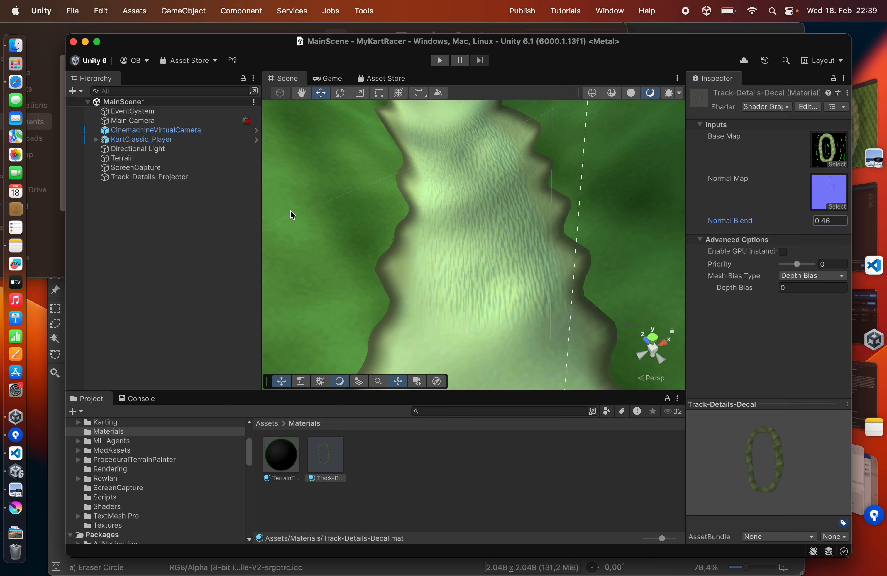
{"action": "left_click", "coordinate": [156, 178]}
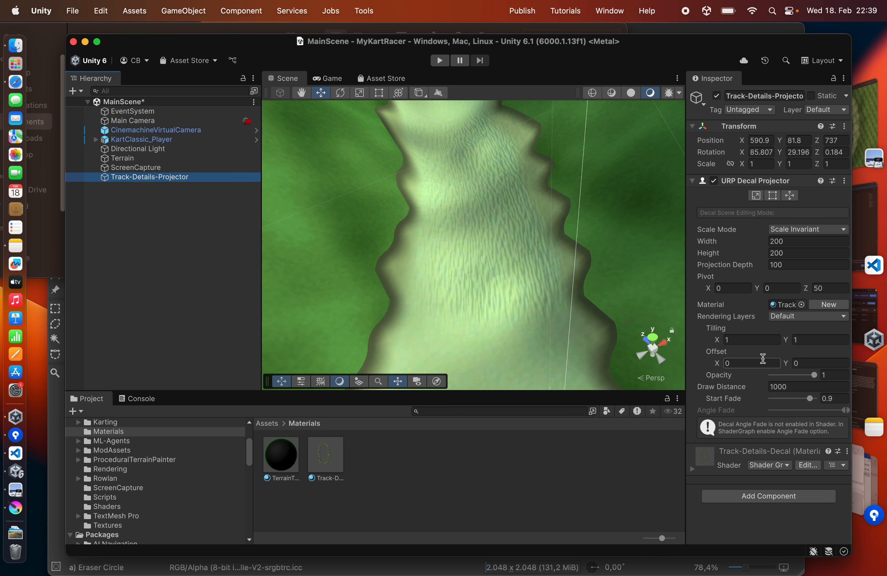
{"action": "left_click_drag", "start_coordinate": [815, 376], "coordinate": [793, 376]}
- Show the game view, delete the ScreenCapture camera object from the scene, and save the scene
{"action": "left_click", "coordinate": [325, 78]}
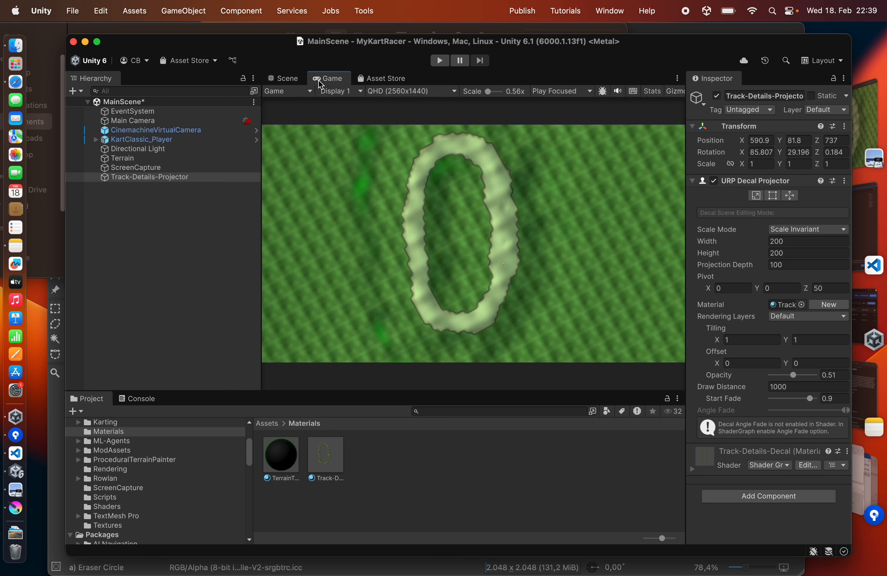
{"action": "left_click", "coordinate": [152, 169]}
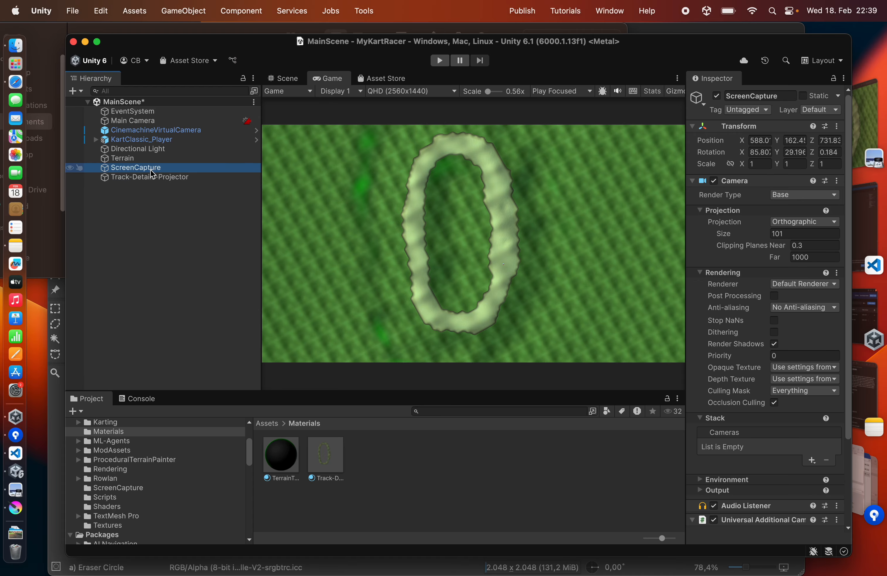
{"action": "key", "text": "super+BackSpace"}
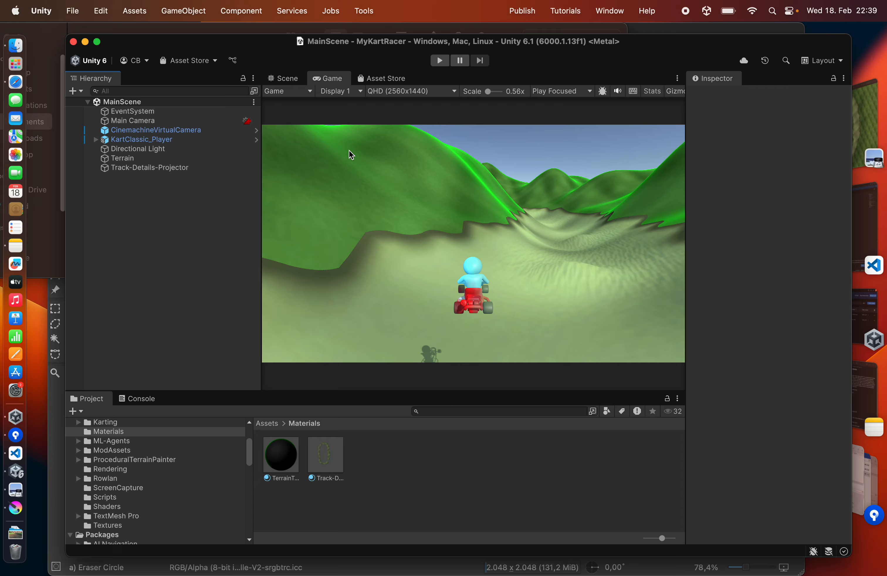
- Run the game and drive the kart forward to examine the decal on the track, and stop play mode
{"action": "left_click", "coordinate": [440, 61]}
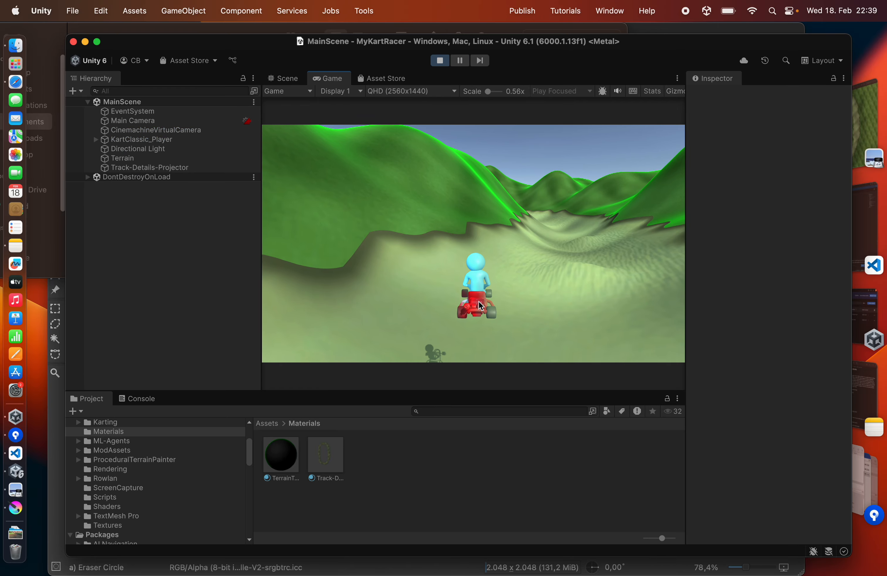
{"action": "key", "text": "w"}
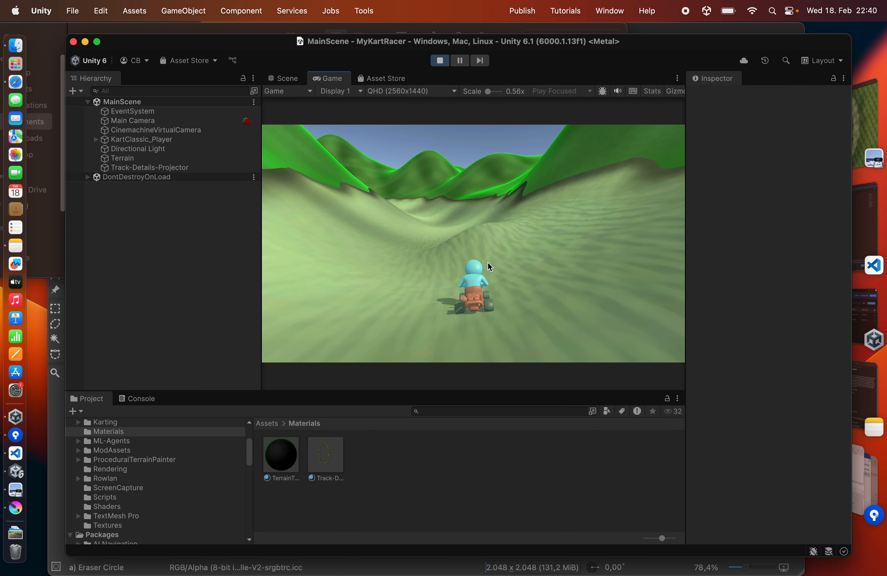
{"action": "left_click", "coordinate": [439, 61]}
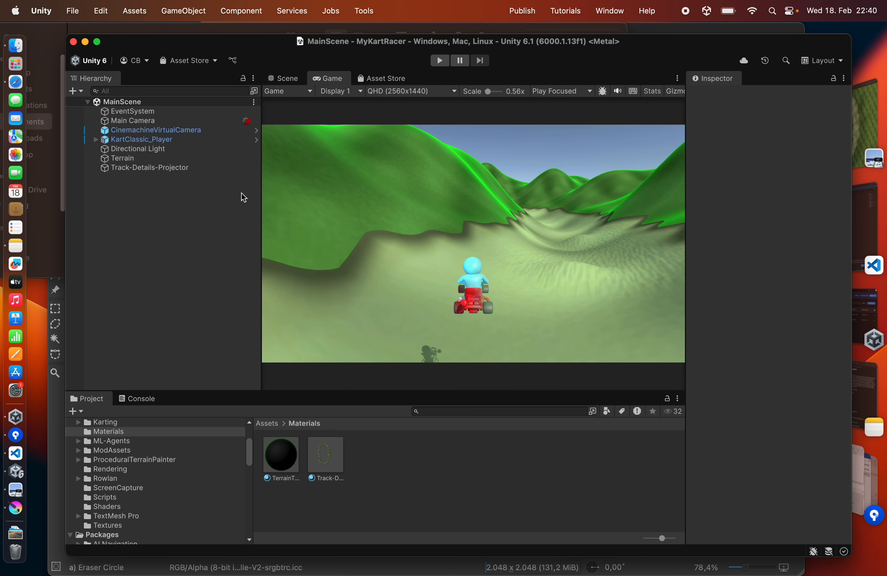
- Set the Rendering Layer Mask of Kart_Body, inside KartClassic_Player's KartVisual, to only Light Layer 1
{"action": "left_click", "coordinate": [96, 139]}
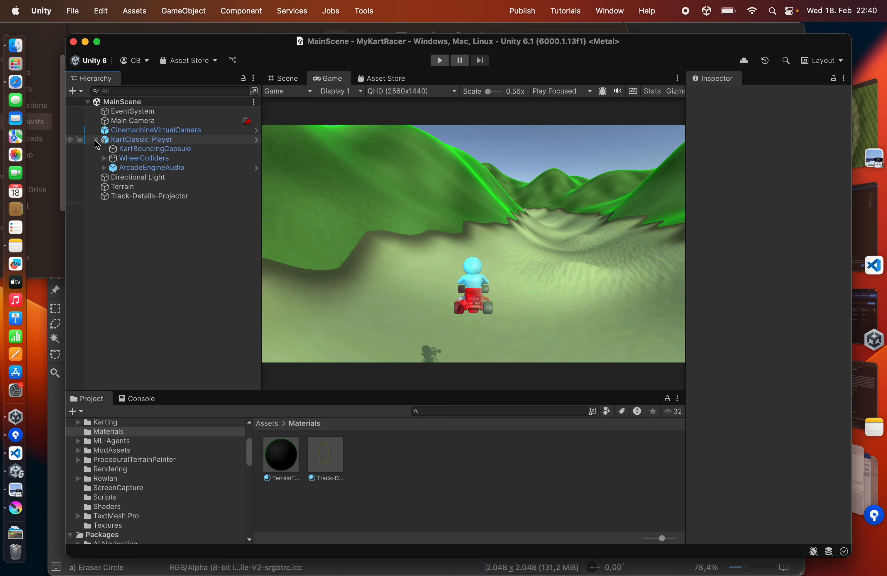
{"action": "left_click", "coordinate": [104, 178]}
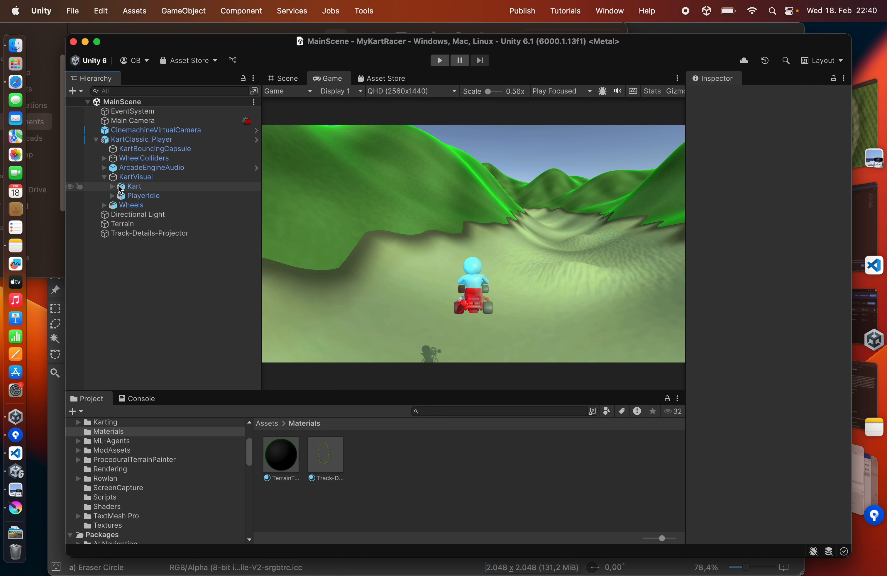
{"action": "left_click", "coordinate": [113, 188]}
{"action": "left_click", "coordinate": [153, 196]}
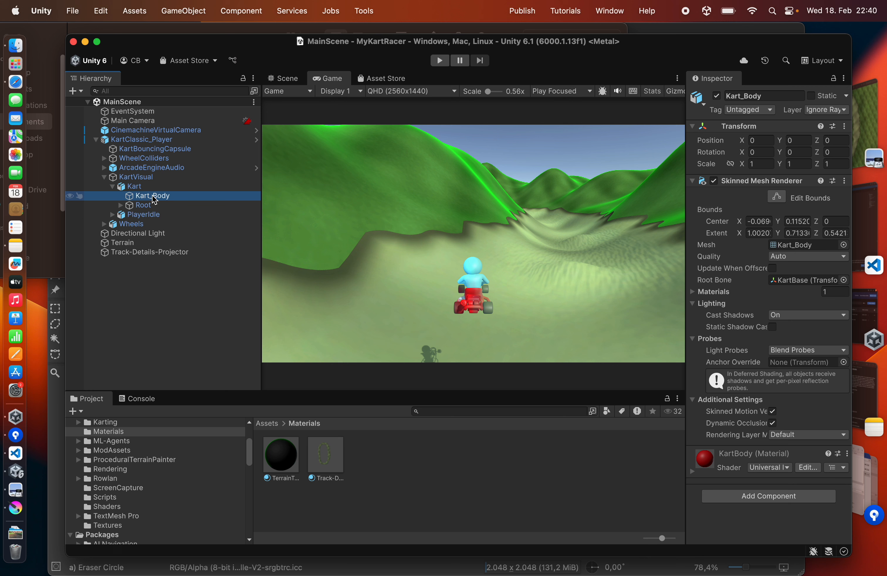
{"action": "left_click", "coordinate": [796, 437]}
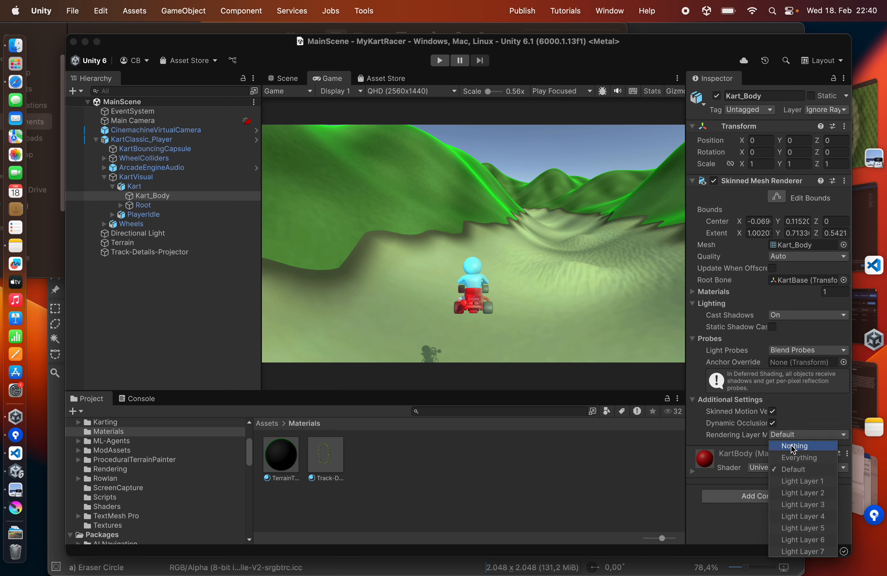
{"action": "left_click", "coordinate": [793, 447]}
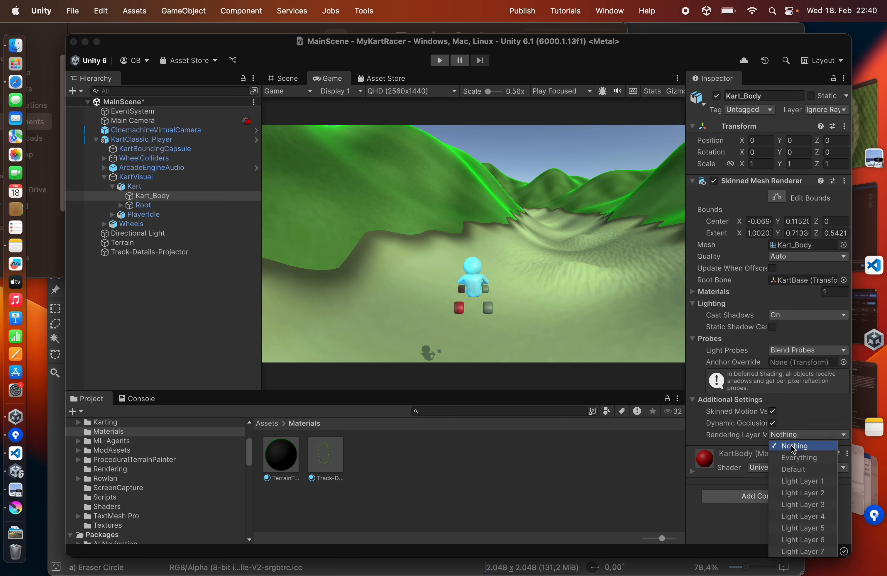
{"action": "left_click", "coordinate": [789, 484]}
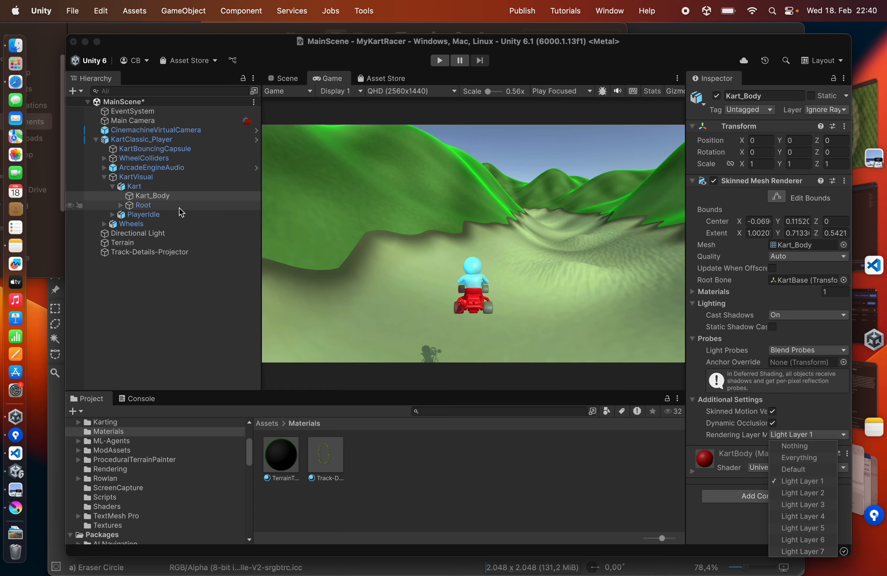
- Set the Rendering Layer Mask of Template_Character, under PlayerIdle, to only Light Layer 1
{"action": "left_click", "coordinate": [145, 216]}
{"action": "left_click", "coordinate": [112, 215]}
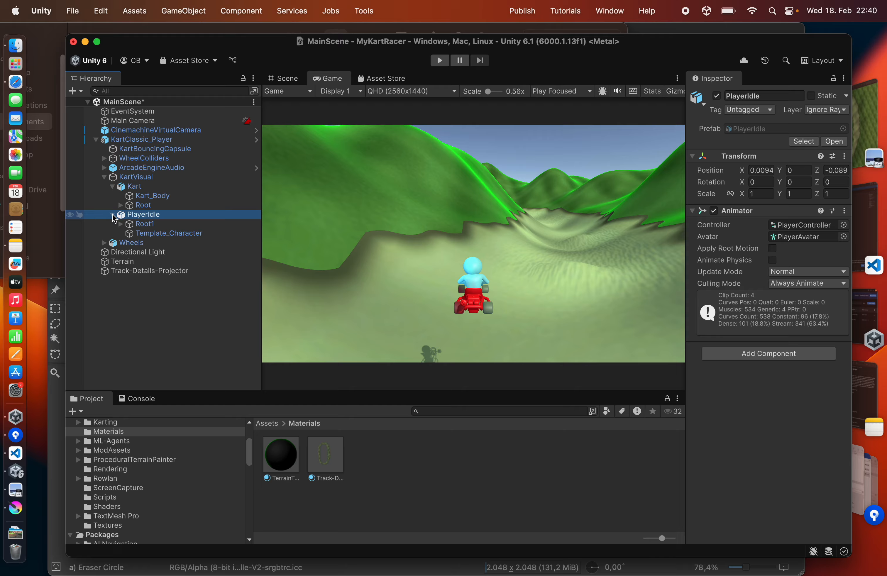
{"action": "left_click", "coordinate": [149, 235]}
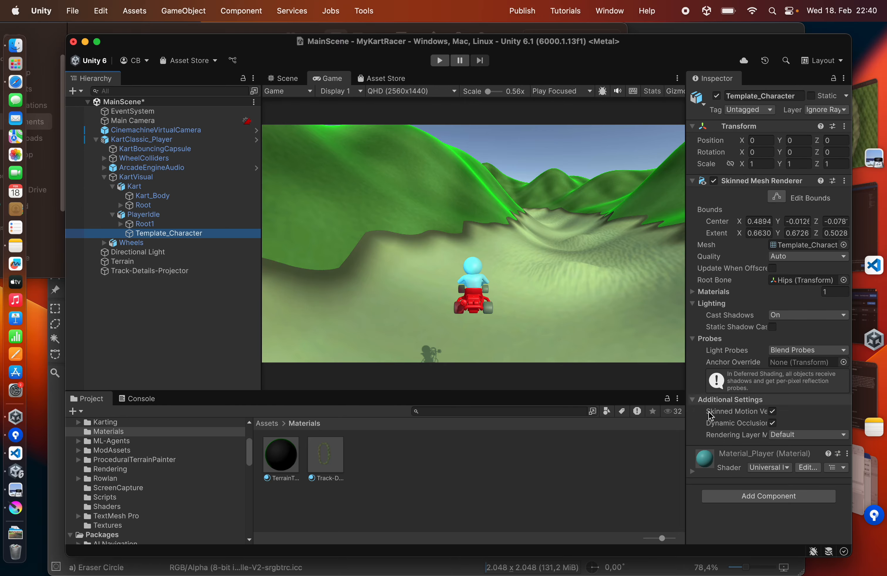
{"action": "left_click", "coordinate": [793, 435]}
{"action": "left_click", "coordinate": [793, 445]}
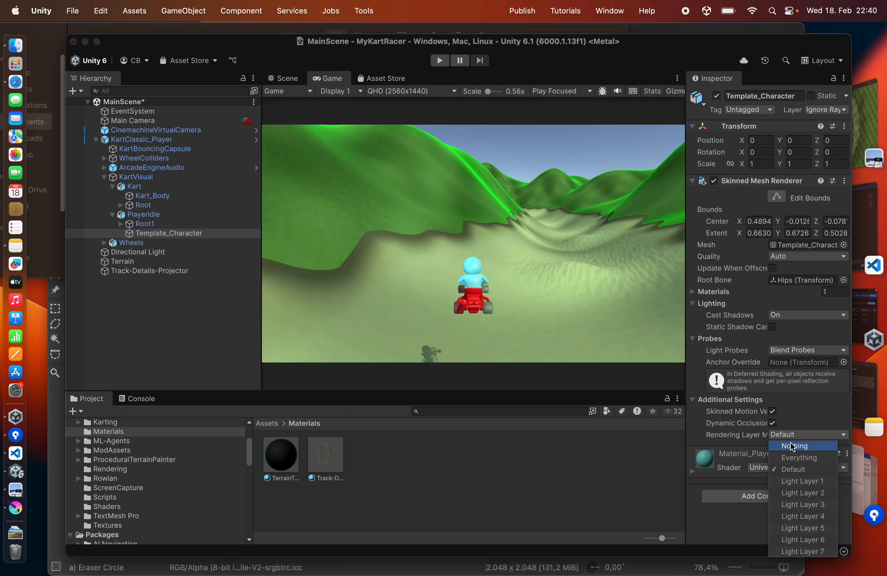
{"action": "left_click", "coordinate": [798, 481]}
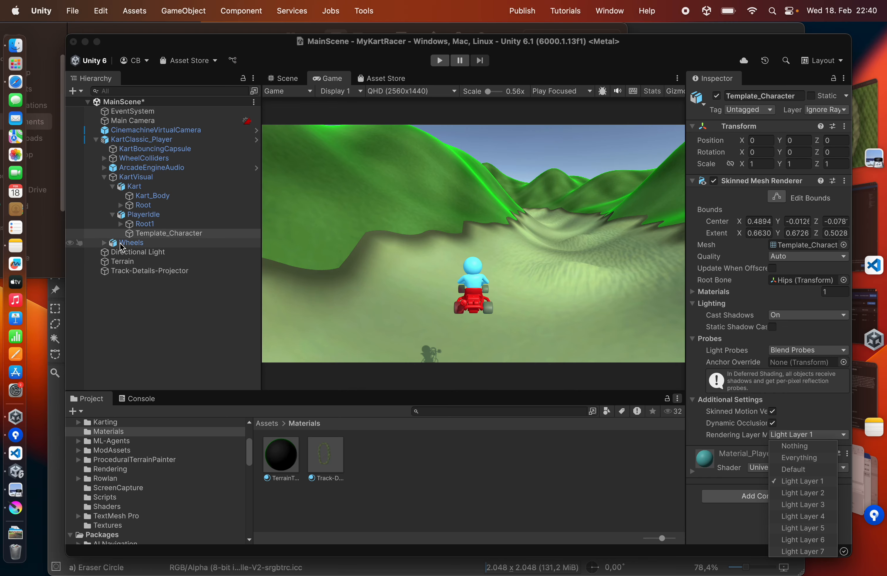
- Set the Rendering Layer Mask of all four kart wheels together to only Light Layer 1
{"action": "left_click", "coordinate": [105, 243]}
{"action": "left_click", "coordinate": [138, 252]}
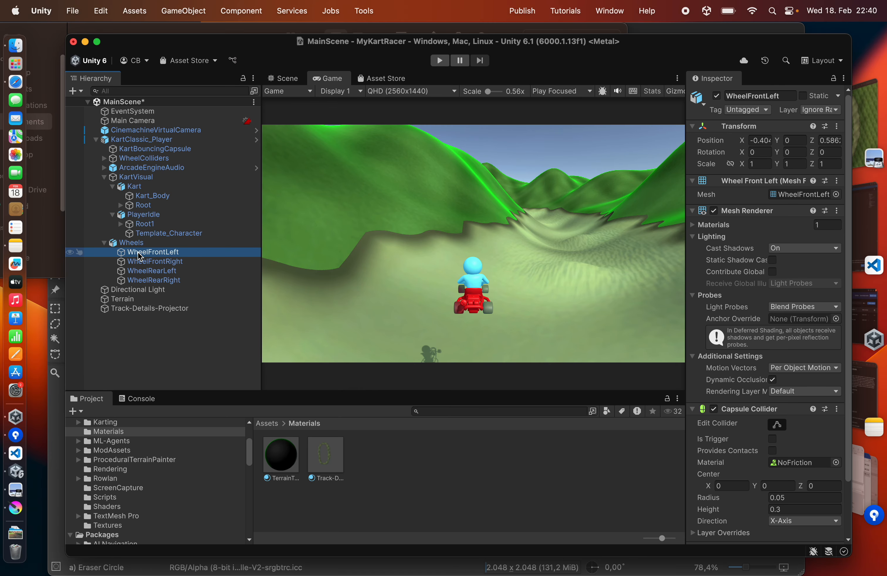
{"action": "left_click", "coordinate": [141, 280], "text": "shift"}
{"action": "scroll", "coordinate": [690, 326], "scroll_direction": "down", "scroll_amount": 4}
{"action": "left_click", "coordinate": [803, 329]}
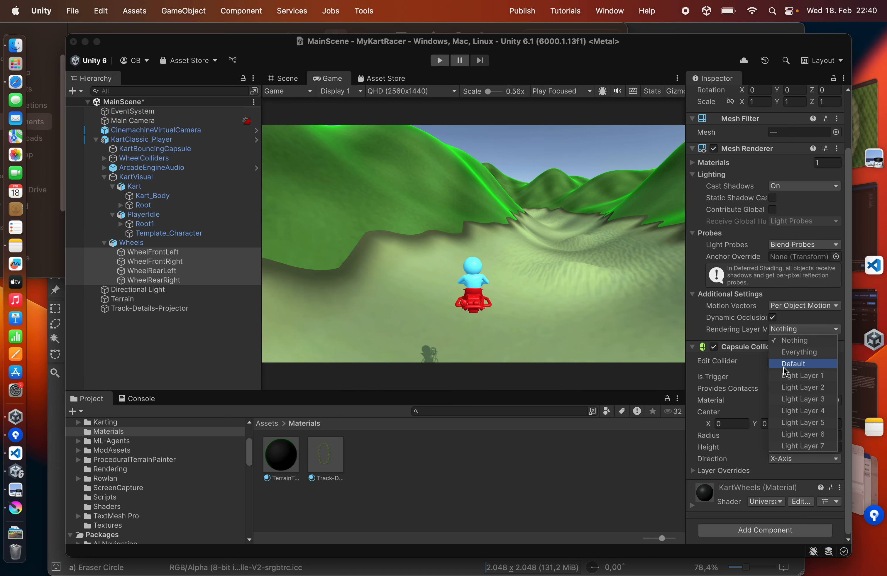
{"action": "left_click", "coordinate": [786, 376]}
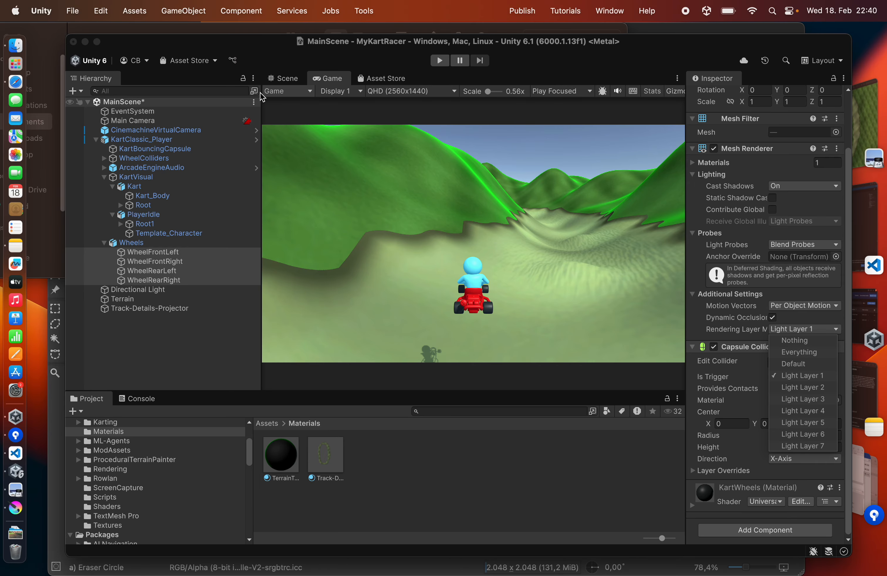
{"action": "left_click", "coordinate": [289, 82]}
- Run the game and drive the kart around the track to check the decal on kart and ground, and stop play mode
{"action": "left_click", "coordinate": [440, 60]}
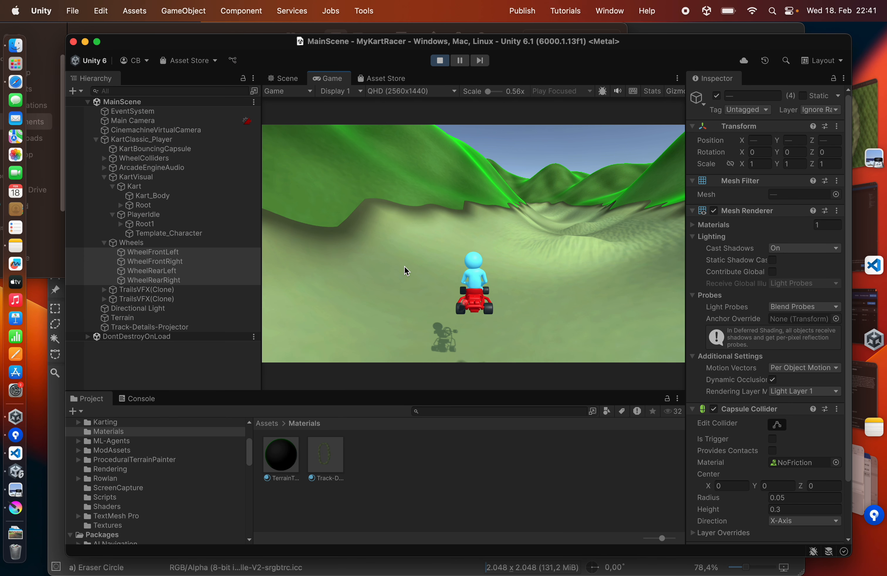
{"action": "key", "text": "Up"}
{"action": "key", "text": "Right"}
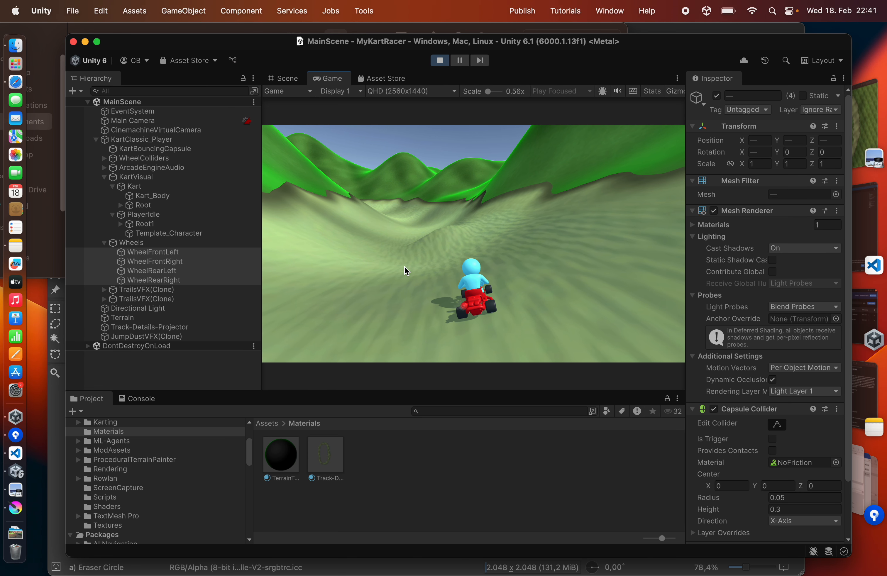
{"action": "key", "text": "Up"}
{"action": "key", "text": "Left"}
{"action": "key", "text": "Up"}
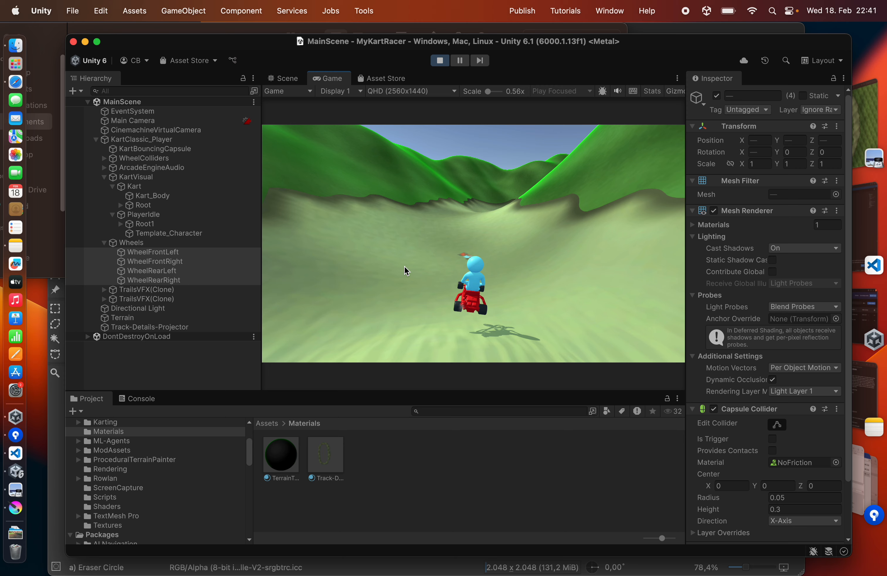
{"action": "key", "text": "Left"}
{"action": "key", "text": "Down"}
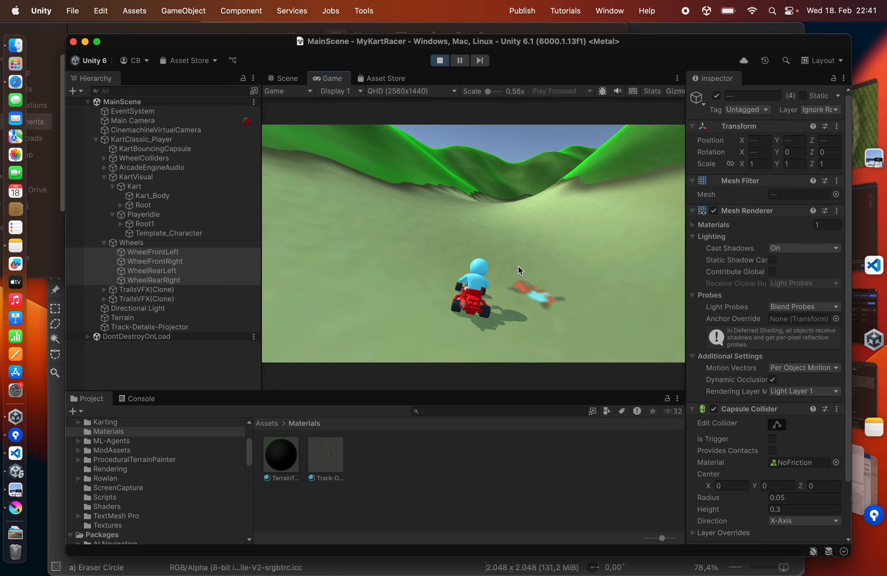
{"action": "left_click", "coordinate": [438, 61]}
- Switch to Krita, choose the Clone Tool brush preset for the captured kart area, and set the brush diameter to 36.39 px
{"action": "key", "text": "super+Tab"}
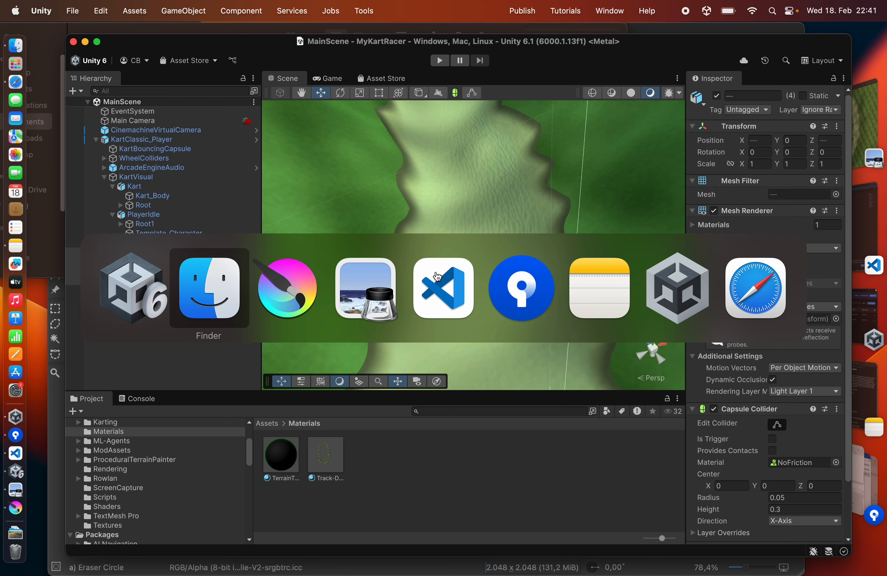
{"action": "key", "text": "super+Tab"}
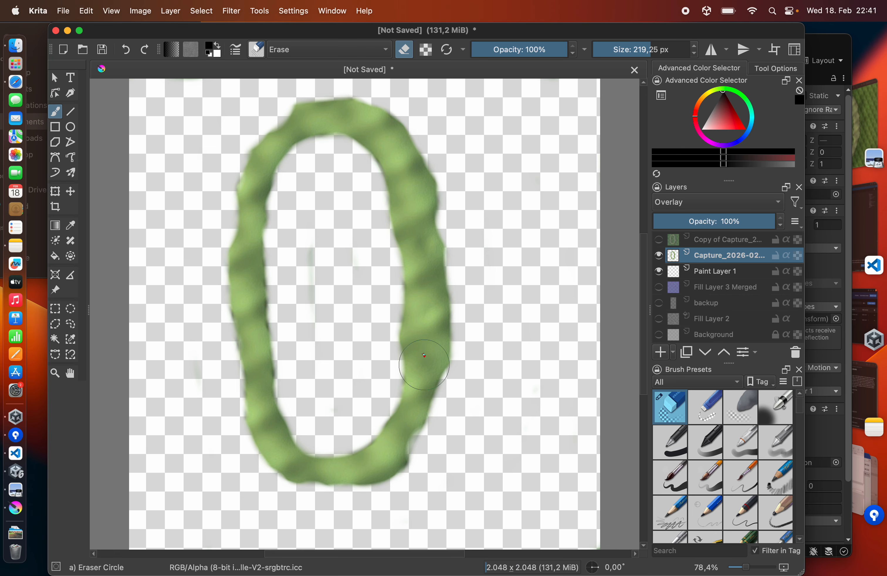
{"action": "scroll", "coordinate": [429, 353], "scroll_direction": "up", "scroll_amount": 5, "text": "ctrl"}
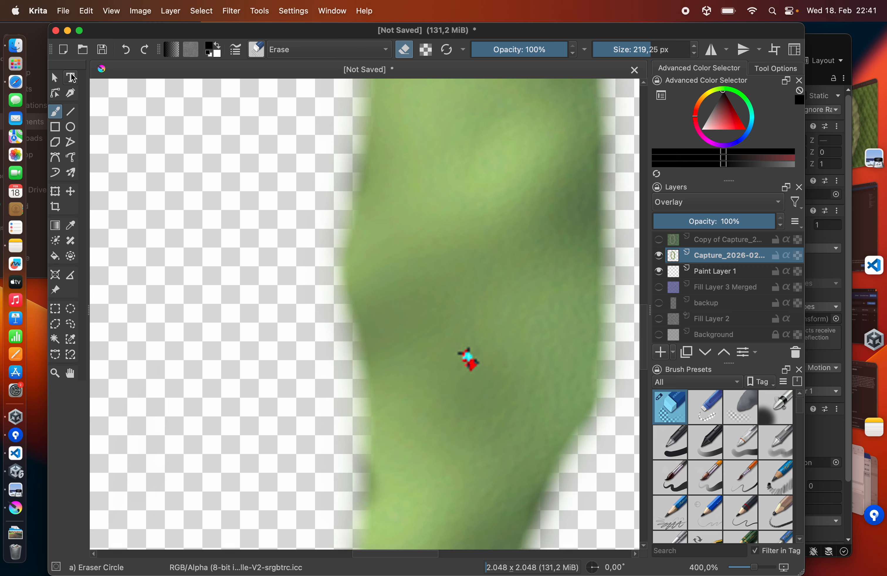
{"action": "left_click", "coordinate": [256, 50]}
{"action": "scroll", "coordinate": [337, 218], "scroll_direction": "down", "scroll_amount": 5}
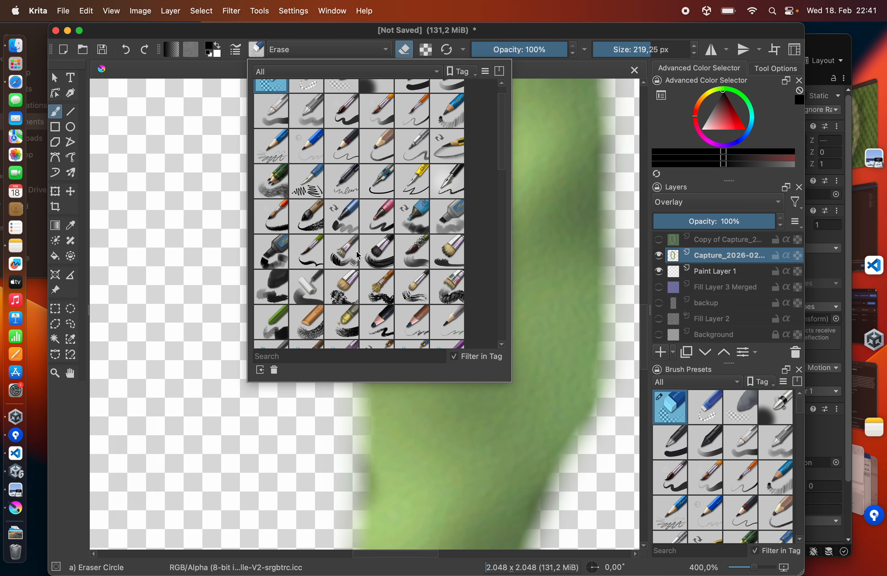
{"action": "scroll", "coordinate": [358, 255], "scroll_direction": "down", "scroll_amount": 5}
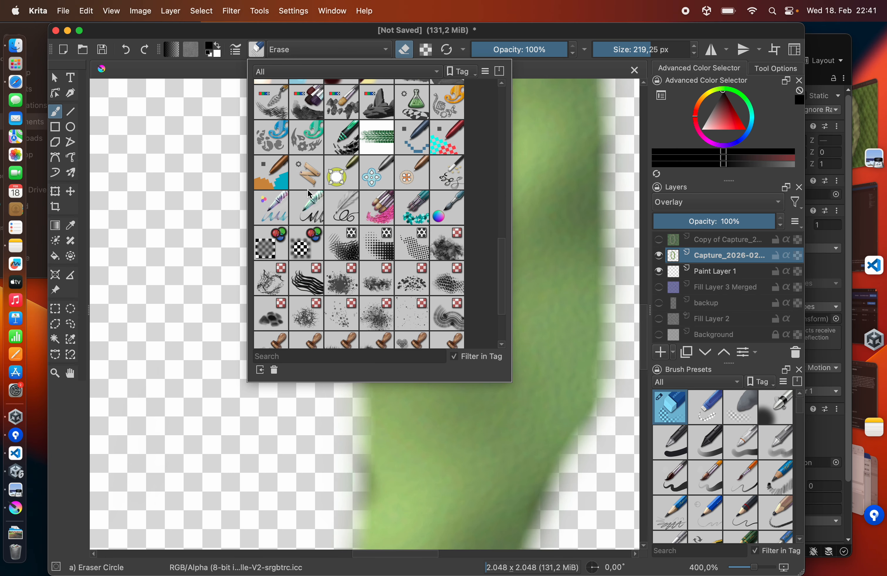
{"action": "left_click", "coordinate": [307, 177]}
{"action": "left_click", "coordinate": [235, 48]}
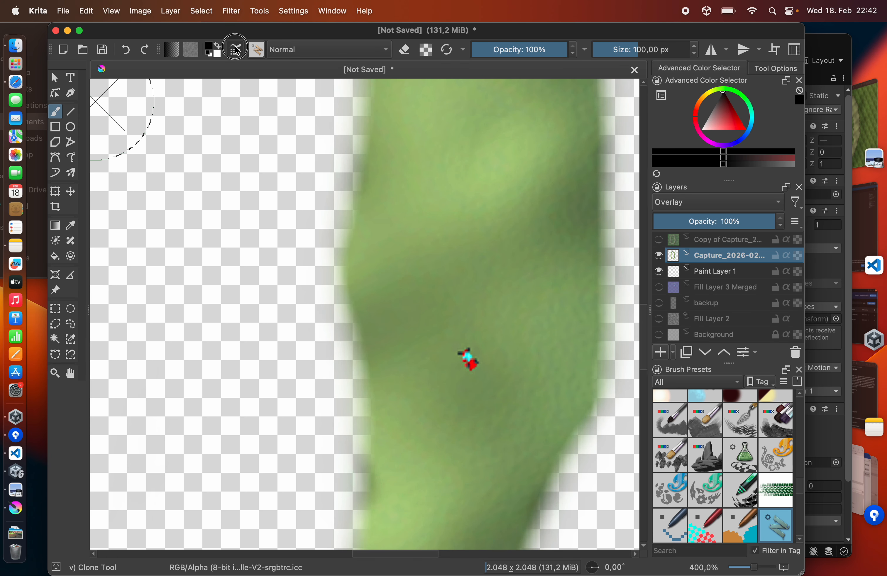
{"action": "left_click", "coordinate": [483, 193]}
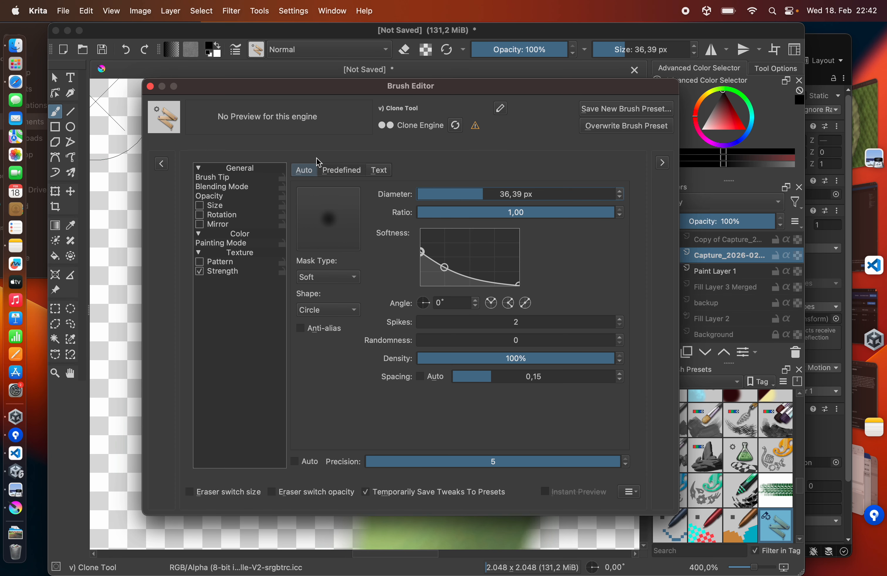
{"action": "left_click", "coordinate": [150, 86]}
- Clone clean track surface over the captured kart on the Capture layer, and save the document as Track-details.kra
{"action": "left_click", "coordinate": [476, 310], "text": "super"}
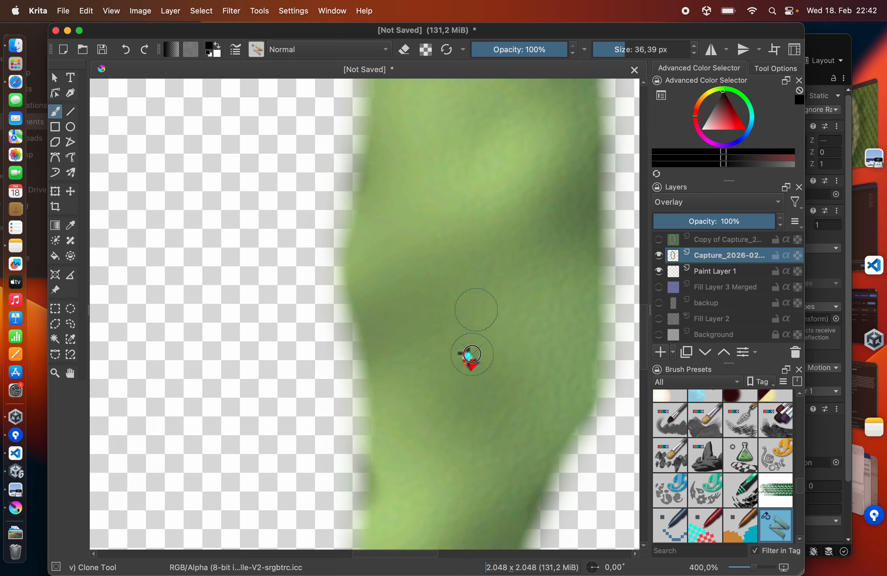
{"action": "mouse_move", "coordinate": [471, 355]}
{"action": "left_mouse_down"}
{"action": "mouse_move", "coordinate": [472, 362]}
{"action": "mouse_move", "coordinate": [455, 355]}
{"action": "left_mouse_up"}
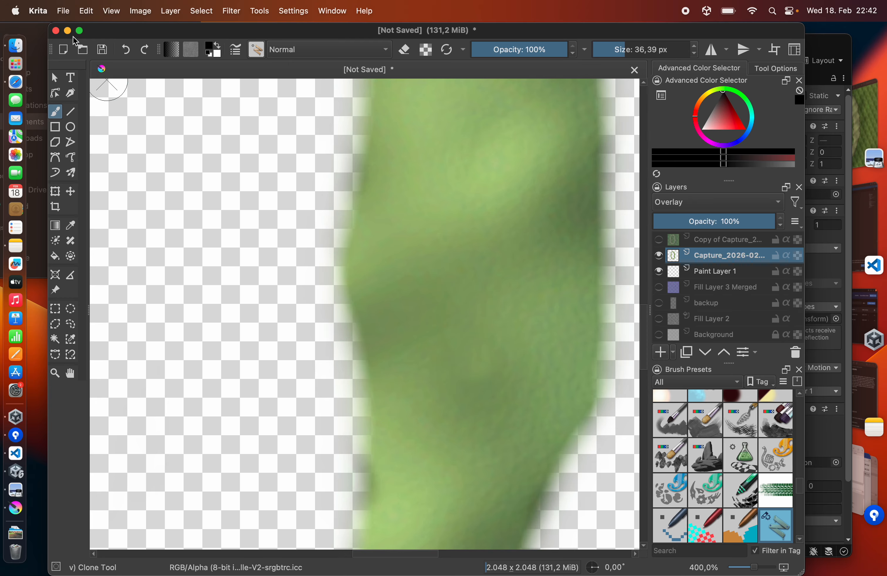
{"action": "key", "text": "super+s"}
{"action": "left_click", "coordinate": [63, 11]}
{"action": "left_click", "coordinate": [76, 141]}
- Switch to Unity to check the cleaned track in the Game view, and return to Krita
{"action": "key", "text": "super+Tab"}
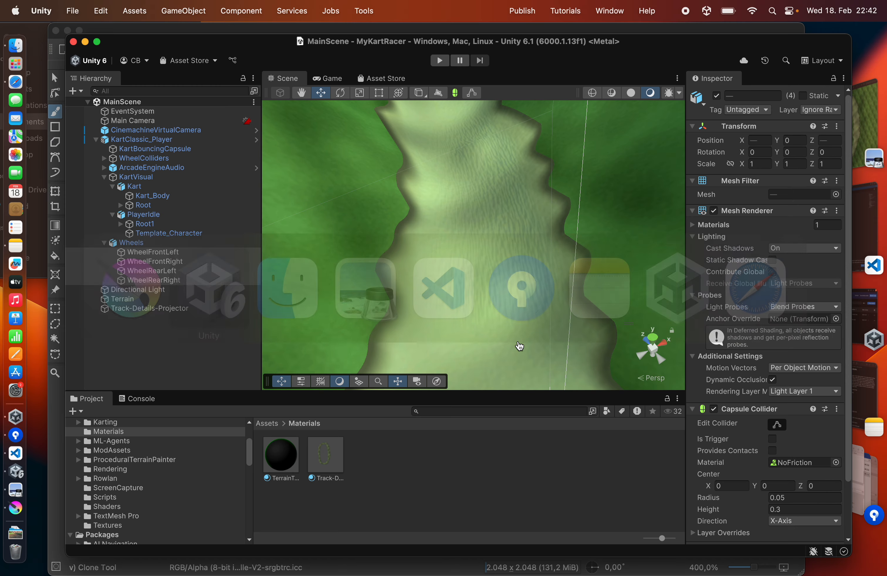
{"action": "left_click", "coordinate": [319, 80]}
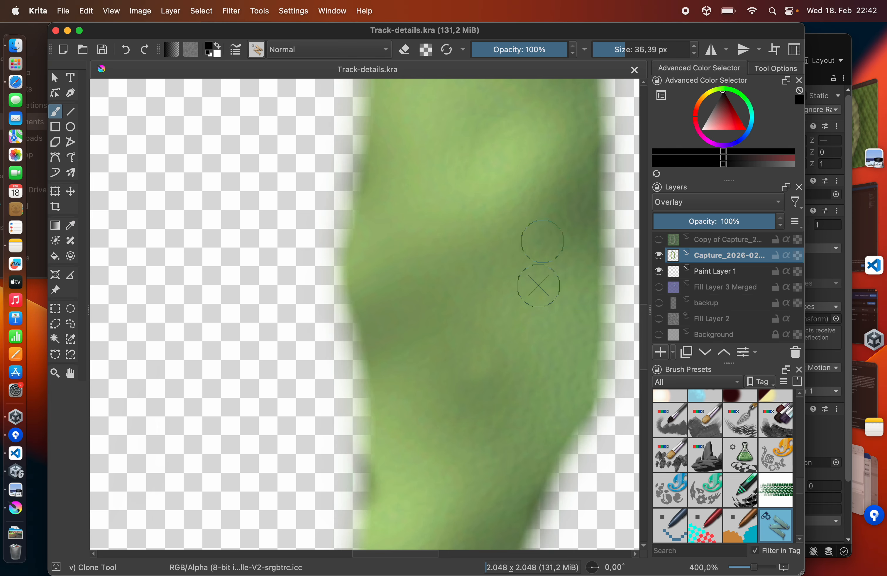
{"action": "key", "text": "super+Tab"}
- Hide the Capture layer and Paint Layer 1, and show the Copy of Capture and backup layers
{"action": "left_click", "coordinate": [659, 256]}
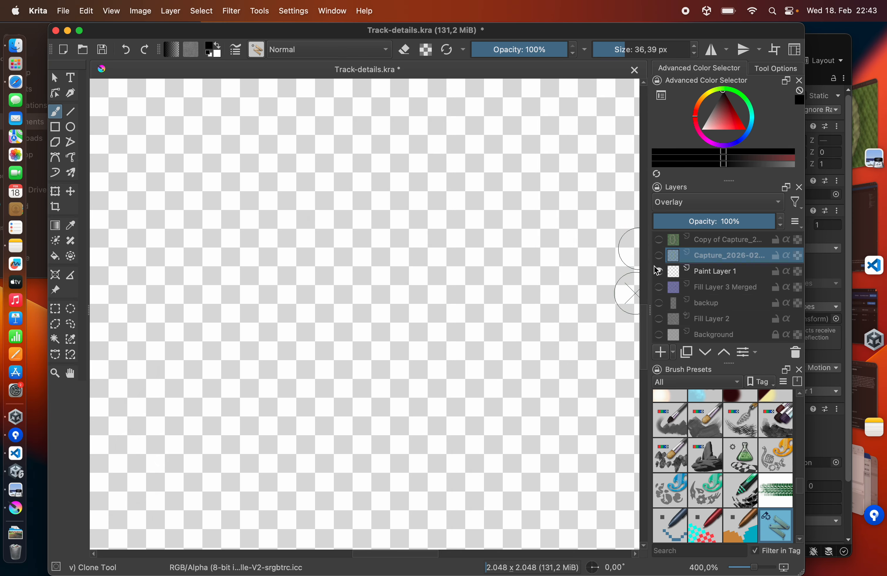
{"action": "left_click", "coordinate": [659, 271]}
{"action": "left_click", "coordinate": [659, 240]}
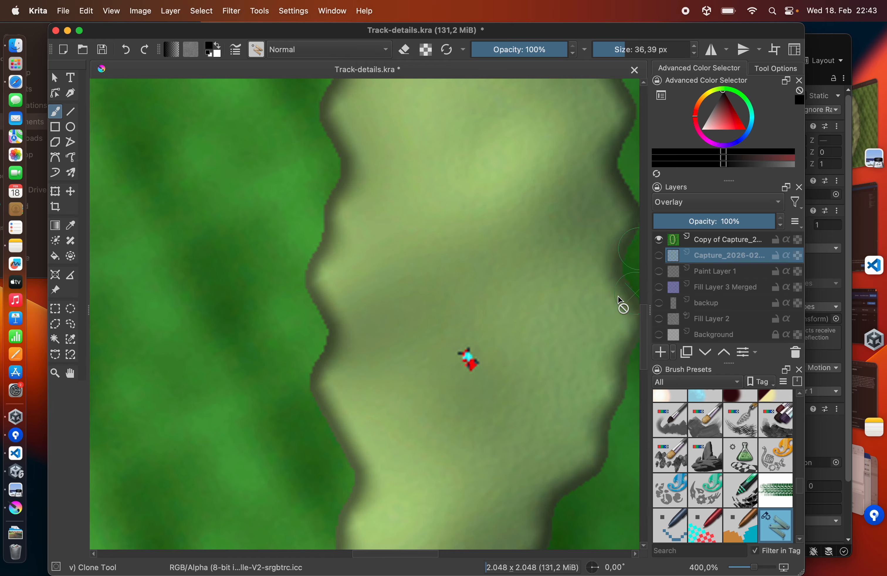
{"action": "scroll", "coordinate": [486, 301], "scroll_direction": "down", "scroll_amount": 3}
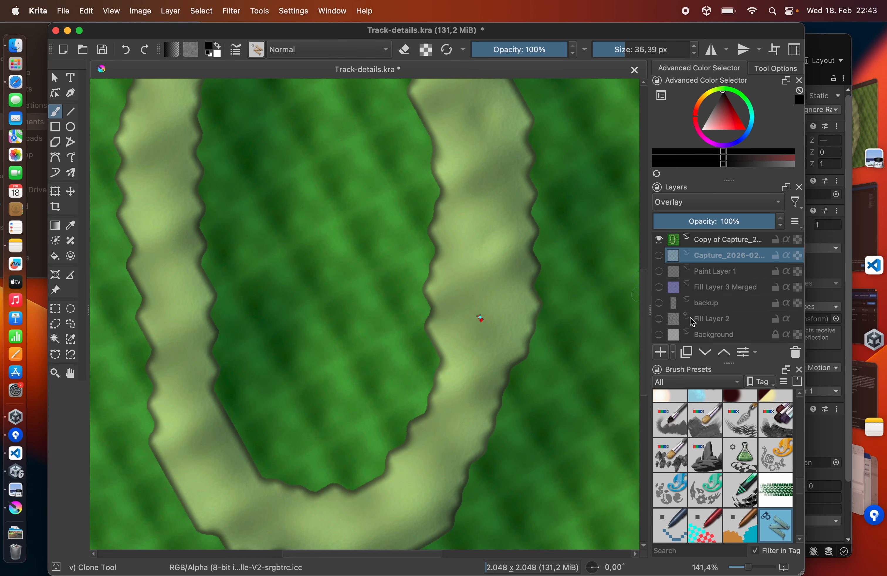
{"action": "left_click", "coordinate": [659, 303]}
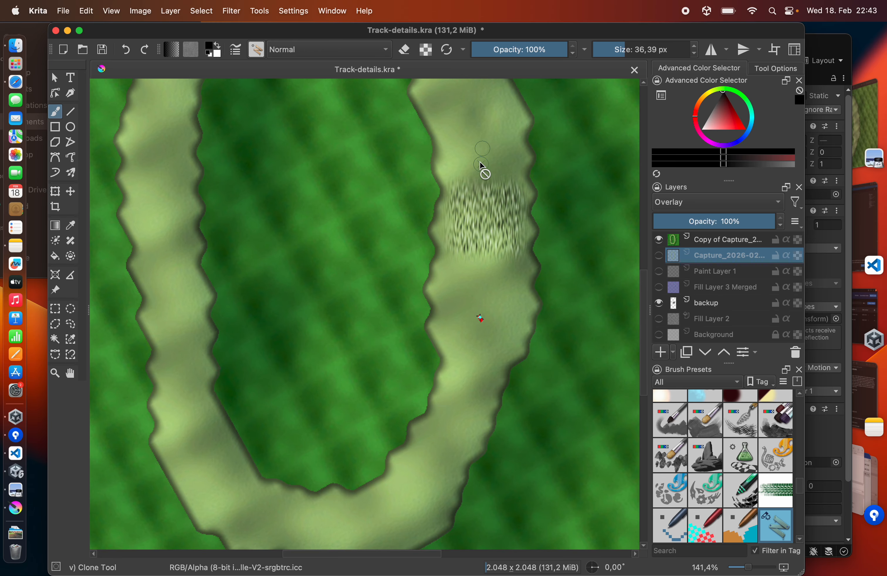
- Duplicate the backup layer's grass patch, move the copy up along the track, and rotate it slightly to follow the direction
{"action": "left_click", "coordinate": [708, 304]}
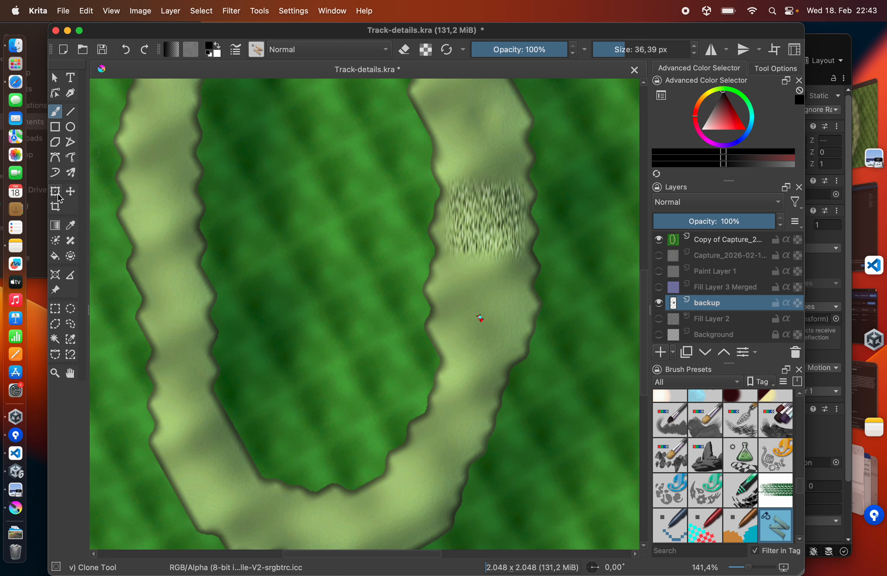
{"action": "left_click", "coordinate": [71, 191]}
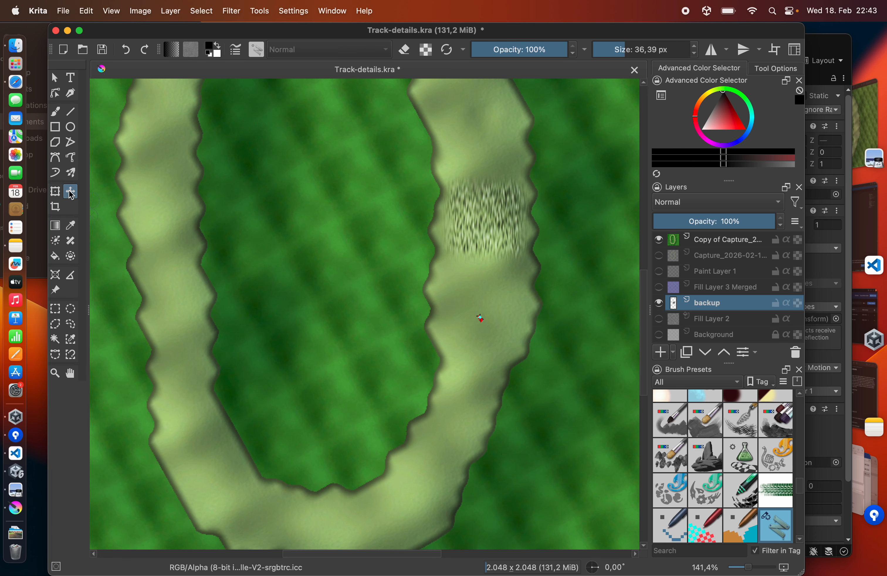
{"action": "left_click_drag", "start_coordinate": [421, 318], "coordinate": [417, 269]}
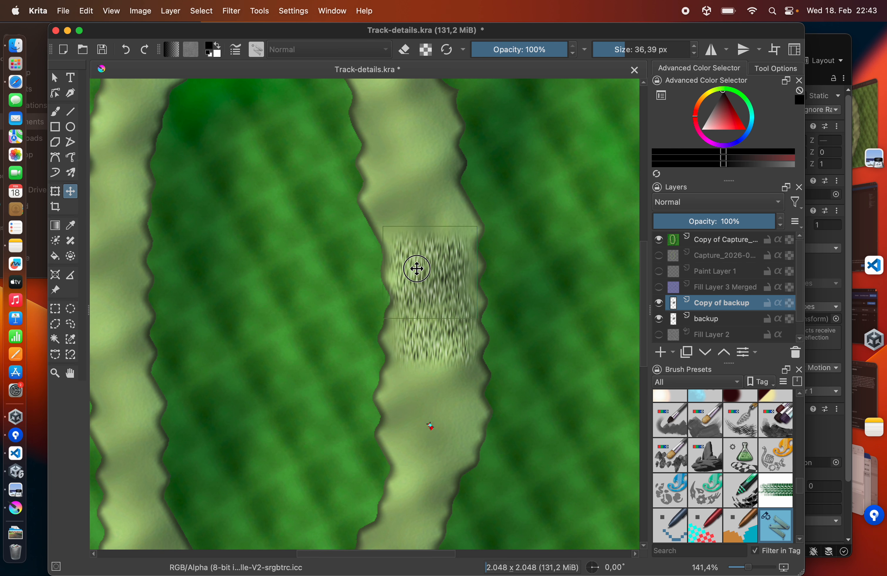
{"action": "left_click", "coordinate": [55, 192]}
{"action": "left_click_drag", "start_coordinate": [374, 220], "coordinate": [370, 226]}
- Keep duplicating the grass patch, moving and rotating each copy to cover the track around its upper bend
{"action": "key", "text": "super+j"}
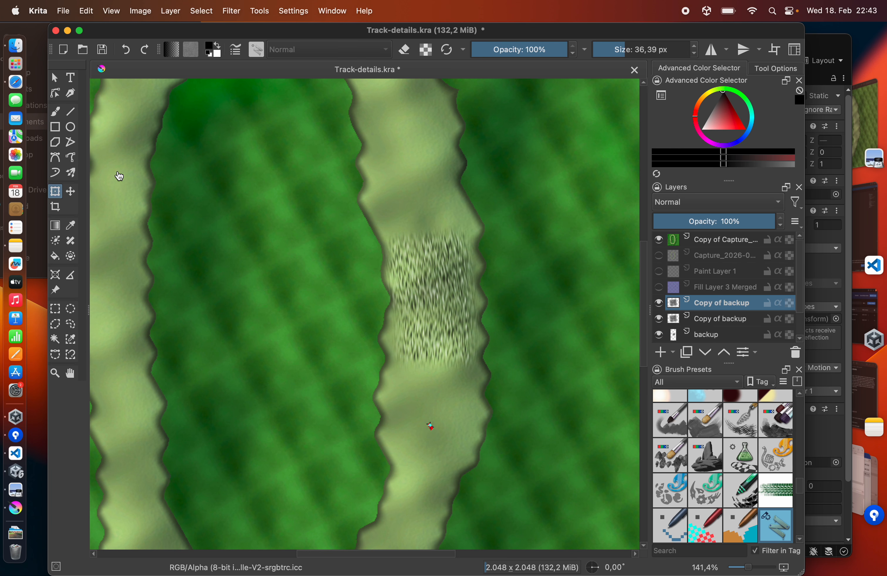
{"action": "left_click", "coordinate": [70, 191]}
{"action": "left_click_drag", "start_coordinate": [409, 265], "coordinate": [404, 217]}
{"action": "left_click", "coordinate": [55, 191]}
{"action": "left_click_drag", "start_coordinate": [374, 282], "coordinate": [383, 289]}
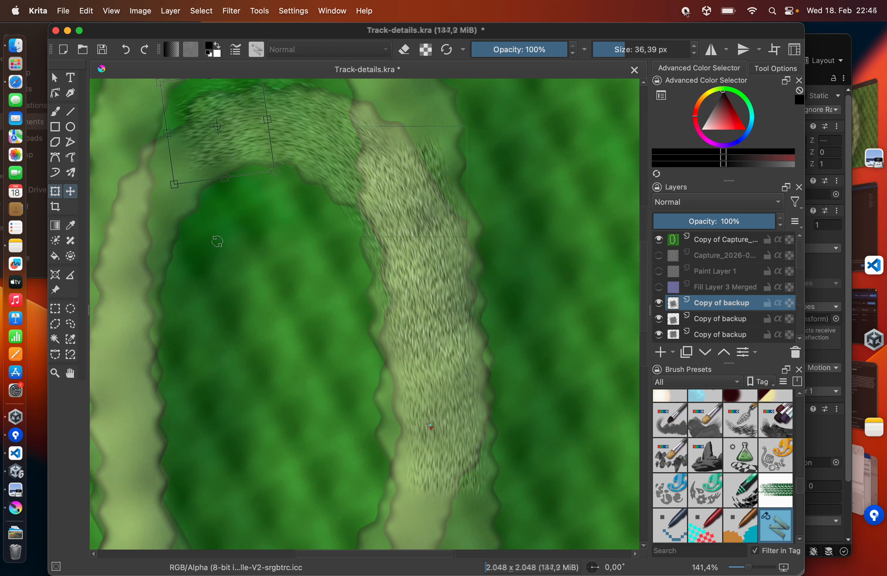
{"action": "left_click_drag", "start_coordinate": [232, 263], "coordinate": [175, 314]}
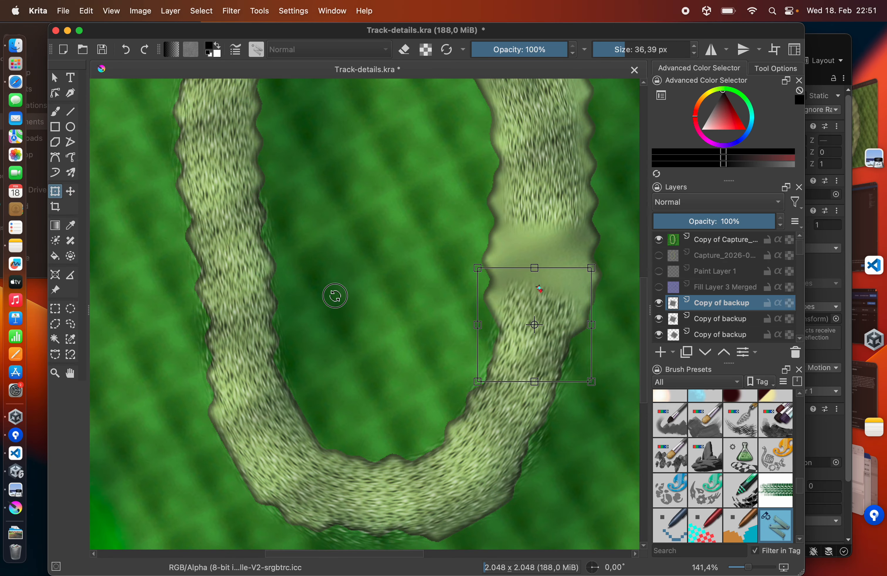
- Move the newest grass patch up over the captured kart, rotate it to fit the track, and duplicate its layer
{"action": "left_click", "coordinate": [71, 192]}
{"action": "left_click_drag", "start_coordinate": [108, 265], "coordinate": [107, 229]}
{"action": "left_click", "coordinate": [55, 191]}
{"action": "left_click_drag", "start_coordinate": [612, 240], "coordinate": [612, 234]}
{"action": "left_click", "coordinate": [686, 352]}
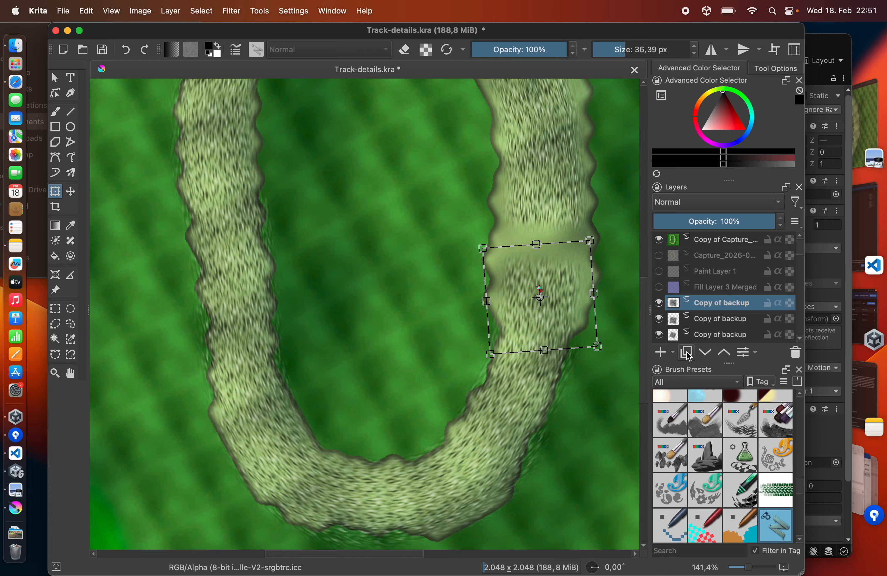
- Move the selected texture patch upward over the track's right side and rotate it slightly to follow the track
{"action": "left_click", "coordinate": [71, 191]}
{"action": "left_click_drag", "start_coordinate": [108, 236], "coordinate": [107, 204]}
{"action": "left_click", "coordinate": [55, 191]}
{"action": "left_click_drag", "start_coordinate": [612, 211], "coordinate": [611, 205]}
- Duplicate the texture patch, move the copy up over the bare gap above it, and save the document
{"action": "left_click", "coordinate": [684, 354]}
{"action": "left_click", "coordinate": [70, 191]}
{"action": "left_click_drag", "start_coordinate": [295, 275], "coordinate": [293, 239]}
{"action": "key", "text": "super+s"}
- Examine the texture coverage around the whole track loop for bare gaps
{"action": "scroll", "coordinate": [462, 303], "scroll_direction": "up", "scroll_amount": 8}
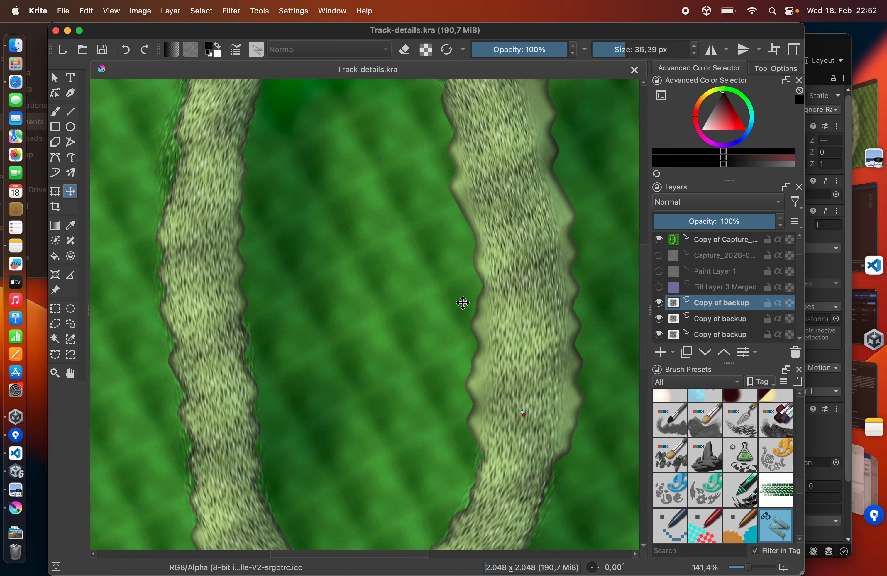
{"action": "scroll", "coordinate": [399, 251], "scroll_direction": "down", "scroll_amount": 4}
{"action": "scroll", "coordinate": [400, 250], "scroll_direction": "down", "scroll_amount": 3}
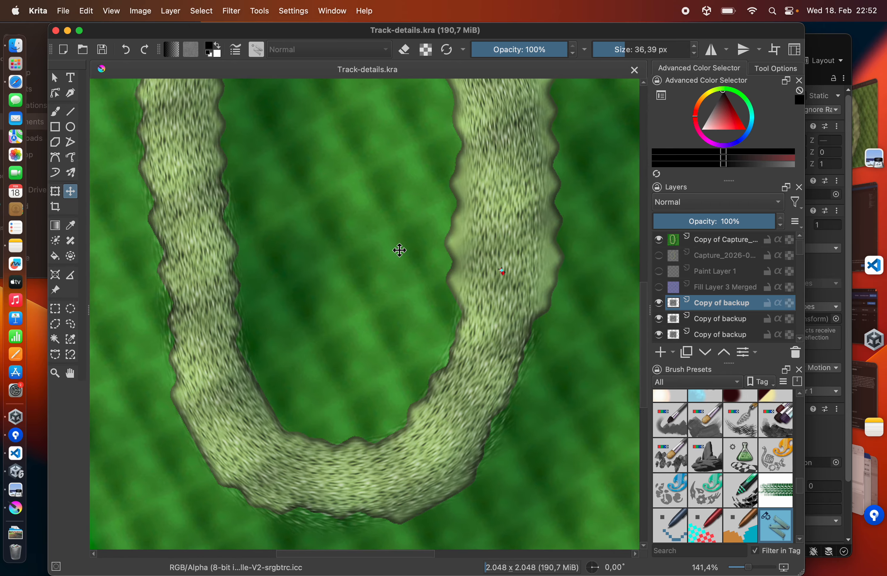
{"action": "scroll", "coordinate": [399, 250], "scroll_direction": "up", "scroll_amount": 10}
{"action": "scroll", "coordinate": [399, 250], "scroll_direction": "down", "scroll_amount": 5}
{"action": "scroll", "coordinate": [399, 251], "scroll_direction": "left", "scroll_amount": 3}
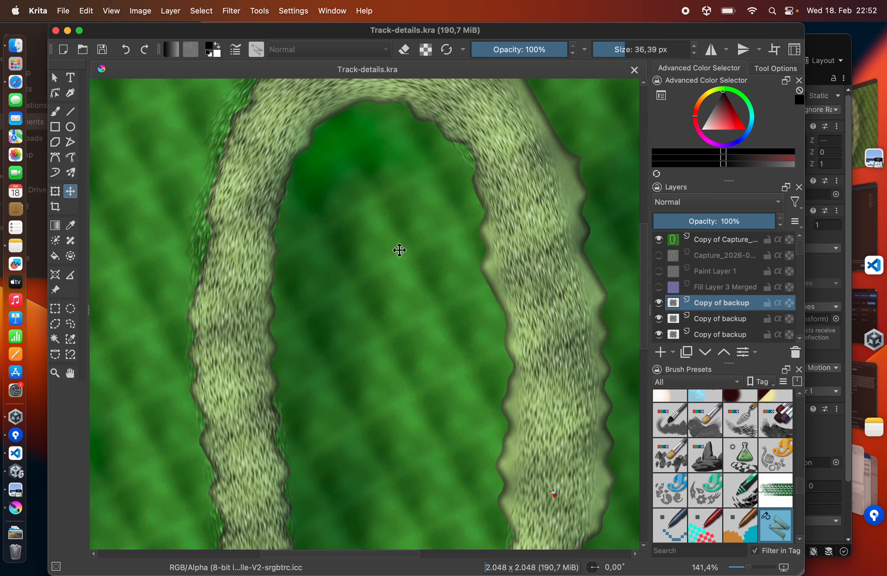
{"action": "scroll", "coordinate": [399, 251], "scroll_direction": "up", "scroll_amount": 5}
{"action": "scroll", "coordinate": [399, 250], "scroll_direction": "up", "scroll_amount": 1}
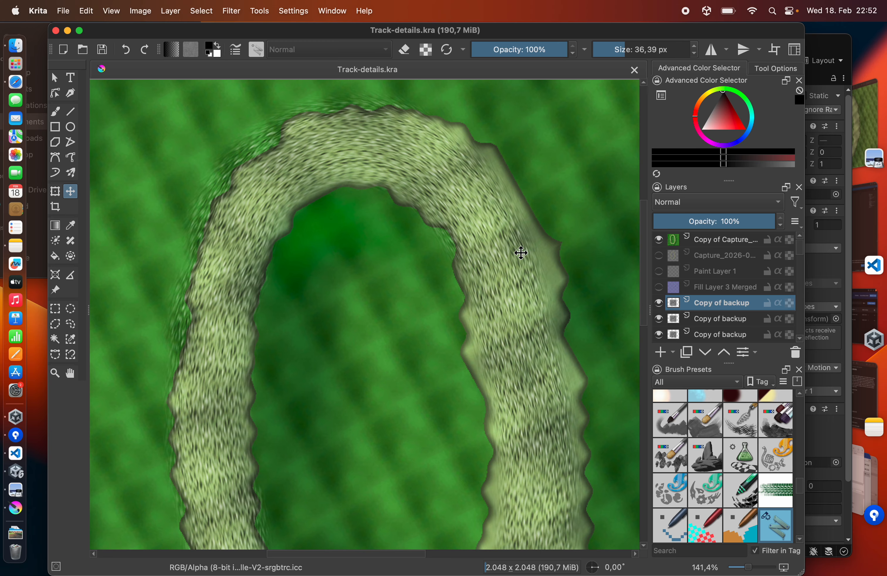
- Merge all the "Copy of backup" patch layers and the backup layer into one layer
{"action": "mouse_move", "coordinate": [712, 314]}
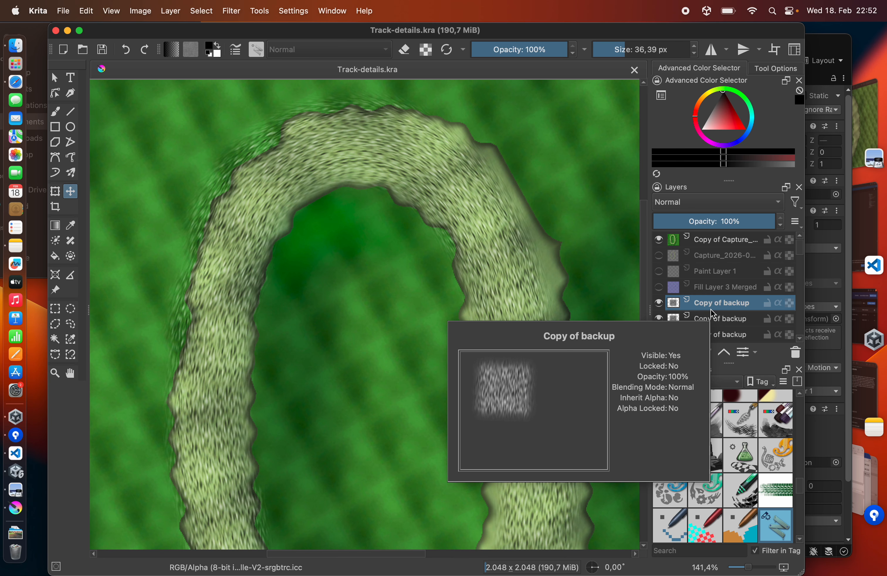
{"action": "scroll", "coordinate": [725, 311], "scroll_direction": "down", "scroll_amount": 5}
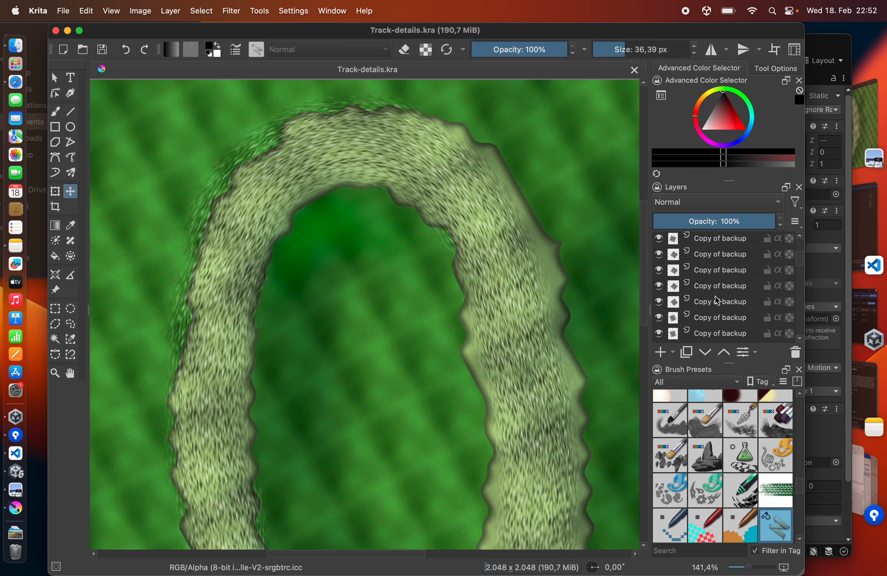
{"action": "scroll", "coordinate": [715, 296], "scroll_direction": "down", "scroll_amount": 10}
{"action": "right_click", "coordinate": [711, 287]}
{"action": "left_click", "coordinate": [730, 404]}
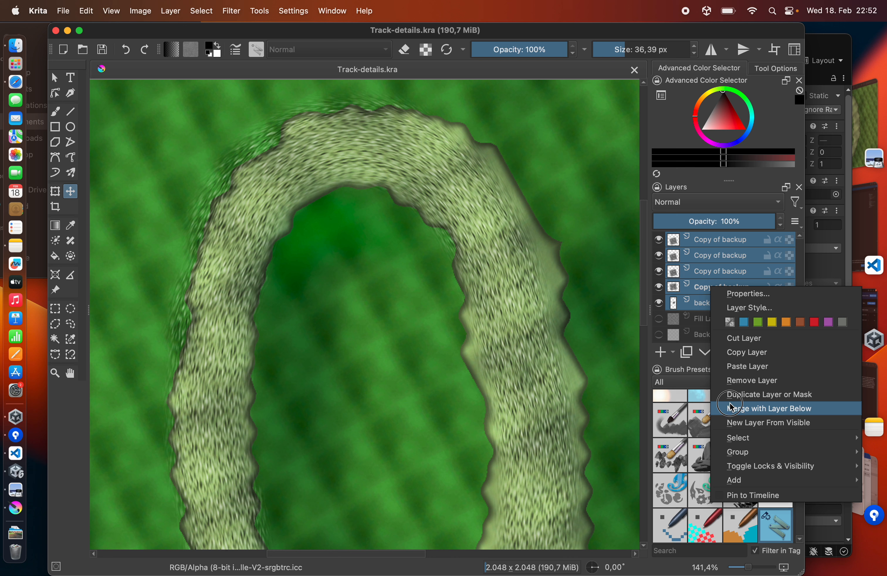
- Choose the Eraser Circle brush preset for freehand erasing on the merged layer
{"action": "left_click", "coordinate": [56, 111]}
{"action": "left_click", "coordinate": [257, 49]}
{"action": "left_click", "coordinate": [271, 95]}
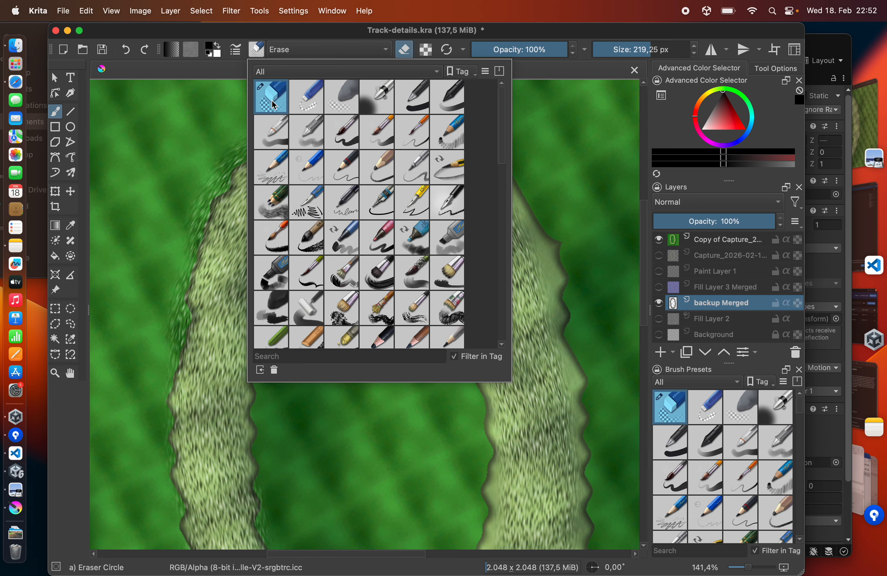
- Review the Eraser Circle's brush tip settings in the Brush Editor and close the editor
{"action": "left_click", "coordinate": [235, 54]}
{"action": "left_click", "coordinate": [235, 53]}
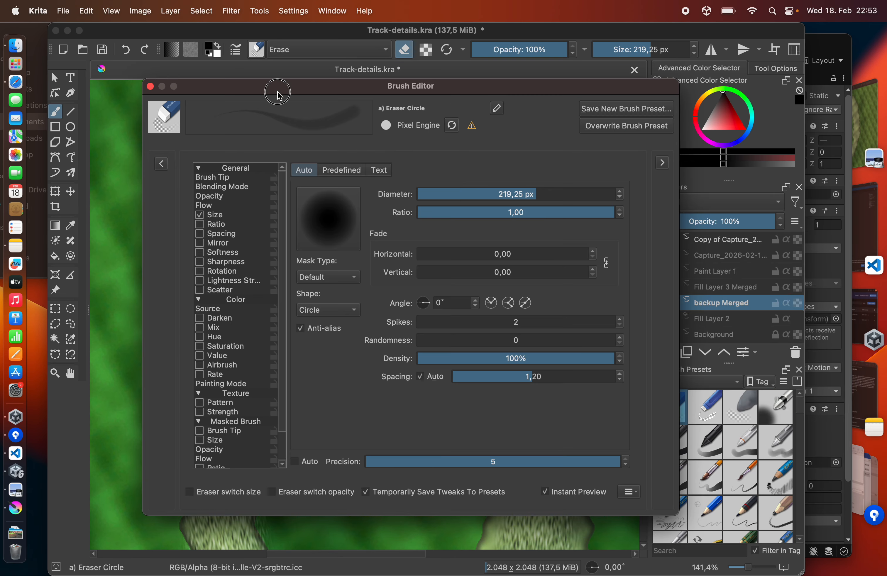
{"action": "left_click_drag", "start_coordinate": [271, 89], "coordinate": [527, 127]}
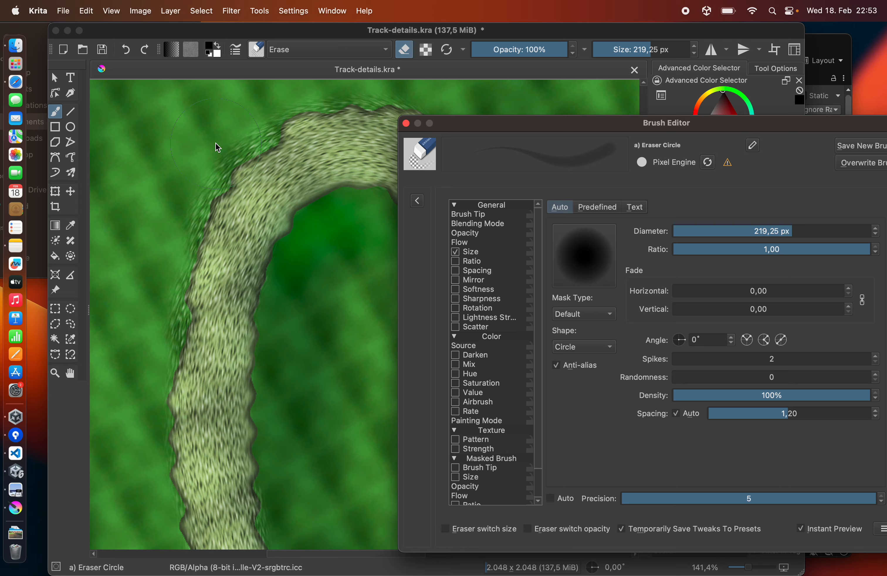
{"action": "left_click_drag", "start_coordinate": [541, 127], "coordinate": [354, 140]}
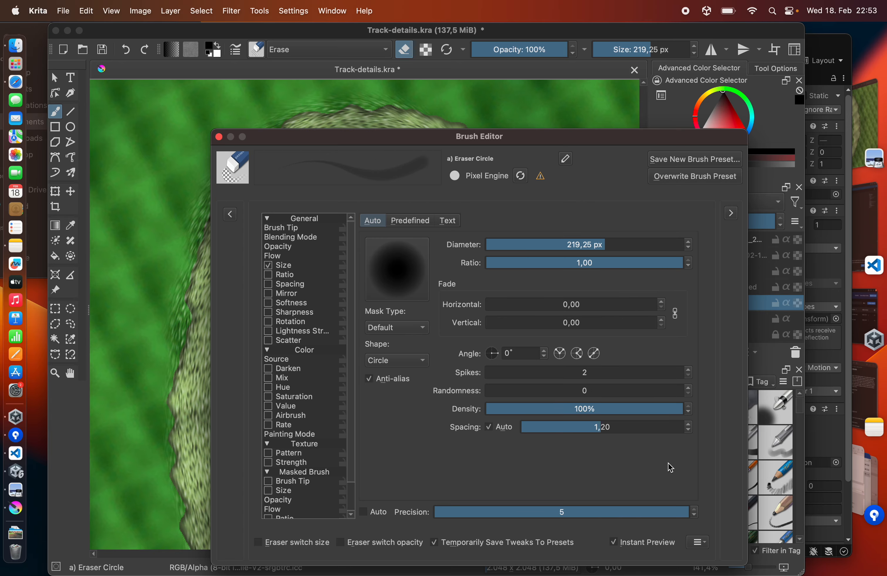
{"action": "left_click_drag", "start_coordinate": [602, 133], "coordinate": [568, 95]}
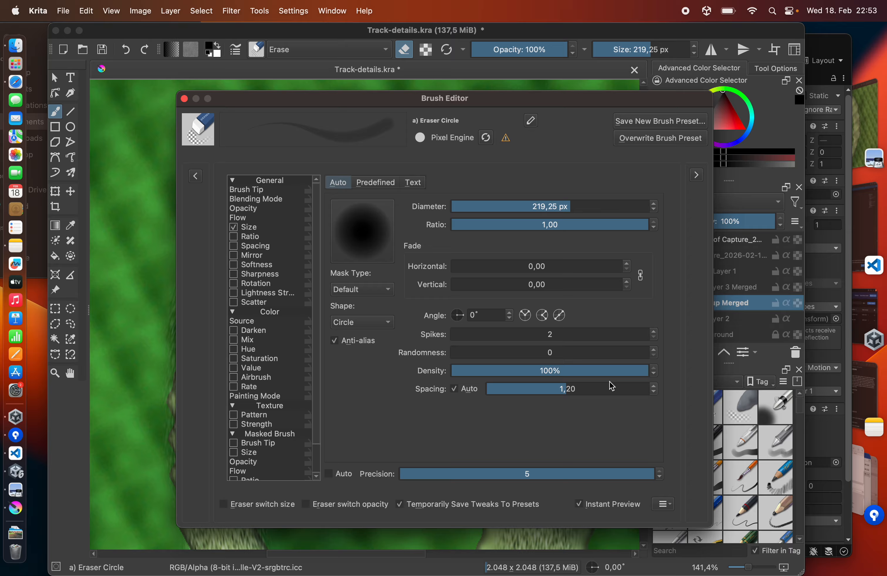
{"action": "left_click", "coordinate": [184, 99]}
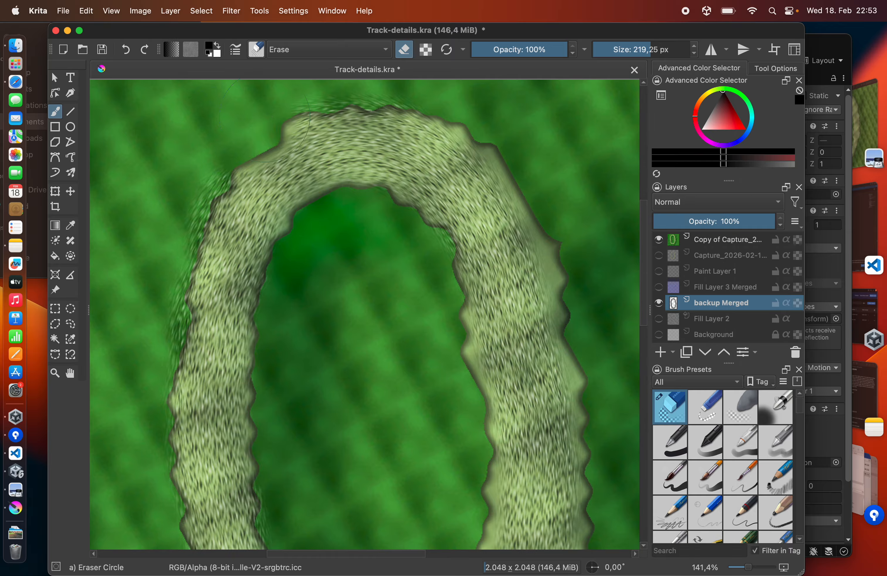
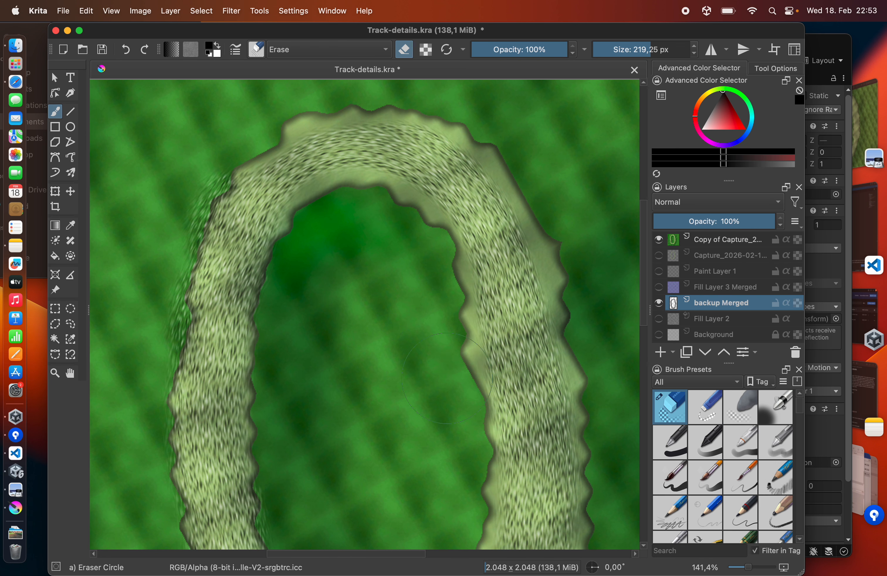
- Erase the excess blade texture along both edges of the track's right side, down to the lower-right curve
{"action": "scroll", "coordinate": [437, 337], "scroll_direction": "down", "scroll_amount": 10}
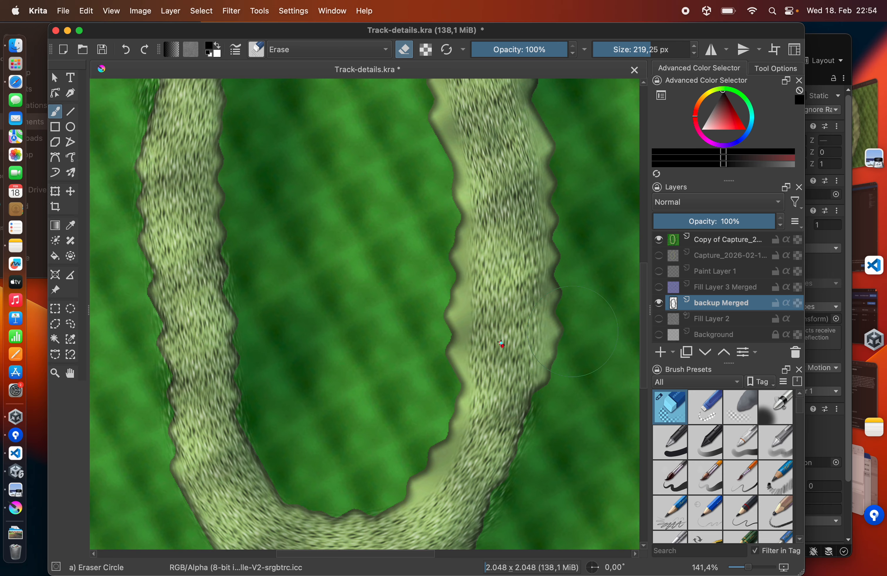
{"action": "scroll", "coordinate": [507, 198], "scroll_direction": "up", "scroll_amount": 10}
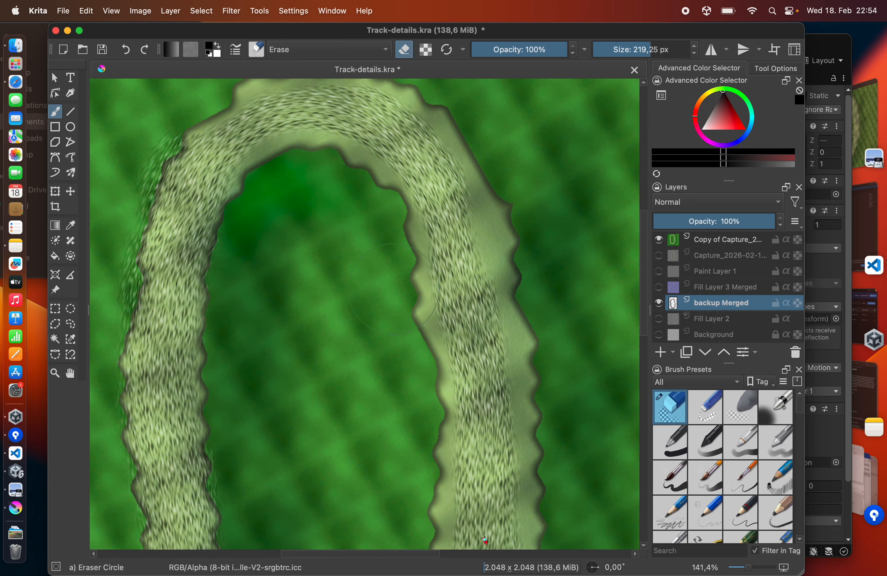
{"action": "scroll", "coordinate": [484, 540], "scroll_direction": "down", "scroll_amount": 10}
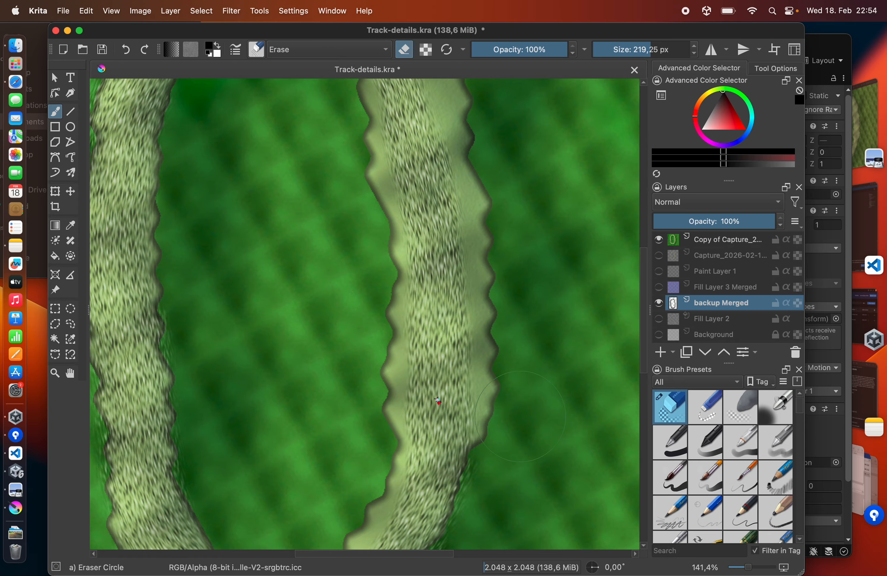
{"action": "scroll", "coordinate": [520, 416], "scroll_direction": "down", "scroll_amount": 5}
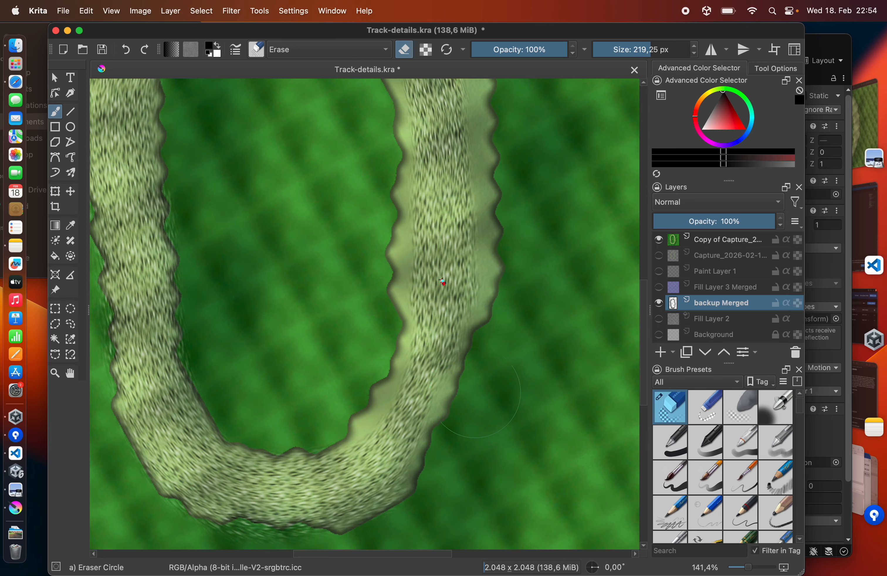
{"action": "scroll", "coordinate": [488, 317], "scroll_direction": "down", "scroll_amount": 5}
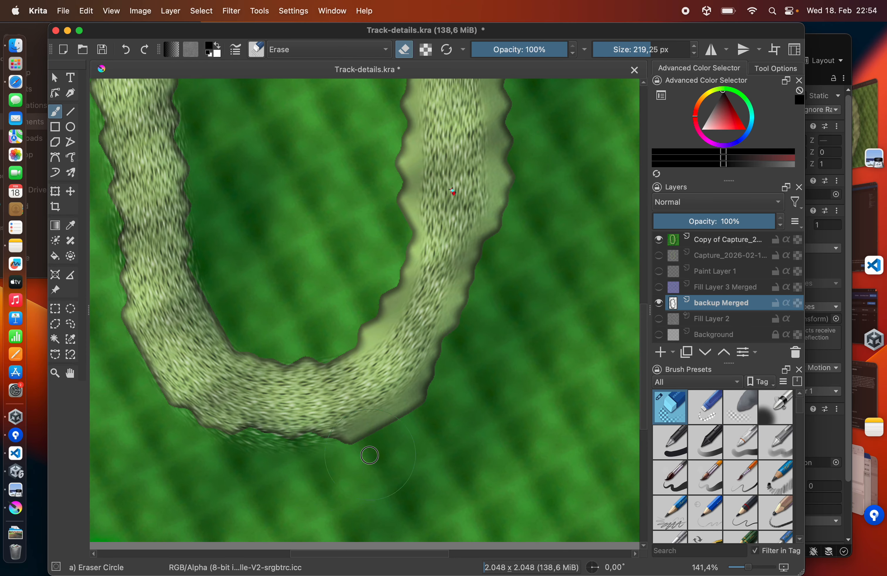
- Erase the excess blade texture along the outer edge of the bottom curve and the track's left side
{"action": "scroll", "coordinate": [227, 432], "scroll_direction": "left", "scroll_amount": 5}
{"action": "mouse_move", "coordinate": [370, 455]}
{"action": "left_mouse_down"}
{"action": "mouse_move", "coordinate": [239, 463]}
{"action": "mouse_move", "coordinate": [225, 299]}
{"action": "mouse_move", "coordinate": [325, 199]}
{"action": "left_mouse_up"}
{"action": "scroll", "coordinate": [261, 198], "scroll_direction": "up", "scroll_amount": 6}
{"action": "scroll", "coordinate": [261, 198], "scroll_direction": "up", "scroll_amount": 10}
{"action": "scroll", "coordinate": [424, 296], "scroll_direction": "down", "scroll_amount": 5}
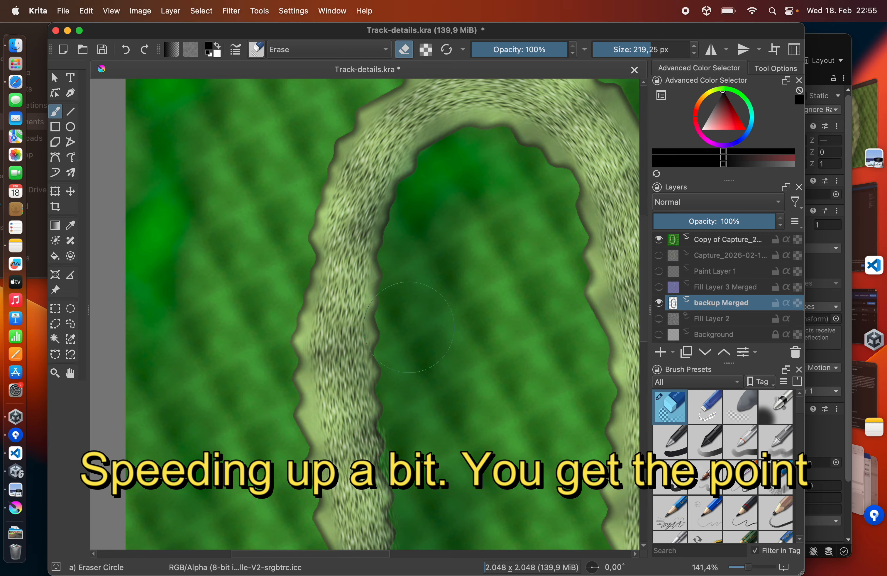
- Erase the excess blade texture along the inner edge of the track's left side
{"action": "scroll", "coordinate": [422, 336], "scroll_direction": "down", "scroll_amount": 8}
{"action": "scroll", "coordinate": [421, 396], "scroll_direction": "down", "scroll_amount": 6}
{"action": "left_click_drag", "start_coordinate": [427, 384], "coordinate": [486, 398]}
{"action": "scroll", "coordinate": [393, 251], "scroll_direction": "up", "scroll_amount": 3}
{"action": "scroll", "coordinate": [381, 292], "scroll_direction": "up", "scroll_amount": 12}
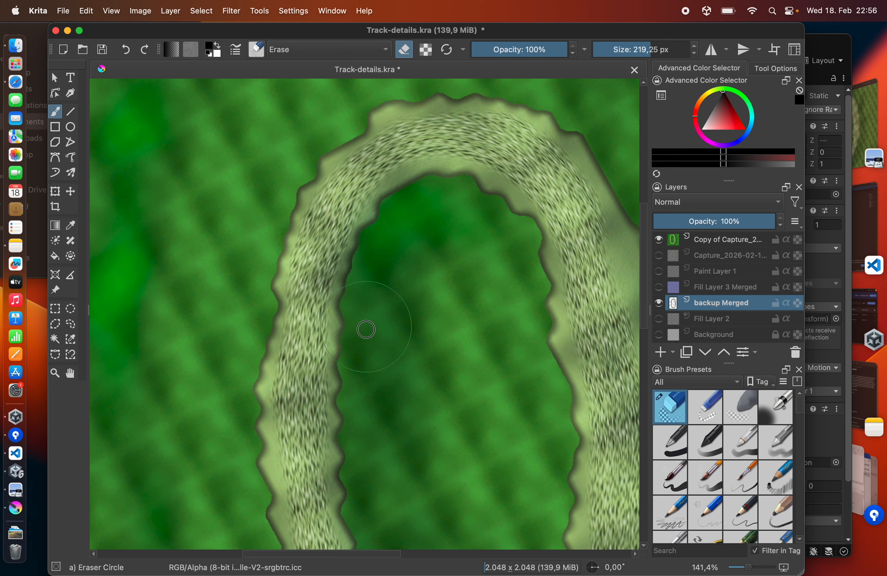
- Erase the remaining excess texture around the bottom curve and save the document
{"action": "scroll", "coordinate": [366, 329], "scroll_direction": "down", "scroll_amount": 12}
{"action": "scroll", "coordinate": [412, 262], "scroll_direction": "right", "scroll_amount": 3}
{"action": "scroll", "coordinate": [449, 210], "scroll_direction": "left", "scroll_amount": 1}
{"action": "scroll", "coordinate": [435, 425], "scroll_direction": "down", "scroll_amount": 5}
{"action": "scroll", "coordinate": [436, 425], "scroll_direction": "left", "scroll_amount": 2}
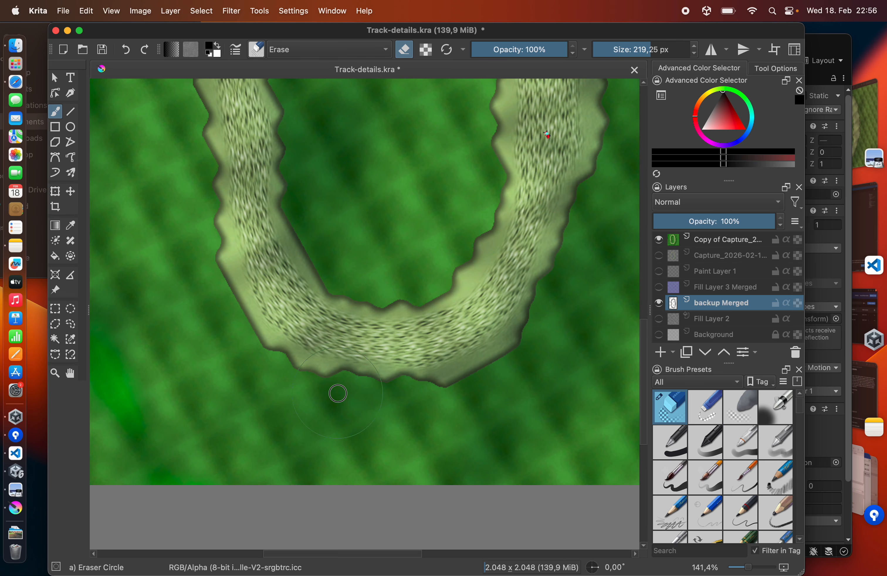
{"action": "scroll", "coordinate": [336, 392], "scroll_direction": "up", "scroll_amount": 12}
{"action": "scroll", "coordinate": [365, 314], "scroll_direction": "up", "scroll_amount": 2}
{"action": "scroll", "coordinate": [364, 314], "scroll_direction": "right", "scroll_amount": 1}
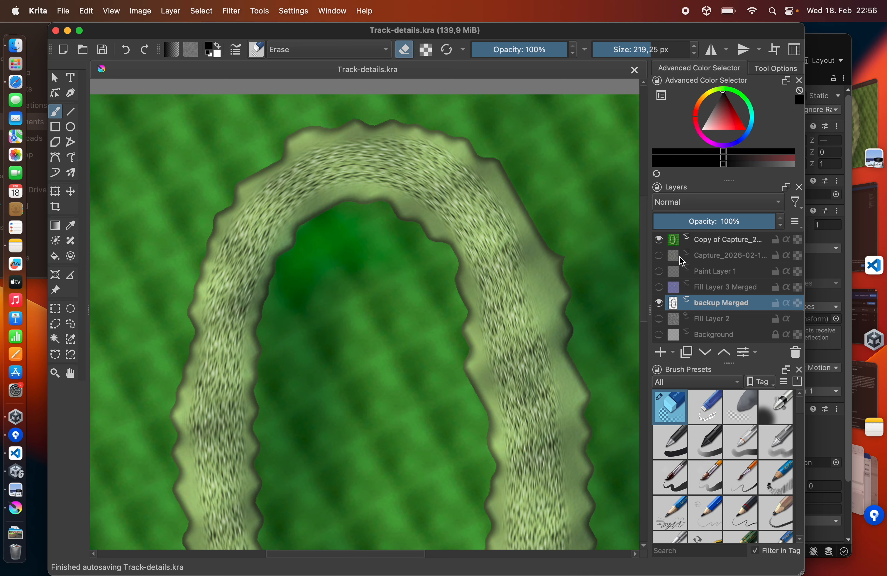
- Add a white (#ffffff) colour fill layer directly above Fill Layer 2, beneath the merged blade texture
{"action": "left_click", "coordinate": [707, 320]}
{"action": "left_click", "coordinate": [676, 356]}
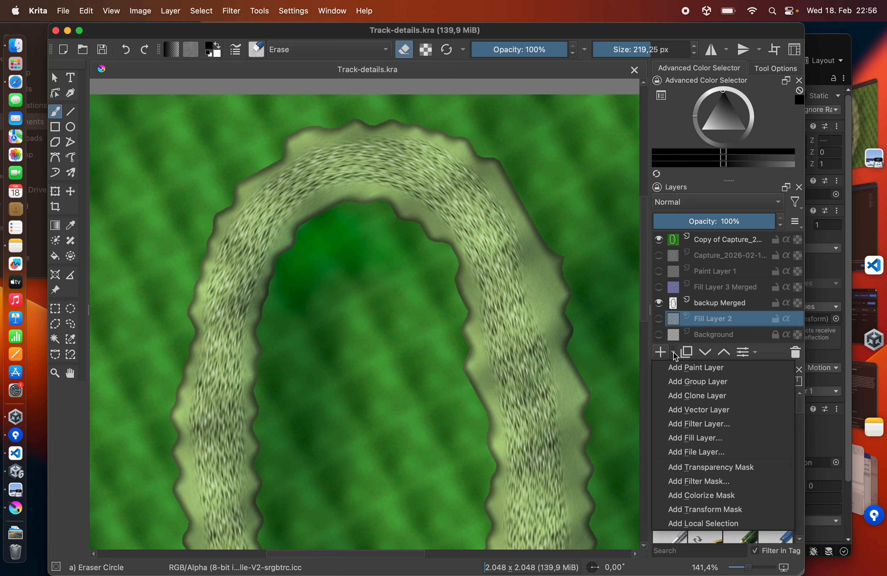
{"action": "left_click", "coordinate": [679, 439]}
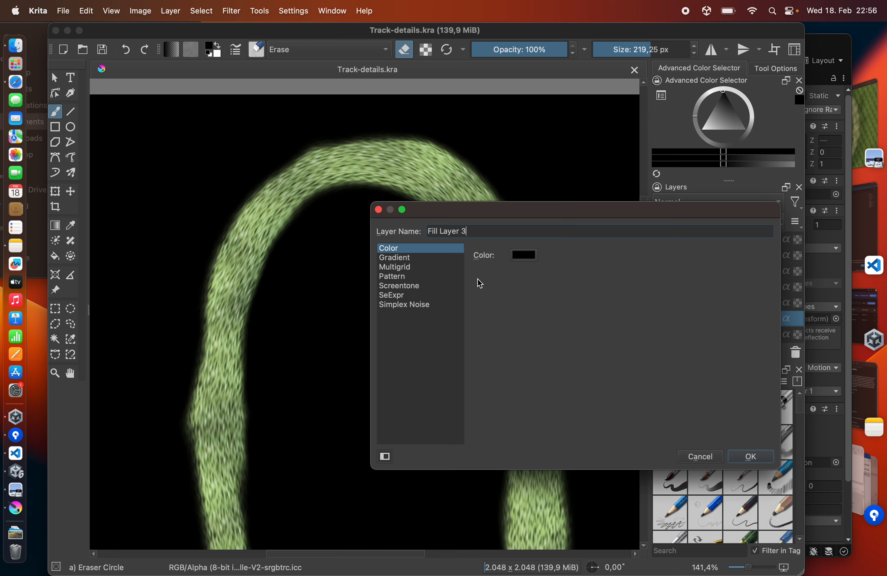
{"action": "left_click", "coordinate": [522, 261]}
{"action": "left_click_drag", "start_coordinate": [484, 264], "coordinate": [437, 307]}
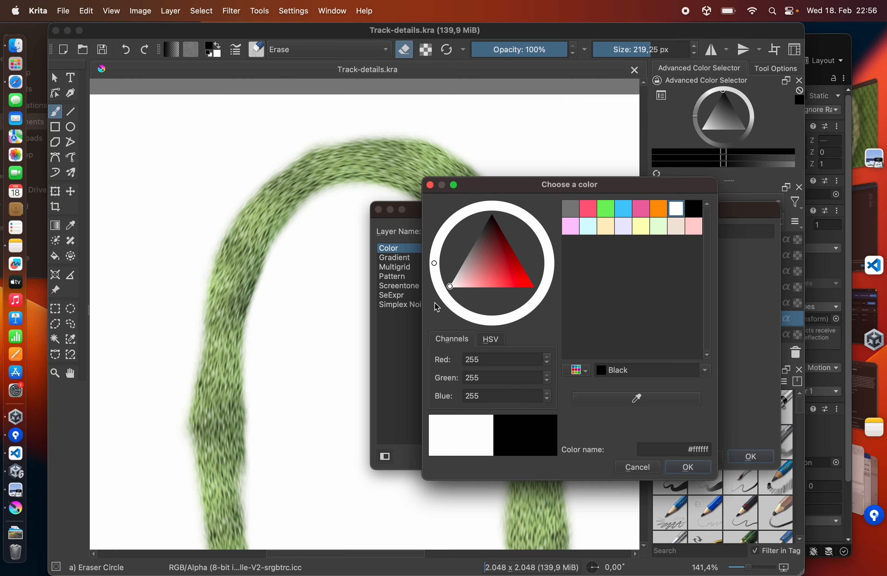
{"action": "left_click", "coordinate": [691, 468]}
{"action": "left_click", "coordinate": [750, 456]}
- Merge the "backup Merged" layer with the white Fill Layer 3
{"action": "left_click", "coordinate": [707, 304]}
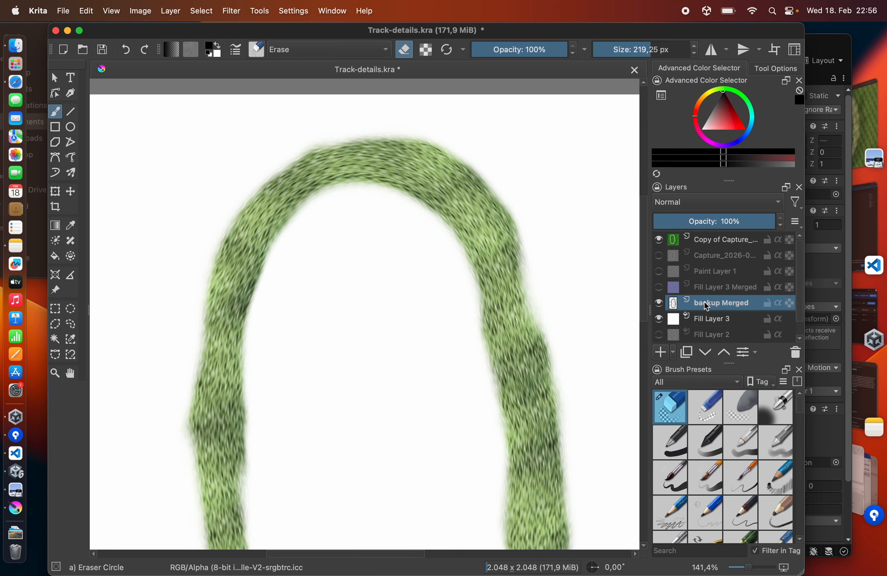
{"action": "left_click", "coordinate": [705, 318], "text": "shift"}
{"action": "right_click", "coordinate": [704, 319]}
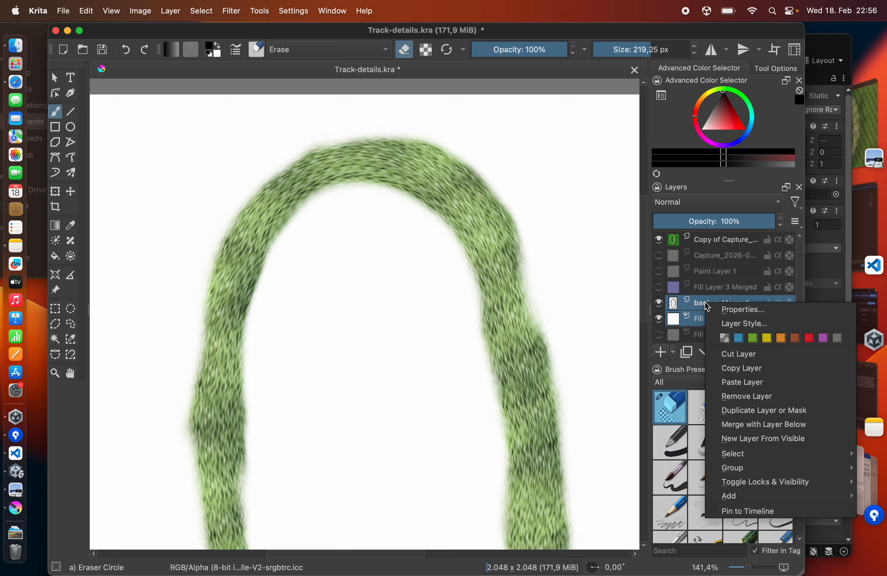
{"action": "left_click", "coordinate": [731, 424]}
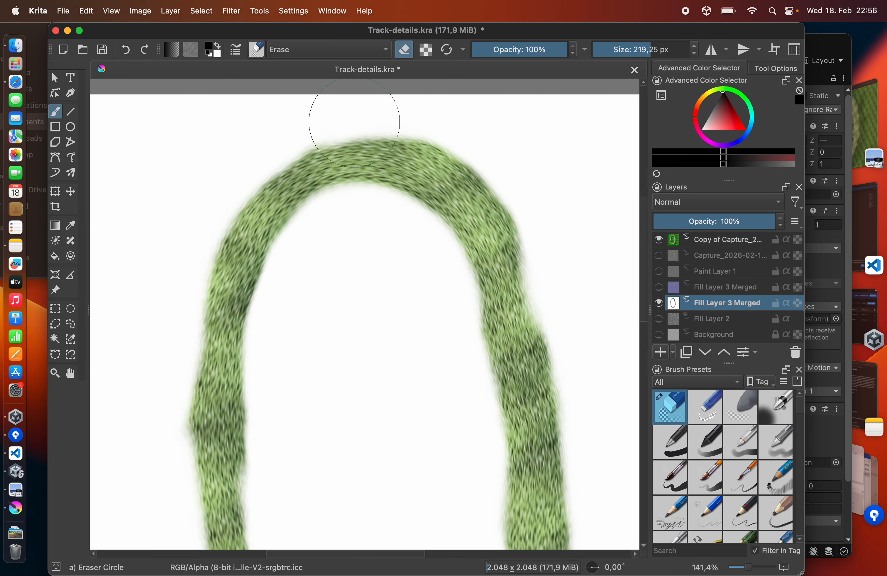
- Apply the Height to Normal Map filter with its default settings to the merged layer, and hide the top "Copy of Capture" layer
{"action": "left_click", "coordinate": [232, 11]}
{"action": "mouse_move", "coordinate": [389, 116]}
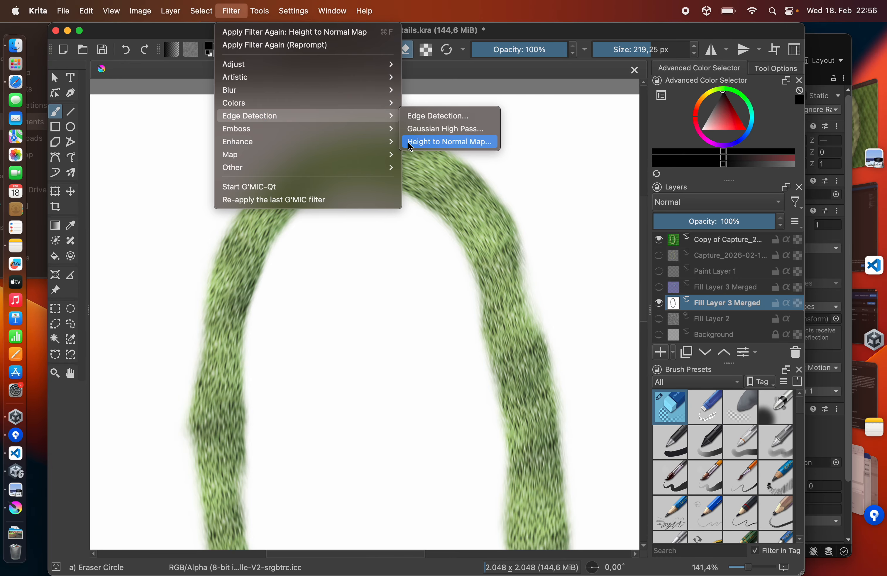
{"action": "left_click", "coordinate": [410, 141]}
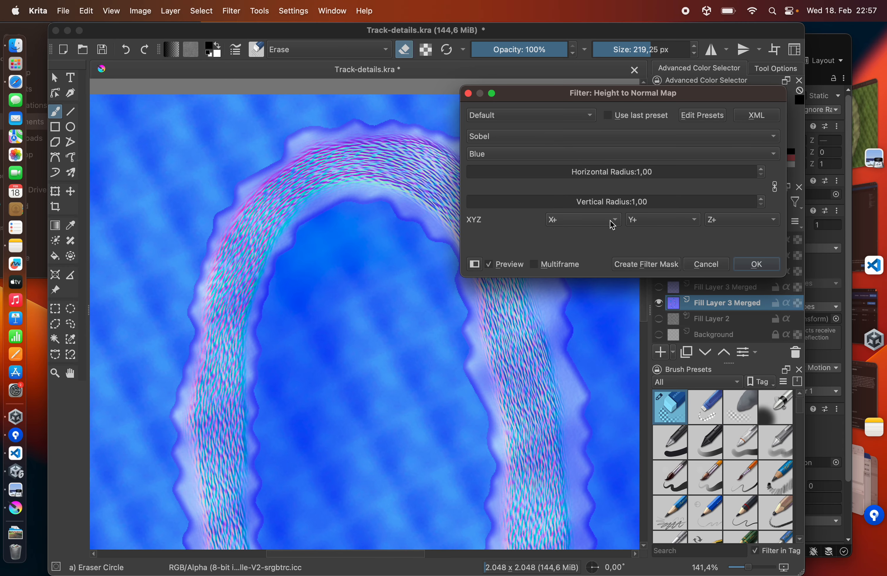
{"action": "left_click", "coordinate": [753, 265]}
{"action": "left_click", "coordinate": [660, 240]}
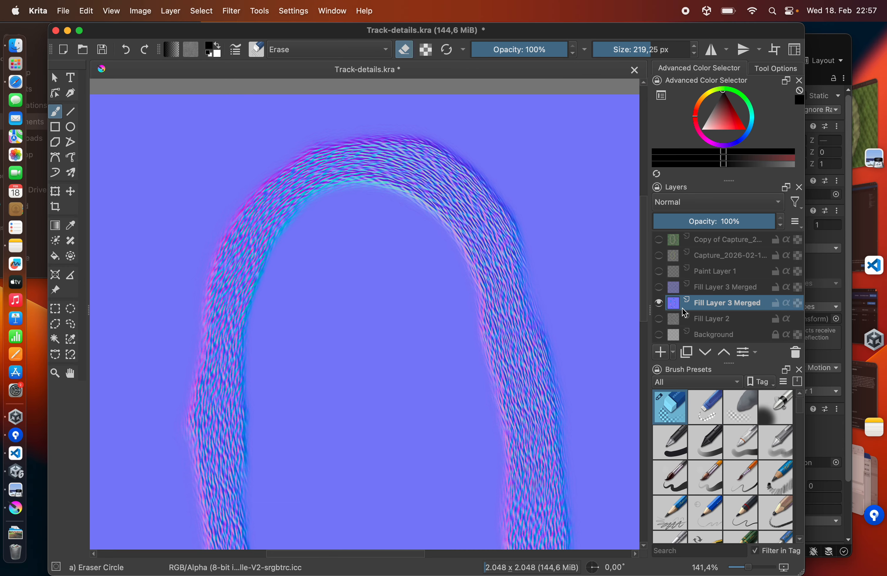
{"action": "scroll", "coordinate": [543, 262], "scroll_direction": "down", "scroll_amount": 5}
{"action": "scroll", "coordinate": [514, 157], "scroll_direction": "up", "scroll_amount": 5}
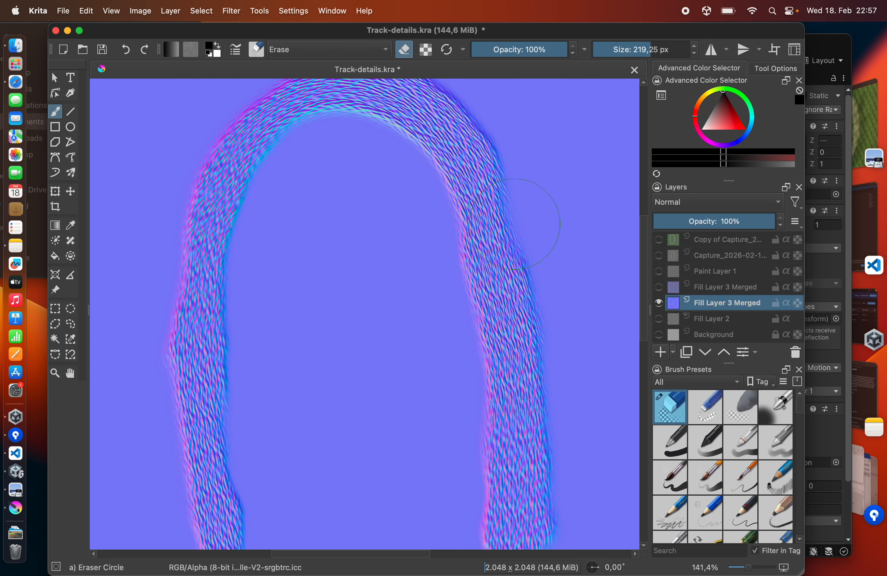
- Export the normal map as a PNG image named Track-decal-normal.png in the HowTo folder, overwriting the existing file
{"action": "left_click", "coordinate": [63, 10]}
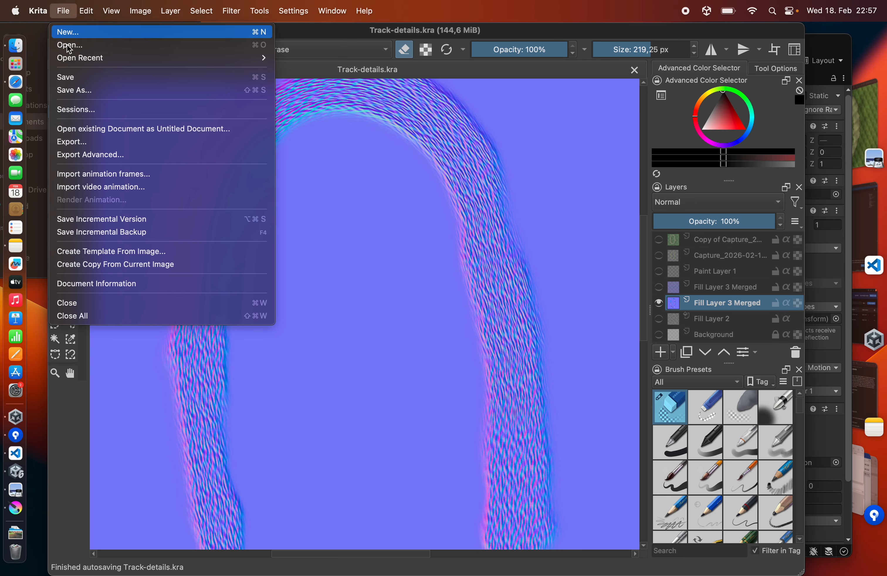
{"action": "left_click", "coordinate": [83, 141]}
{"action": "scroll", "coordinate": [371, 274], "scroll_direction": "down", "scroll_amount": 2}
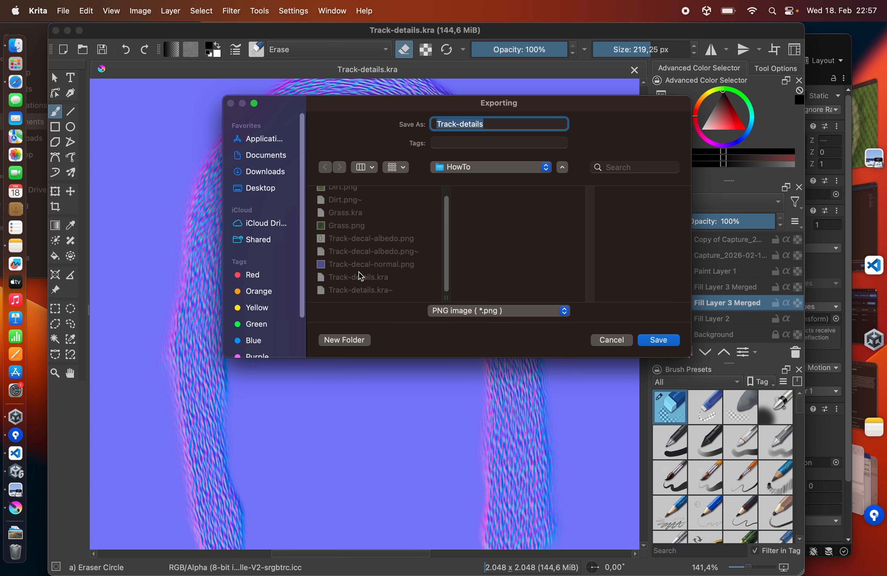
{"action": "left_click", "coordinate": [359, 266]}
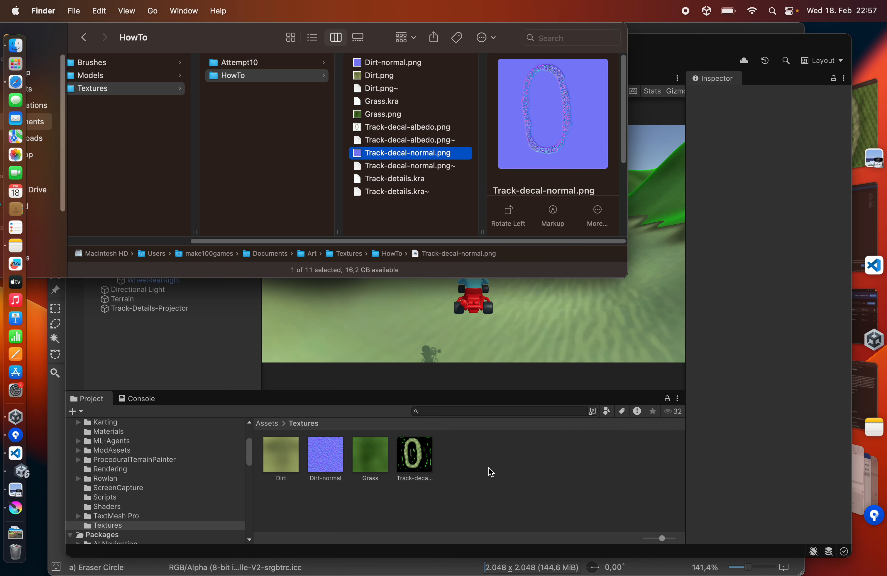
- Bring Track-decal-normal.png into Unity's Textures folder, set its texture type to Normal map and apply the import settings
{"action": "left_click", "coordinate": [492, 472]}
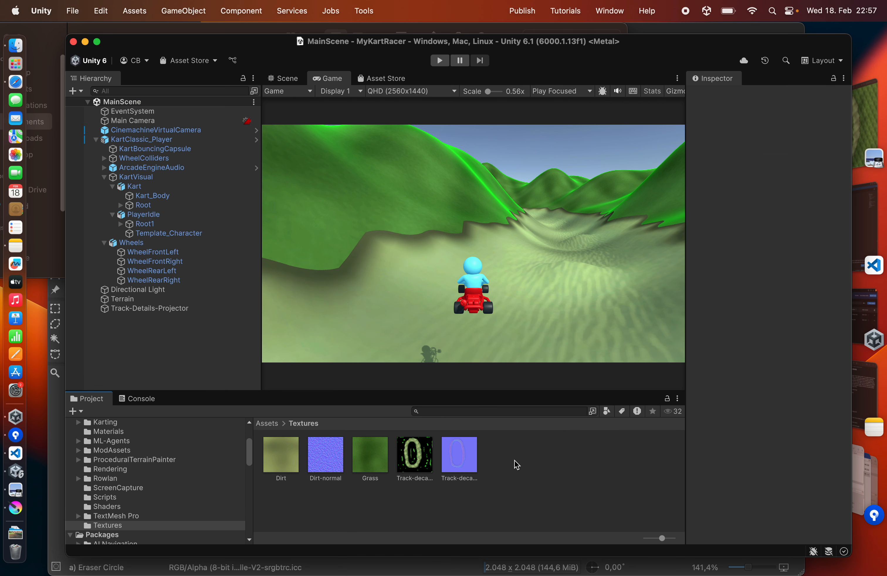
{"action": "left_click", "coordinate": [460, 467]}
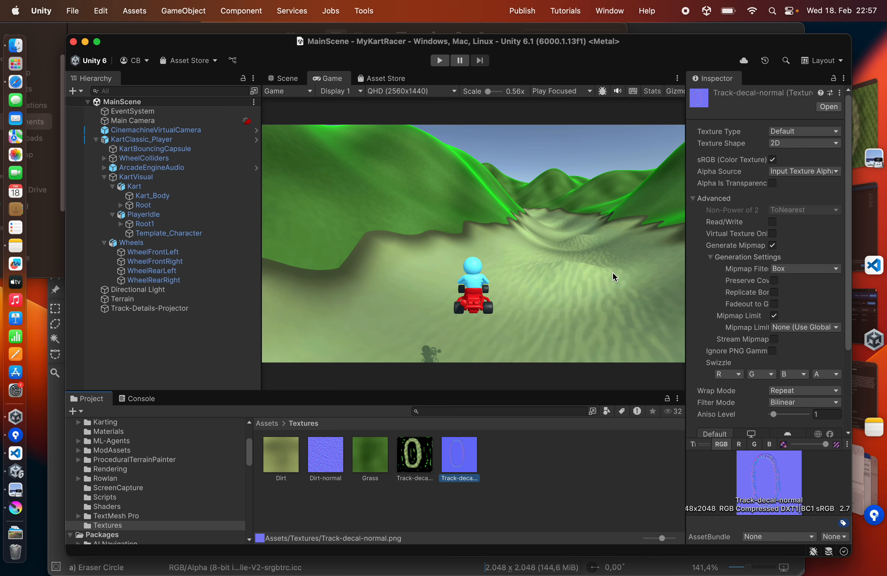
{"action": "left_click", "coordinate": [783, 138]}
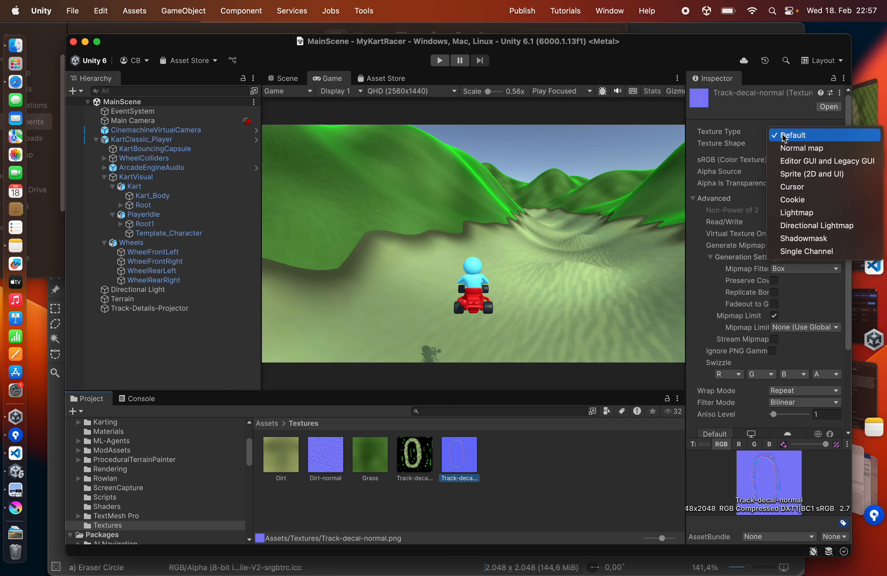
{"action": "left_click", "coordinate": [800, 148]}
{"action": "scroll", "coordinate": [809, 421], "scroll_direction": "down", "scroll_amount": 5}
{"action": "left_click", "coordinate": [828, 411]}
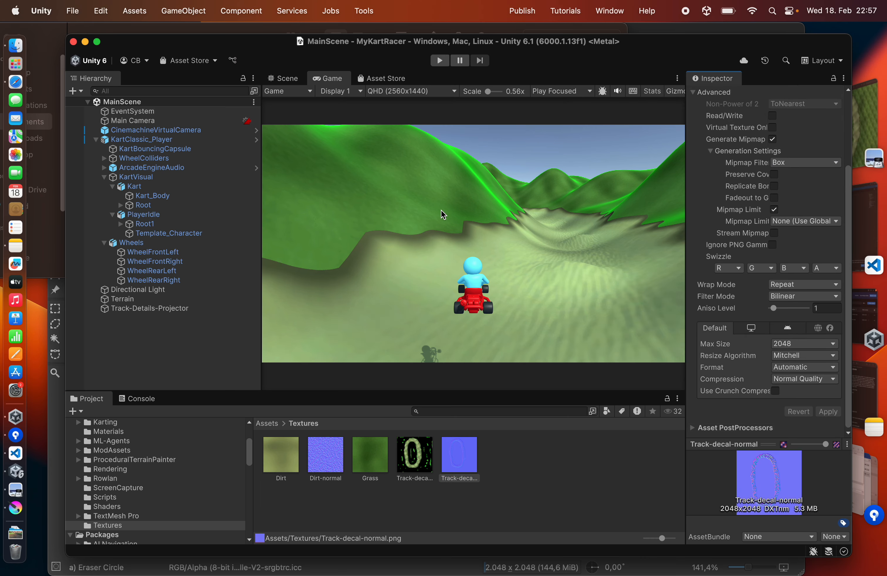
- Examine the terrain track surface around the kart in the Scene view, both close up and from farther away
{"action": "left_click", "coordinate": [283, 78]}
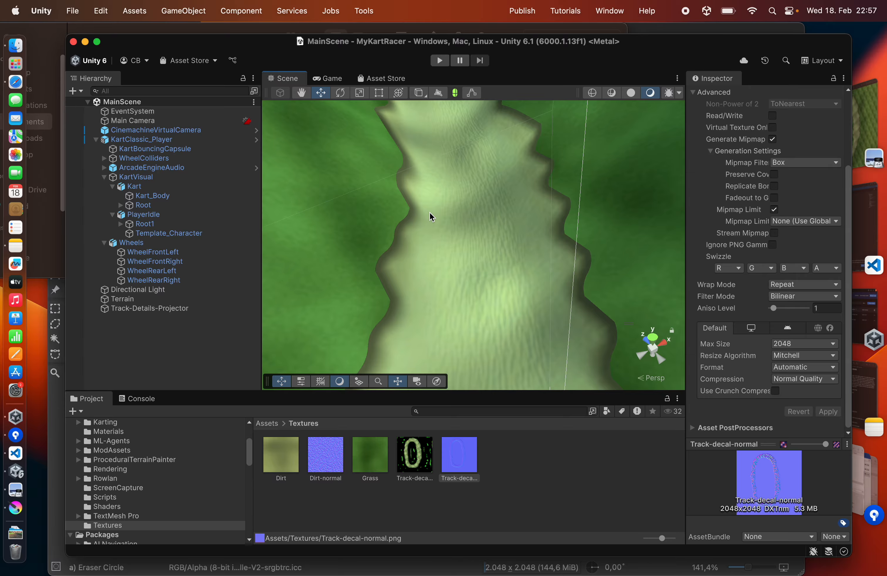
{"action": "mouse_move", "coordinate": [438, 239]}
{"action": "middle_mouse_down"}
{"action": "mouse_move", "coordinate": [444, 264]}
{"action": "mouse_move", "coordinate": [434, 246]}
{"action": "mouse_move", "coordinate": [490, 236]}
{"action": "mouse_move", "coordinate": [494, 209]}
{"action": "middle_mouse_up"}
{"action": "mouse_move", "coordinate": [498, 250]}
{"action": "middle_mouse_down"}
{"action": "mouse_move", "coordinate": [497, 212]}
{"action": "mouse_move", "coordinate": [504, 258]}
{"action": "mouse_move", "coordinate": [497, 234]}
{"action": "middle_mouse_up"}
{"action": "scroll", "coordinate": [499, 250], "scroll_direction": "up", "scroll_amount": 5}
{"action": "scroll", "coordinate": [499, 250], "scroll_direction": "down", "scroll_amount": 8}
{"action": "middle_click_drag", "start_coordinate": [531, 270], "coordinate": [498, 270]}
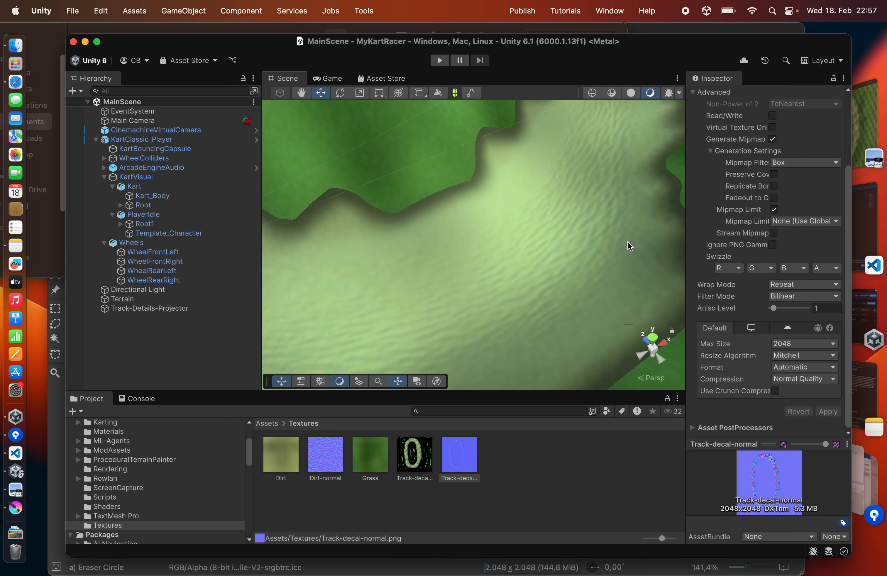
{"action": "middle_click_drag", "start_coordinate": [616, 202], "coordinate": [602, 262]}
{"action": "middle_click_drag", "start_coordinate": [613, 149], "coordinate": [604, 262]}
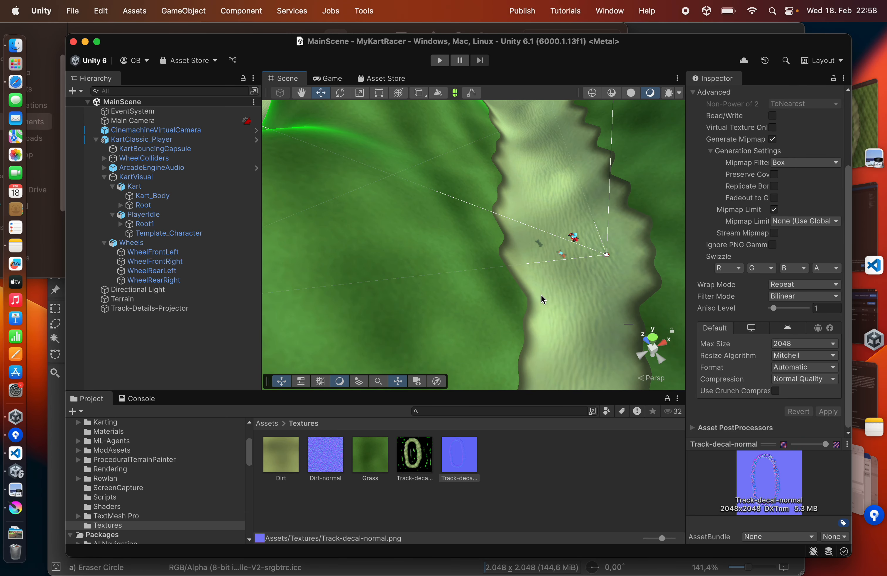
{"action": "scroll", "coordinate": [571, 256], "scroll_direction": "up", "scroll_amount": 5}
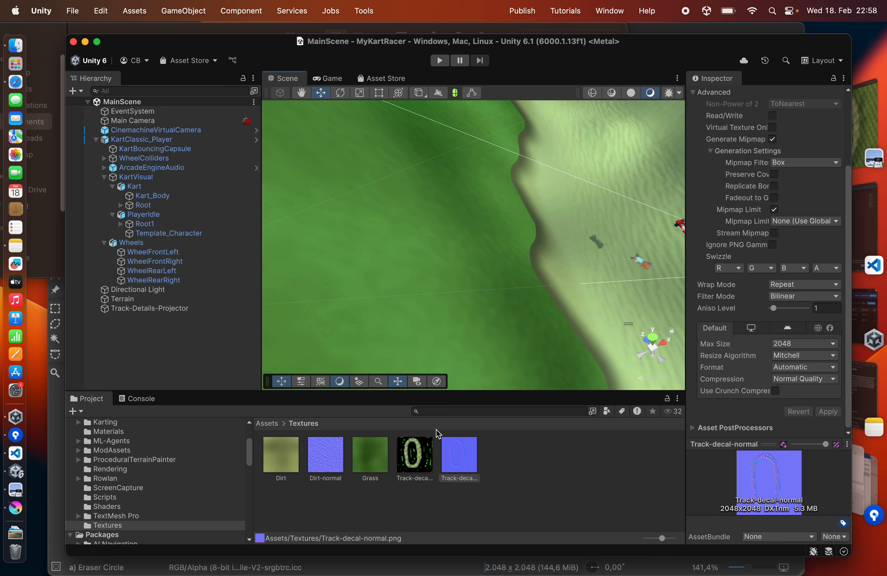
- Re-import Track-decal-albedo.png from Finder's HowTo folder into Unity's Textures folder
{"action": "key", "text": "super+Tab"}
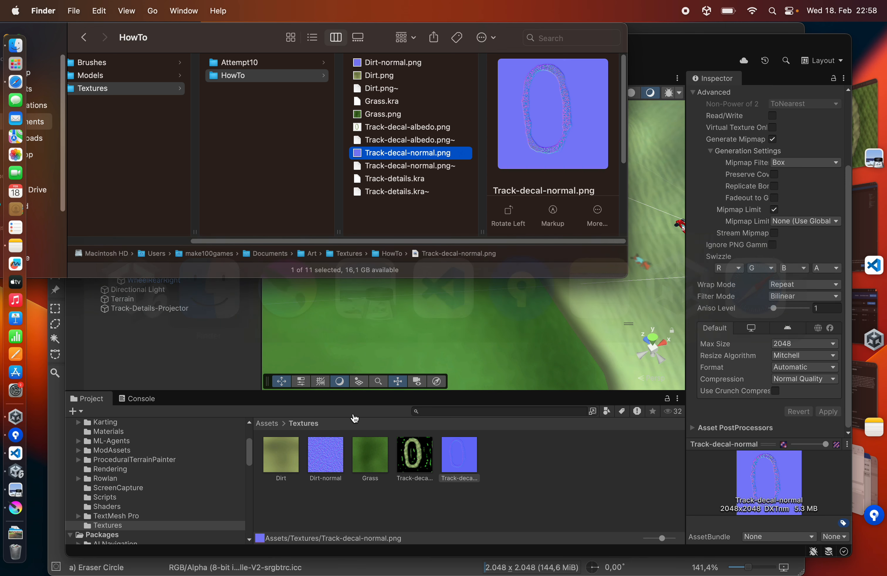
{"action": "scroll", "coordinate": [450, 264], "scroll_direction": "down", "scroll_amount": 5}
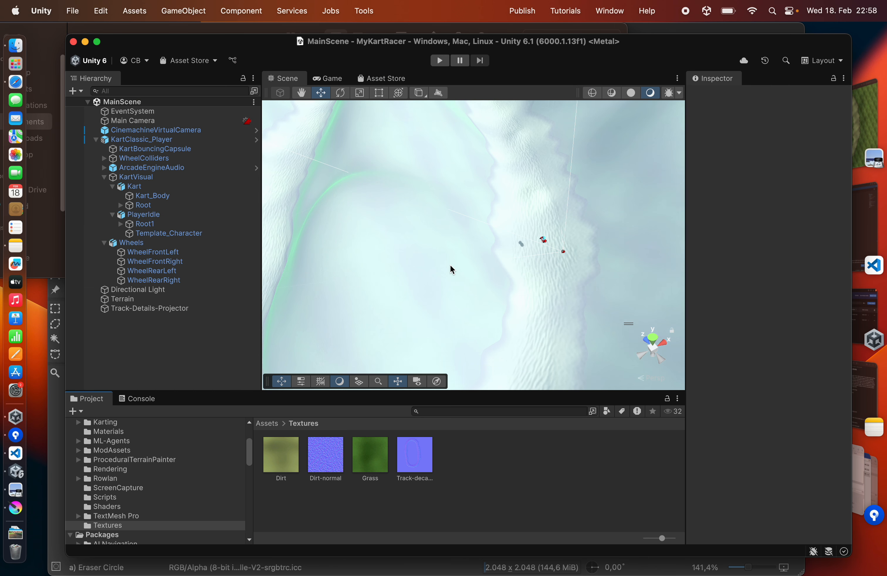
{"action": "scroll", "coordinate": [452, 269], "scroll_direction": "down", "scroll_amount": 5}
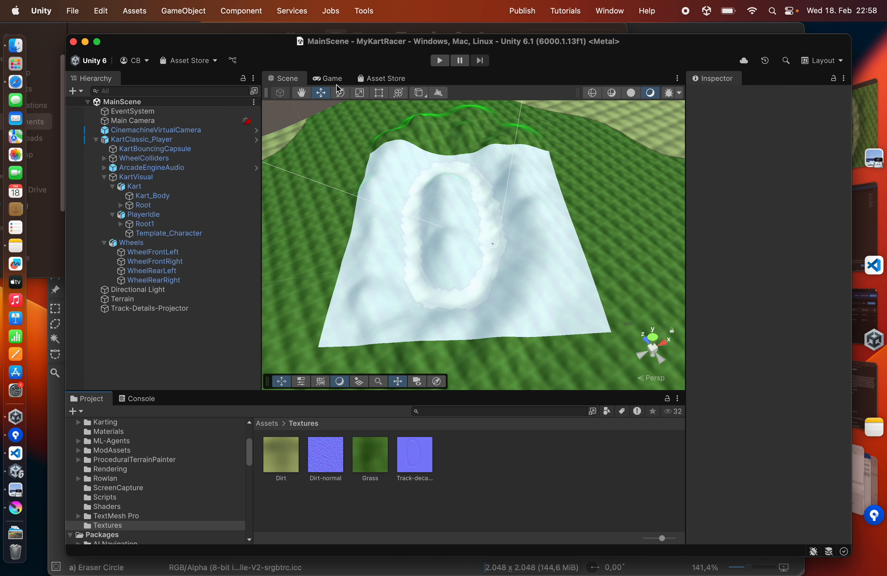
{"action": "left_click", "coordinate": [317, 79]}
{"action": "left_click", "coordinate": [287, 79]}
{"action": "key", "text": "super+Tab"}
{"action": "left_click_drag", "start_coordinate": [406, 130], "coordinate": [501, 480]}
{"action": "left_click", "coordinate": [501, 477]}
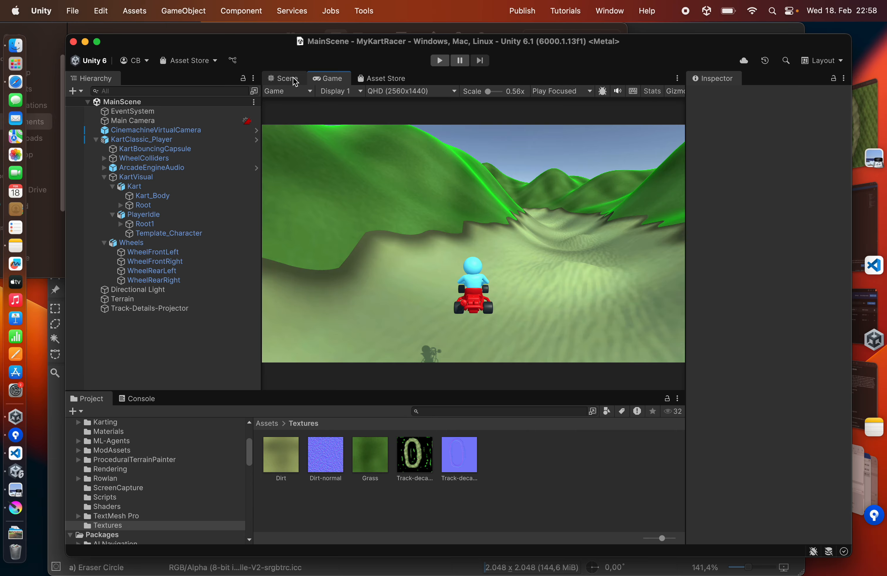
- Check the track surface near the kart in the Scene view and in a short play test of the game
{"action": "left_click", "coordinate": [295, 80]}
{"action": "scroll", "coordinate": [522, 260], "scroll_direction": "up", "scroll_amount": 10}
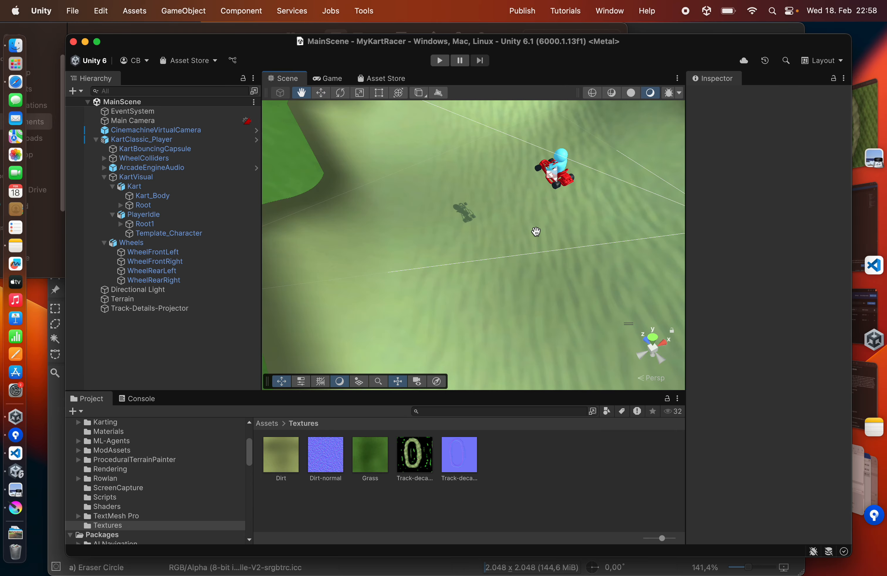
{"action": "left_click", "coordinate": [440, 60]}
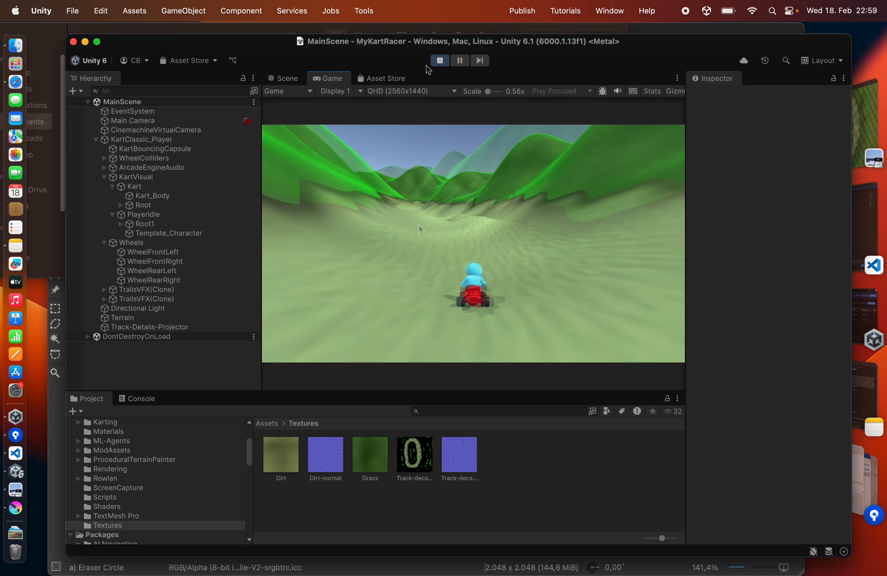
{"action": "left_click", "coordinate": [436, 60]}
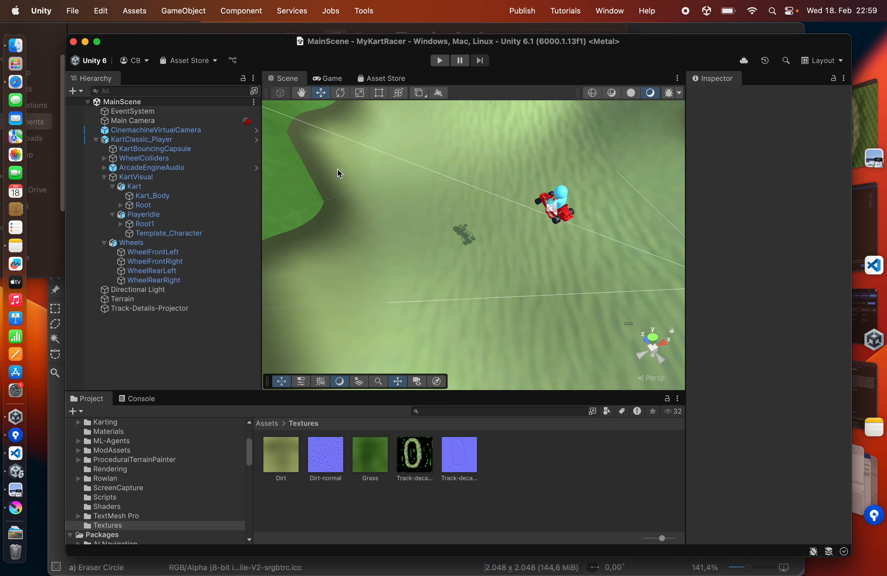
- Collapse the KartClassic_Player object in the scene hierarchy
{"action": "scroll", "coordinate": [397, 219], "scroll_direction": "down", "scroll_amount": 5}
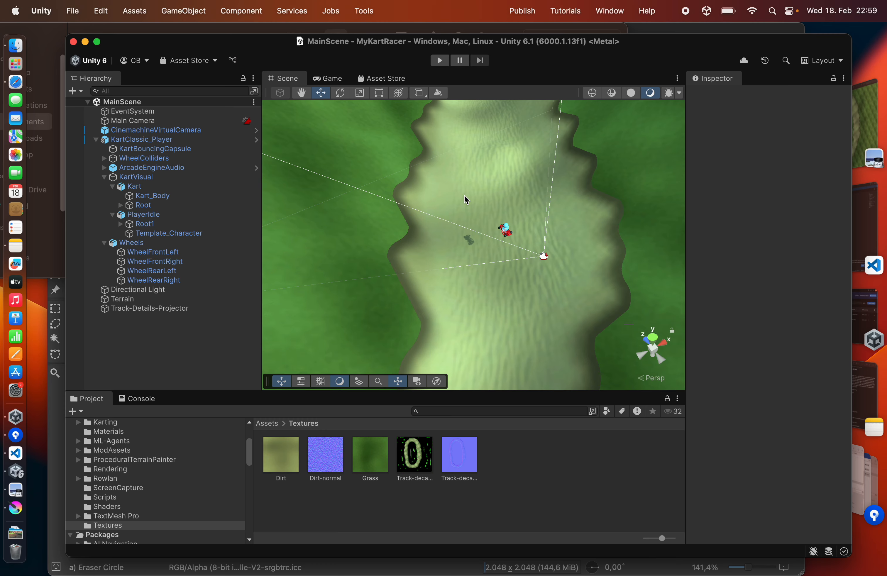
{"action": "left_click", "coordinate": [96, 140]}
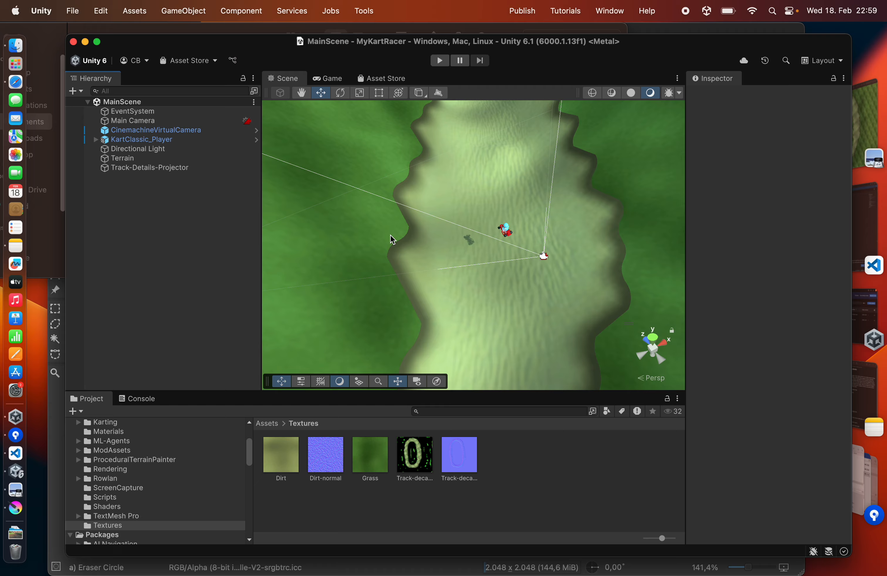
{"action": "middle_click_drag", "start_coordinate": [427, 181], "coordinate": [444, 195]}
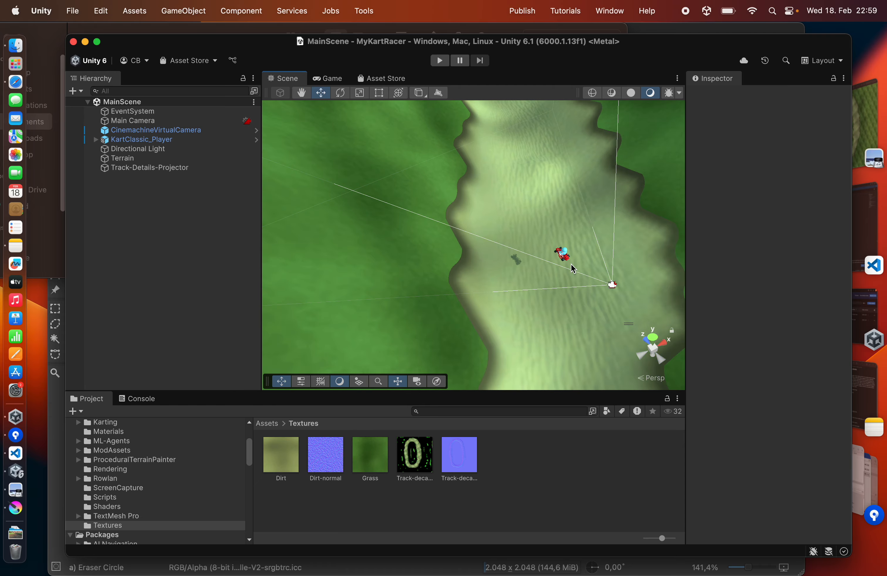
- Switch to Krita, create a new document 4096 px wide and 1024 px high, and add another paint layer to it
{"action": "key", "text": "super+Tab"}
{"action": "key", "text": "super+Tab"}
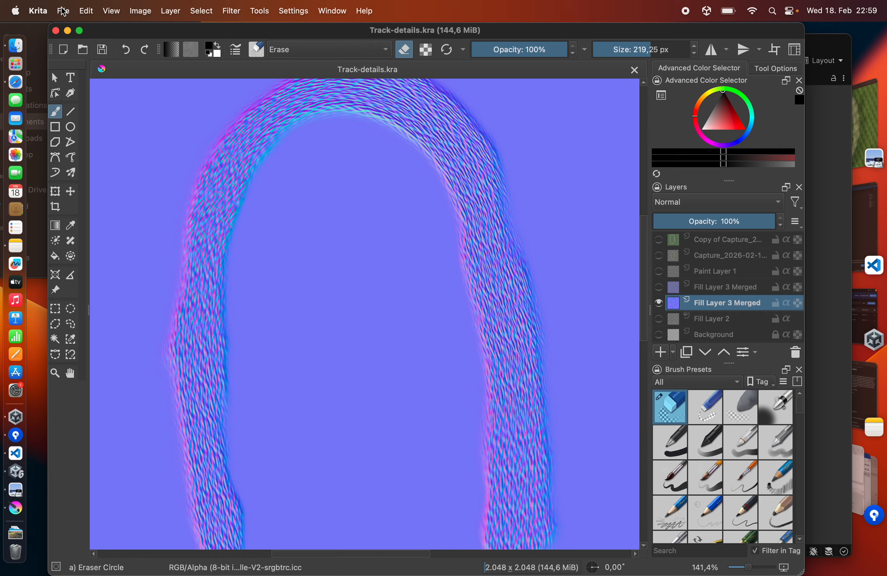
{"action": "left_click", "coordinate": [63, 11]}
{"action": "left_click", "coordinate": [71, 32]}
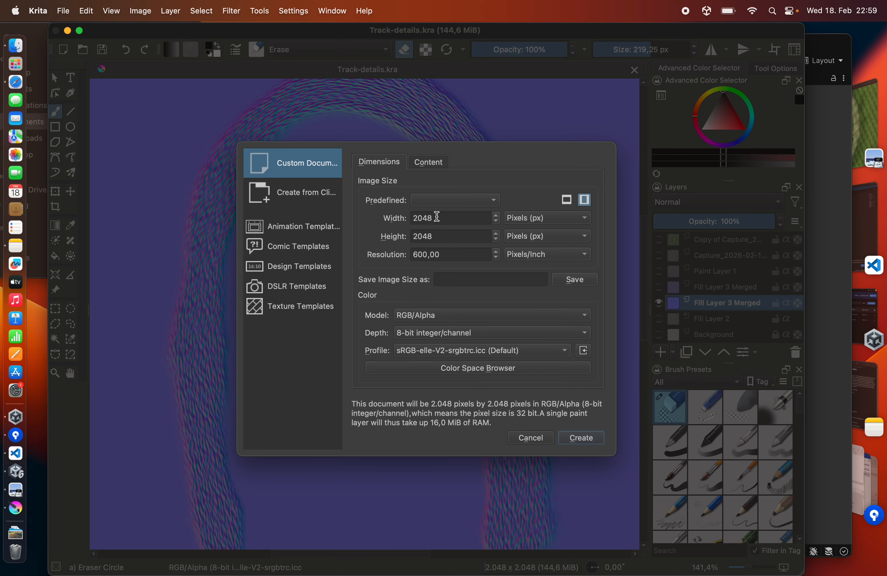
{"action": "key", "text": "Tab"}
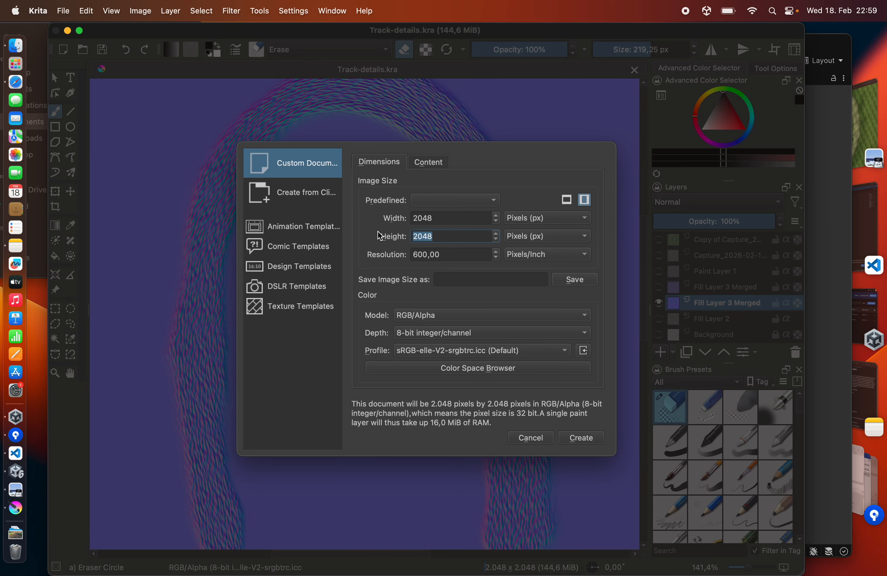
{"action": "double_click", "coordinate": [428, 219]}
{"action": "type", "text": "4096"}
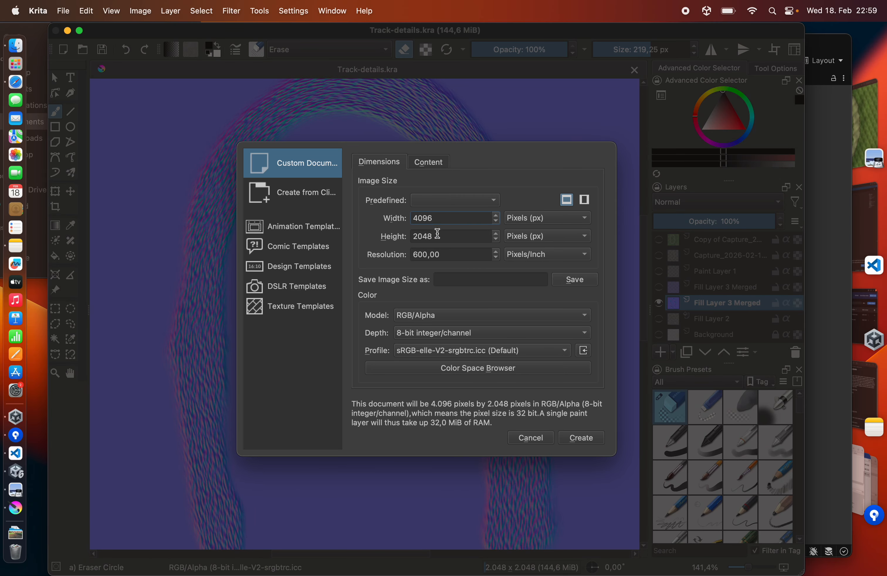
{"action": "double_click", "coordinate": [438, 234]}
{"action": "type", "text": "1024"}
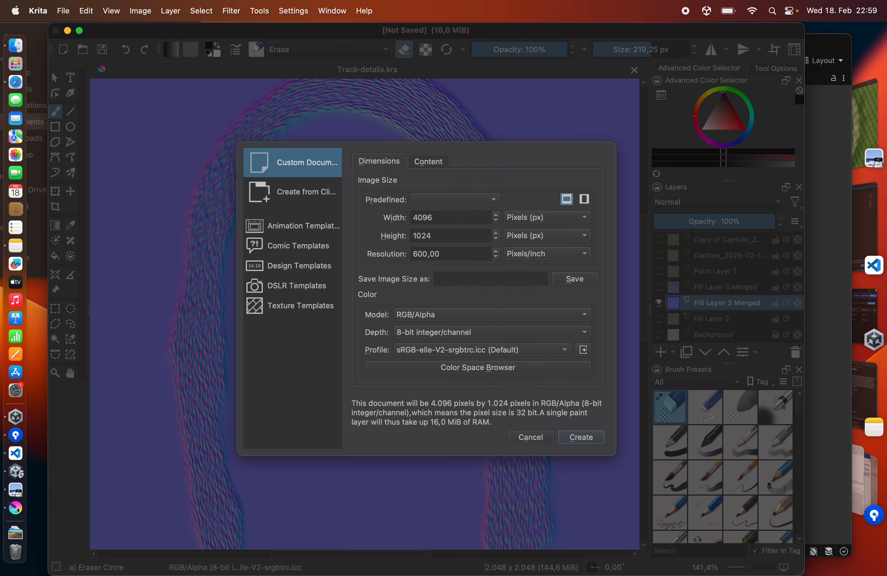
{"action": "key", "text": "Return"}
{"action": "left_click", "coordinate": [663, 353]}
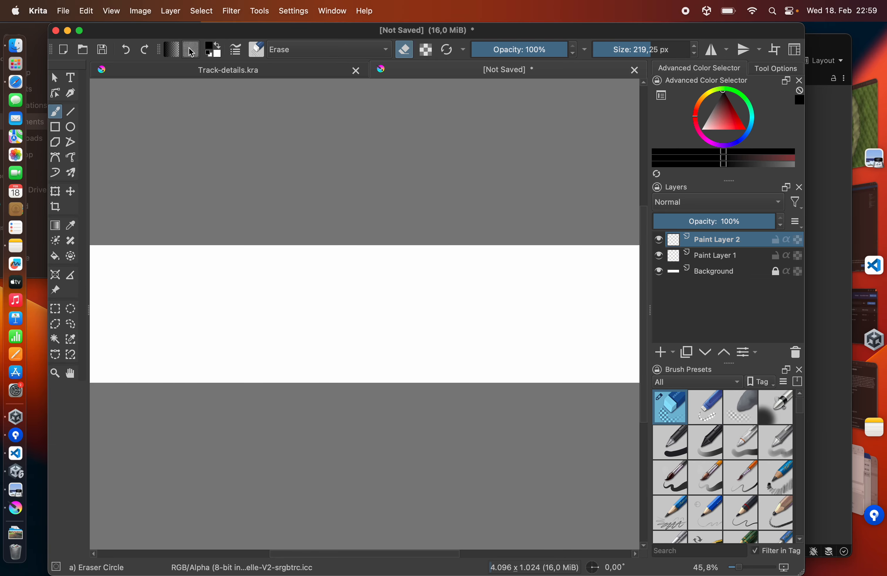
- Give the Basic-5 Size preset the predefined tires Brushes_9 tip at 360 px with spacing 1,00, and draw a straight horizontal tire track
{"action": "left_click", "coordinate": [255, 53]}
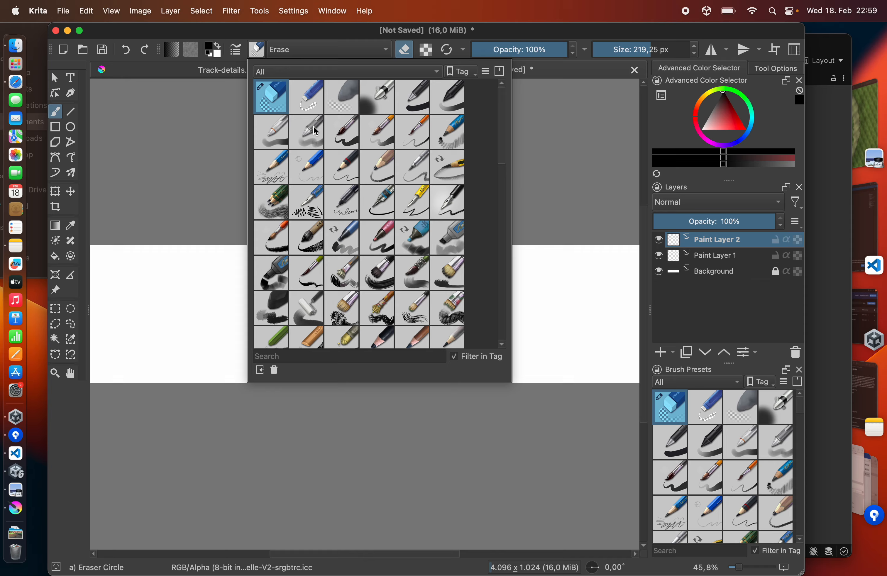
{"action": "left_click", "coordinate": [339, 127]}
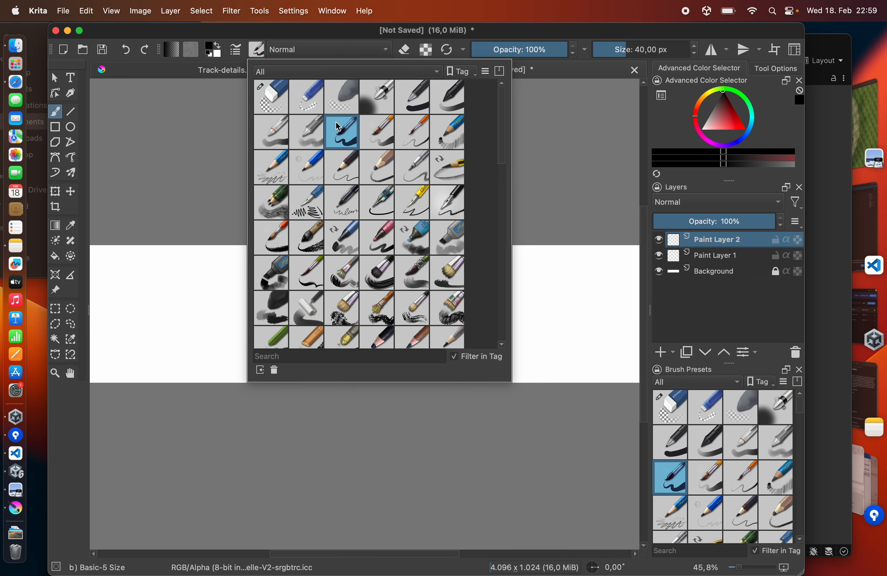
{"action": "left_click", "coordinate": [236, 50]}
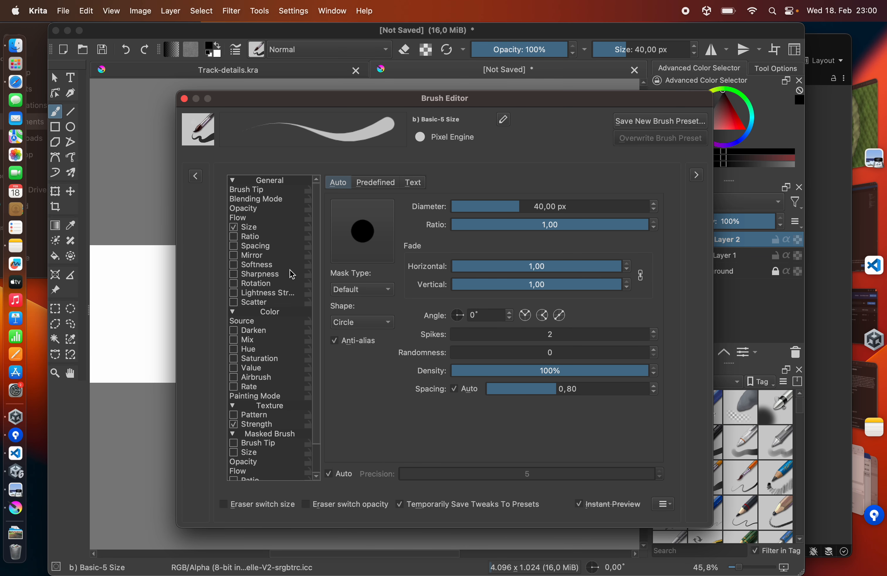
{"action": "left_click", "coordinate": [374, 182]}
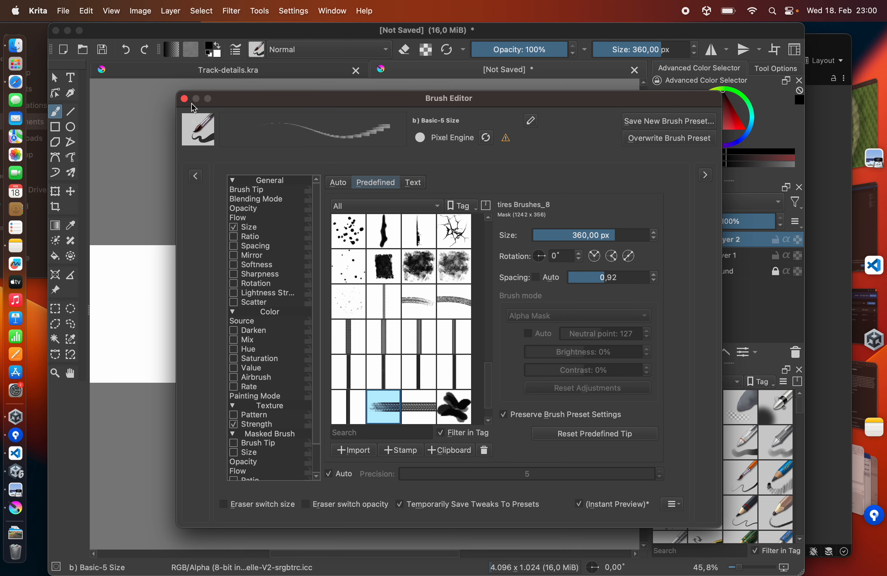
{"action": "left_click", "coordinate": [183, 98]}
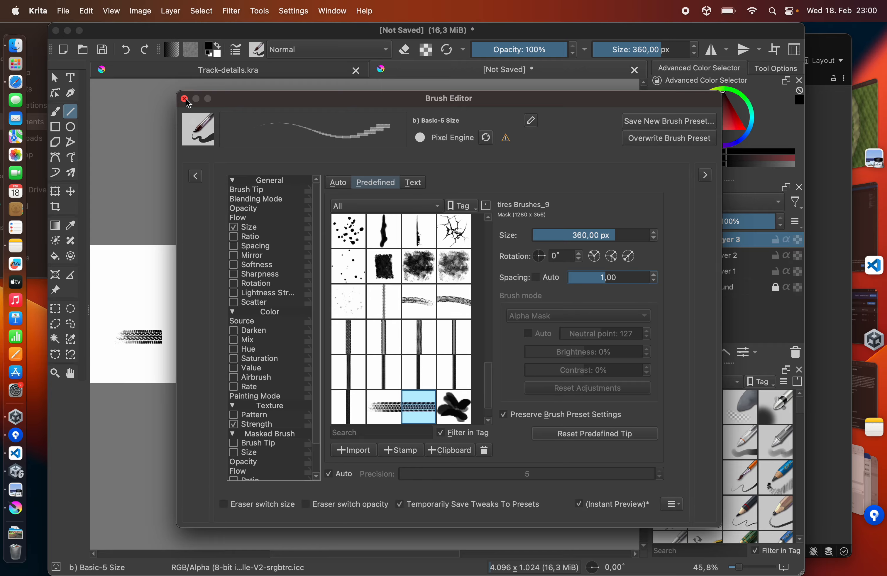
{"action": "left_click", "coordinate": [184, 98]}
{"action": "mouse_move", "coordinate": [120, 338]}
{"action": "left_mouse_down"}
{"action": "mouse_move", "coordinate": [356, 346]}
{"action": "mouse_move", "coordinate": [499, 338]}
{"action": "left_mouse_up"}
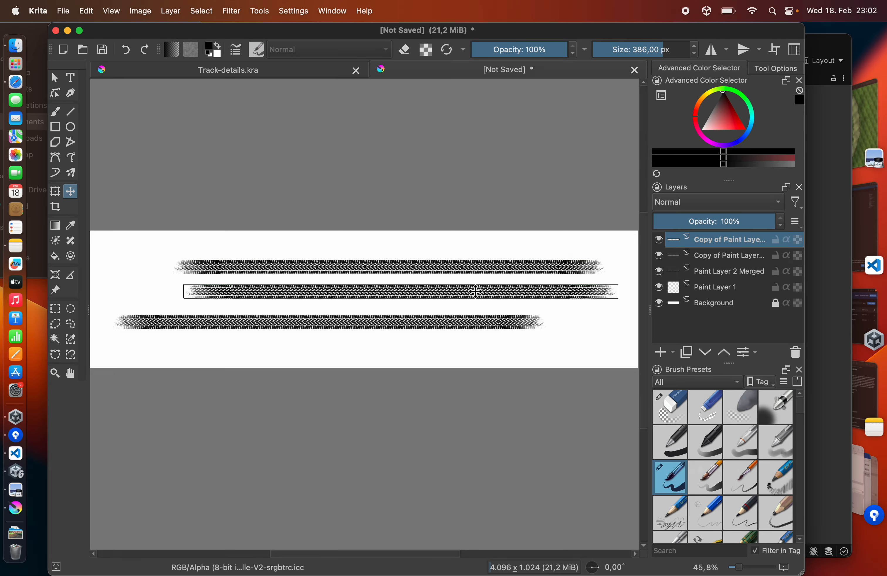
- Move the selected tire-track copy lower on the canvas, duplicate the layer again and place a copy near the canvas's upper edge
{"action": "left_click_drag", "start_coordinate": [473, 291], "coordinate": [416, 332]}
{"action": "left_click", "coordinate": [686, 352]}
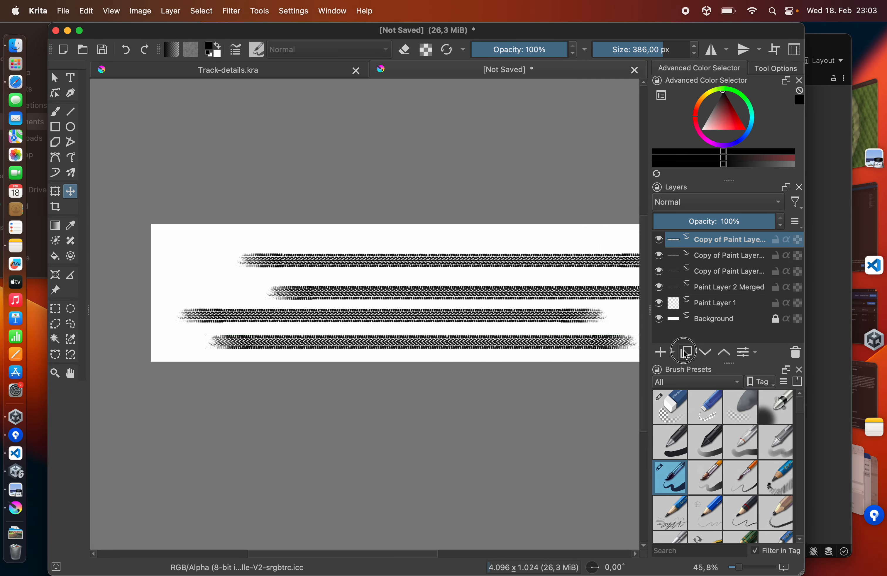
{"action": "left_click_drag", "start_coordinate": [489, 260], "coordinate": [459, 159]}
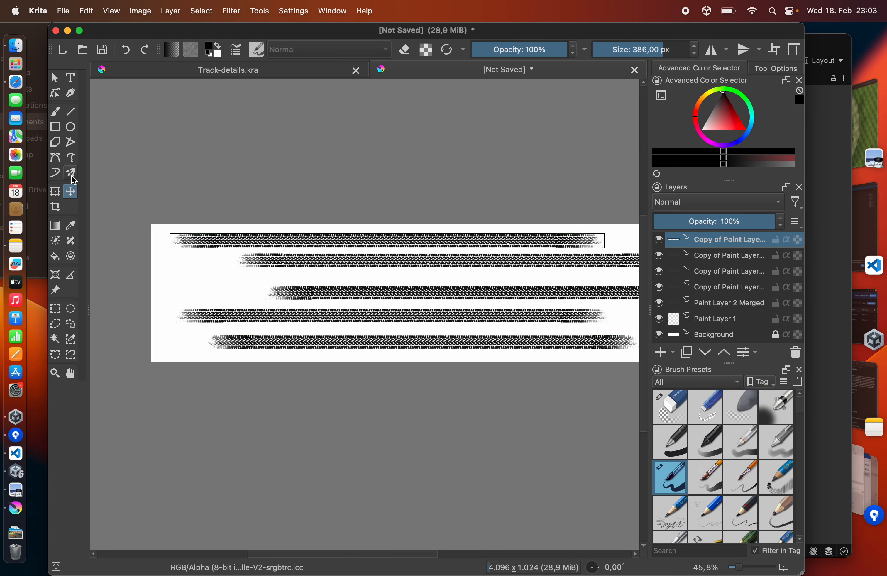
- Rotate the uppermost tire track clockwise and shift it down across its neighbour, then tilt the lowest track slightly counter-clockwise
{"action": "left_click", "coordinate": [55, 191]}
{"action": "left_click_drag", "start_coordinate": [127, 228], "coordinate": [131, 202]}
{"action": "left_click_drag", "start_coordinate": [389, 241], "coordinate": [393, 258]}
{"action": "left_click", "coordinate": [728, 255]}
{"action": "left_click_drag", "start_coordinate": [254, 407], "coordinate": [257, 416]}
{"action": "left_click_drag", "start_coordinate": [306, 346], "coordinate": [299, 342]}
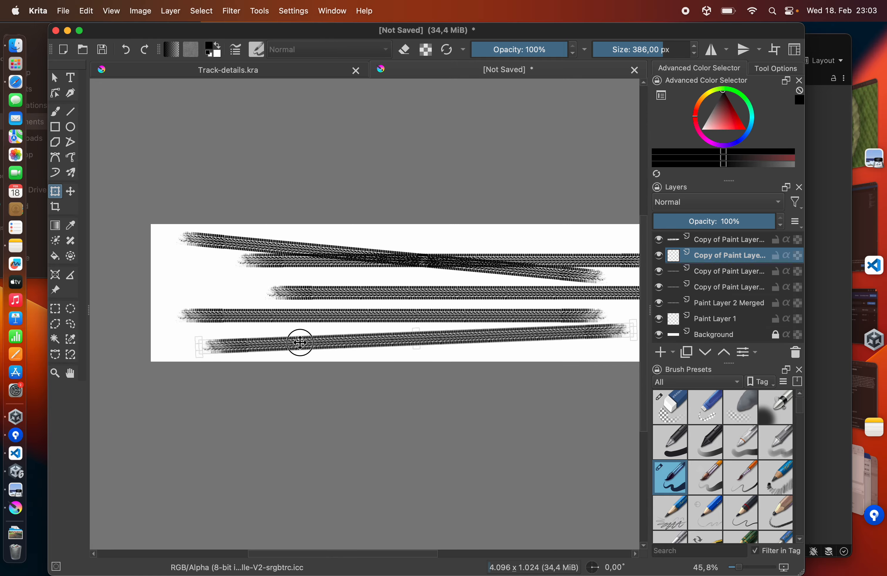
- Tilt the middle tire-track copy and the second copy from the canvas's upper edge slightly with the Transform tool
{"action": "left_click", "coordinate": [717, 271]}
{"action": "left_click", "coordinate": [54, 191]}
{"action": "left_click_drag", "start_coordinate": [407, 192], "coordinate": [402, 196]}
{"action": "scroll", "coordinate": [430, 202], "scroll_direction": "right", "scroll_amount": 4}
{"action": "left_click", "coordinate": [702, 287]}
{"action": "left_click", "coordinate": [293, 217]}
{"action": "left_click_drag", "start_coordinate": [318, 136], "coordinate": [311, 138]}
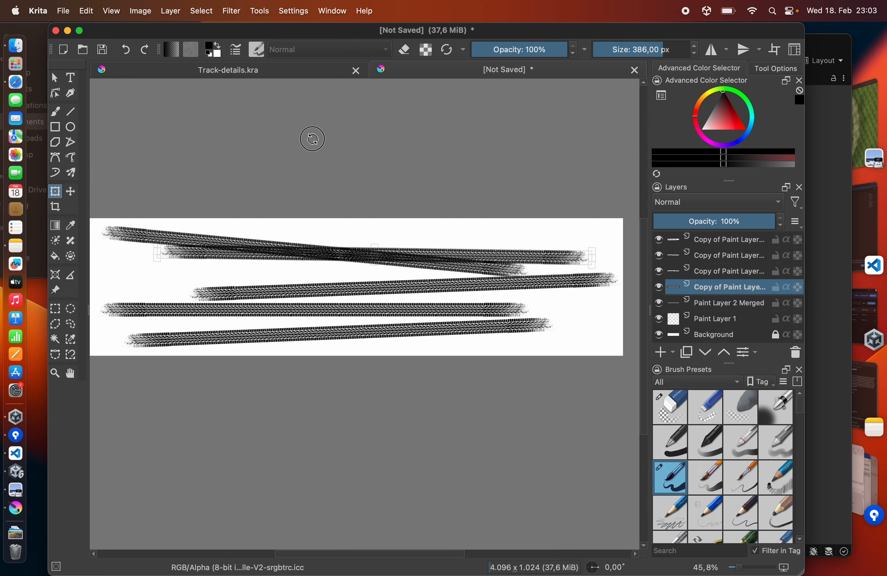
- Apply the Height to Normal Map filter to the merged tire-track layer with Sobel, the Blue channel and 1,00 radii
{"action": "left_click", "coordinate": [233, 10]}
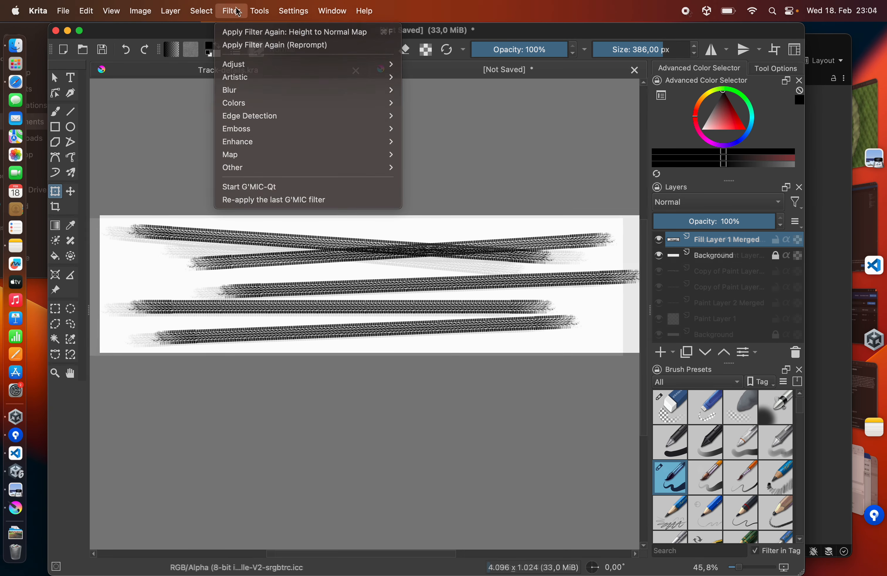
{"action": "mouse_move", "coordinate": [265, 121]}
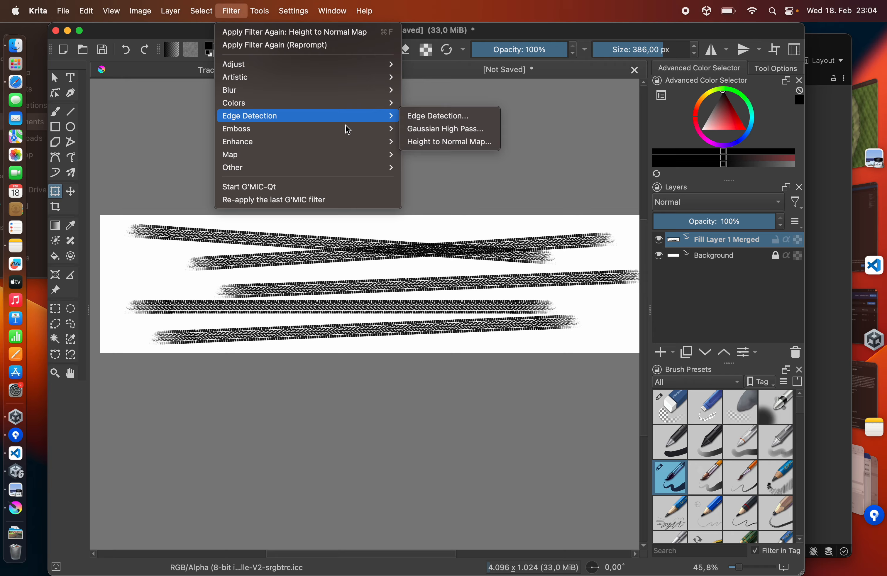
{"action": "left_click", "coordinate": [430, 142]}
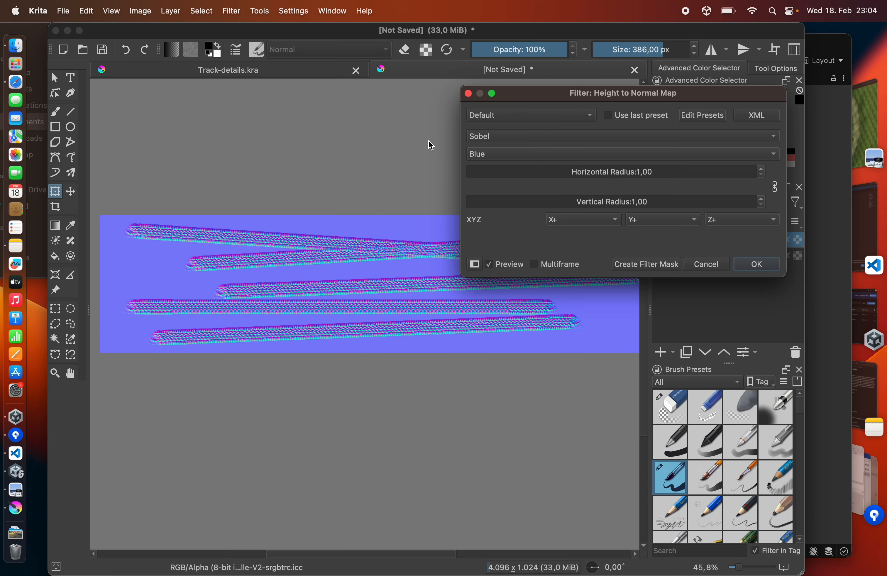
{"action": "left_click", "coordinate": [745, 269]}
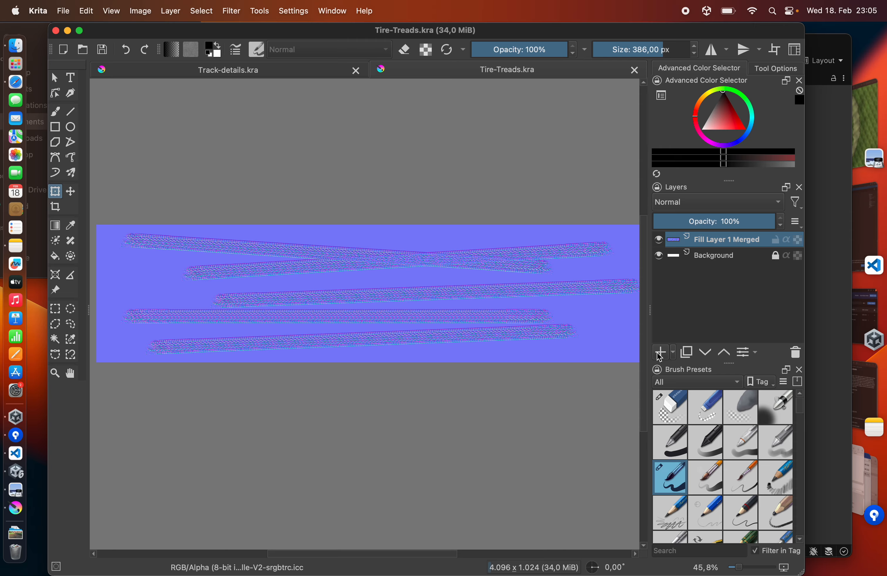
- Add a fill layer above the normal-map layer and give it a yellow-green Color Overlay style with Multiply blending at 75 % opacity
{"action": "left_click", "coordinate": [675, 356]}
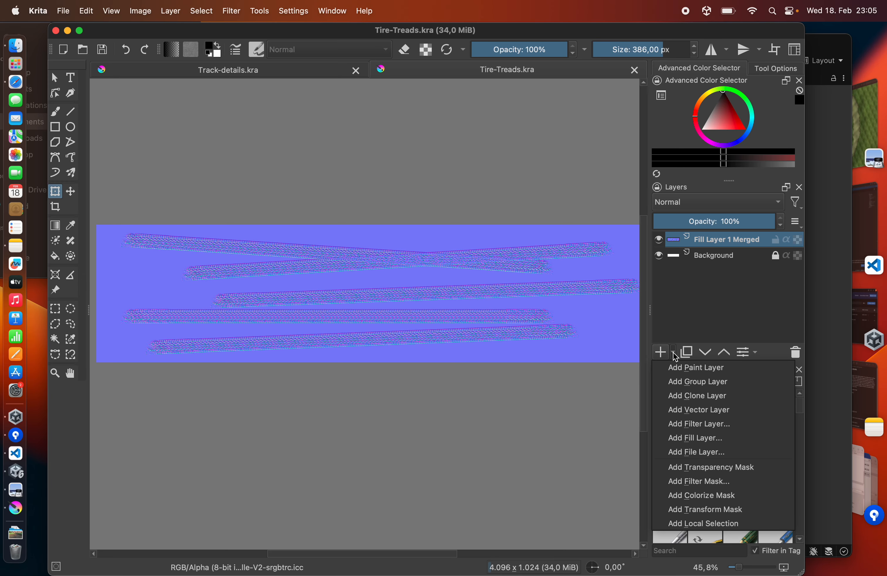
{"action": "left_click", "coordinate": [695, 438]}
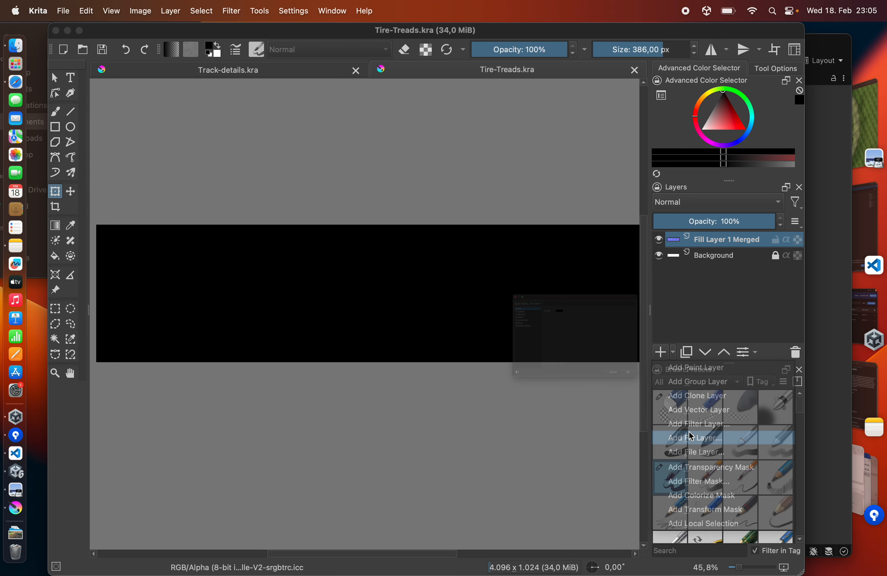
{"action": "left_click", "coordinate": [405, 305]}
{"action": "left_click_drag", "start_coordinate": [529, 264], "coordinate": [481, 303]}
{"action": "left_click", "coordinate": [714, 481]}
{"action": "right_click", "coordinate": [659, 238]}
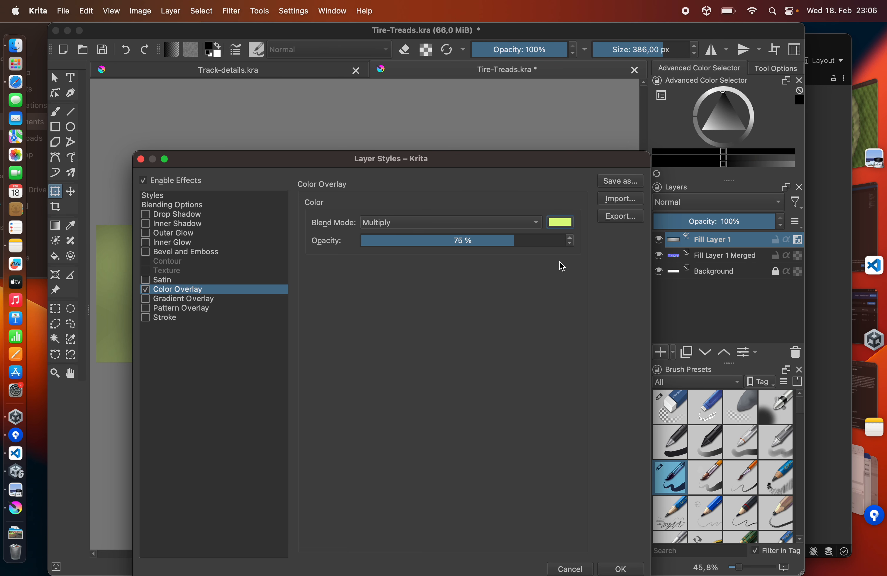
{"action": "left_click_drag", "start_coordinate": [480, 156], "coordinate": [534, 84]}
{"action": "left_click", "coordinate": [673, 494]}
- Add a second fill layer filled with the solid green color #a5c06a
{"action": "left_click", "coordinate": [673, 352]}
{"action": "left_click", "coordinate": [695, 438]}
{"action": "left_click", "coordinate": [583, 263]}
{"action": "left_click", "coordinate": [452, 233]}
{"action": "left_click", "coordinate": [453, 297]}
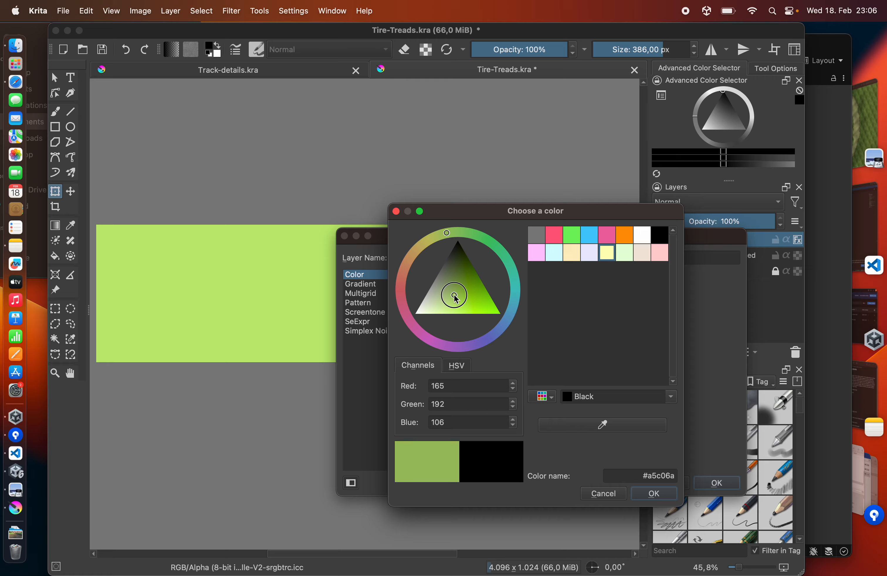
{"action": "left_click", "coordinate": [653, 493]}
{"action": "left_click", "coordinate": [715, 482]}
- Set the solid green fill layer's opacity to 47% and merge it with the fill layer beneath
{"action": "mouse_move", "coordinate": [710, 221]}
{"action": "left_mouse_down"}
{"action": "mouse_move", "coordinate": [696, 221]}
{"action": "mouse_move", "coordinate": [710, 222]}
{"action": "left_mouse_up"}
{"action": "left_click", "coordinate": [675, 254], "text": "shift"}
{"action": "right_click", "coordinate": [714, 235]}
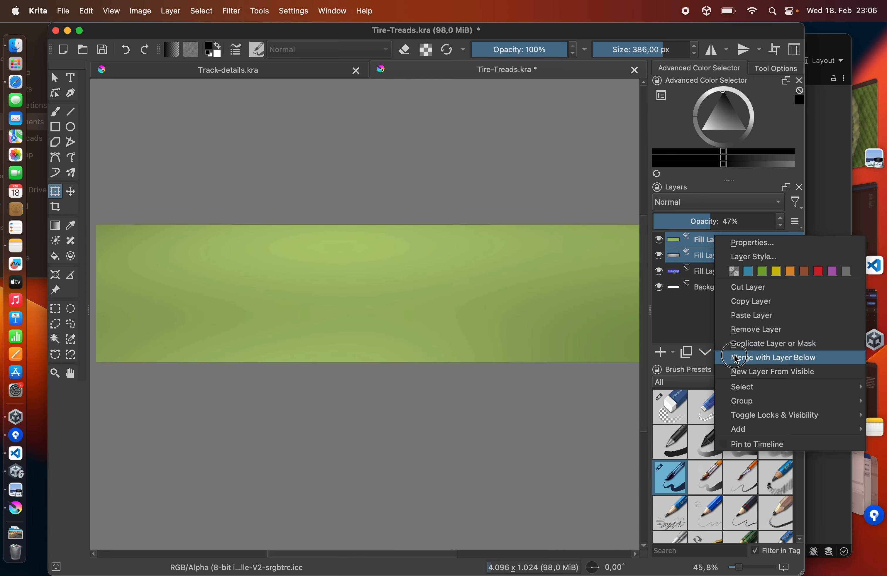
{"action": "left_click", "coordinate": [734, 357]}
- Add a transparency mask to the merged green layer and switch to the Gradient tool
{"action": "right_click", "coordinate": [709, 240]}
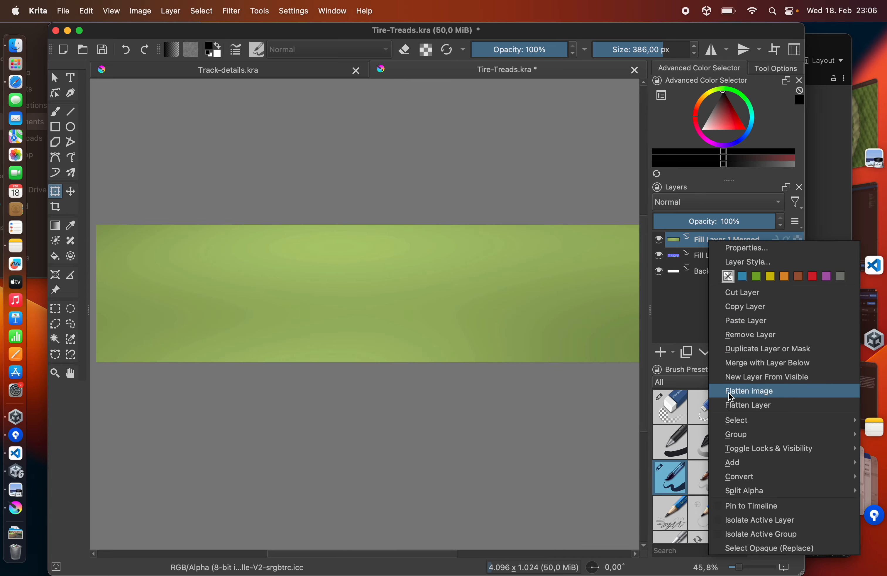
{"action": "mouse_move", "coordinate": [732, 462]}
{"action": "left_click", "coordinate": [692, 459]}
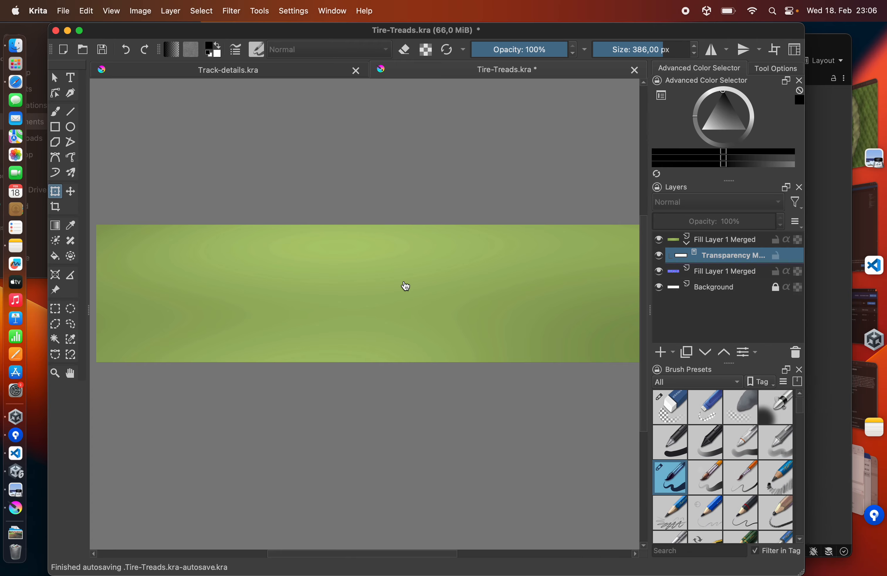
{"action": "key", "text": "g"}
{"action": "left_click_drag", "start_coordinate": [95, 293], "coordinate": [127, 294]}
{"action": "left_click_drag", "start_coordinate": [361, 226], "coordinate": [362, 253]}
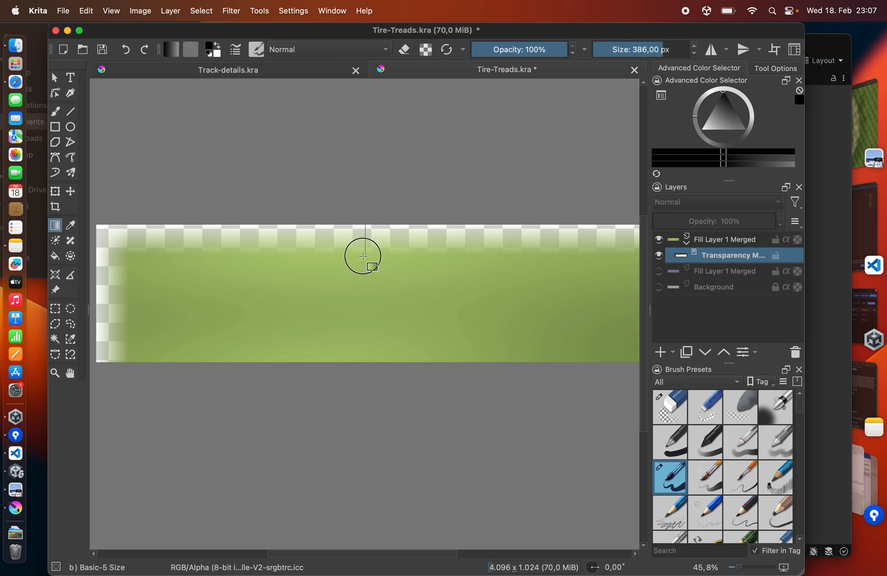
{"action": "key", "text": "super+z"}
{"action": "key", "text": "super+z"}
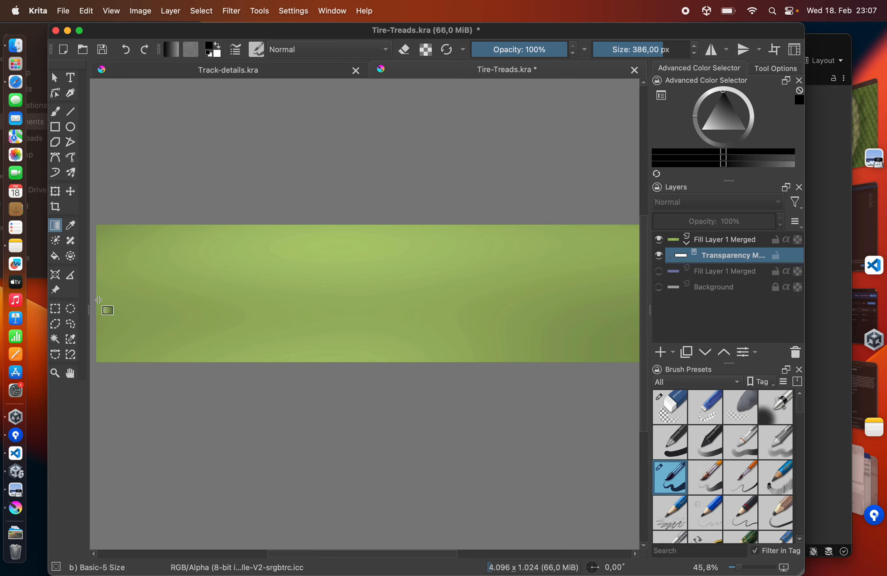
- Draw short gradients on the transparency mask inward from all four canvas edges to fade the green layer's borders
{"action": "left_click_drag", "start_coordinate": [97, 300], "coordinate": [124, 300]}
{"action": "left_click_drag", "start_coordinate": [270, 226], "coordinate": [271, 249]}
{"action": "left_click_drag", "start_coordinate": [298, 364], "coordinate": [298, 340]}
{"action": "scroll", "coordinate": [381, 355], "scroll_direction": "right", "scroll_amount": 5}
{"action": "left_click_drag", "start_coordinate": [445, 304], "coordinate": [421, 303]}
{"action": "scroll", "coordinate": [374, 320], "scroll_direction": "left", "scroll_amount": 8}
{"action": "scroll", "coordinate": [375, 320], "scroll_direction": "right", "scroll_amount": 5}
- Select the green layer and export the image to the HowTo folder as the PNG Tire-Treads-albedo
{"action": "left_click", "coordinate": [725, 239]}
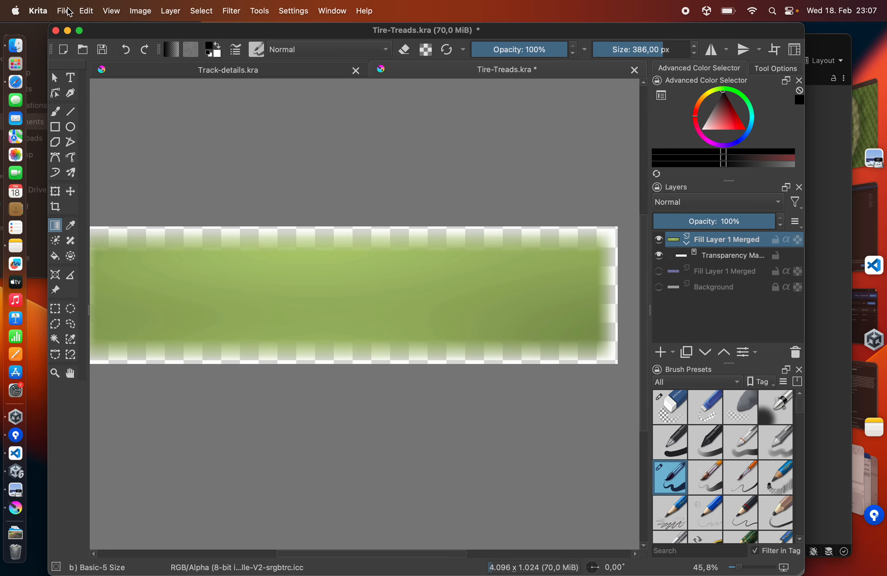
{"action": "left_click", "coordinate": [63, 11]}
{"action": "left_click", "coordinate": [76, 142]}
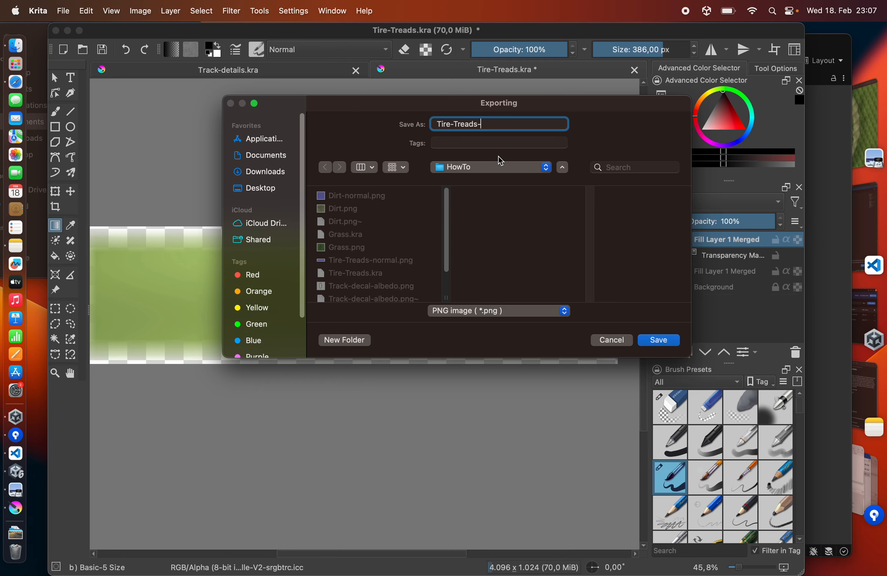
{"action": "type", "text": "-albedo"}
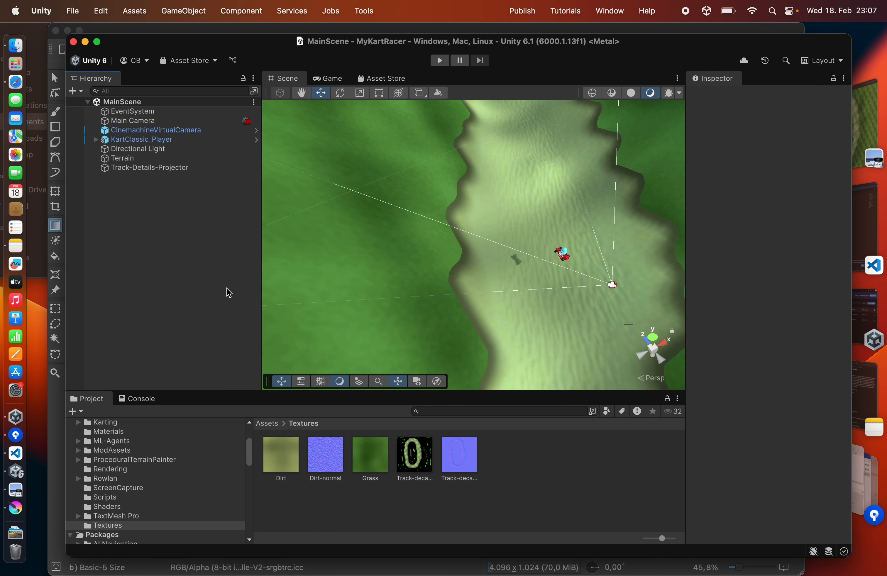
- In Unity, create a URP Decal Projector in MainScene and name it TireTreads
{"action": "right_click", "coordinate": [154, 196]}
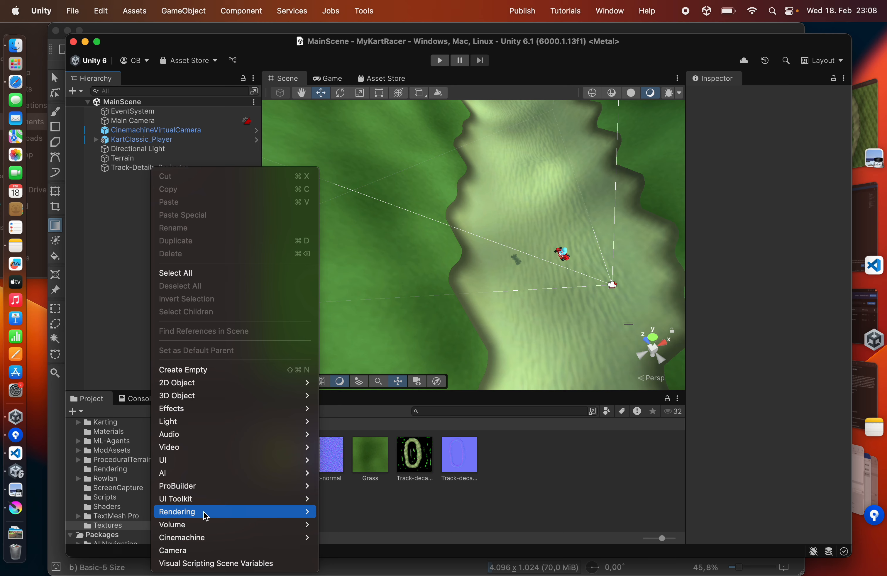
{"action": "mouse_move", "coordinate": [232, 512]}
{"action": "left_click", "coordinate": [344, 512]}
{"action": "type", "text": "TireTreads"}
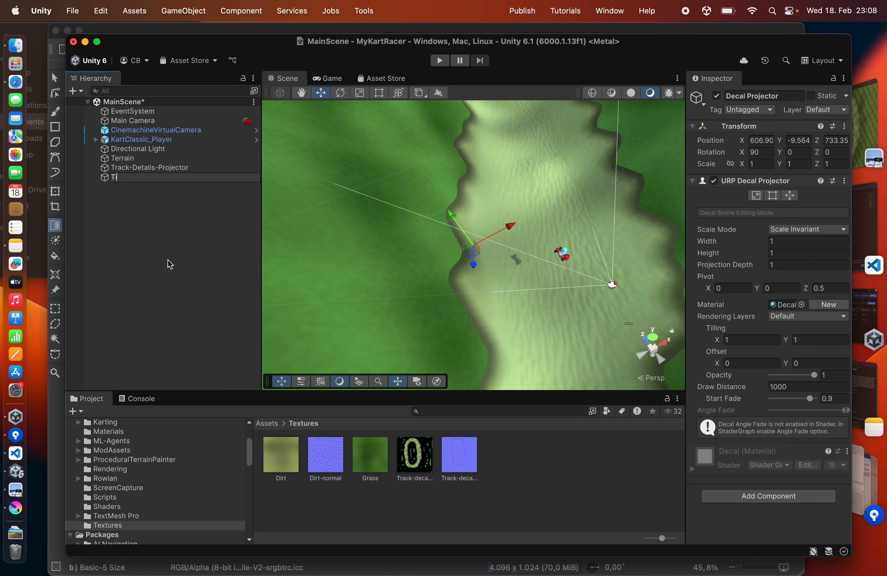
{"action": "key", "text": "Return"}
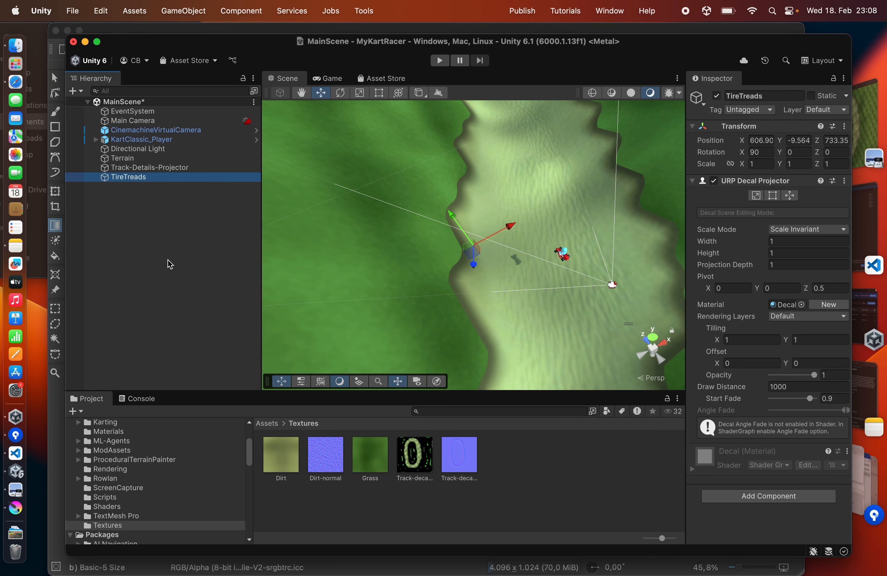
- Move the TireTreads projector above the dirt track to about X 618.7, Y 22.2, Z 733.35
{"action": "left_click_drag", "start_coordinate": [355, 246], "coordinate": [299, 184], "text": "alt"}
{"action": "left_click_drag", "start_coordinate": [474, 279], "coordinate": [482, 169]}
{"action": "key", "text": "f"}
{"action": "scroll", "coordinate": [420, 175], "scroll_direction": "down", "scroll_amount": 3}
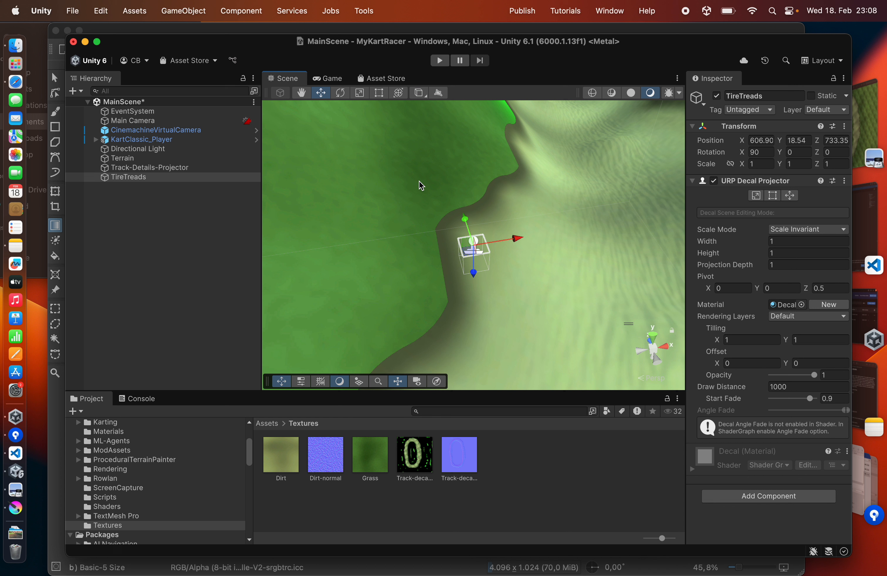
{"action": "left_click_drag", "start_coordinate": [514, 235], "coordinate": [642, 217]}
{"action": "scroll", "coordinate": [479, 249], "scroll_direction": "down", "scroll_amount": 5}
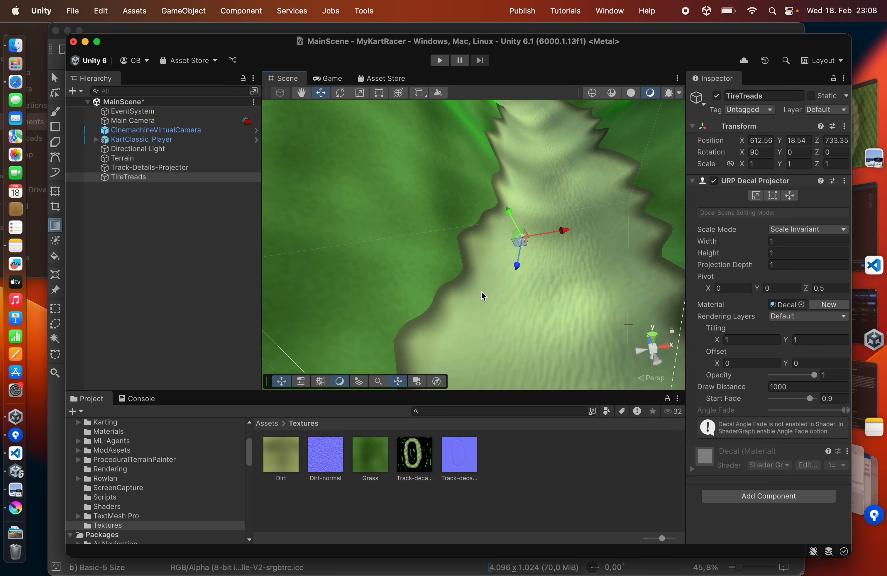
{"action": "left_click_drag", "start_coordinate": [480, 293], "coordinate": [625, 243], "text": "alt"}
{"action": "left_click_drag", "start_coordinate": [566, 270], "coordinate": [579, 246]}
- Create a new material named TireTreads in the Materials folder
{"action": "left_click", "coordinate": [100, 432]}
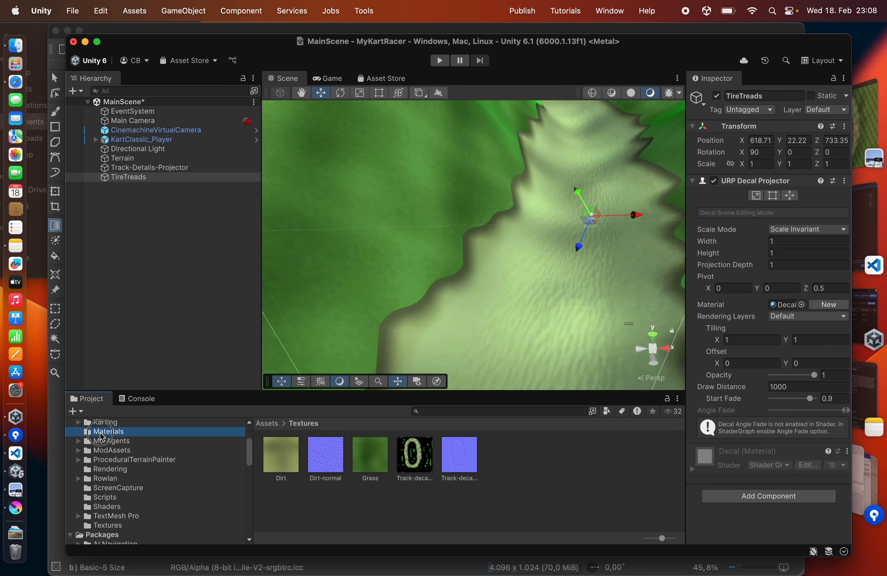
{"action": "right_click", "coordinate": [399, 455]}
{"action": "mouse_move", "coordinate": [485, 260]}
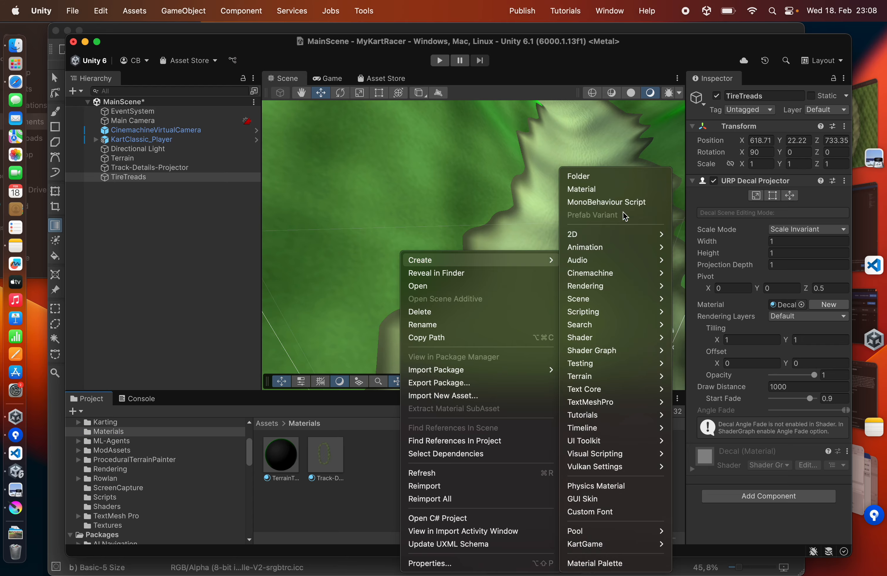
{"action": "left_click", "coordinate": [616, 190]}
{"action": "type", "text": "TireTrea"}
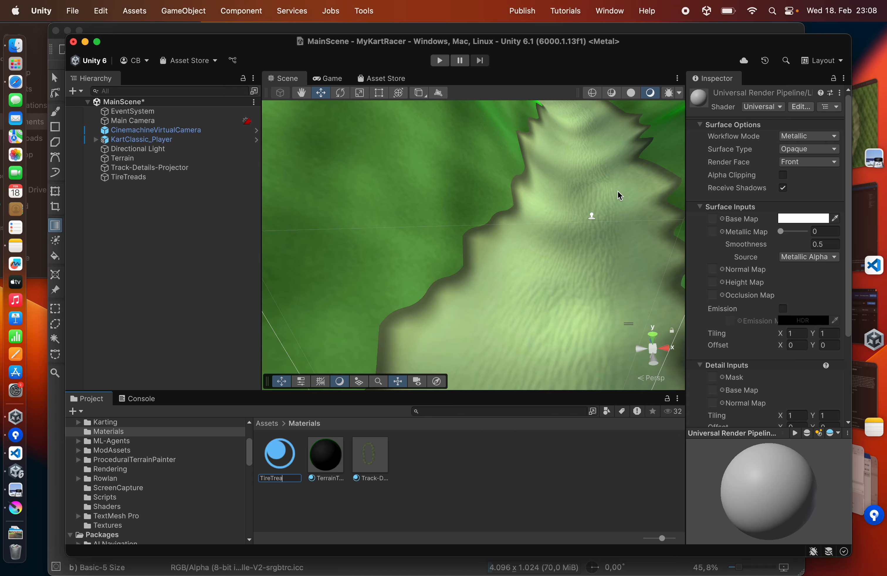
{"action": "type", "text": "ds"}
{"action": "key", "text": "Return"}
- Set the TireTreads material's shader to the Shader Graphs Decal shader
{"action": "left_click", "coordinate": [757, 107]}
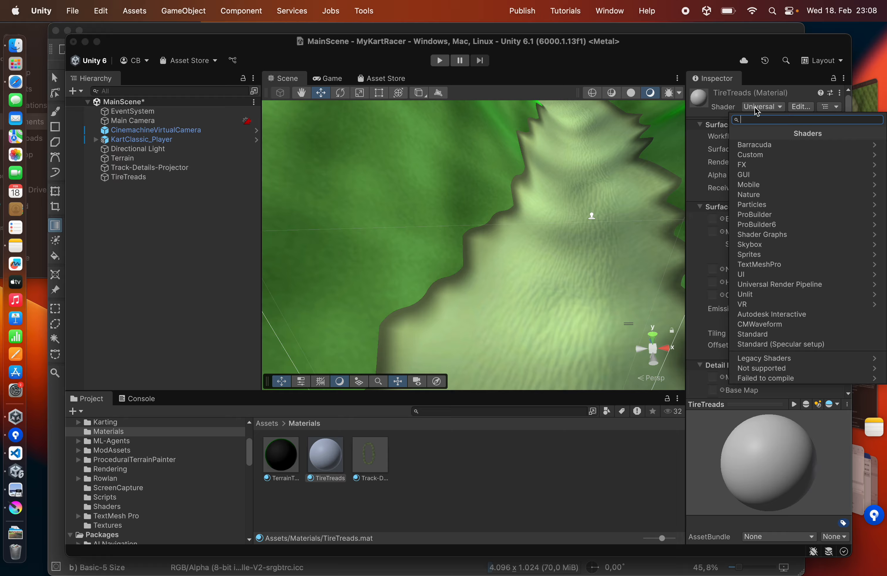
{"action": "type", "text": "decal"}
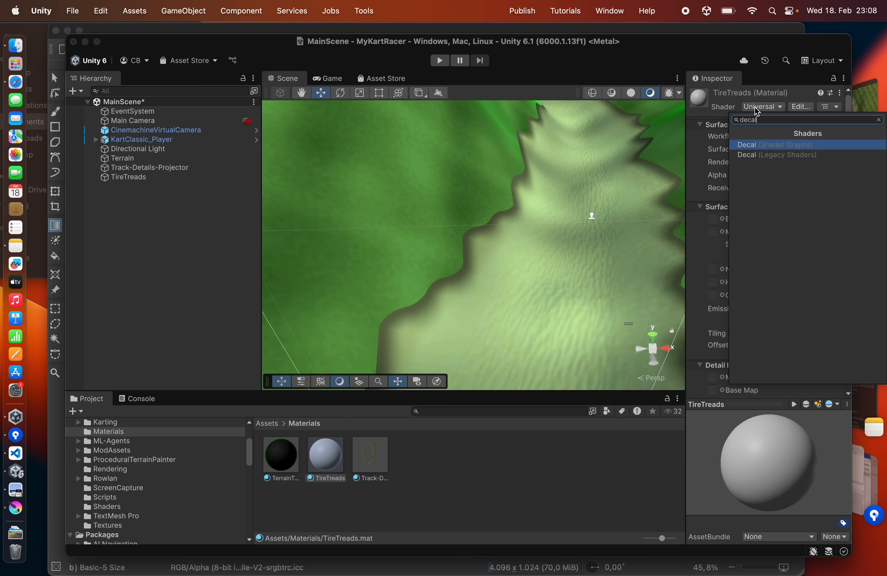
{"action": "key", "text": "Return"}
- Import Tire-Treads-albedo.png and Tire-Treads-normal.png from the HowTo folder in Finder into the project's Textures folder
{"action": "scroll", "coordinate": [114, 509], "scroll_direction": "down", "scroll_amount": 1}
{"action": "left_click", "coordinate": [114, 507]}
{"action": "key", "text": "super+Tab"}
{"action": "key", "text": "super+Tab"}
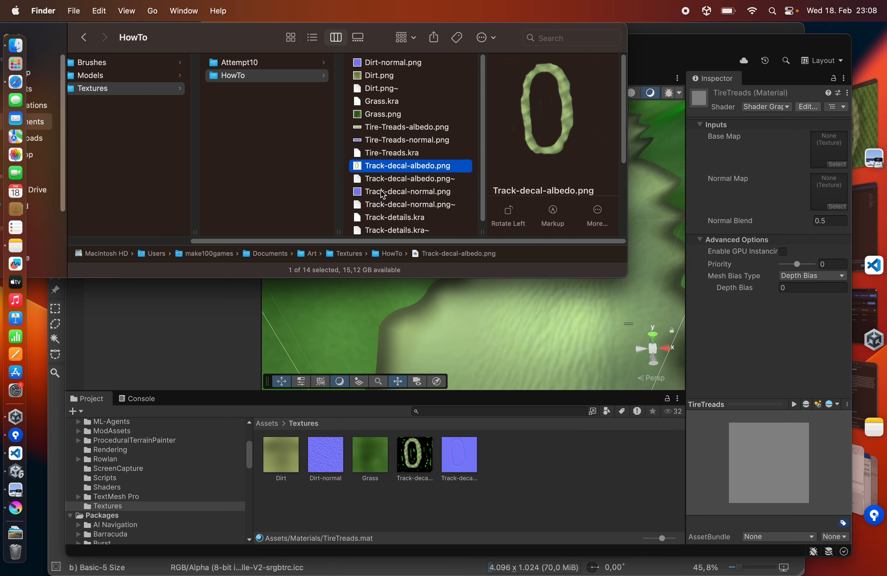
{"action": "scroll", "coordinate": [383, 194], "scroll_direction": "down", "scroll_amount": 1}
{"action": "left_click", "coordinate": [391, 125]}
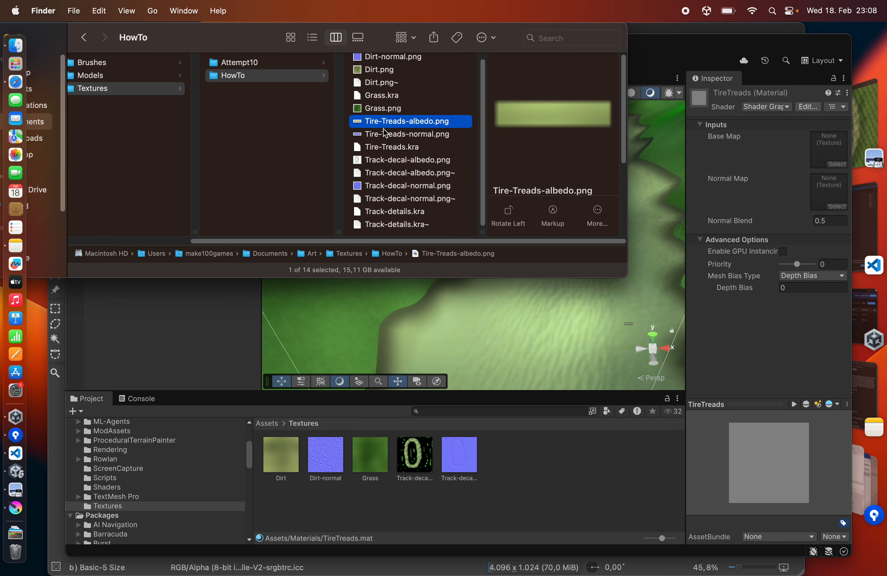
{"action": "left_click", "coordinate": [383, 135], "text": "shift"}
{"action": "left_click_drag", "start_coordinate": [383, 135], "coordinate": [544, 481]}
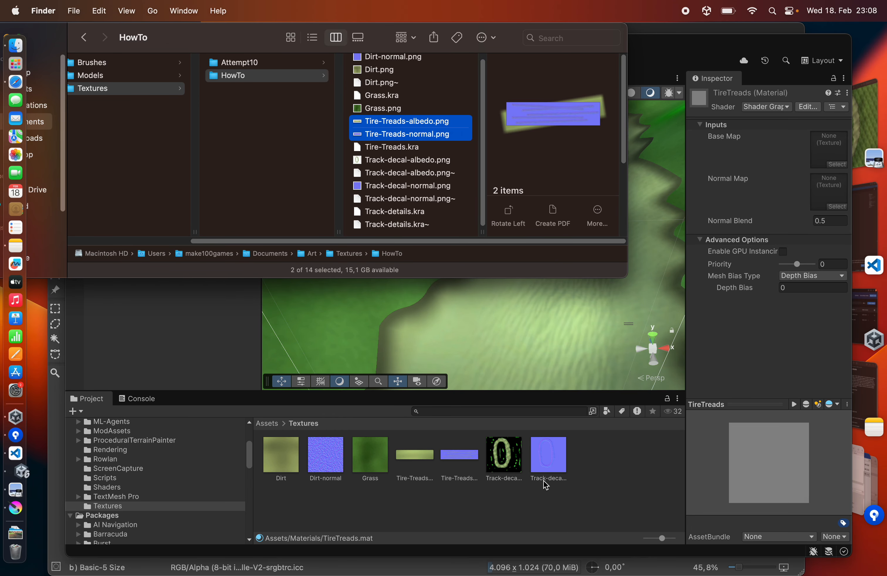
- Set the texture type of Tire-Treads-normal to Normal map and apply the import settings
{"action": "left_click", "coordinate": [787, 138]}
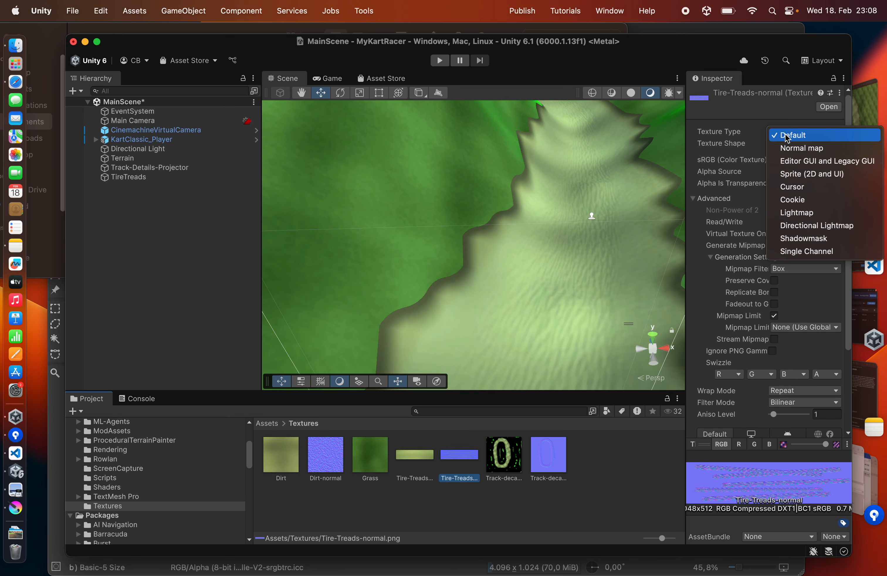
{"action": "left_click", "coordinate": [796, 147]}
{"action": "scroll", "coordinate": [766, 262], "scroll_direction": "down", "scroll_amount": 3}
{"action": "scroll", "coordinate": [114, 441], "scroll_direction": "up", "scroll_amount": 2}
- Assign the Tire-Treads normal and albedo textures to the TireTreads material's Normal Map and Base Map
{"action": "left_click", "coordinate": [112, 435]}
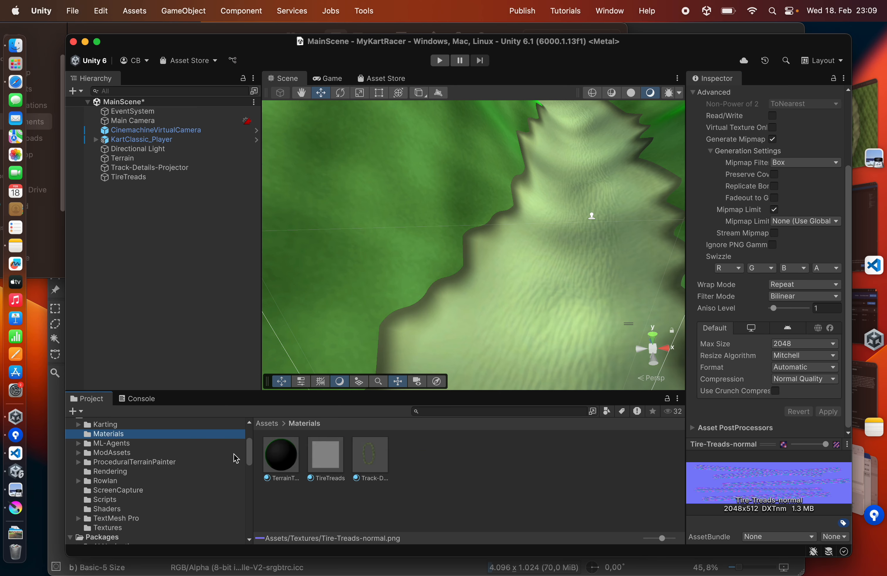
{"action": "left_click", "coordinate": [323, 462]}
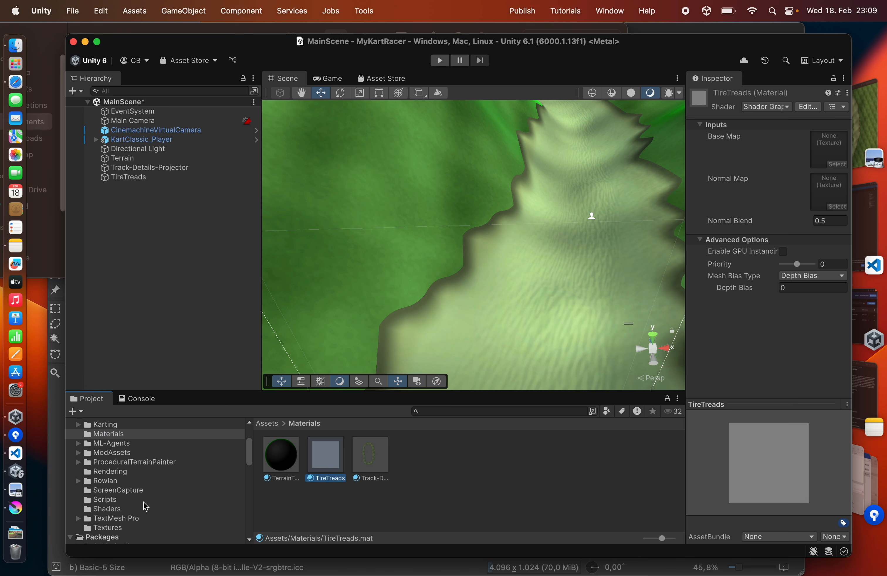
{"action": "left_click", "coordinate": [108, 529]}
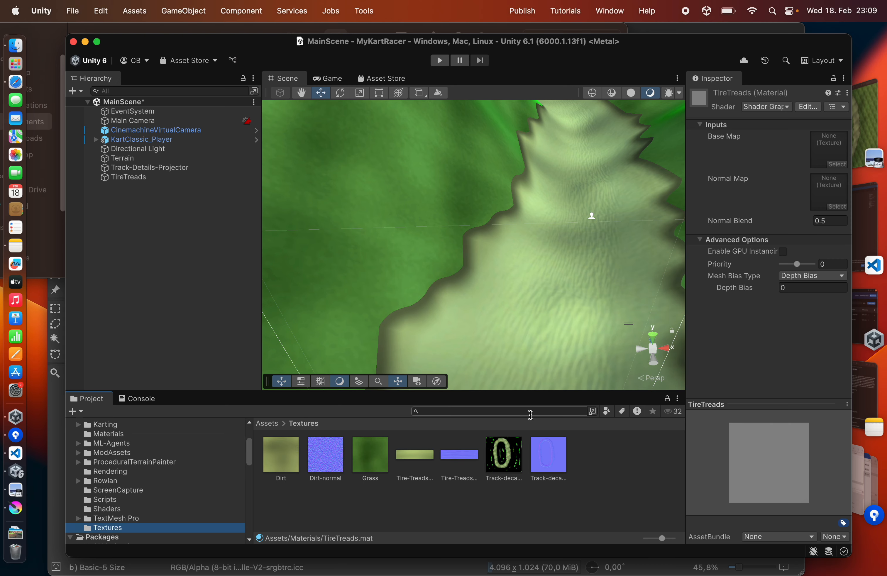
{"action": "left_click_drag", "start_coordinate": [470, 465], "coordinate": [824, 192]}
{"action": "left_click_drag", "start_coordinate": [414, 455], "coordinate": [828, 150]}
- Assign the TireTreads material from the Materials folder to the TireTreads object's URP Decal Projector
{"action": "left_click", "coordinate": [140, 180]}
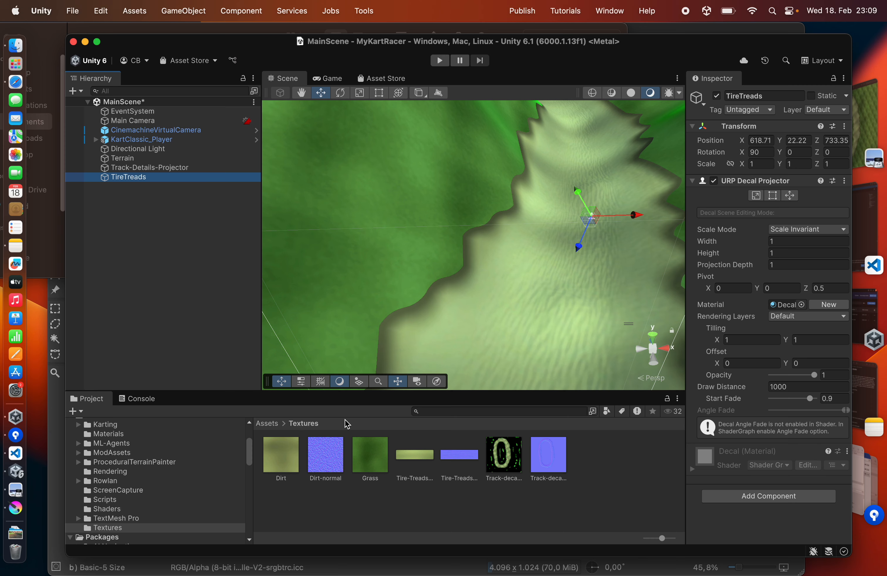
{"action": "left_click", "coordinate": [109, 434]}
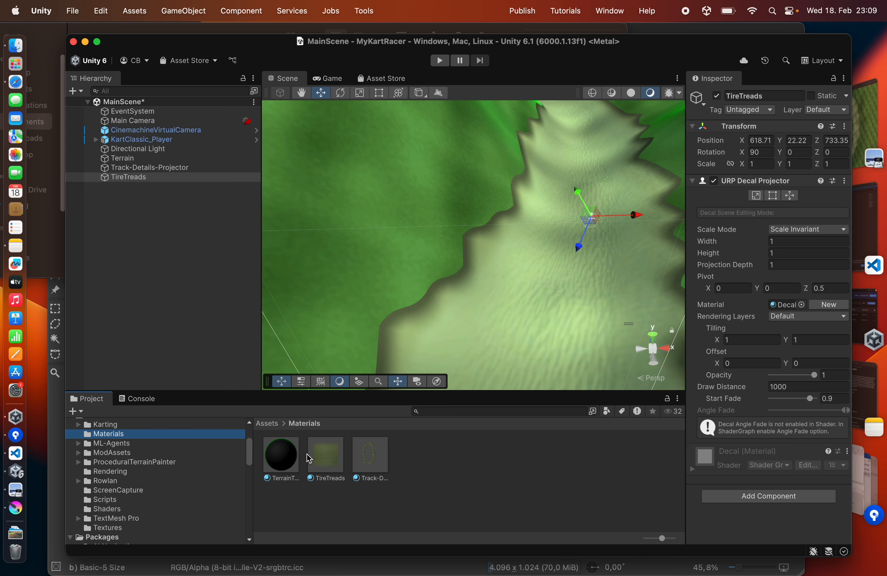
{"action": "left_click_drag", "start_coordinate": [324, 458], "coordinate": [779, 304]}
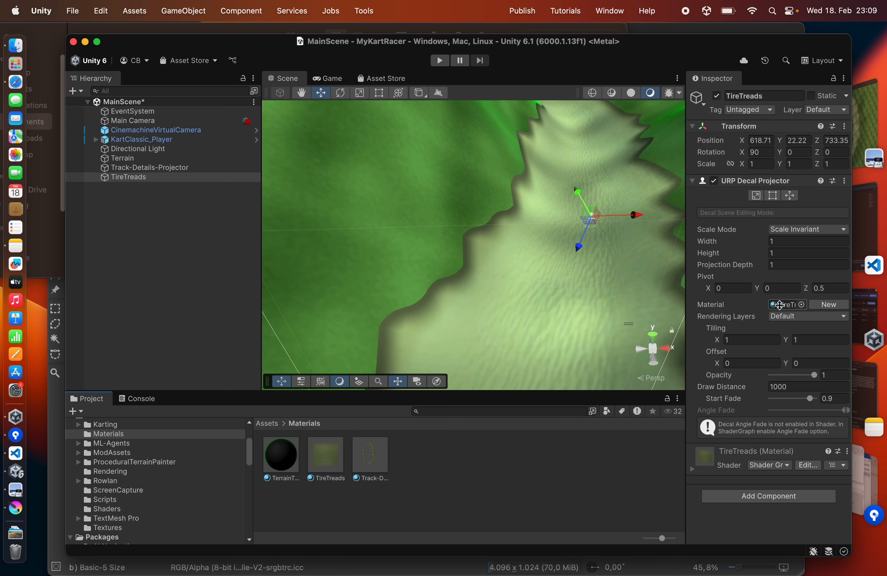
{"action": "left_click", "coordinate": [153, 168]}
{"action": "left_click", "coordinate": [137, 179]}
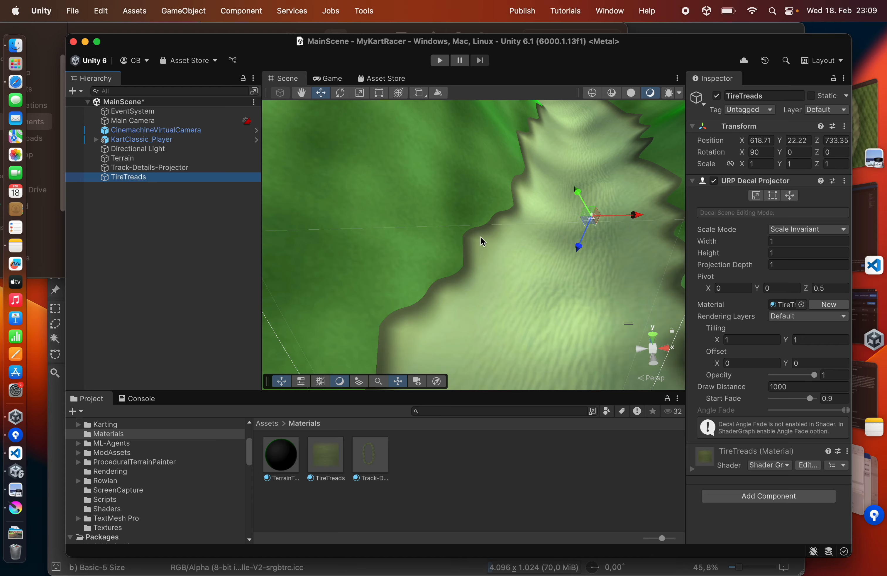
- Set the TireTreads decal projector's projection depth to 20 and inspect the projection on the track
{"action": "key", "text": "f"}
{"action": "scroll", "coordinate": [554, 263], "scroll_direction": "down", "scroll_amount": 10}
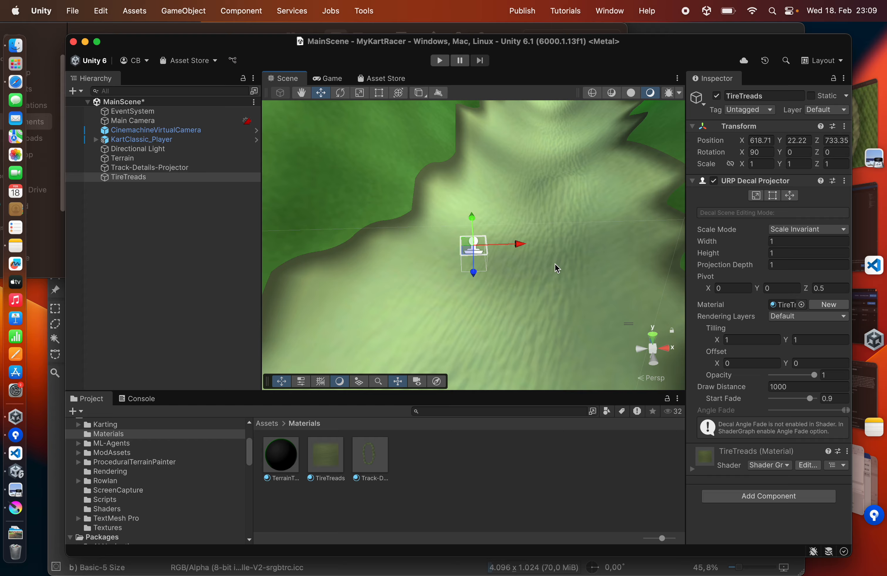
{"action": "left_click", "coordinate": [784, 265]}
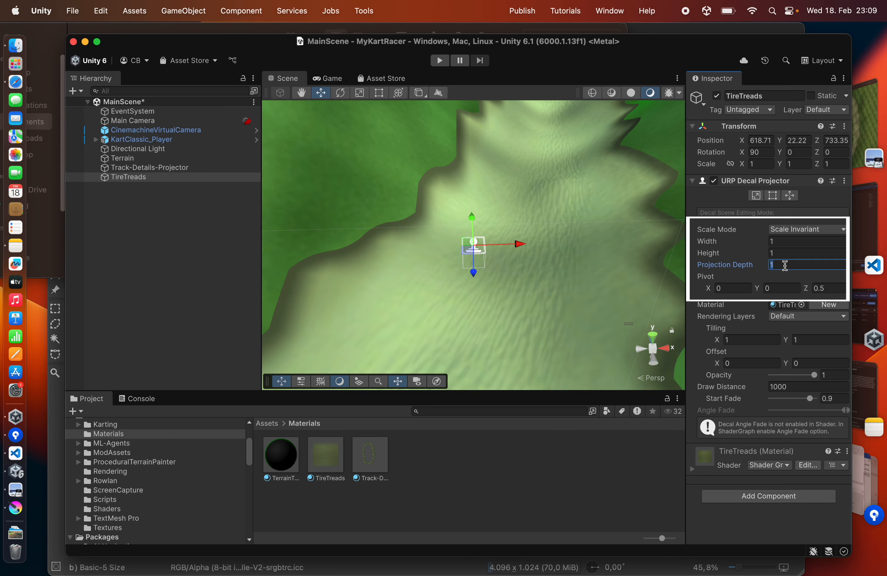
{"action": "type", "text": "20"}
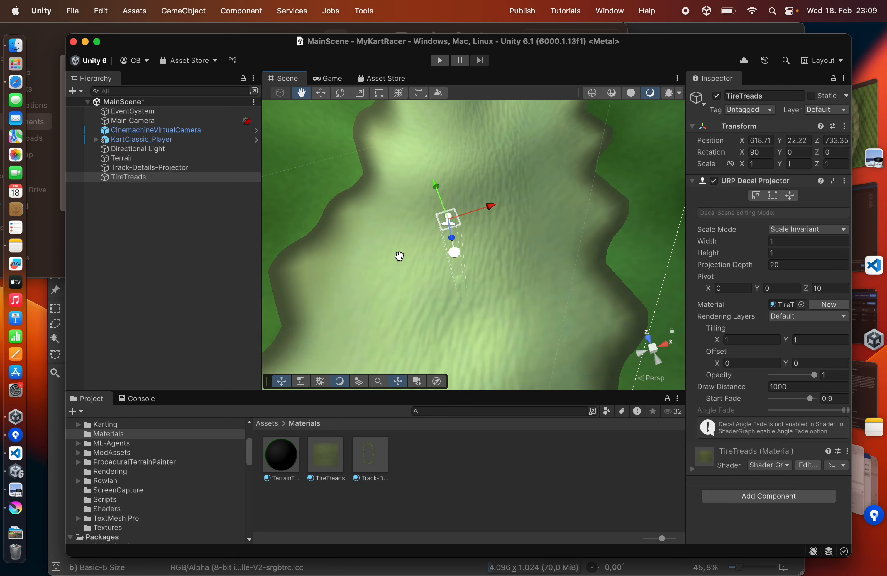
{"action": "left_click_drag", "start_coordinate": [397, 247], "coordinate": [399, 259], "text": "alt"}
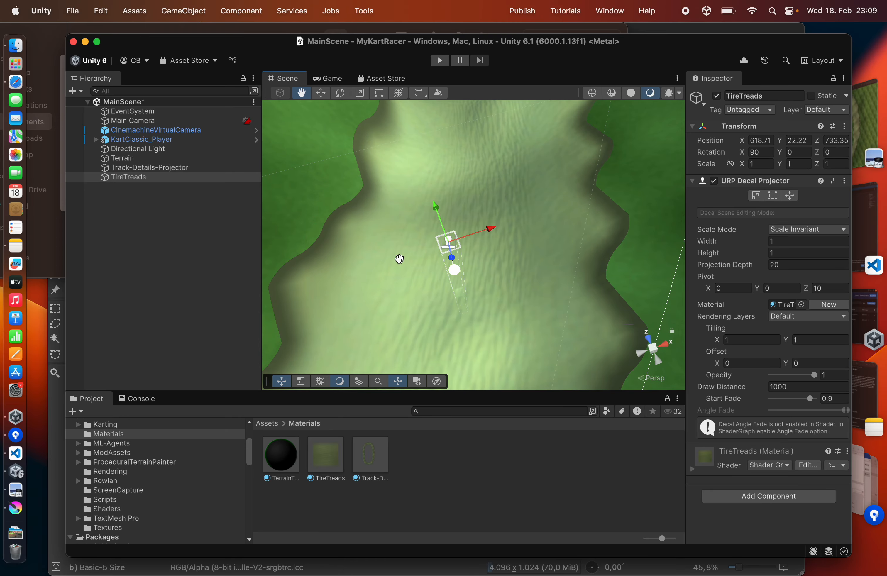
{"action": "scroll", "coordinate": [443, 296], "scroll_direction": "up", "scroll_amount": 10}
{"action": "scroll", "coordinate": [441, 303], "scroll_direction": "up", "scroll_amount": 10}
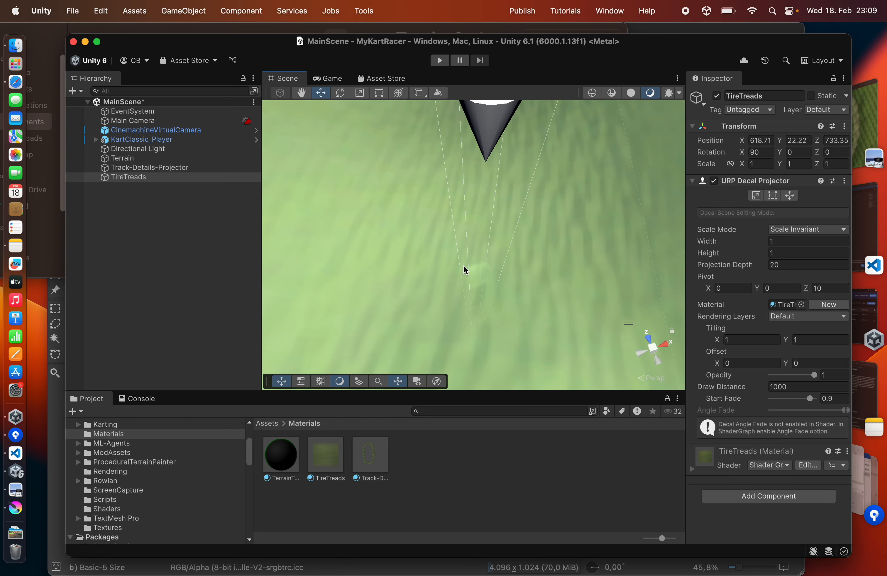
{"action": "scroll", "coordinate": [463, 273], "scroll_direction": "down", "scroll_amount": 10}
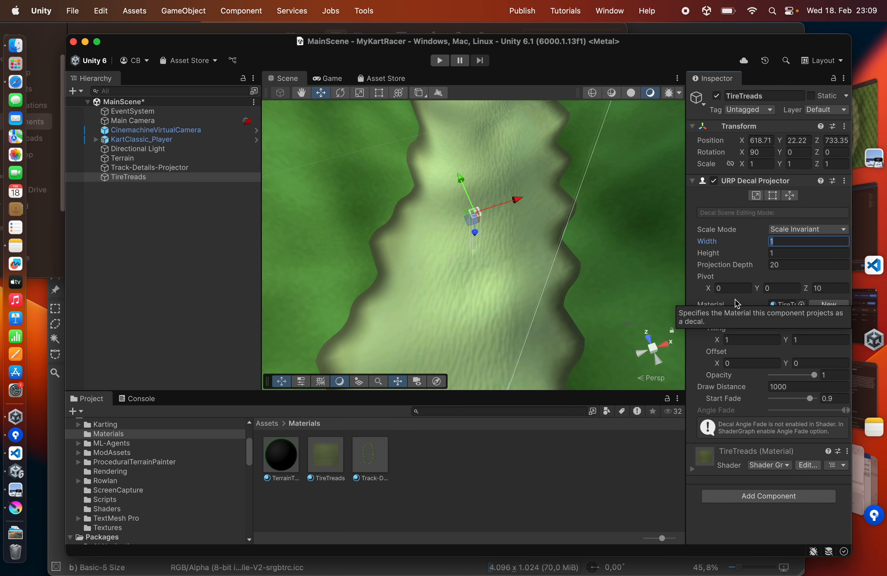
- Set the TireTreads decal projector's height to 10 and its width first to 20, then to 40
{"action": "type", "text": "20"}
{"action": "key", "text": "Tab"}
{"action": "type", "text": "10"}
{"action": "key", "text": "Return"}
{"action": "scroll", "coordinate": [429, 247], "scroll_direction": "up", "scroll_amount": 5}
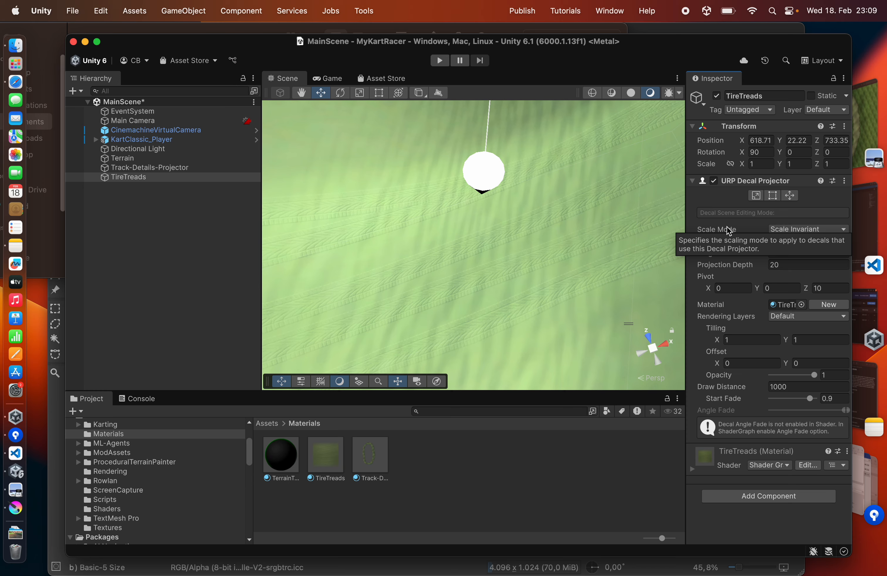
{"action": "type", "text": "40"}
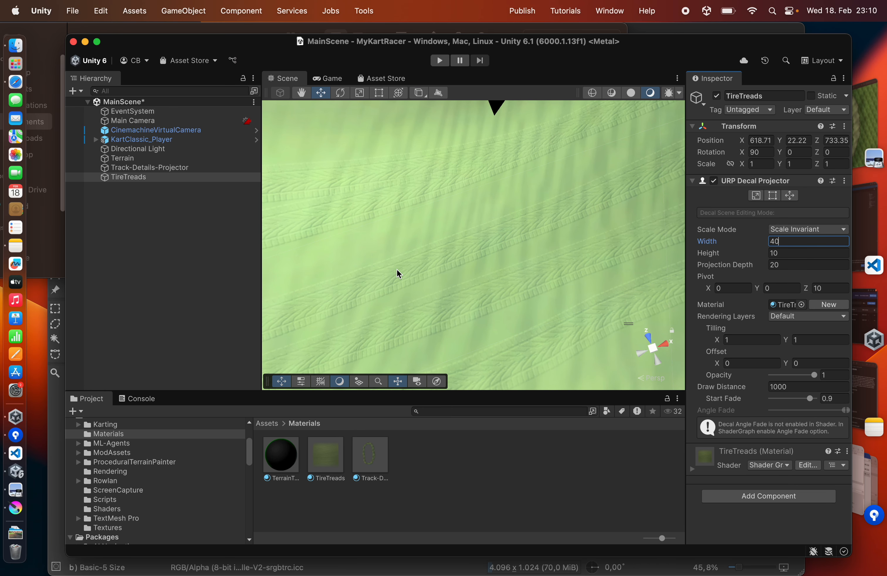
{"action": "scroll", "coordinate": [396, 269], "scroll_direction": "down", "scroll_amount": 10}
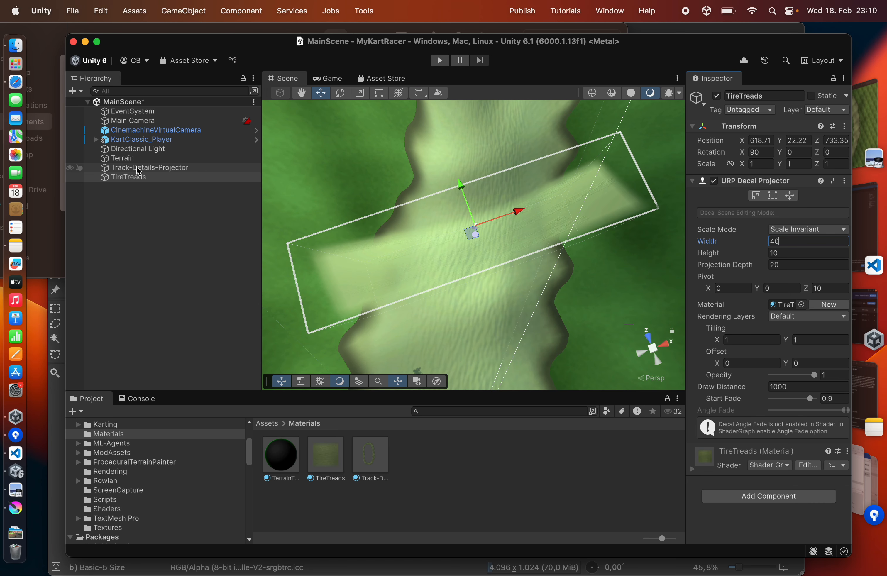
- Rotate the TireTreads decal about its Z axis to about 61.5 degrees along the track and inspect the treads up close
{"action": "left_click", "coordinate": [341, 93]}
{"action": "left_click_drag", "start_coordinate": [475, 273], "coordinate": [529, 181]}
{"action": "scroll", "coordinate": [556, 266], "scroll_direction": "up", "scroll_amount": 10}
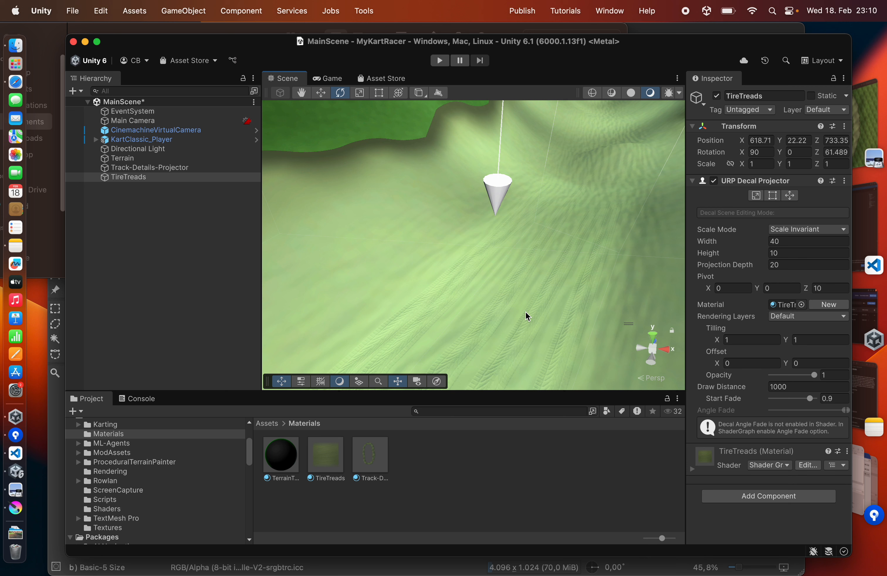
{"action": "scroll", "coordinate": [525, 312], "scroll_direction": "up", "scroll_amount": 5}
{"action": "middle_click_drag", "start_coordinate": [525, 312], "coordinate": [530, 283]}
{"action": "scroll", "coordinate": [529, 284], "scroll_direction": "down", "scroll_amount": 5}
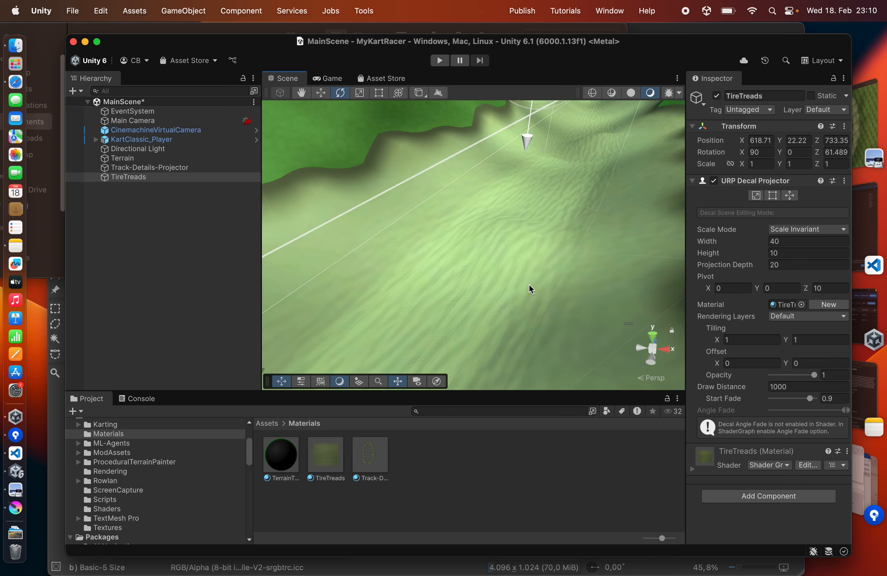
{"action": "left_click_drag", "start_coordinate": [529, 284], "coordinate": [493, 302], "text": "alt"}
{"action": "scroll", "coordinate": [493, 302], "scroll_direction": "down", "scroll_amount": 4}
{"action": "scroll", "coordinate": [493, 302], "scroll_direction": "down", "scroll_amount": 3}
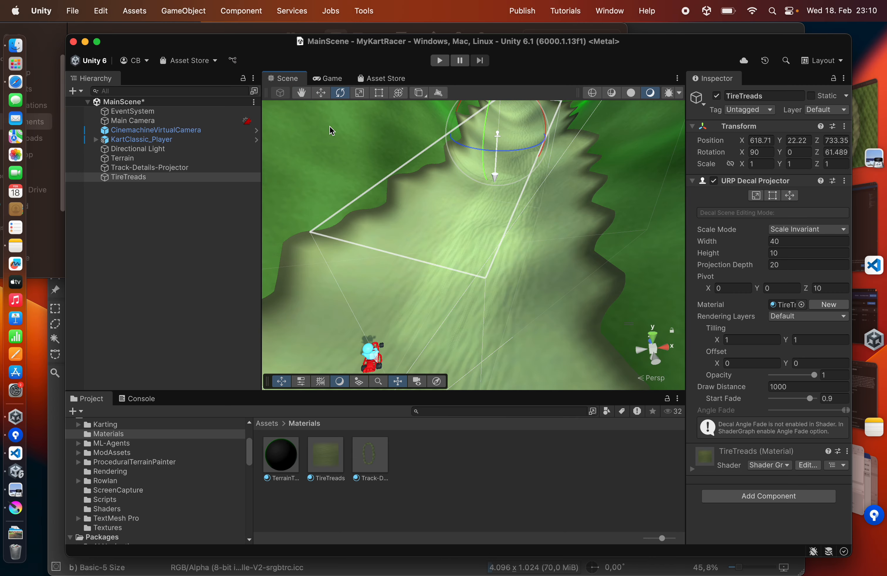
- Run the game, drive the kart forward over the tire treads to judge their scale, and stop play mode
{"action": "left_click", "coordinate": [327, 78]}
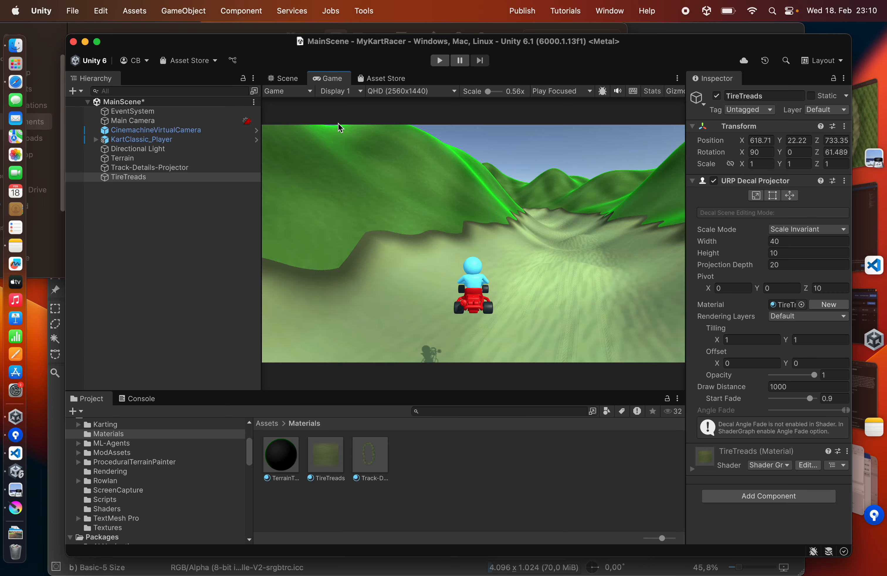
{"action": "left_click", "coordinate": [440, 63]}
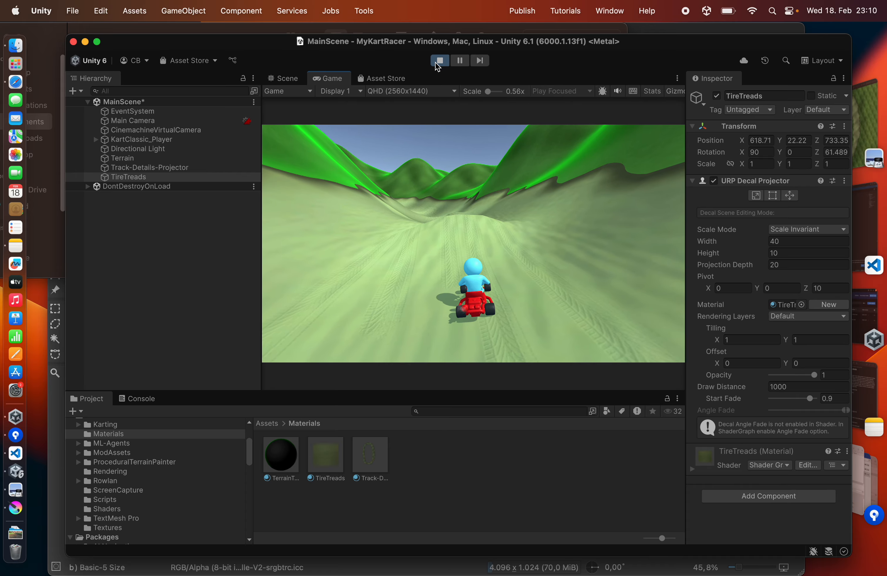
{"action": "key", "text": "w"}
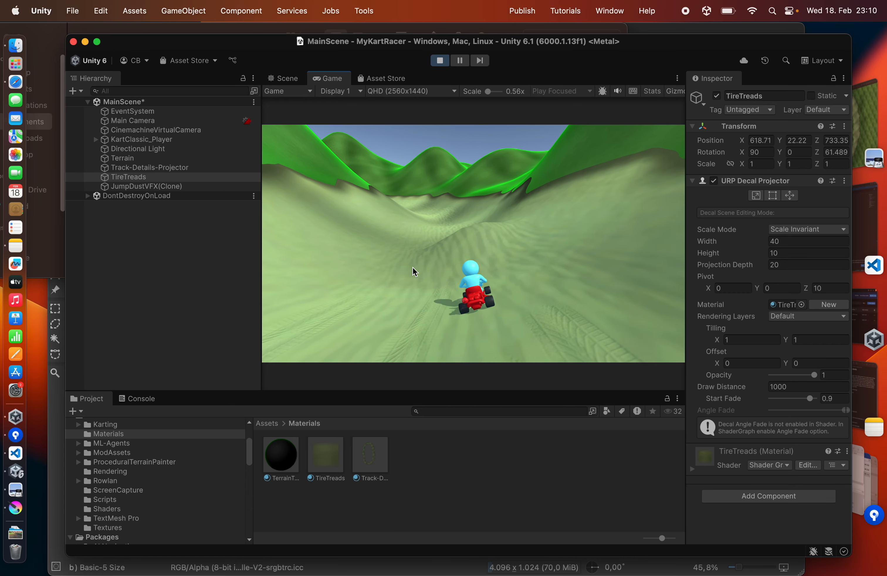
{"action": "key", "text": "super+p"}
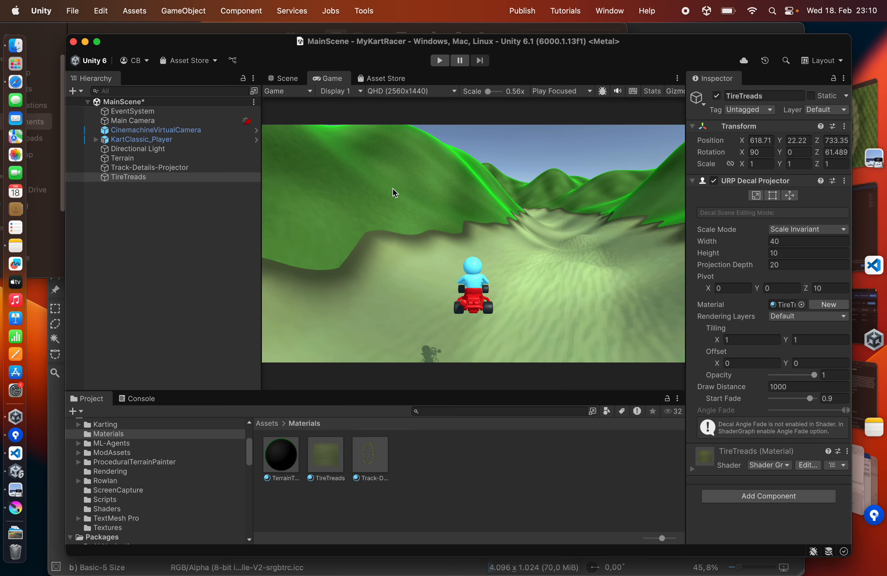
- Set the TireTreads decal projector's height to 7 and width to 28
{"action": "left_click", "coordinate": [788, 253]}
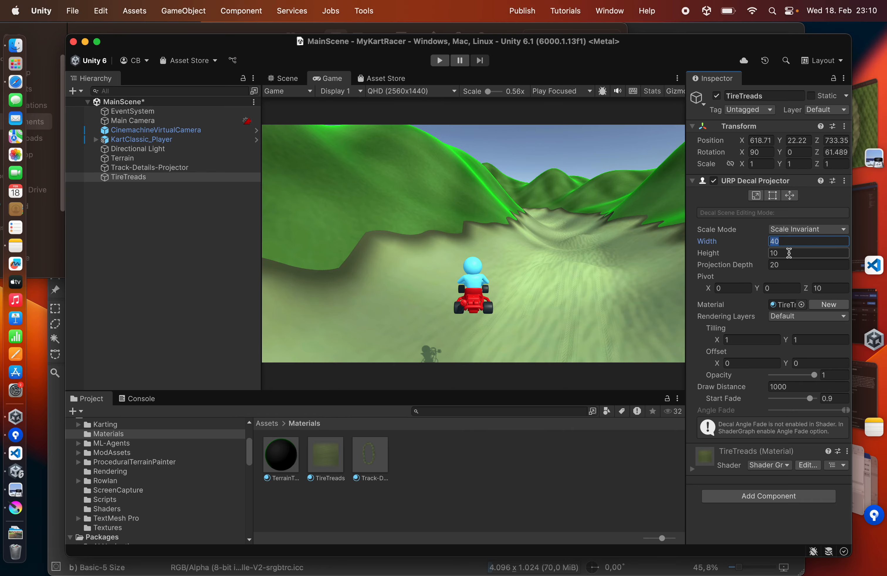
{"action": "type", "text": "7"}
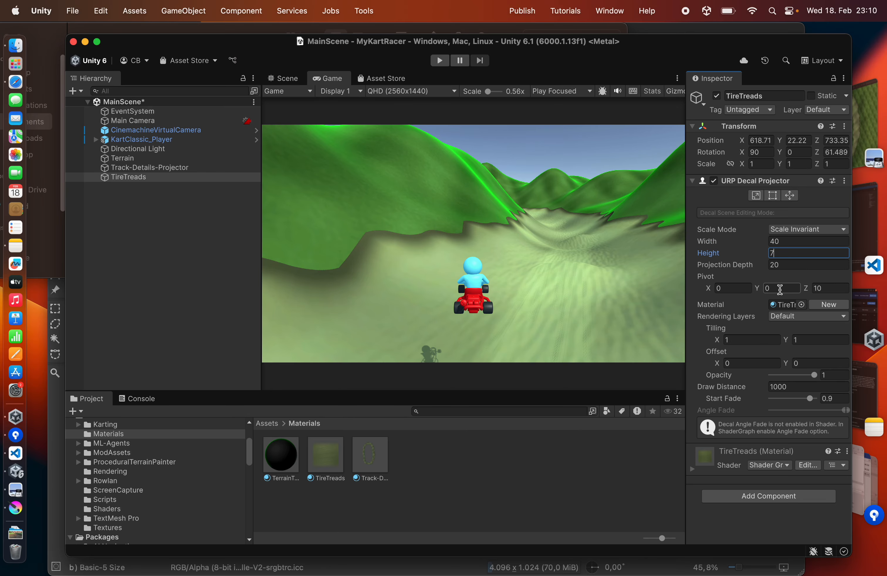
{"action": "left_click", "coordinate": [783, 241]}
{"action": "type", "text": "28"}
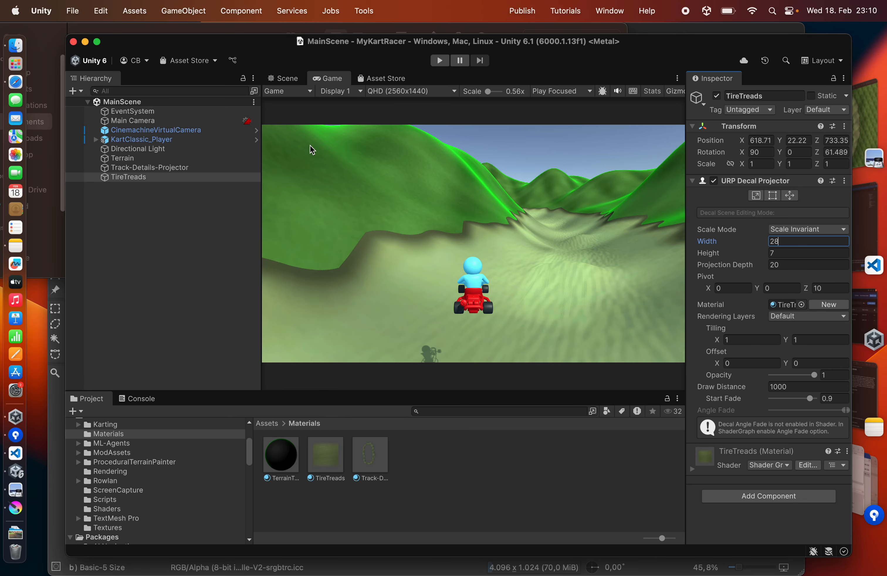
- Run the game again, drive over the resized treads, examine the decal in the scene view, and stop play mode
{"action": "left_click", "coordinate": [439, 60]}
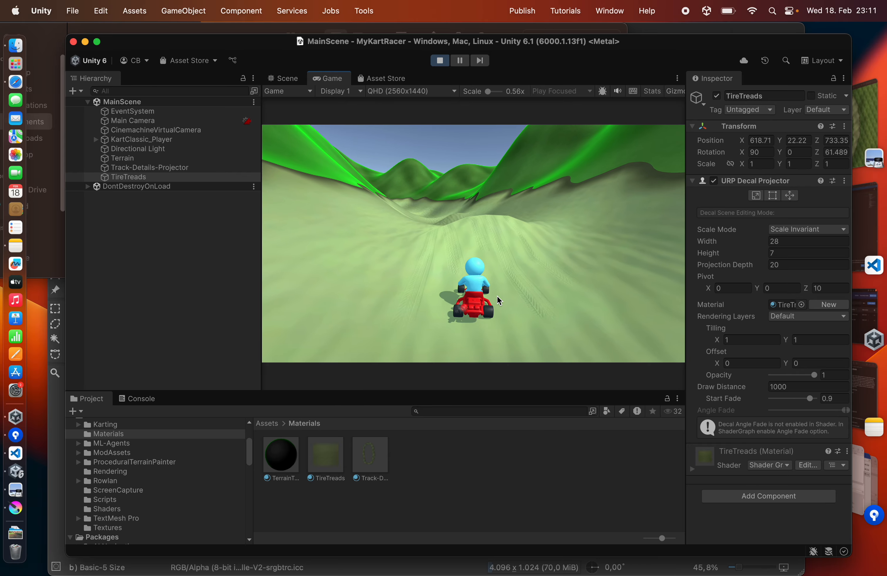
{"action": "key", "text": "w"}
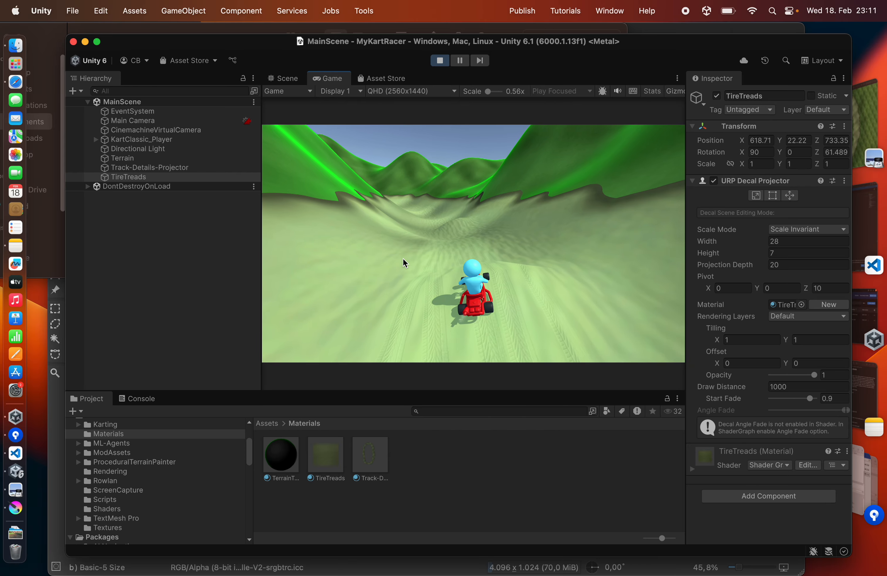
{"action": "left_click", "coordinate": [283, 79]}
{"action": "right_click_drag", "start_coordinate": [499, 243], "coordinate": [464, 283]}
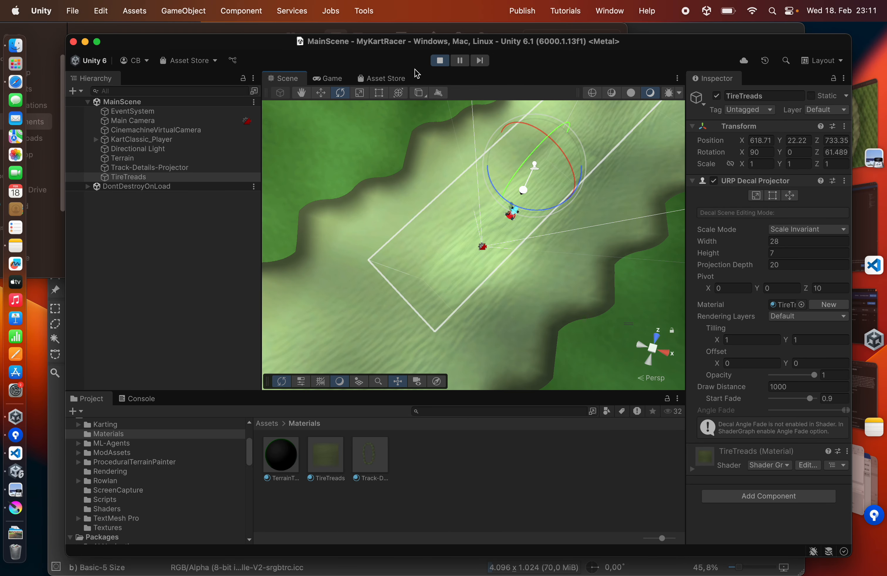
{"action": "left_click", "coordinate": [438, 61]}
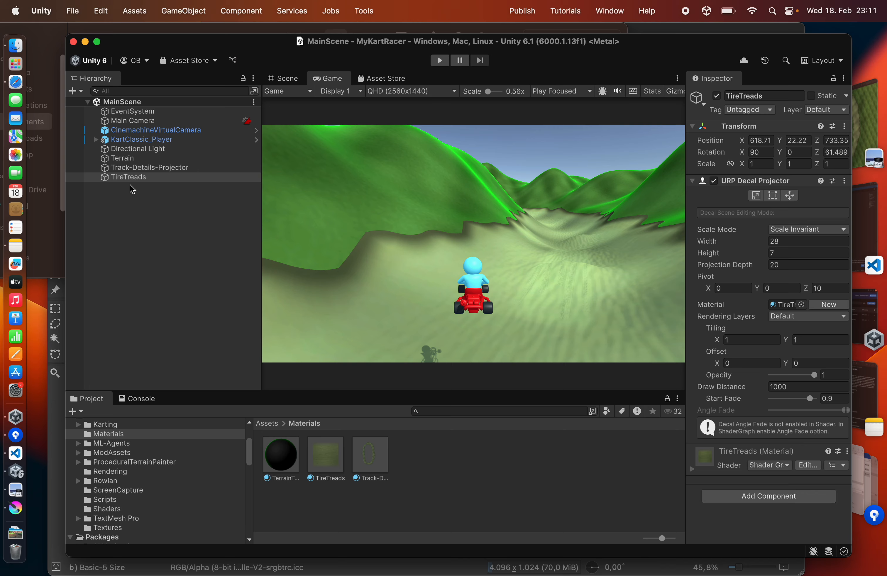
- Focus on the TireTreads decal up close and reduce its opacity to 0.2
{"action": "left_click", "coordinate": [129, 168]}
{"action": "double_click", "coordinate": [127, 178]}
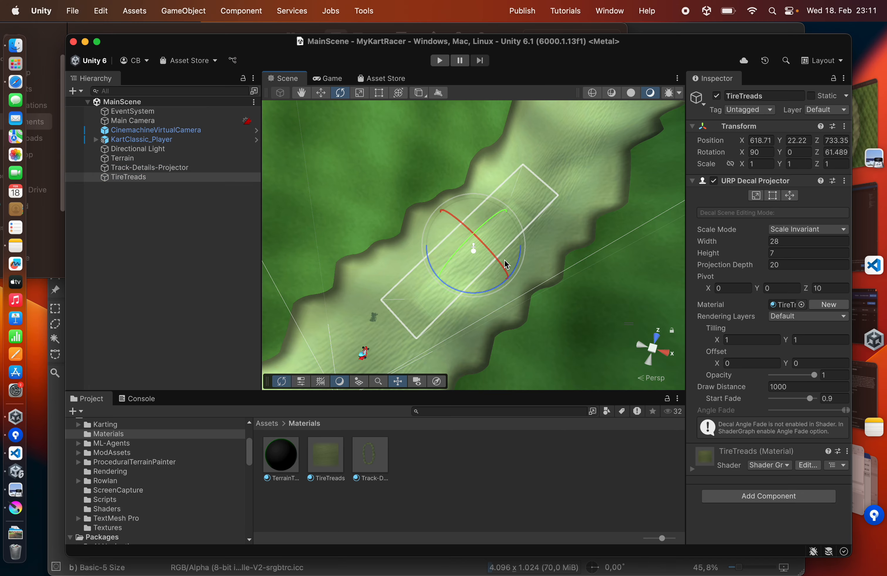
{"action": "scroll", "coordinate": [505, 260], "scroll_direction": "up", "scroll_amount": 15}
{"action": "left_click_drag", "start_coordinate": [527, 355], "coordinate": [531, 319], "text": "alt"}
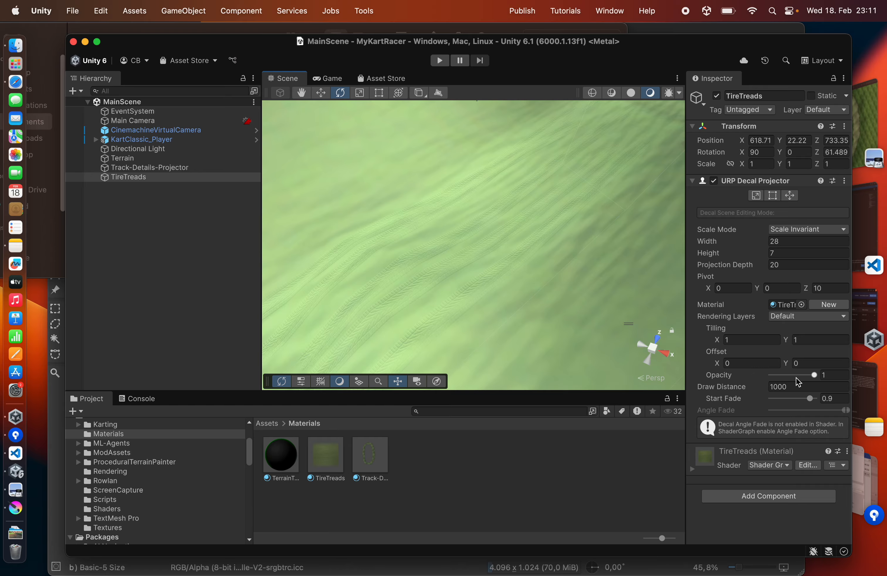
{"action": "left_click_drag", "start_coordinate": [813, 376], "coordinate": [790, 376]}
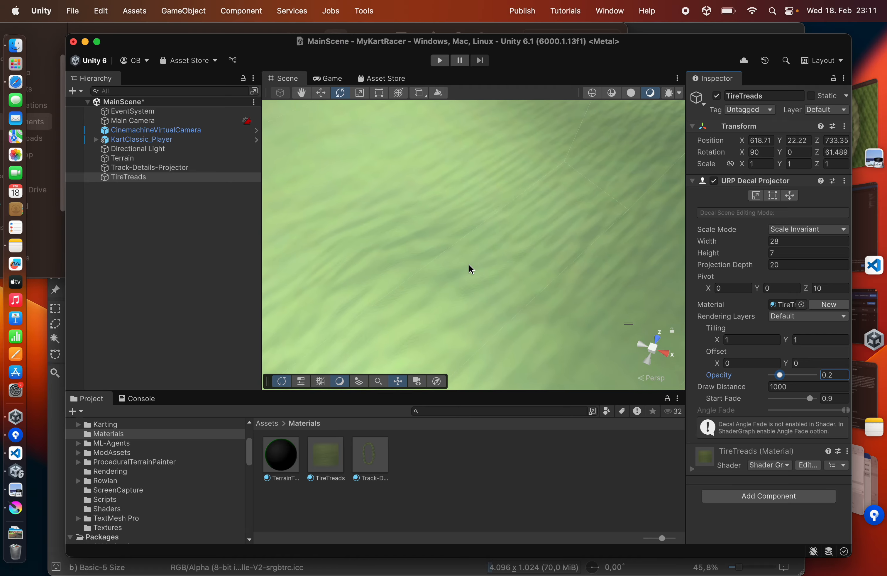
{"action": "scroll", "coordinate": [438, 253], "scroll_direction": "down", "scroll_amount": 1}
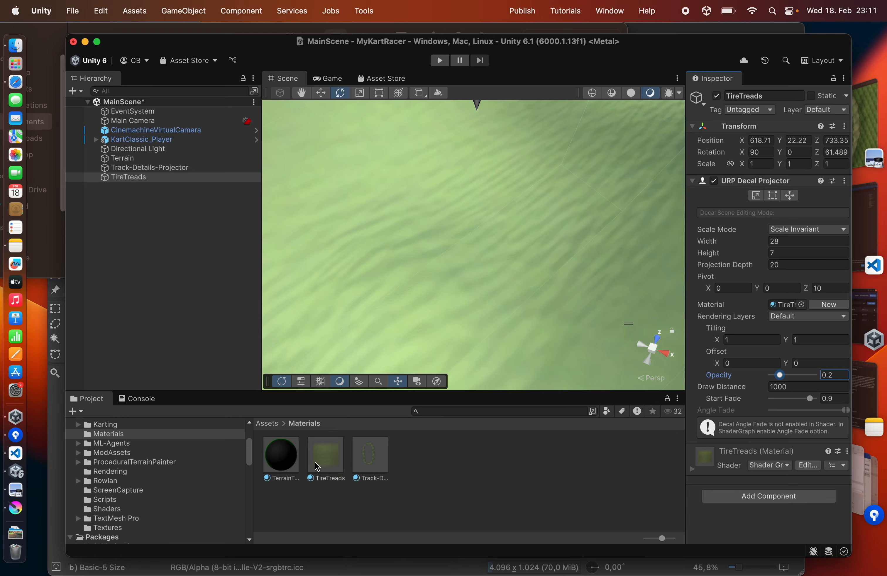
- Raise the TireTreads material's Normal Blend to about 4.48 and inspect the treads in the scene
{"action": "left_click", "coordinate": [323, 464]}
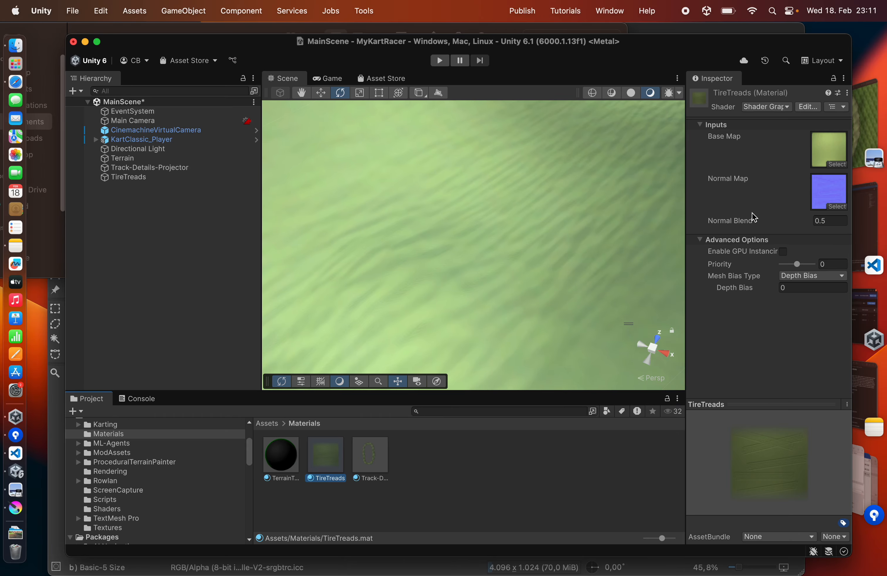
{"action": "left_click_drag", "start_coordinate": [730, 223], "coordinate": [810, 223]}
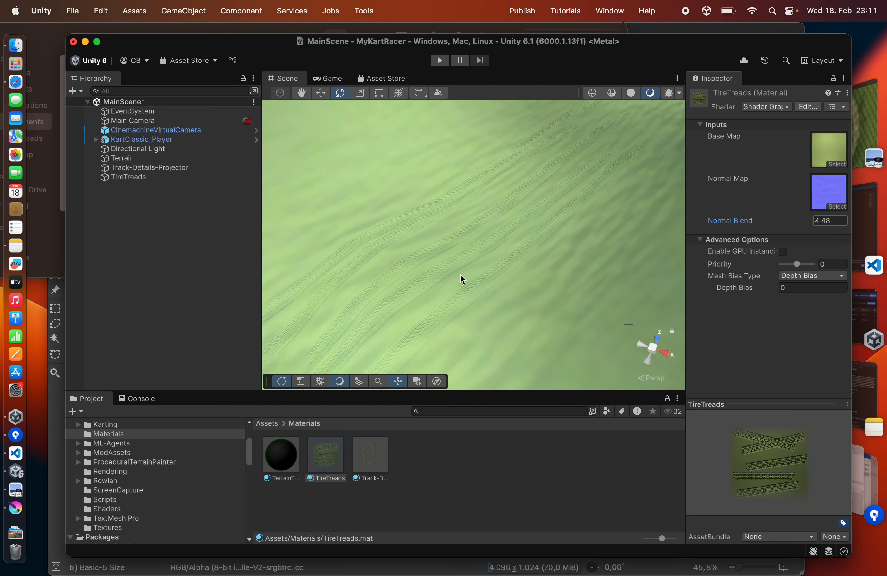
{"action": "scroll", "coordinate": [469, 261], "scroll_direction": "down", "scroll_amount": 8}
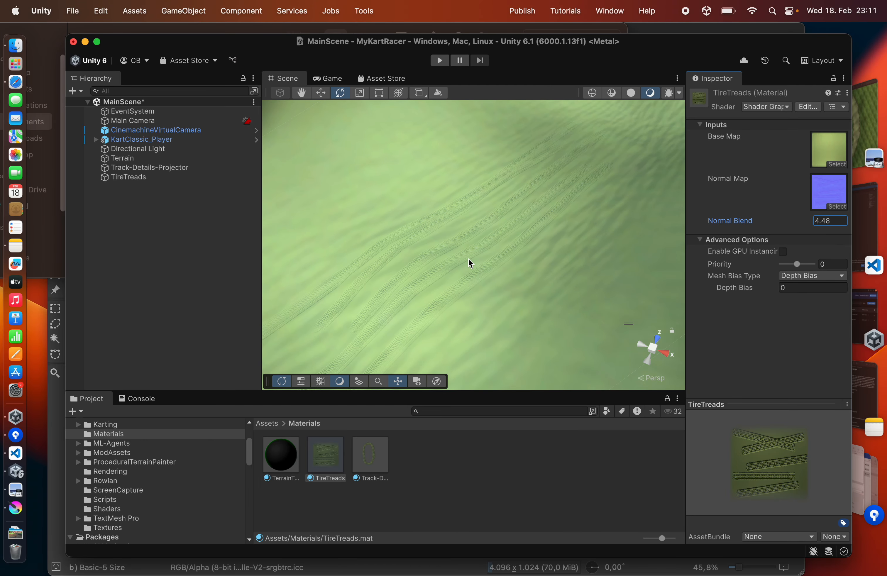
{"action": "scroll", "coordinate": [469, 260], "scroll_direction": "up", "scroll_amount": 8}
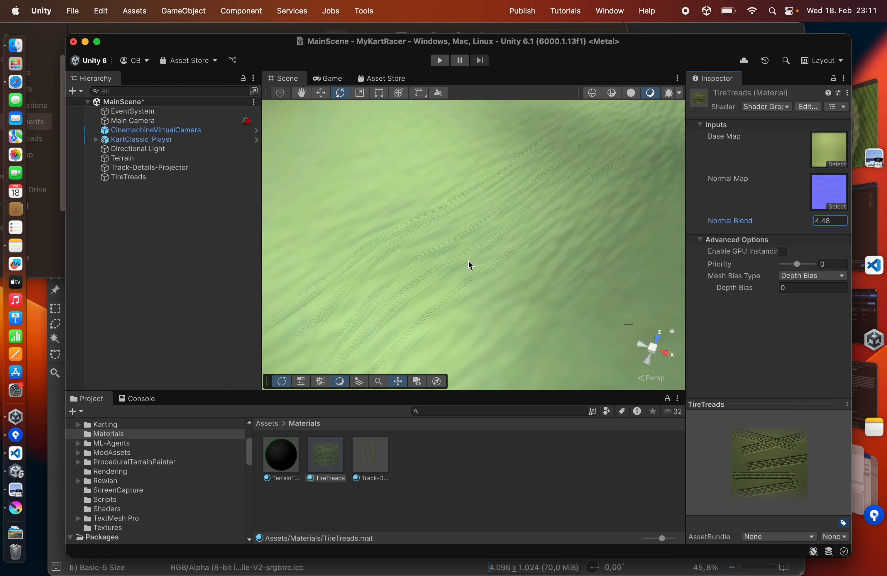
- Run the game, drive the kart over the strengthened tire treads to judge their look, and stop play mode
{"action": "left_click", "coordinate": [334, 79]}
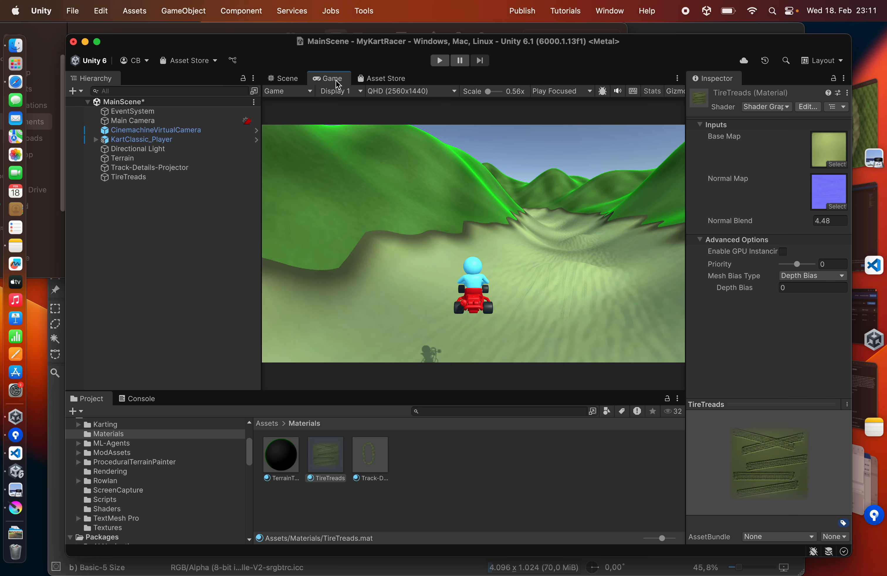
{"action": "left_click", "coordinate": [439, 60]}
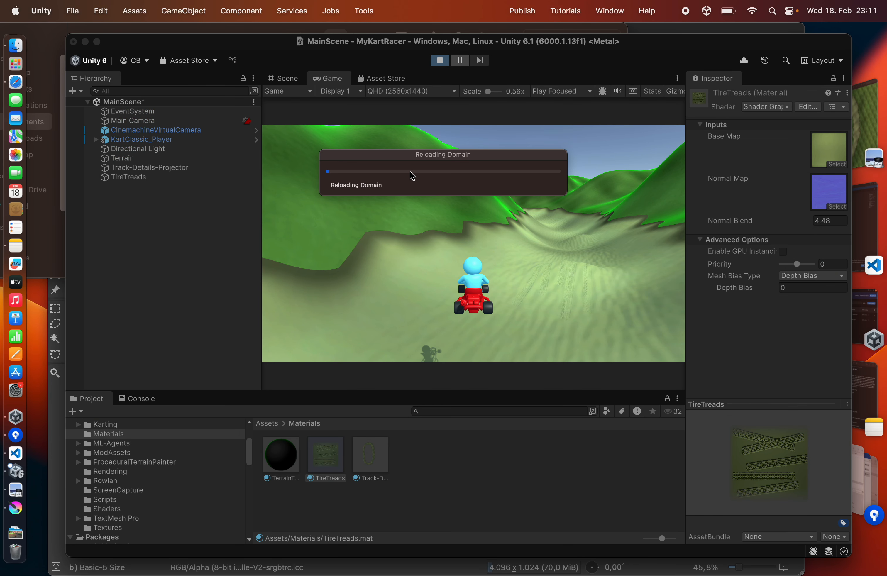
{"action": "key", "text": "Up"}
{"action": "key", "text": "Right"}
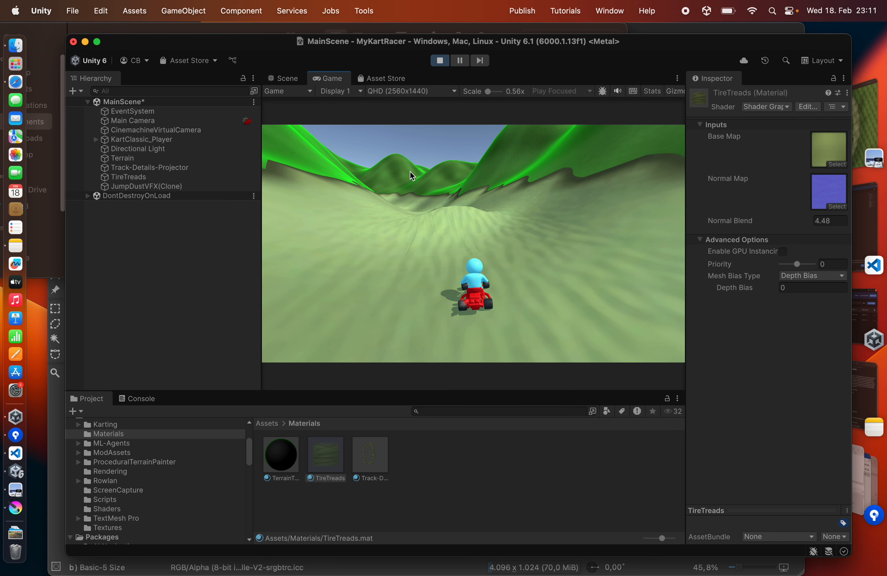
{"action": "key", "text": "Left"}
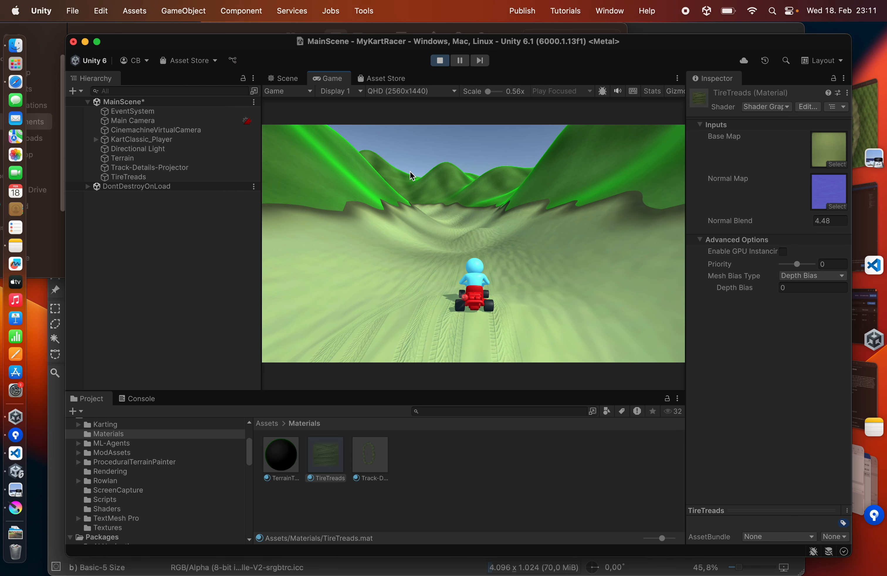
{"action": "key", "text": "Up"}
{"action": "key", "text": "Up"}
{"action": "key", "text": "Left"}
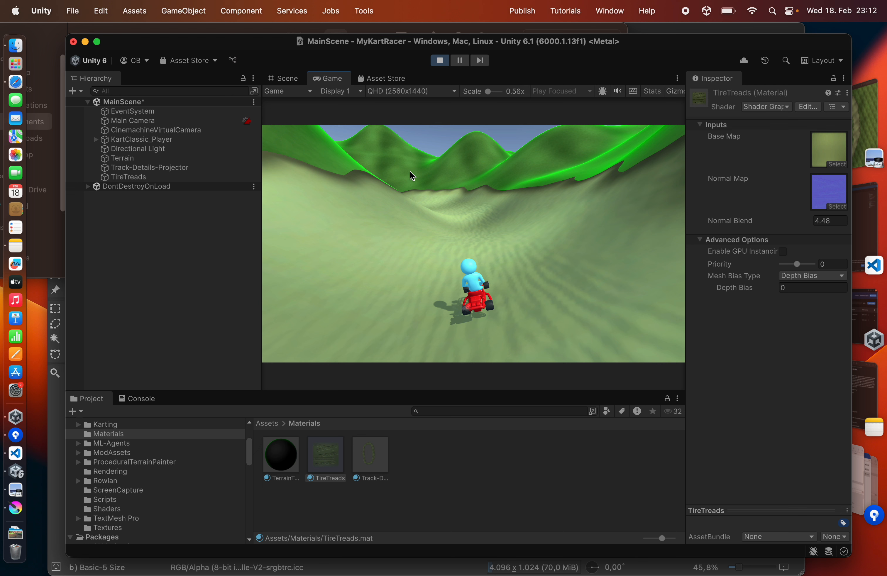
{"action": "key", "text": "Right"}
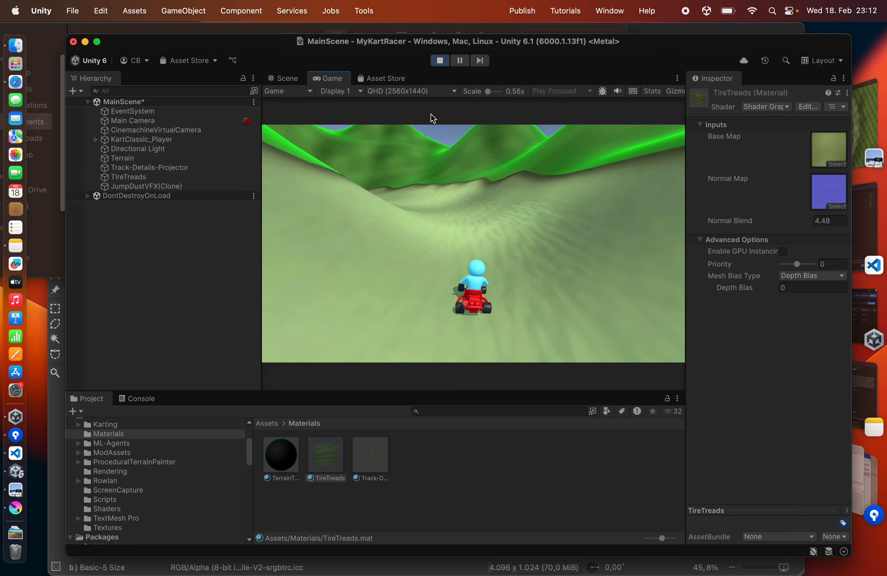
{"action": "left_click", "coordinate": [439, 61]}
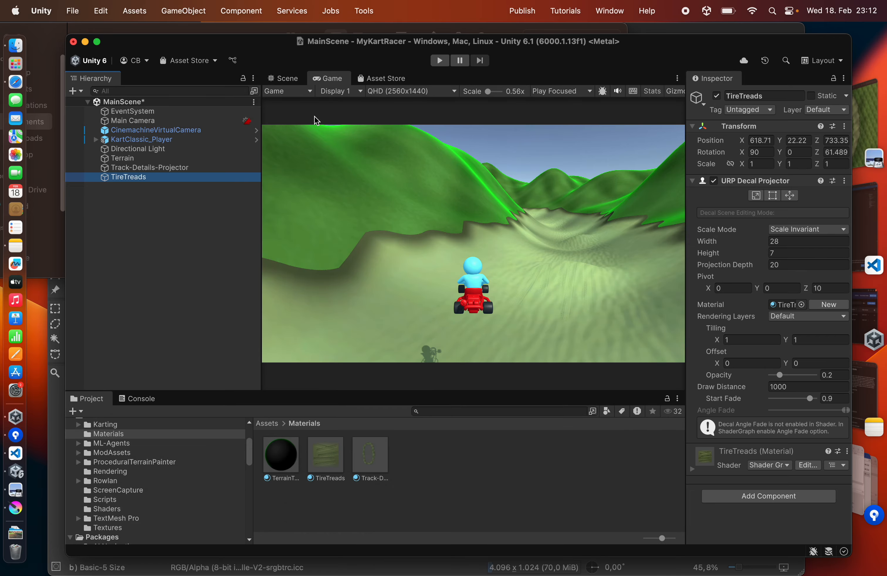
- Move the TireTreads decal back along the track toward the kart's start, to about X 609.8, Z 716.96
{"action": "left_click", "coordinate": [283, 78]}
{"action": "scroll", "coordinate": [407, 249], "scroll_direction": "down", "scroll_amount": 5}
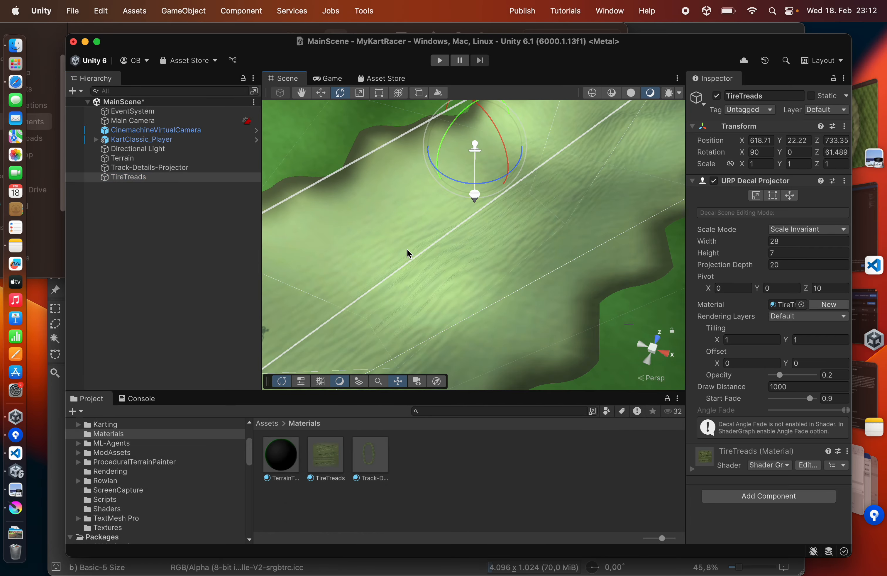
{"action": "scroll", "coordinate": [406, 250], "scroll_direction": "down", "scroll_amount": 12}
{"action": "scroll", "coordinate": [386, 241], "scroll_direction": "up", "scroll_amount": 7}
{"action": "left_click_drag", "start_coordinate": [386, 241], "coordinate": [365, 150], "text": "alt"}
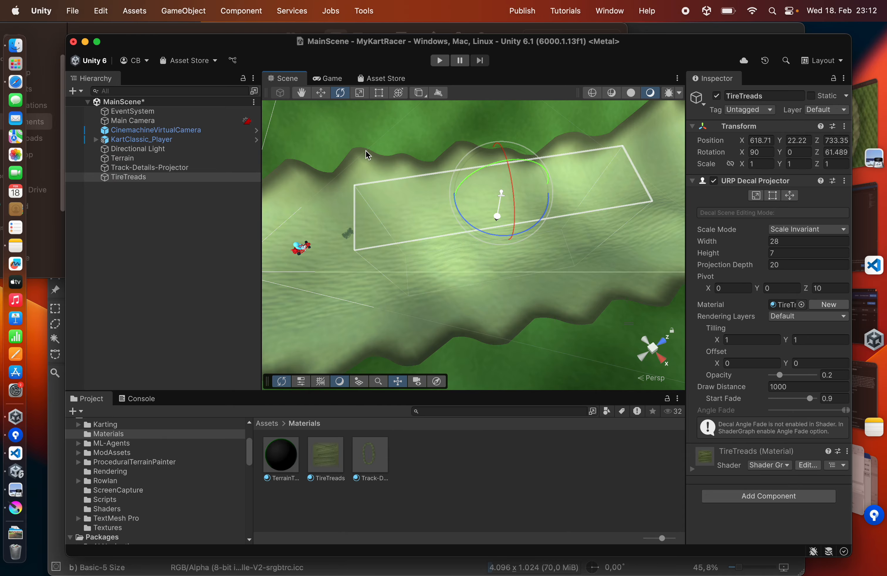
{"action": "left_click", "coordinate": [321, 93]}
{"action": "left_click_drag", "start_coordinate": [418, 257], "coordinate": [560, 289], "text": "alt"}
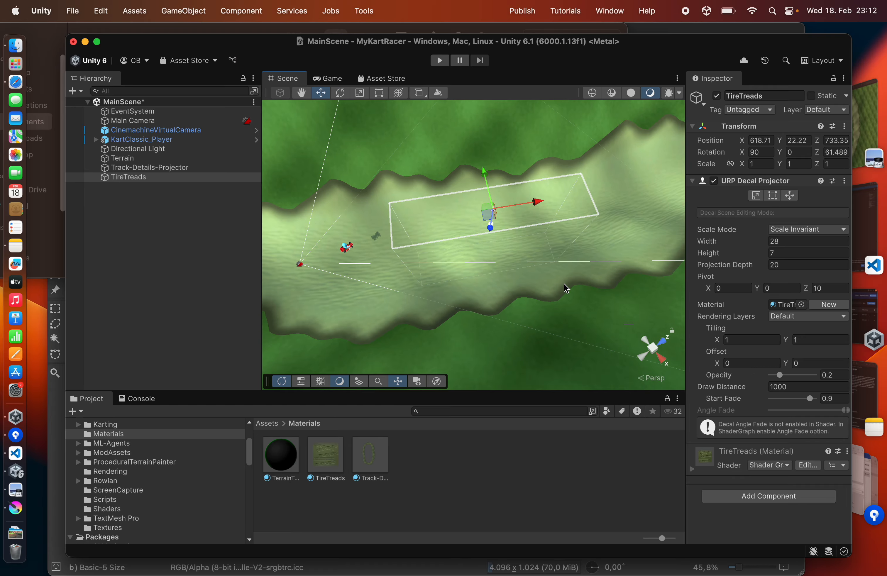
{"action": "left_click_drag", "start_coordinate": [535, 204], "coordinate": [396, 212]}
- Duplicate the TireTreads decal, move the copy up the track to about X 631.52, Z 757.31, and rotate it to about 72.28° on Z
{"action": "left_click", "coordinate": [146, 168]}
{"action": "left_click", "coordinate": [141, 178]}
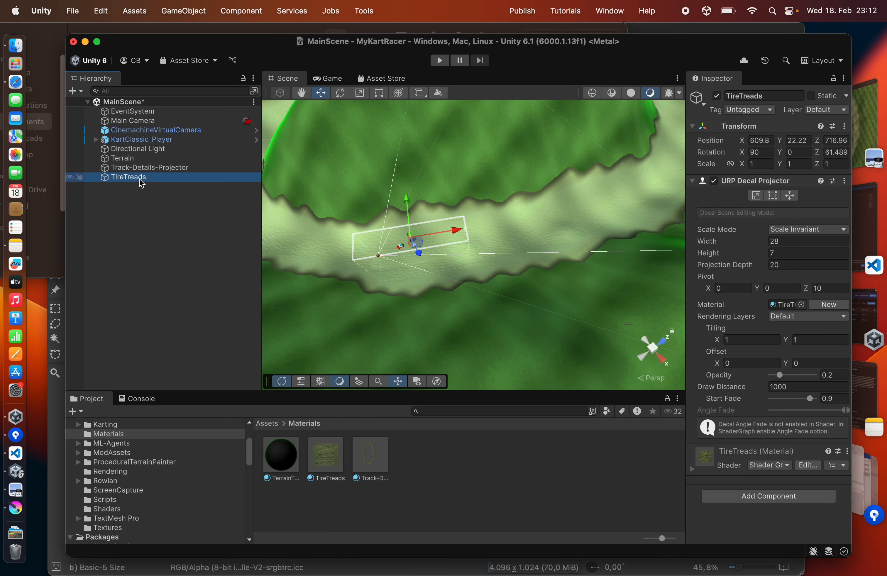
{"action": "key", "text": "super+d"}
{"action": "left_click_drag", "start_coordinate": [457, 231], "coordinate": [436, 333]}
{"action": "left_click", "coordinate": [340, 93]}
{"action": "mouse_move", "coordinate": [501, 297]}
{"action": "left_mouse_down"}
{"action": "mouse_move", "coordinate": [499, 277]}
{"action": "mouse_move", "coordinate": [494, 287]}
{"action": "left_mouse_up"}
{"action": "scroll", "coordinate": [494, 284], "scroll_direction": "up", "scroll_amount": 6}
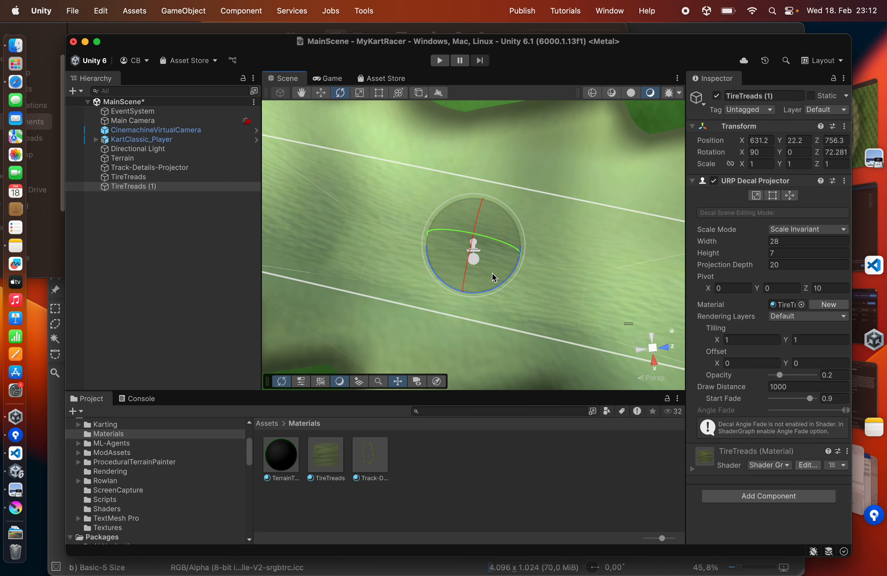
{"action": "left_click", "coordinate": [321, 93]}
{"action": "left_click_drag", "start_coordinate": [525, 255], "coordinate": [547, 260]}
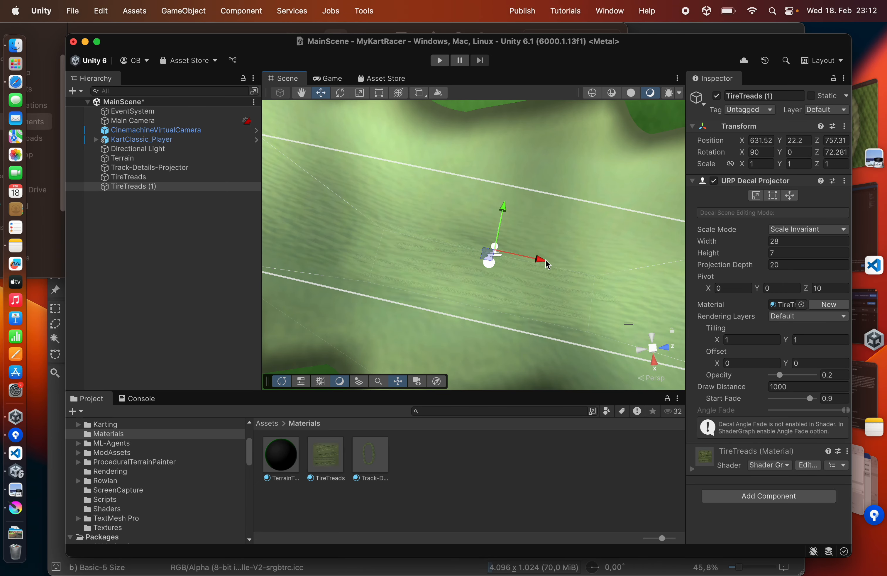
- Reduce the TireTreads (1) decal's opacity to 0.1 and inspect how it blends with the track up close
{"action": "scroll", "coordinate": [471, 326], "scroll_direction": "down", "scroll_amount": 5}
{"action": "mouse_move", "coordinate": [473, 327]}
{"action": "middle_mouse_down"}
{"action": "mouse_move", "coordinate": [442, 311]}
{"action": "mouse_move", "coordinate": [463, 328]}
{"action": "middle_mouse_up"}
{"action": "scroll", "coordinate": [445, 321], "scroll_direction": "up", "scroll_amount": 3}
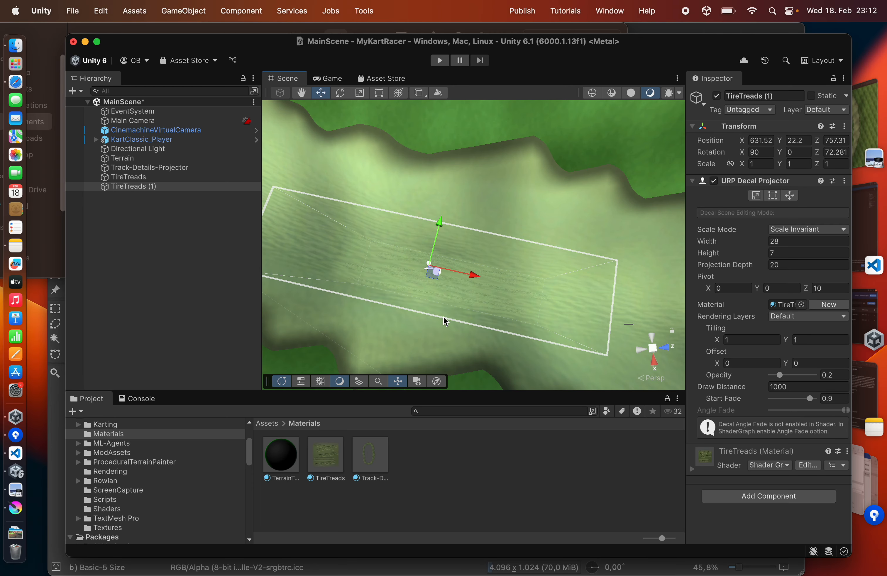
{"action": "scroll", "coordinate": [351, 277], "scroll_direction": "up", "scroll_amount": 3}
{"action": "left_click_drag", "start_coordinate": [337, 288], "coordinate": [392, 291], "text": "alt"}
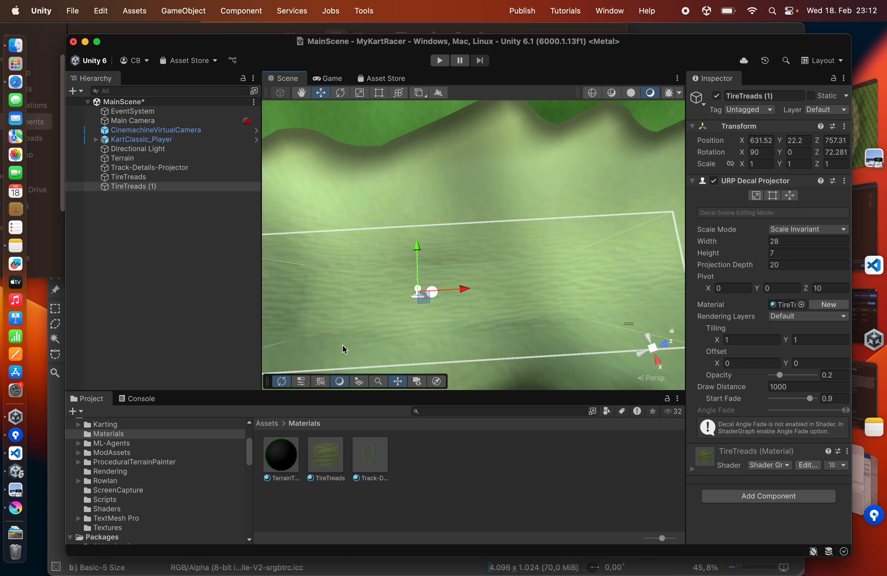
{"action": "left_click_drag", "start_coordinate": [333, 329], "coordinate": [403, 360], "text": "alt"}
{"action": "middle_click_drag", "start_coordinate": [404, 361], "coordinate": [375, 302]}
{"action": "left_click_drag", "start_coordinate": [424, 271], "coordinate": [359, 294], "text": "alt"}
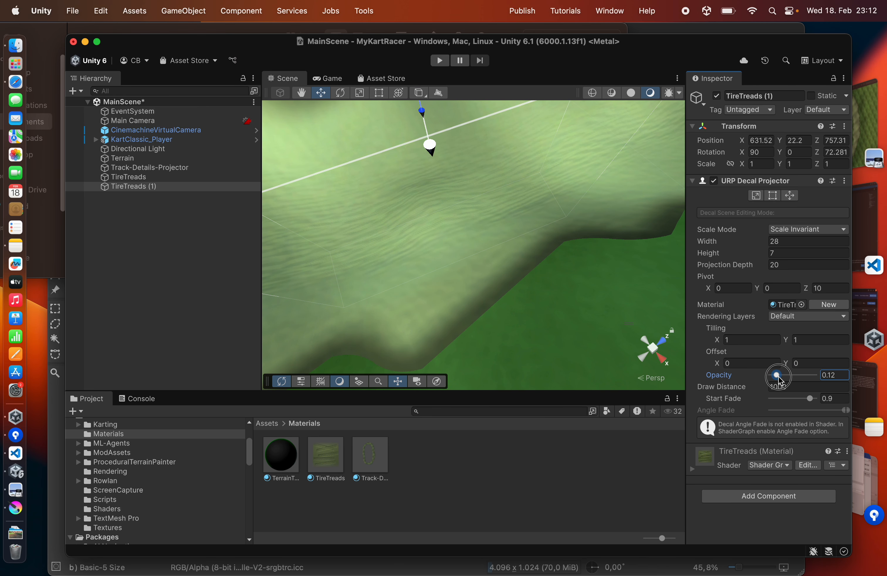
{"action": "scroll", "coordinate": [406, 234], "scroll_direction": "up", "scroll_amount": 5}
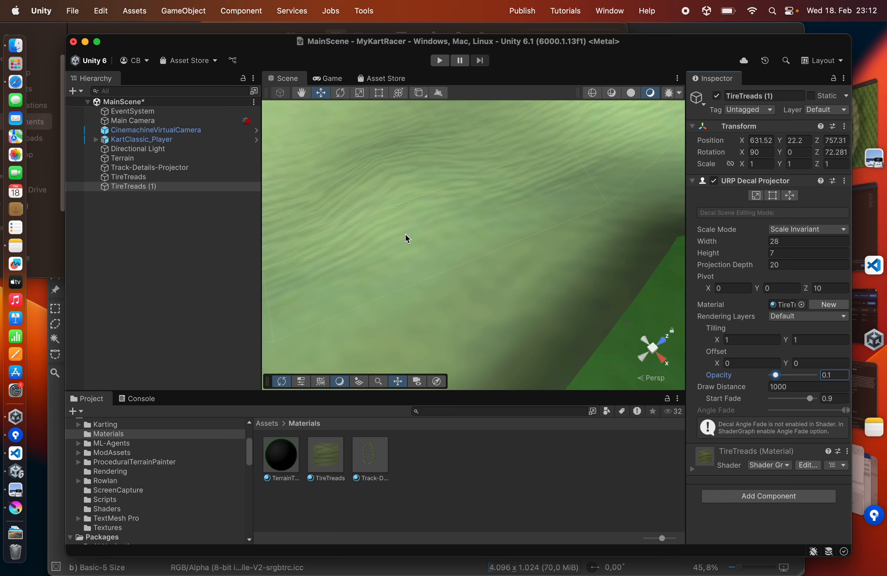
{"action": "left_click_drag", "start_coordinate": [370, 227], "coordinate": [495, 207], "text": "alt"}
{"action": "middle_click_drag", "start_coordinate": [433, 253], "coordinate": [629, 187]}
{"action": "middle_click_drag", "start_coordinate": [491, 240], "coordinate": [469, 254]}
{"action": "scroll", "coordinate": [449, 246], "scroll_direction": "down", "scroll_amount": 10}
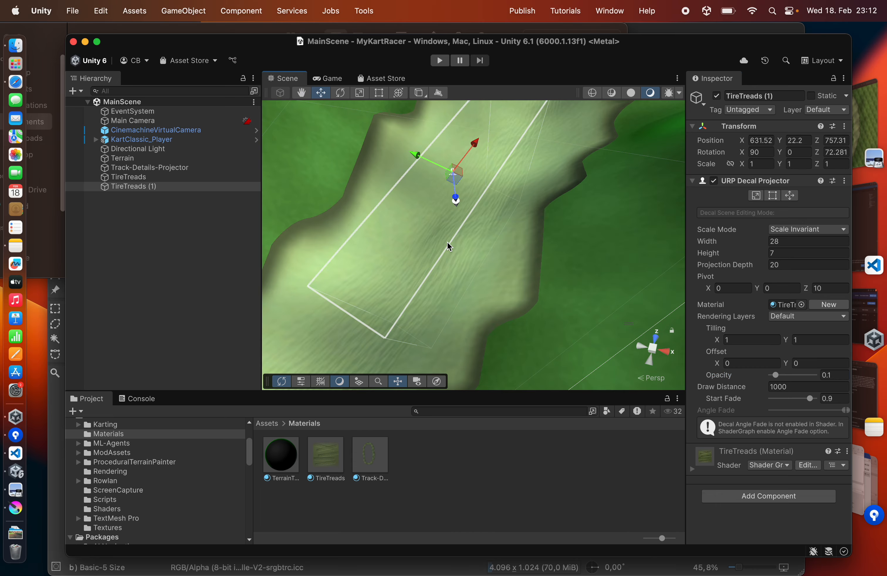
- Duplicate the TireTreads decal and place TireTreads on another track section at about X 546.58, Z 751.3, rotated to about 69.34° on Z
{"action": "middle_click_drag", "start_coordinate": [386, 202], "coordinate": [449, 211]}
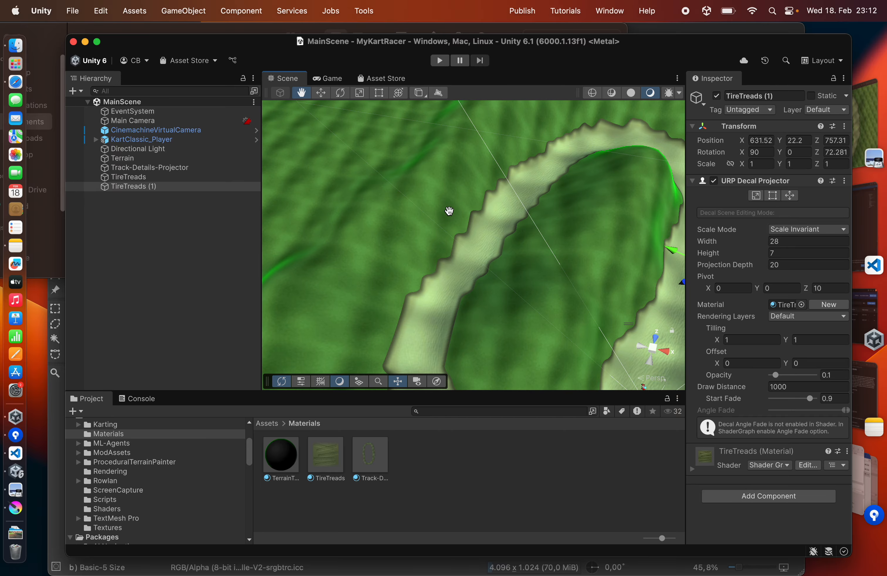
{"action": "left_click", "coordinate": [146, 178]}
{"action": "key", "text": "super+d"}
{"action": "left_click", "coordinate": [146, 179]}
{"action": "middle_click_drag", "start_coordinate": [635, 329], "coordinate": [552, 317]}
{"action": "left_click_drag", "start_coordinate": [572, 344], "coordinate": [407, 204]}
{"action": "scroll", "coordinate": [441, 239], "scroll_direction": "up", "scroll_amount": 5}
{"action": "left_click_drag", "start_coordinate": [448, 270], "coordinate": [736, 384], "text": "alt"}
{"action": "key", "text": "e"}
{"action": "left_click_drag", "start_coordinate": [489, 266], "coordinate": [501, 261]}
{"action": "key", "text": "f"}
{"action": "scroll", "coordinate": [588, 289], "scroll_direction": "down", "scroll_amount": 10}
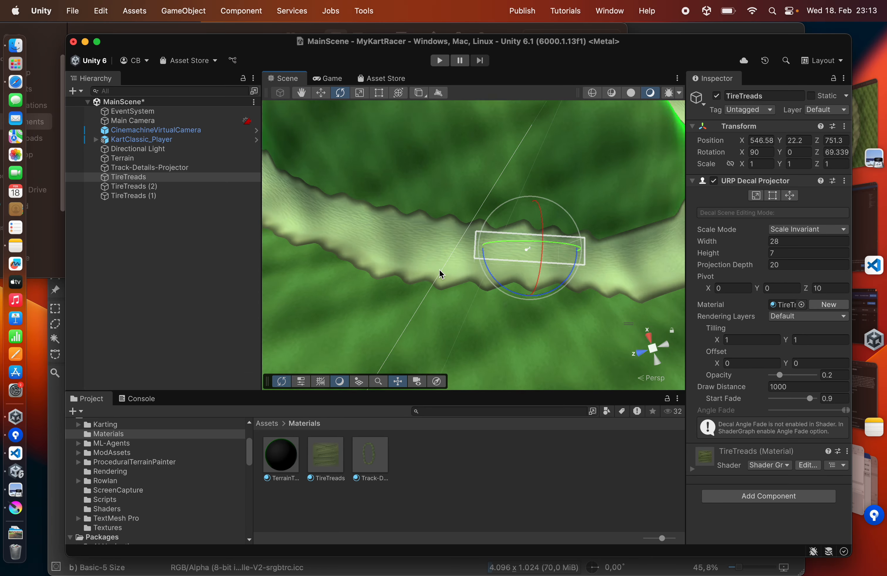
- Reduce the TireTreads decal's opacity to 0.09 and inspect the treads up close
{"action": "scroll", "coordinate": [439, 272], "scroll_direction": "up", "scroll_amount": 5}
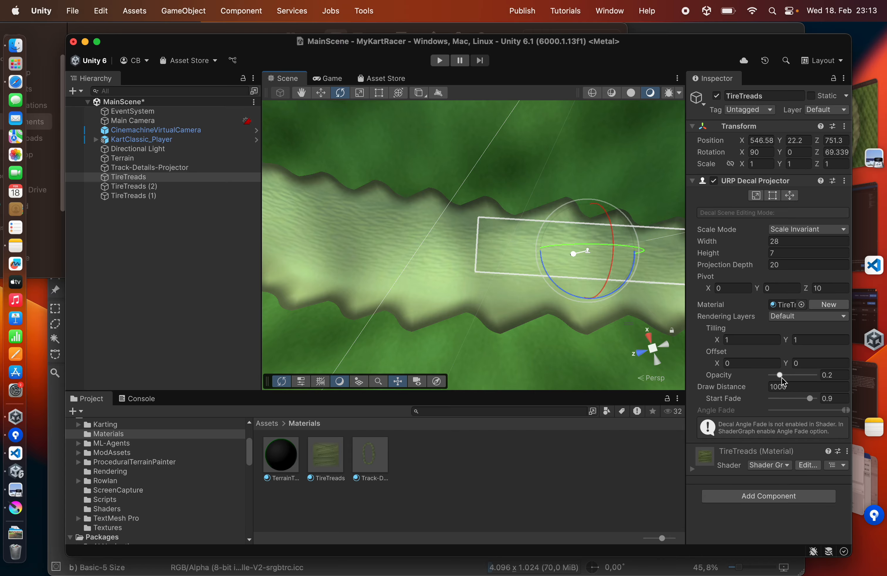
{"action": "left_click_drag", "start_coordinate": [780, 375], "coordinate": [774, 376]}
{"action": "scroll", "coordinate": [440, 246], "scroll_direction": "down", "scroll_amount": 12}
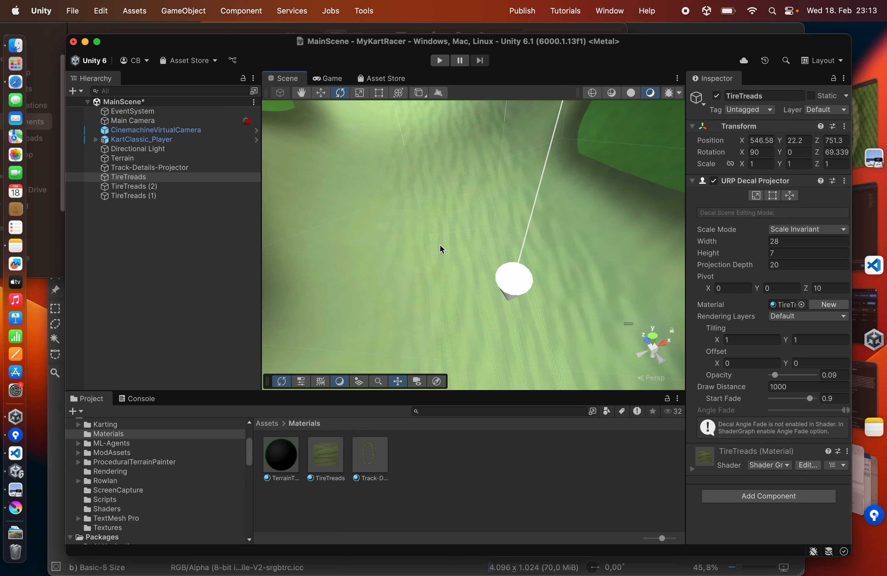
{"action": "left_click_drag", "start_coordinate": [425, 237], "coordinate": [513, 292], "text": "alt"}
- Duplicate the TireTreads decal, move the copy further along the same track section, and rotate it to about 53.12° on Z
{"action": "middle_click_drag", "start_coordinate": [322, 194], "coordinate": [394, 272]}
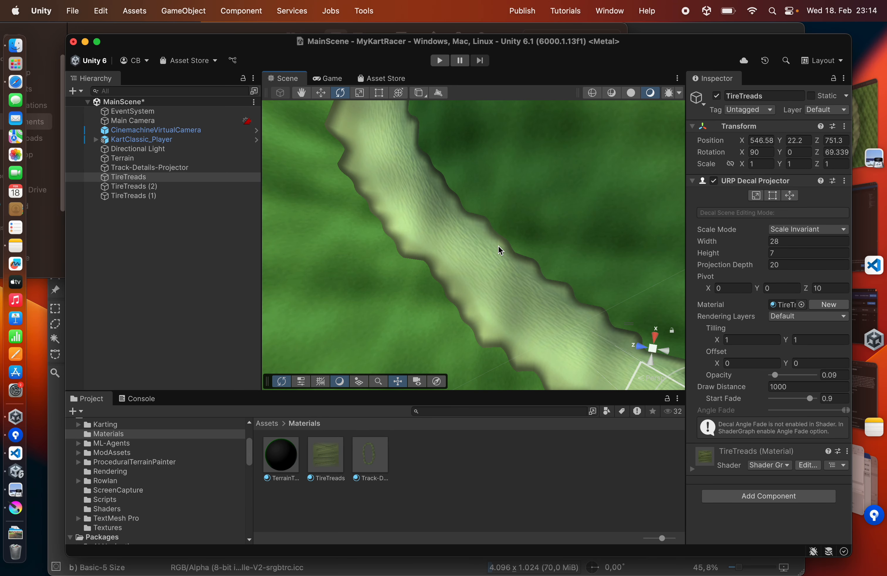
{"action": "left_click", "coordinate": [146, 177]}
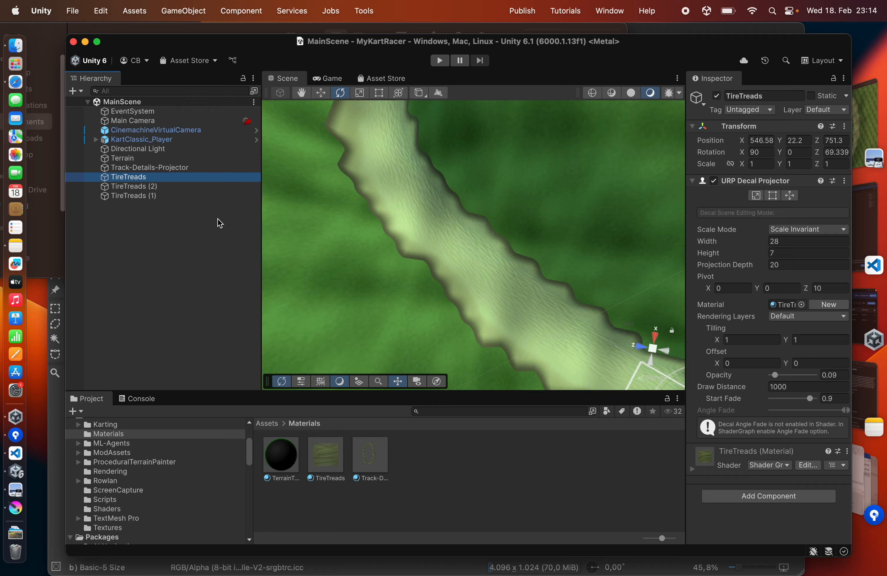
{"action": "scroll", "coordinate": [453, 271], "scroll_direction": "down", "scroll_amount": 5}
{"action": "key", "text": "super+d"}
{"action": "key", "text": "w"}
{"action": "left_click_drag", "start_coordinate": [594, 346], "coordinate": [417, 245]}
{"action": "scroll", "coordinate": [463, 258], "scroll_direction": "up", "scroll_amount": 5}
{"action": "key", "text": "e"}
{"action": "left_click_drag", "start_coordinate": [475, 291], "coordinate": [461, 289]}
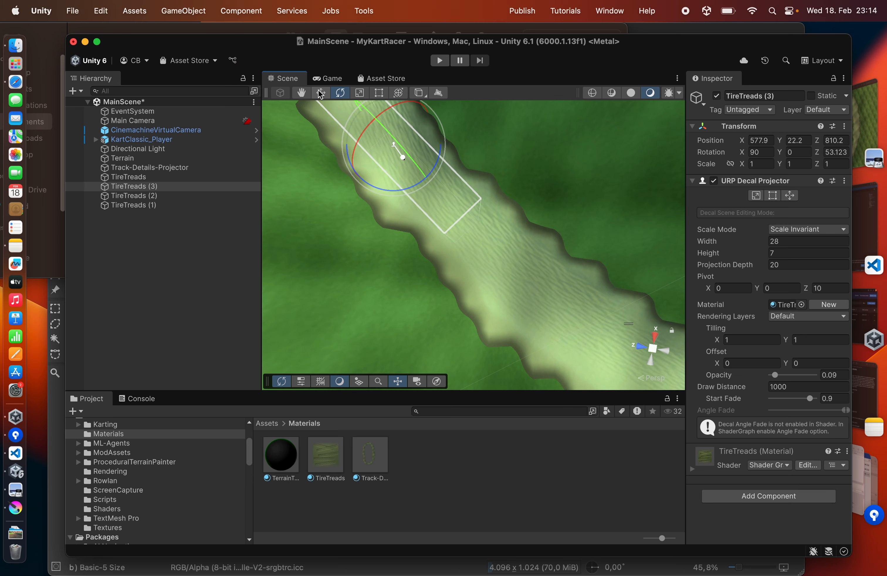
- Reposition the TireTreads (3) decal within the track bend at about X 567, Z 794.52
{"action": "left_click_drag", "start_coordinate": [402, 153], "coordinate": [538, 262]}
{"action": "middle_click_drag", "start_coordinate": [650, 367], "coordinate": [635, 382]}
{"action": "left_click_drag", "start_coordinate": [479, 299], "coordinate": [483, 295]}
{"action": "scroll", "coordinate": [519, 291], "scroll_direction": "up", "scroll_amount": 8}
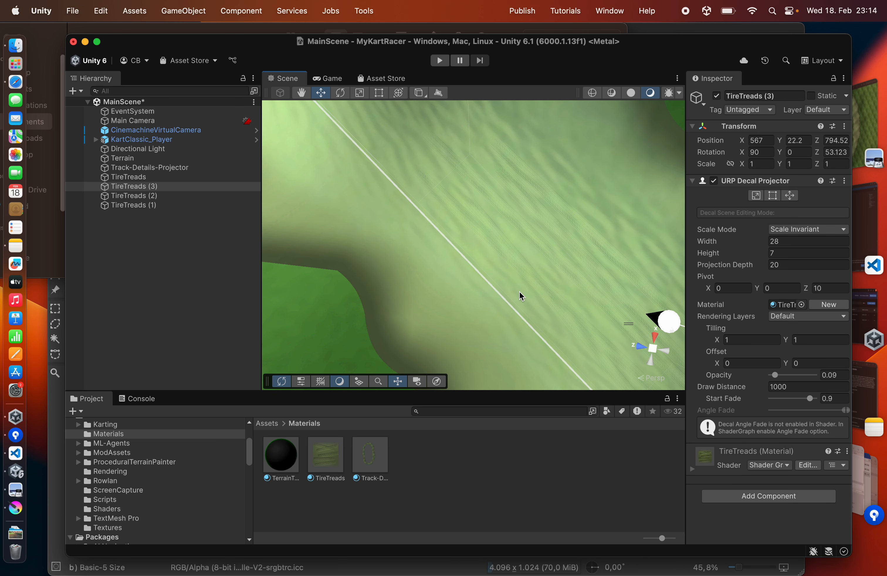
{"action": "scroll", "coordinate": [519, 291], "scroll_direction": "down", "scroll_amount": 5}
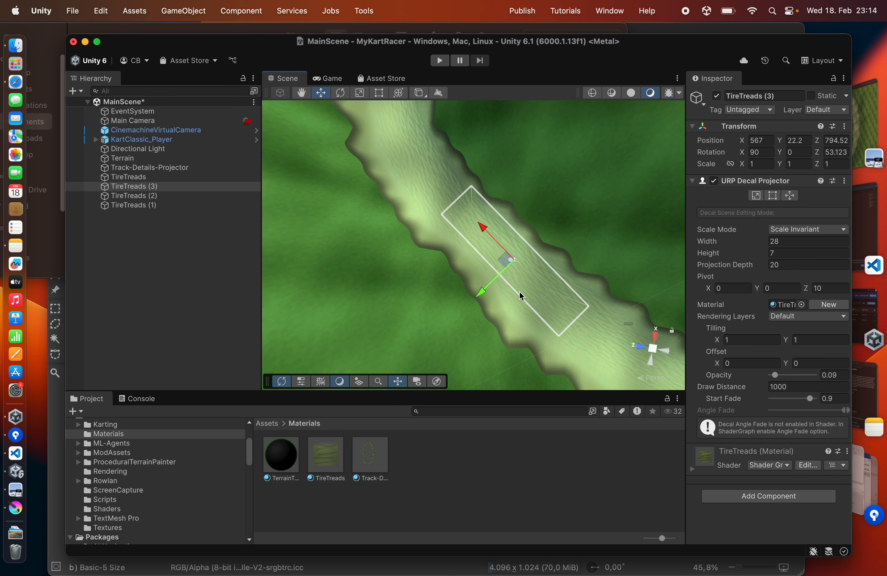
- Playtest the scene by driving the kart along the track to check how the TireTreads decals look, and stop play mode
{"action": "left_click", "coordinate": [151, 259]}
{"action": "left_click", "coordinate": [439, 61]}
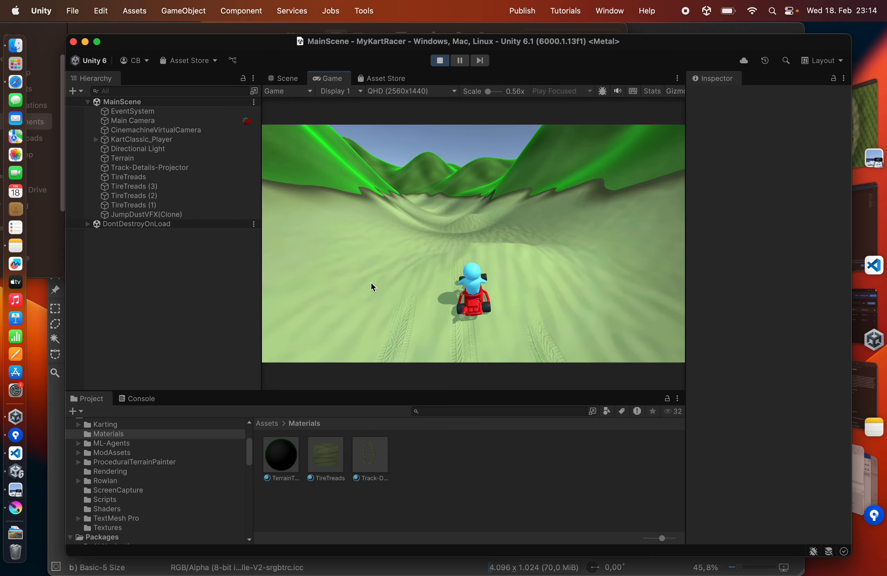
{"action": "key", "text": "Left"}
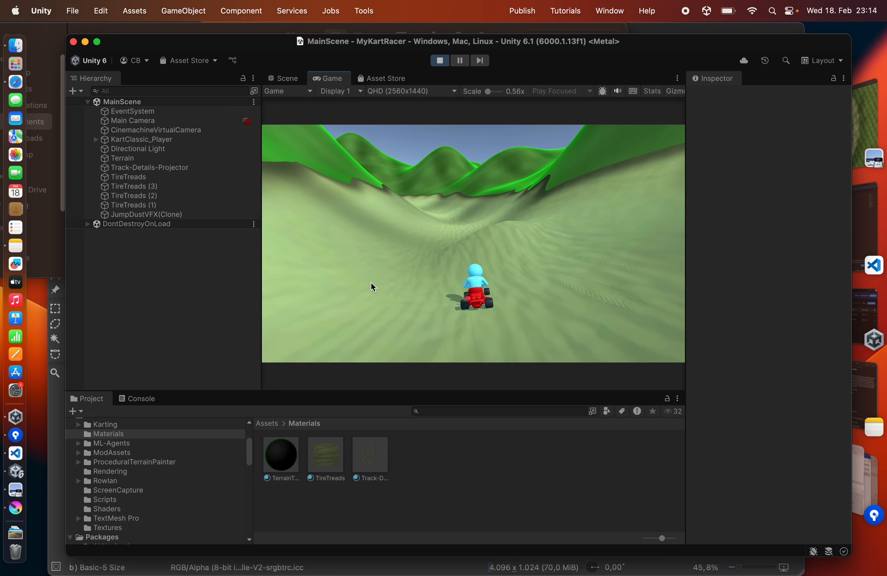
{"action": "key", "text": "Right"}
{"action": "key", "text": "Left"}
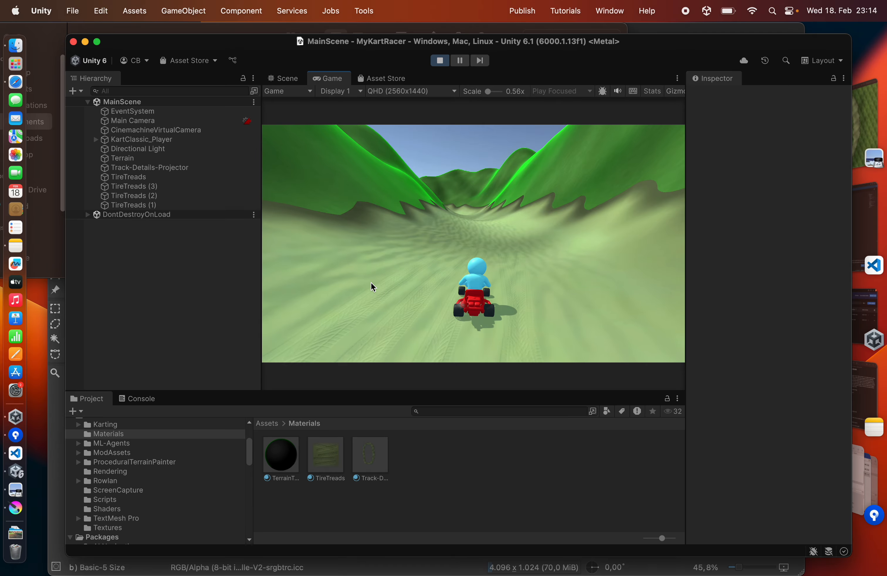
{"action": "key", "text": "Up"}
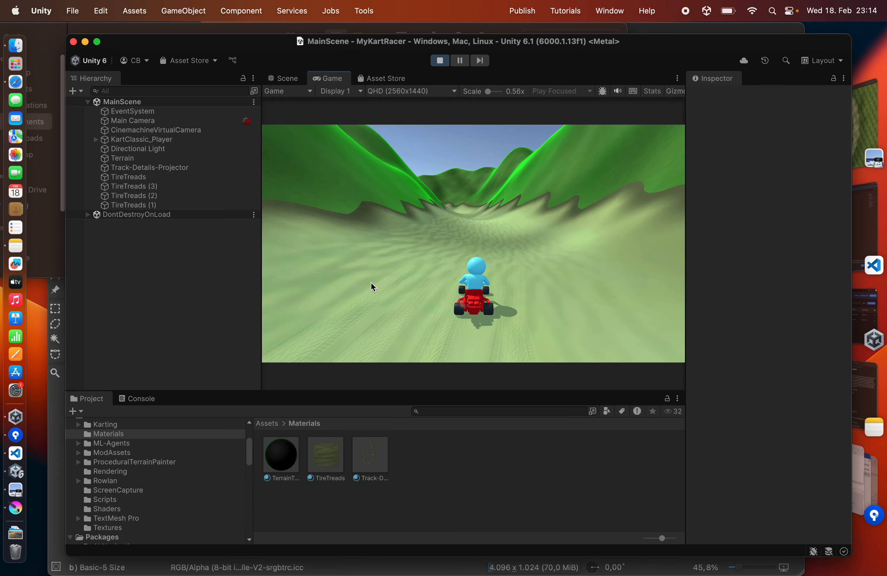
{"action": "key", "text": "Left"}
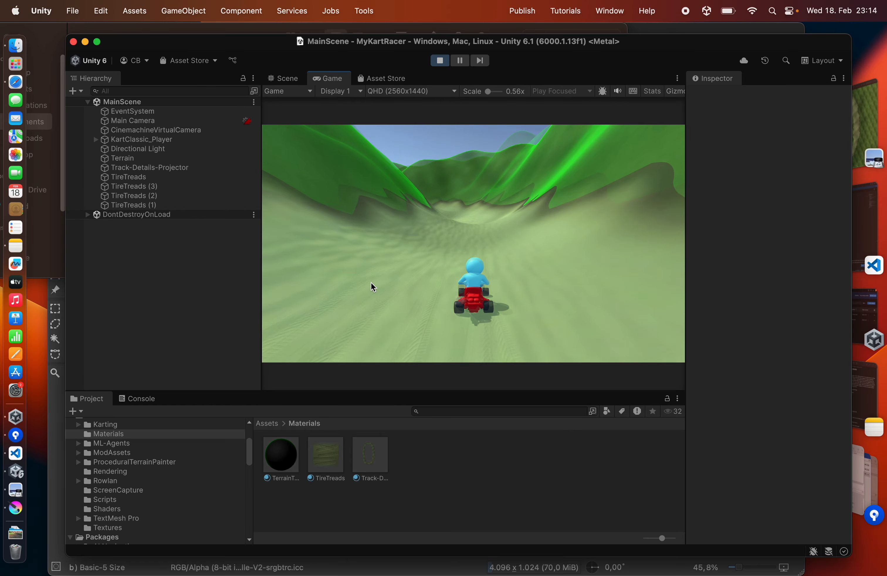
{"action": "key", "text": "Right"}
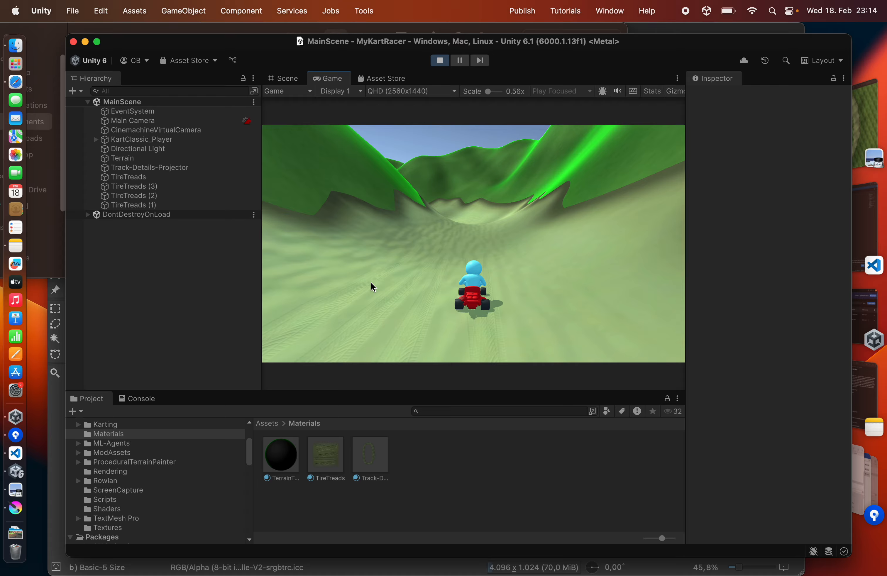
{"action": "key", "text": "super+p"}
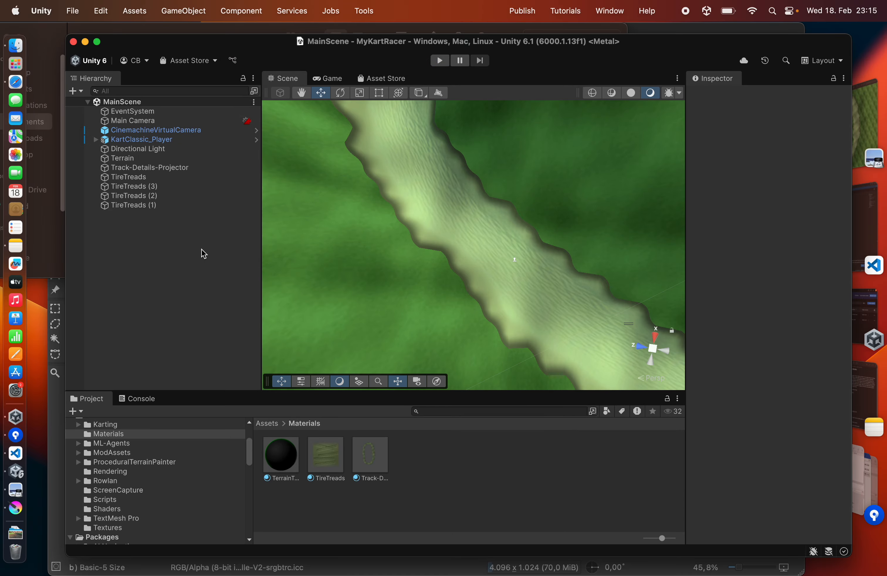
- Switch to Krita and create a new 4096 × 1024 px RGB/Alpha document
{"action": "key", "text": "super+Tab"}
{"action": "key", "text": "super+Tab"}
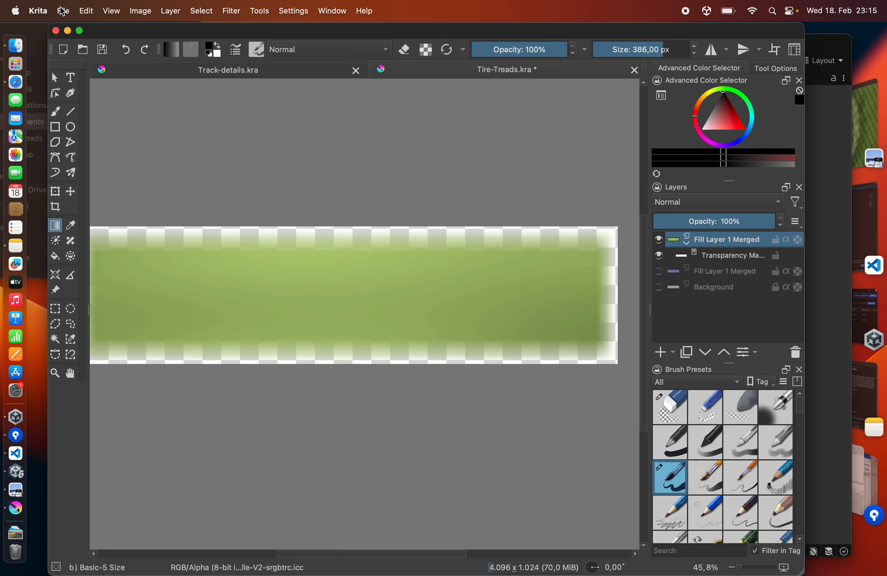
{"action": "left_click", "coordinate": [62, 11]}
{"action": "left_click", "coordinate": [68, 32]}
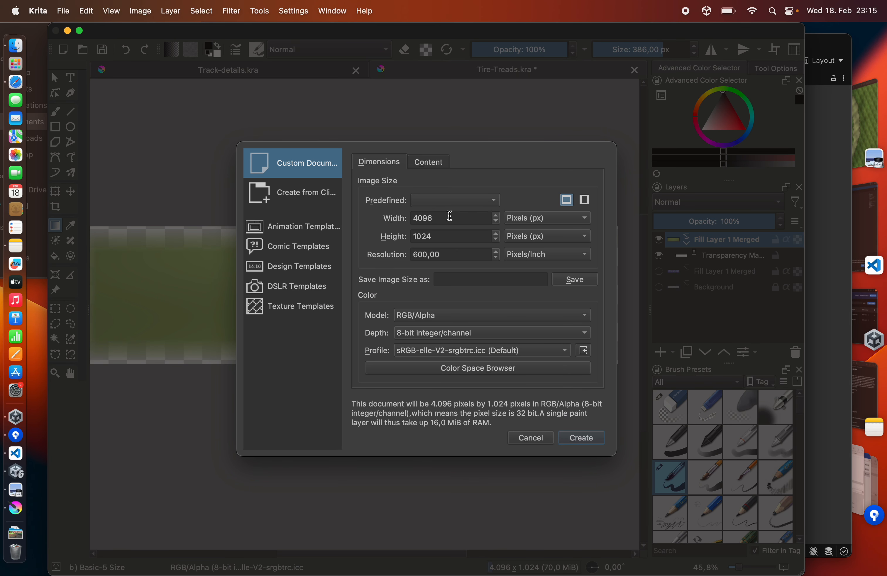
{"action": "left_click", "coordinate": [585, 441]}
- Add a Multigrid fill layer with Dimensions 4 and Divisions 3 to produce a grid of squares
{"action": "left_click", "coordinate": [673, 352]}
{"action": "left_click", "coordinate": [695, 438]}
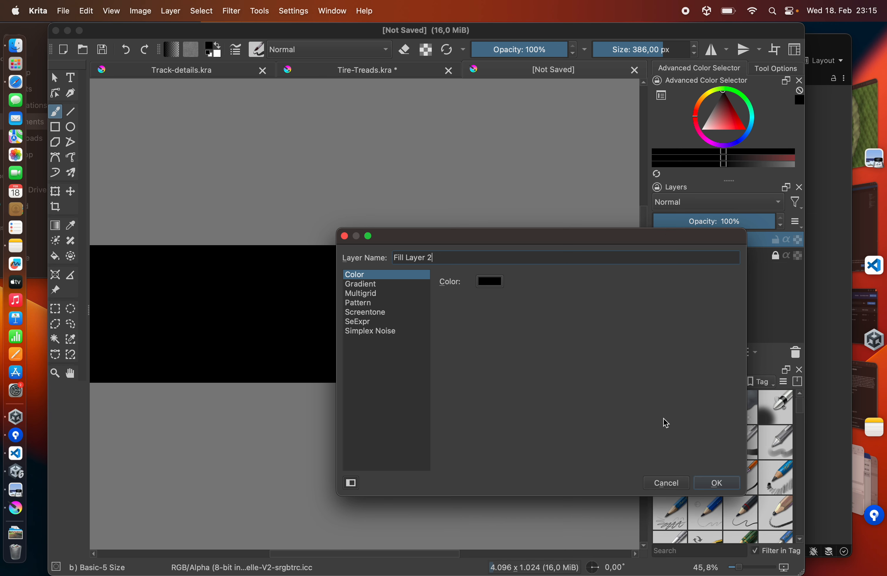
{"action": "left_click", "coordinate": [389, 300]}
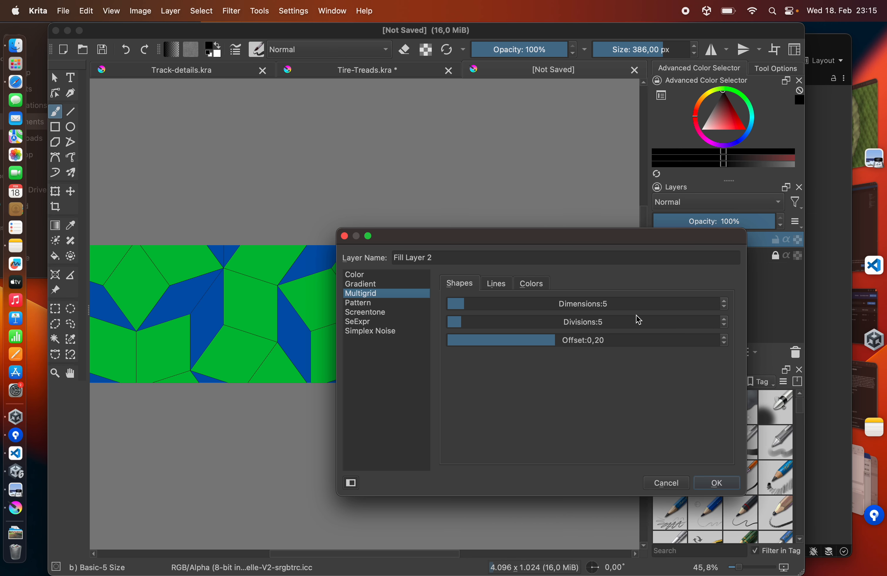
{"action": "left_click", "coordinate": [725, 308]}
{"action": "left_click", "coordinate": [725, 308]}
{"action": "left_click", "coordinate": [723, 324]}
{"action": "left_click", "coordinate": [724, 324]}
{"action": "left_click", "coordinate": [723, 324]}
{"action": "left_click", "coordinate": [724, 324]}
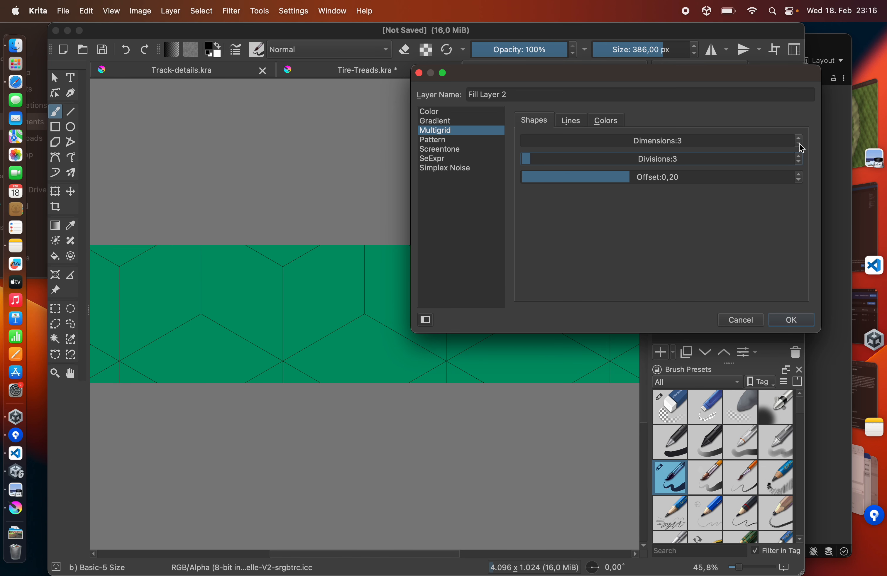
{"action": "left_click", "coordinate": [799, 138]}
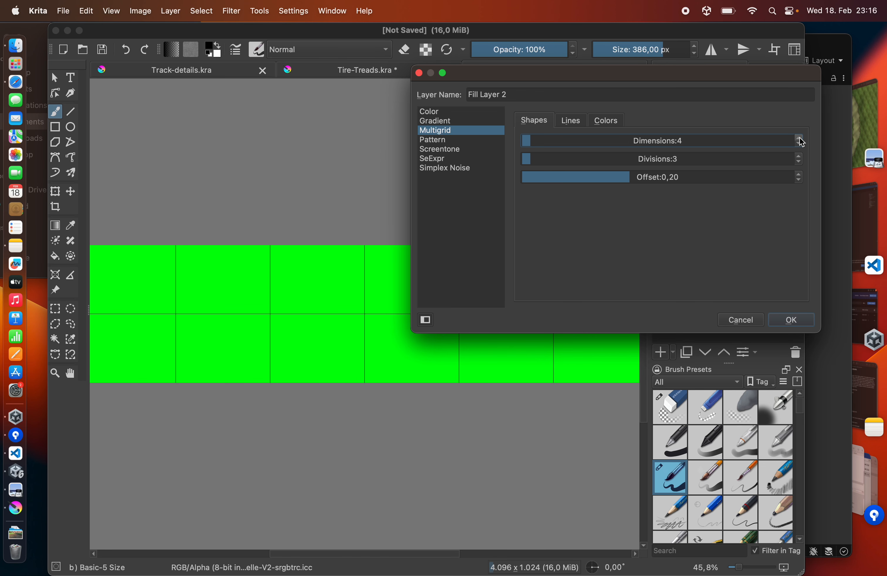
{"action": "left_click_drag", "start_coordinate": [543, 76], "coordinate": [490, 161]}
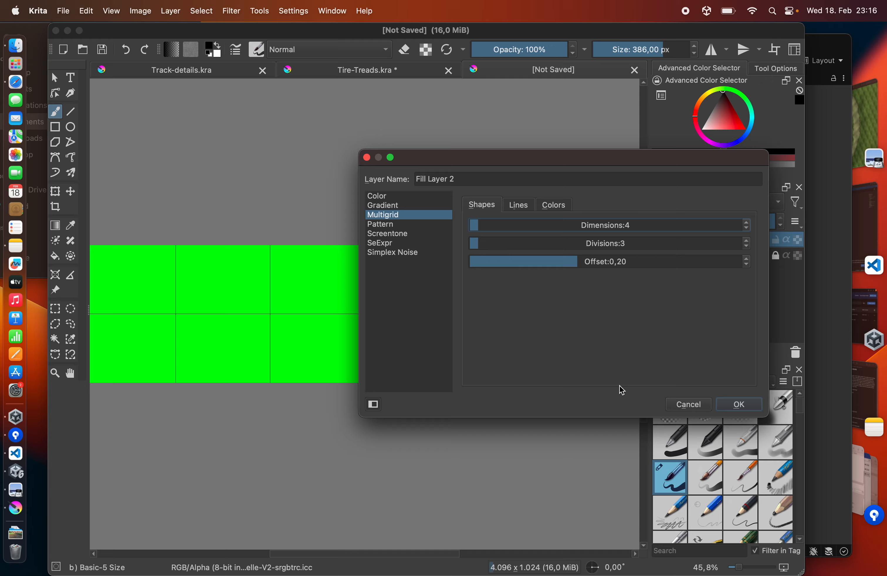
{"action": "left_click", "coordinate": [739, 404]}
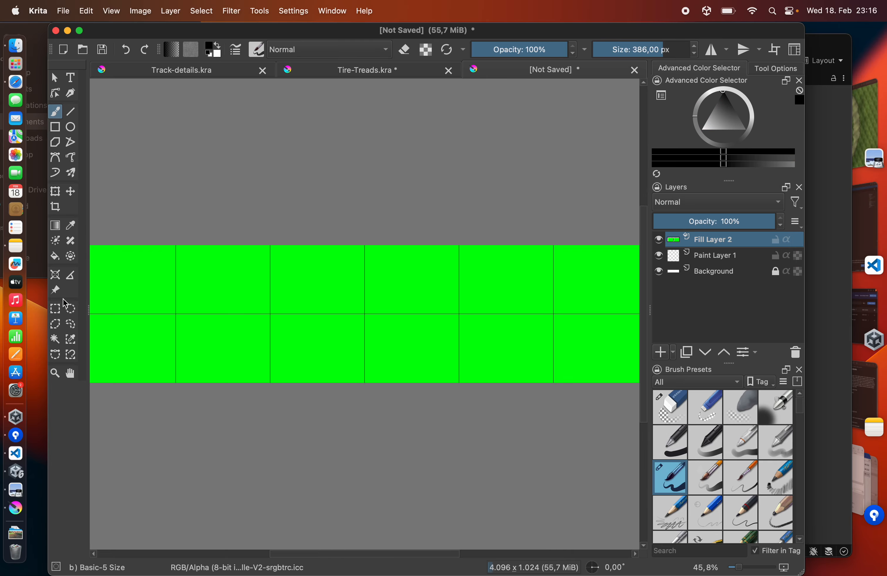
- Select every other grid square in a checkerboard pattern with the magic wand and copy the selection into a new layer
{"action": "left_click", "coordinate": [56, 338]}
{"action": "left_click", "coordinate": [144, 290]}
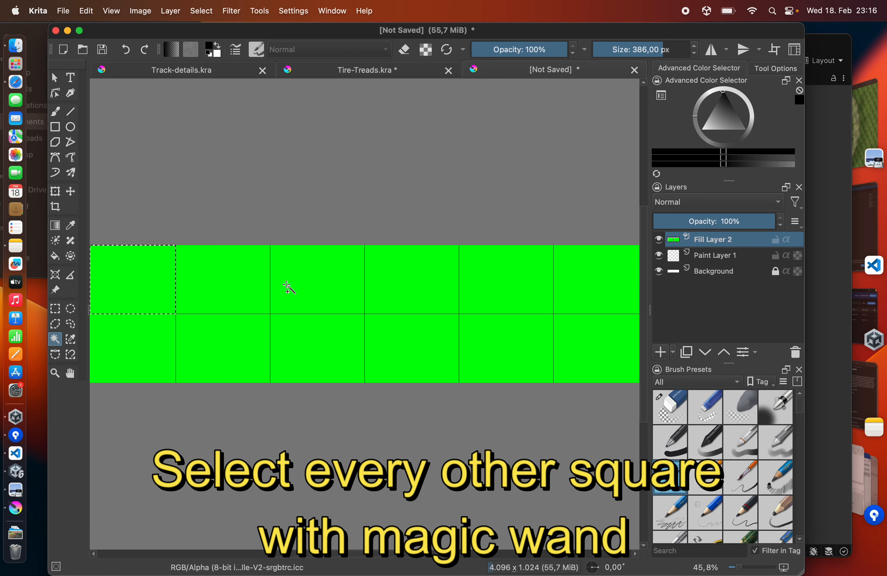
{"action": "left_click", "coordinate": [287, 285], "text": "shift"}
{"action": "left_click", "coordinate": [227, 340], "text": "shift"}
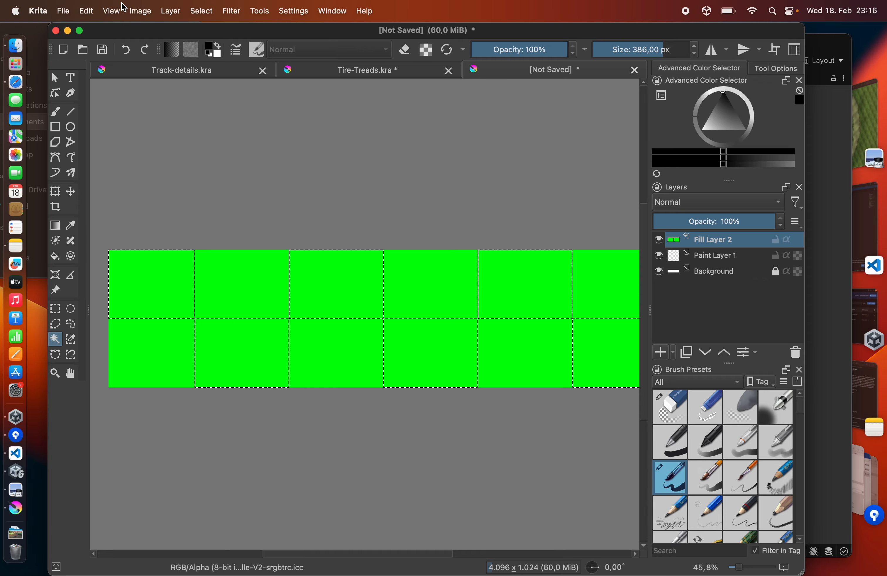
{"action": "key", "text": "super+shift+v"}
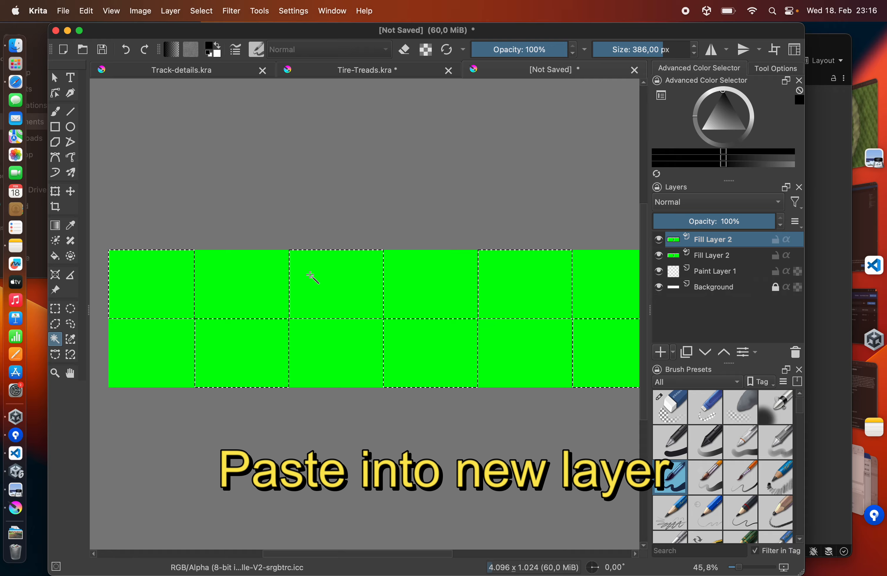
- Apply a white Color Overlay layer style with Normal blending and 100% opacity to the pasted squares layer
{"action": "right_click", "coordinate": [703, 239]}
{"action": "left_click", "coordinate": [742, 259]}
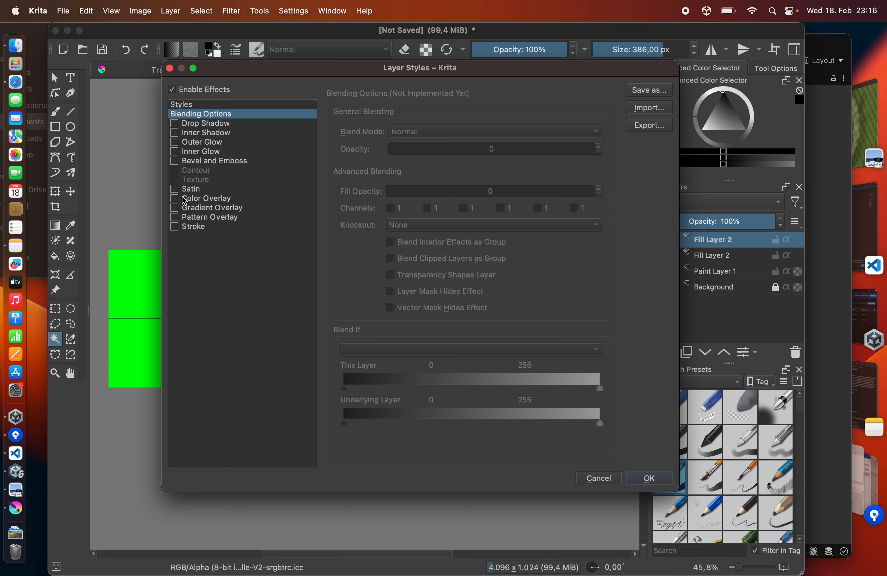
{"action": "left_click", "coordinate": [184, 200]}
{"action": "left_click", "coordinate": [487, 132]}
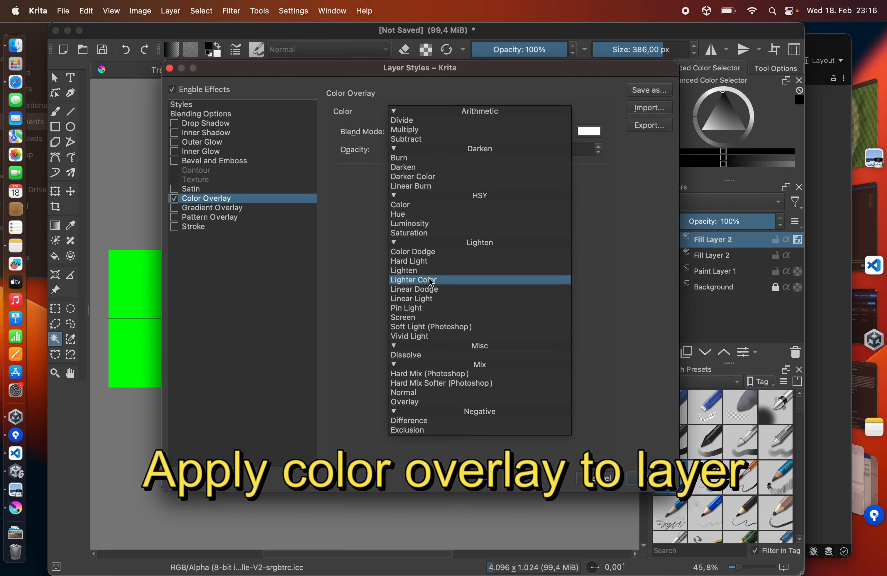
{"action": "left_click", "coordinate": [421, 393]}
{"action": "left_click_drag", "start_coordinate": [533, 156], "coordinate": [598, 151]}
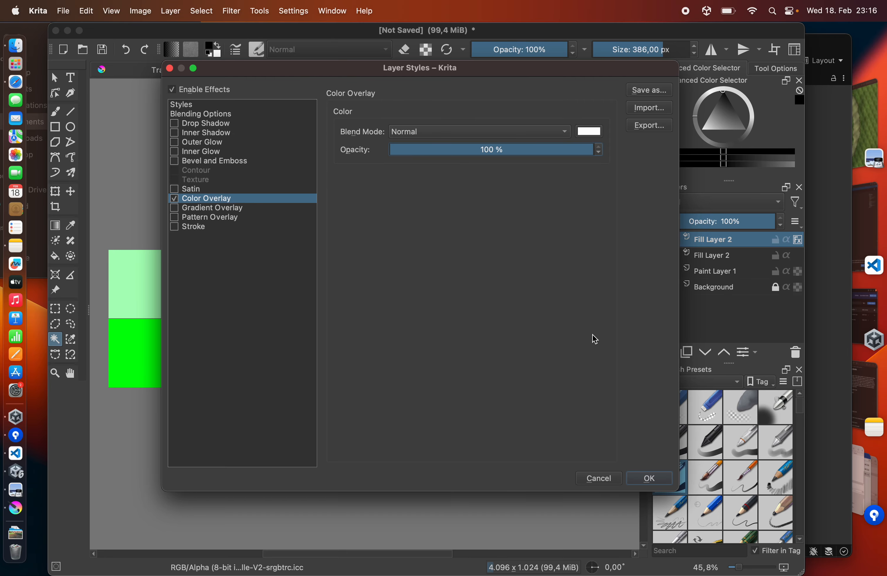
{"action": "left_click", "coordinate": [649, 479]}
- Apply a black Color Overlay layer style to the original Fill Layer 2 beneath the white squares
{"action": "right_click", "coordinate": [729, 254]}
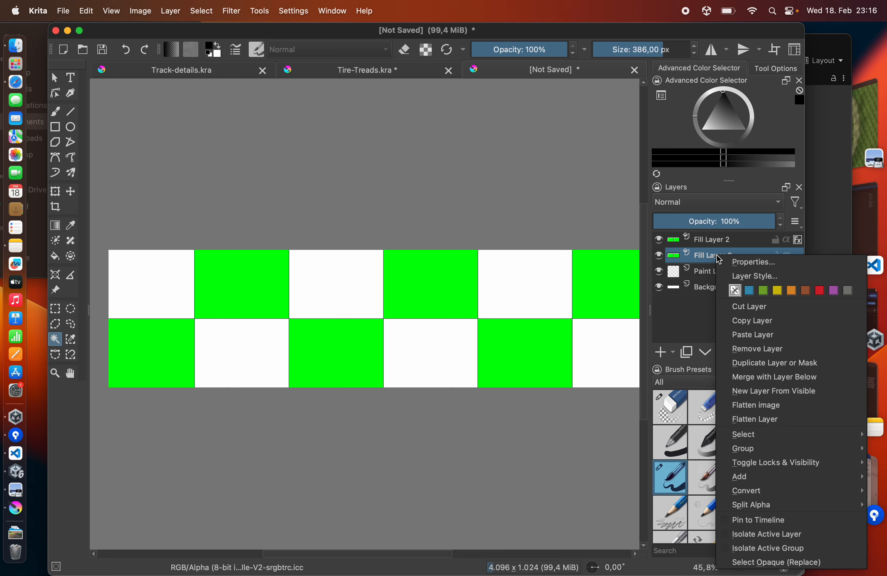
{"action": "left_click", "coordinate": [752, 275]}
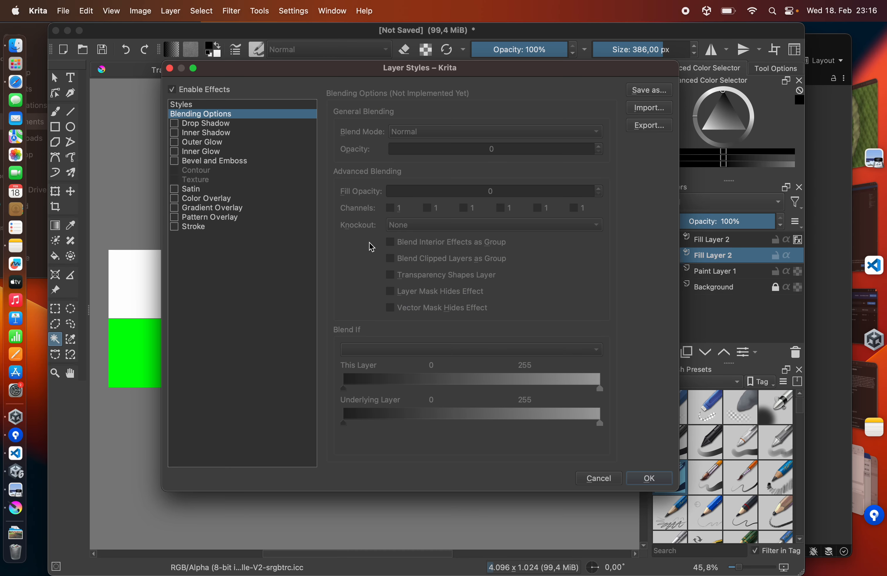
{"action": "left_click", "coordinate": [235, 199]}
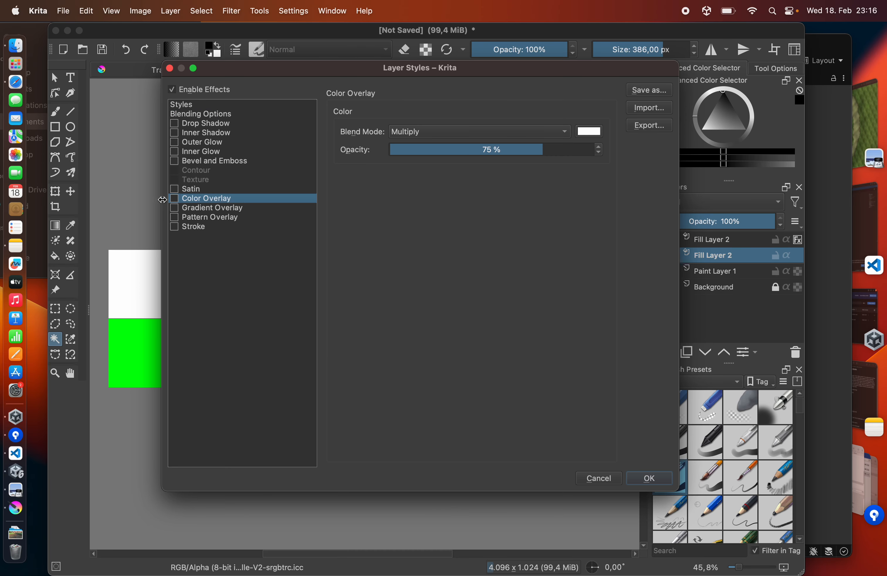
{"action": "left_click", "coordinate": [463, 131]}
{"action": "left_click", "coordinate": [479, 363]}
{"action": "left_click", "coordinate": [589, 131]}
{"action": "left_click_drag", "start_coordinate": [335, 176], "coordinate": [337, 134]}
{"action": "left_click", "coordinate": [531, 407]}
{"action": "key", "text": "Return"}
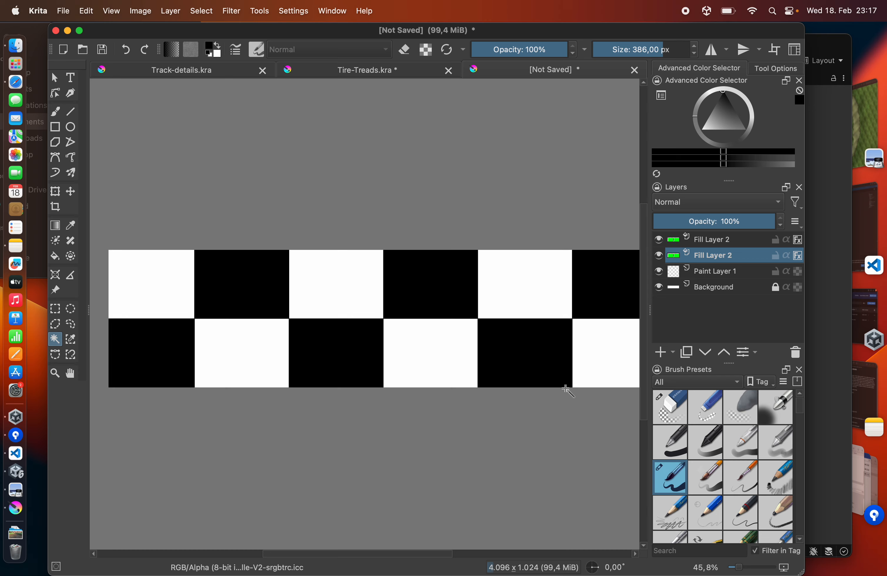
- Merge the two Fill Layer 2 layers into one and add a transparency mask to the merged layer
{"action": "scroll", "coordinate": [479, 336], "scroll_direction": "right", "scroll_amount": 4}
{"action": "scroll", "coordinate": [479, 336], "scroll_direction": "left", "scroll_amount": 2}
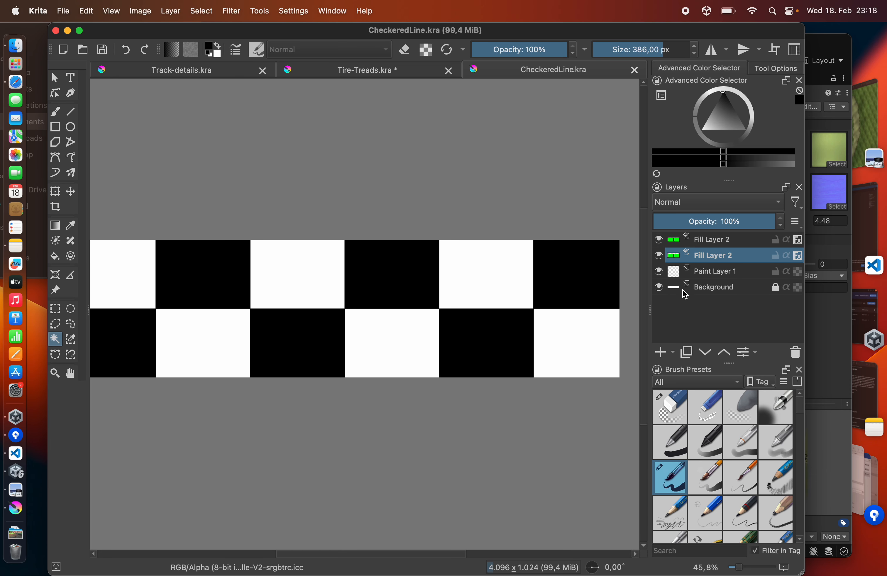
{"action": "left_click", "coordinate": [713, 242]}
{"action": "right_click", "coordinate": [710, 242]}
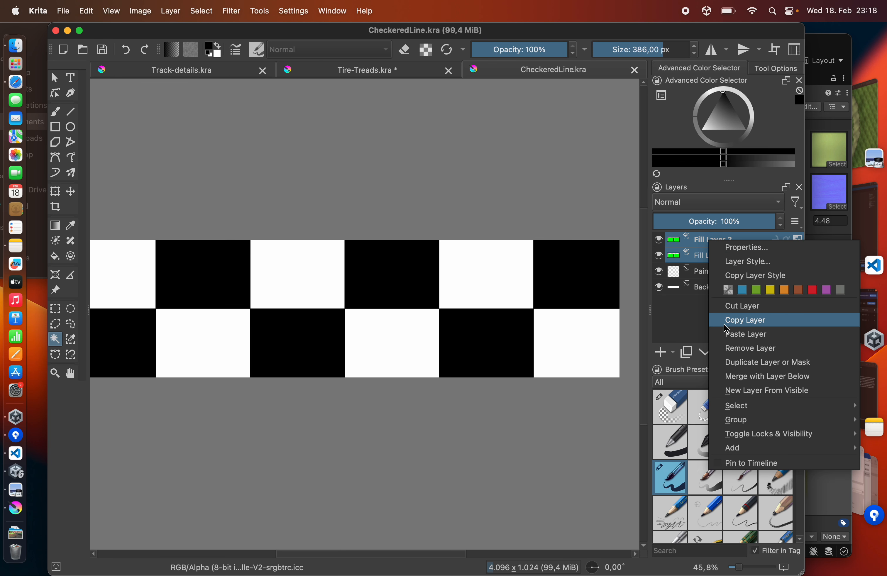
{"action": "left_click", "coordinate": [732, 377]}
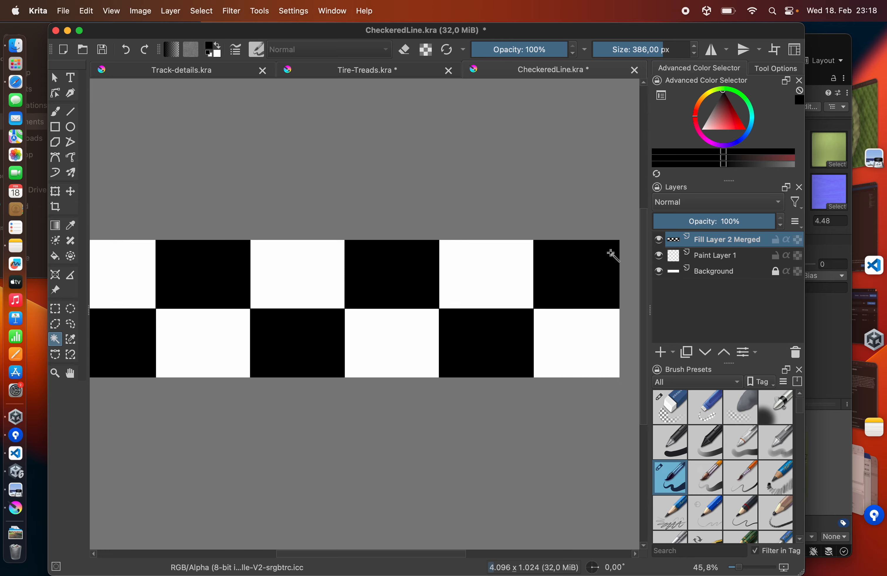
{"action": "right_click", "coordinate": [715, 247]}
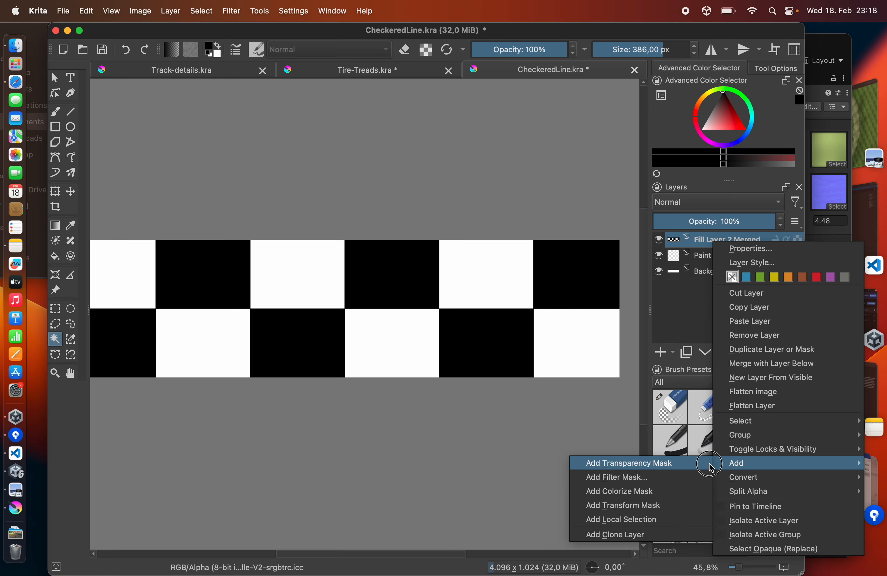
{"action": "left_click", "coordinate": [707, 465]}
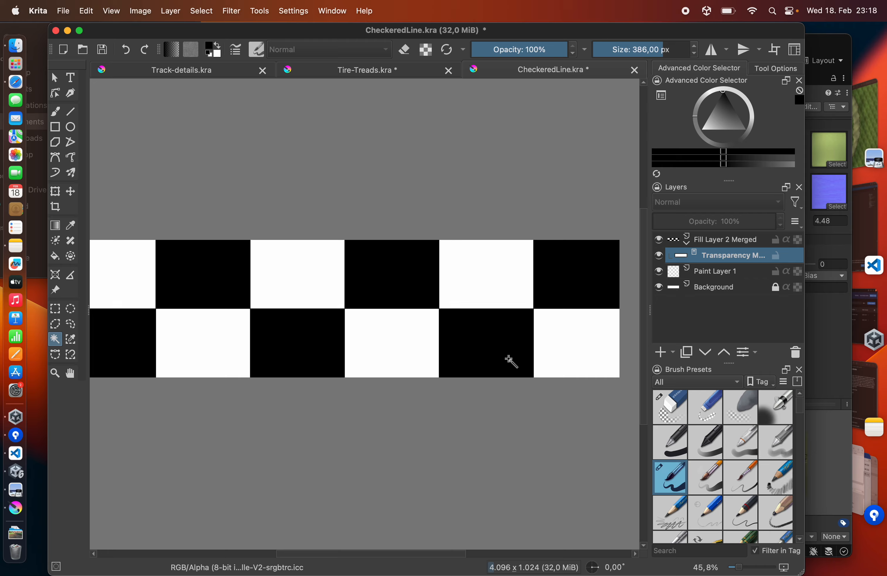
- Hide the Background layer and fade the checkered strip's left end with a gradient on the transparency mask
{"action": "left_click", "coordinate": [55, 225]}
{"action": "scroll", "coordinate": [249, 313], "scroll_direction": "left", "scroll_amount": 5}
{"action": "left_click_drag", "start_coordinate": [280, 316], "coordinate": [299, 316]}
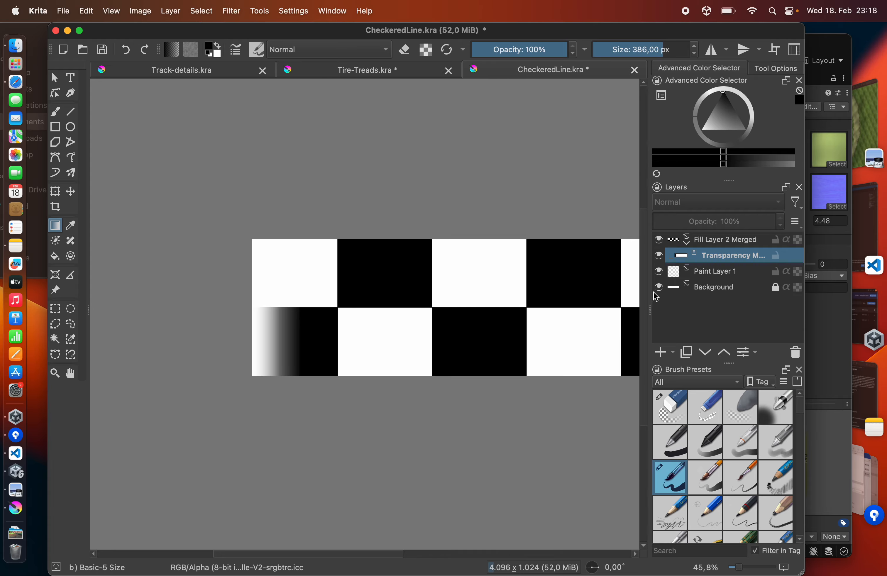
{"action": "left_click", "coordinate": [658, 287]}
{"action": "key", "text": "super+z"}
{"action": "key", "text": "super+z"}
{"action": "left_click", "coordinate": [658, 287]}
{"action": "left_click_drag", "start_coordinate": [245, 315], "coordinate": [304, 314]}
{"action": "key", "text": "super+z"}
{"action": "key", "text": "super+z"}
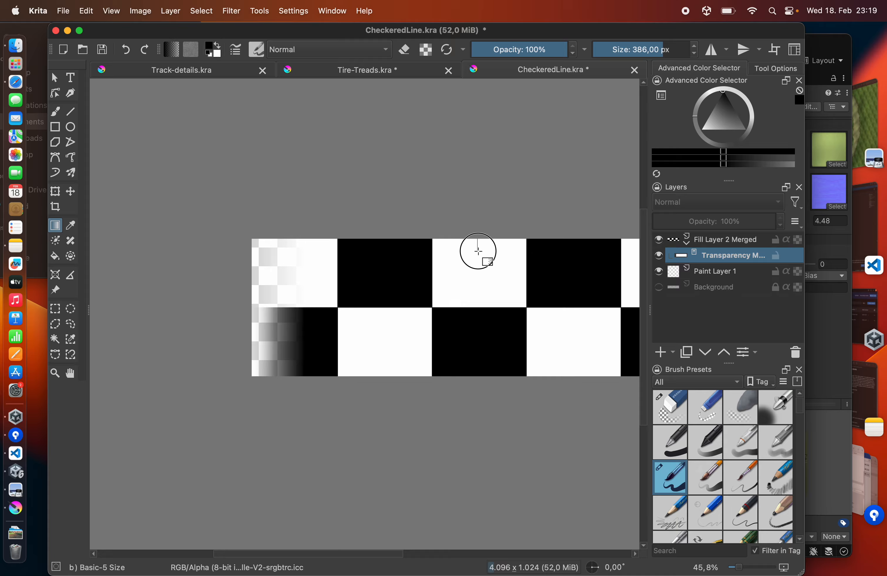
- Fade the checkered strip's upper, lower and right edges with short gradients on the transparency mask
{"action": "left_click_drag", "start_coordinate": [478, 233], "coordinate": [478, 258]}
{"action": "left_click_drag", "start_coordinate": [475, 379], "coordinate": [475, 357]}
{"action": "scroll", "coordinate": [475, 359], "scroll_direction": "right", "scroll_amount": 12}
{"action": "scroll", "coordinate": [352, 321], "scroll_direction": "left", "scroll_amount": 15}
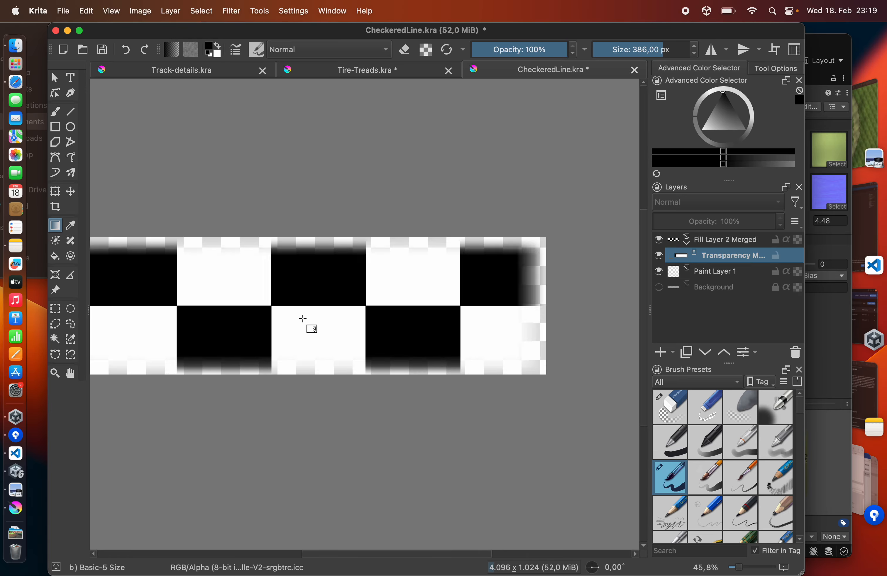
- Save CheckeredLine.kra and start exporting the image
{"action": "key", "text": "super+s"}
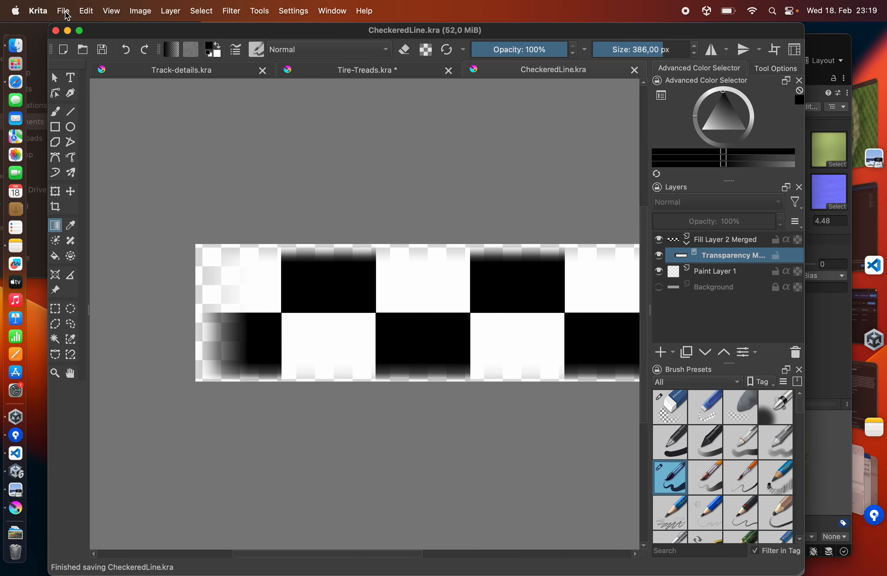
{"action": "left_click", "coordinate": [64, 11]}
{"action": "left_click", "coordinate": [73, 142]}
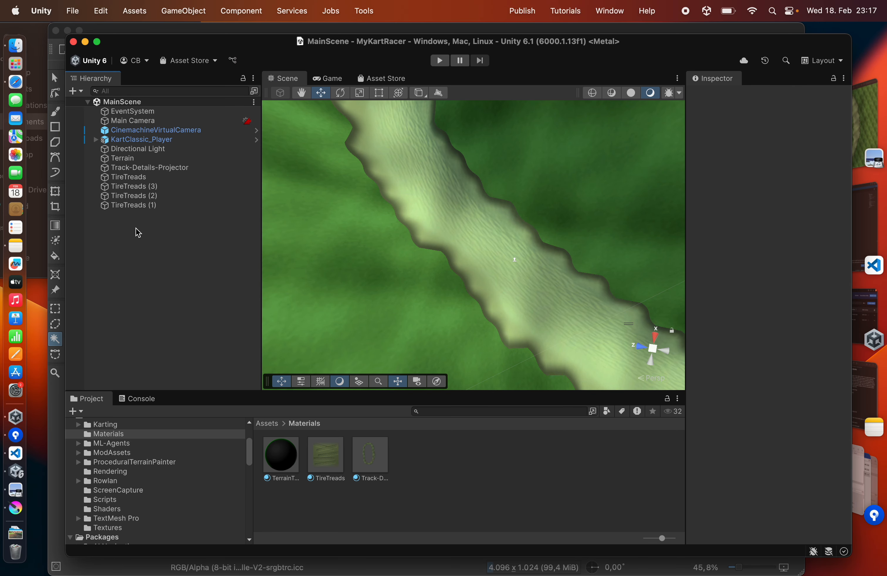
- Duplicate the TireTreads (2) decal projector
{"action": "right_click", "coordinate": [139, 232]}
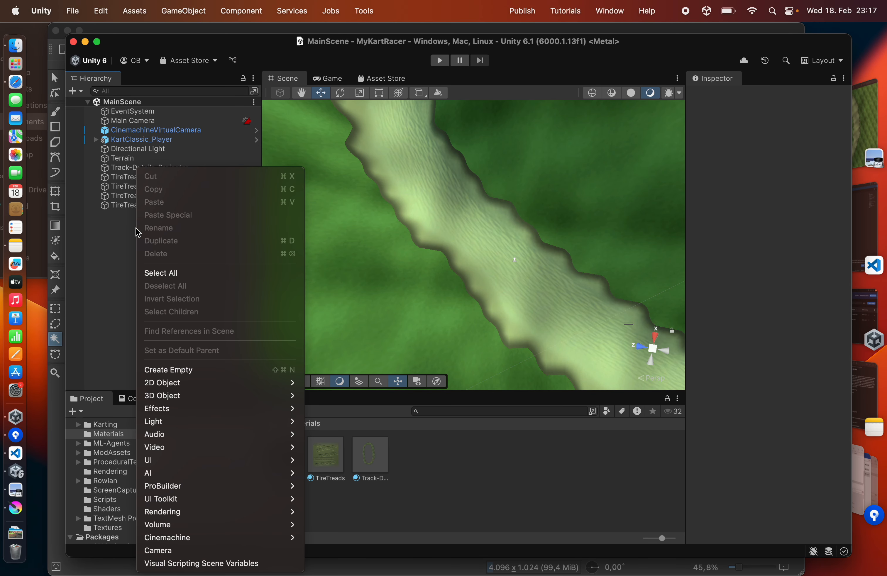
{"action": "left_click", "coordinate": [96, 264]}
{"action": "left_click", "coordinate": [131, 206]}
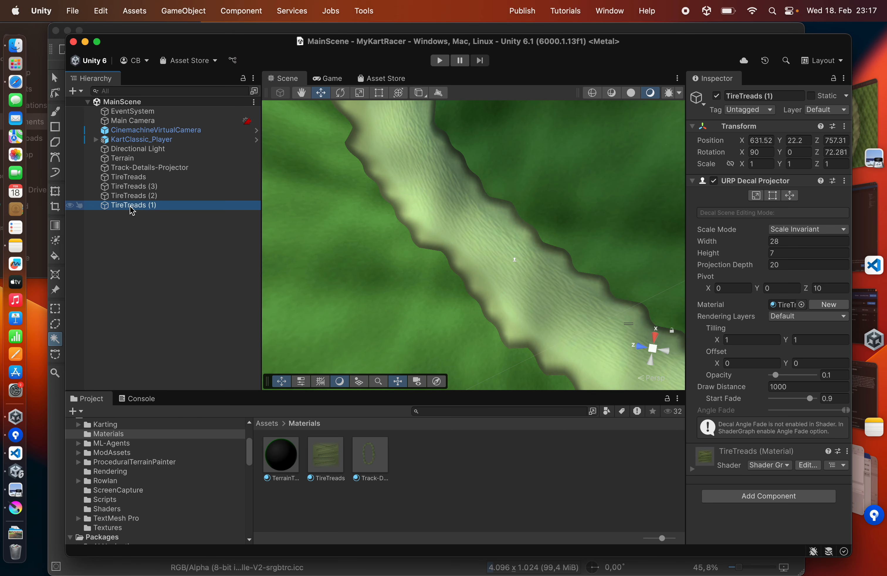
{"action": "key", "text": "f"}
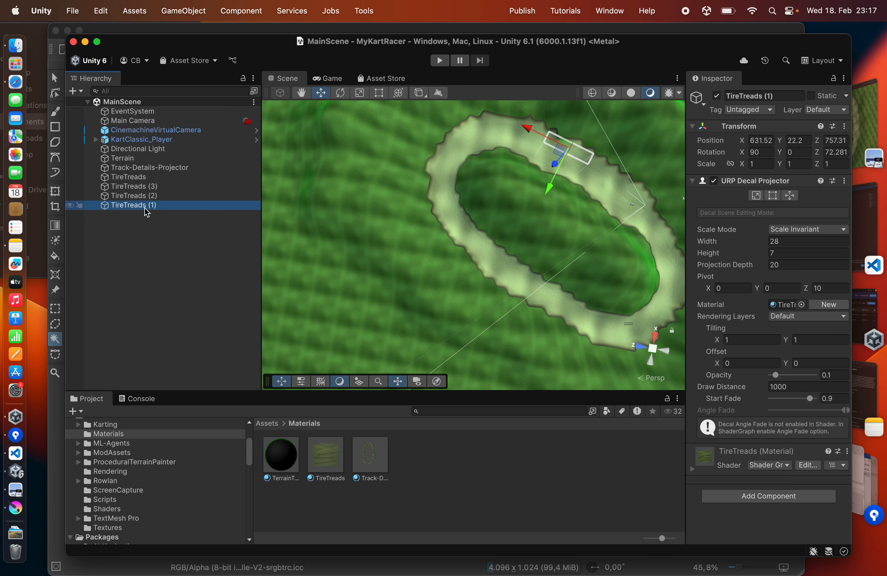
{"action": "double_click", "coordinate": [142, 196]}
{"action": "key", "text": "super+d"}
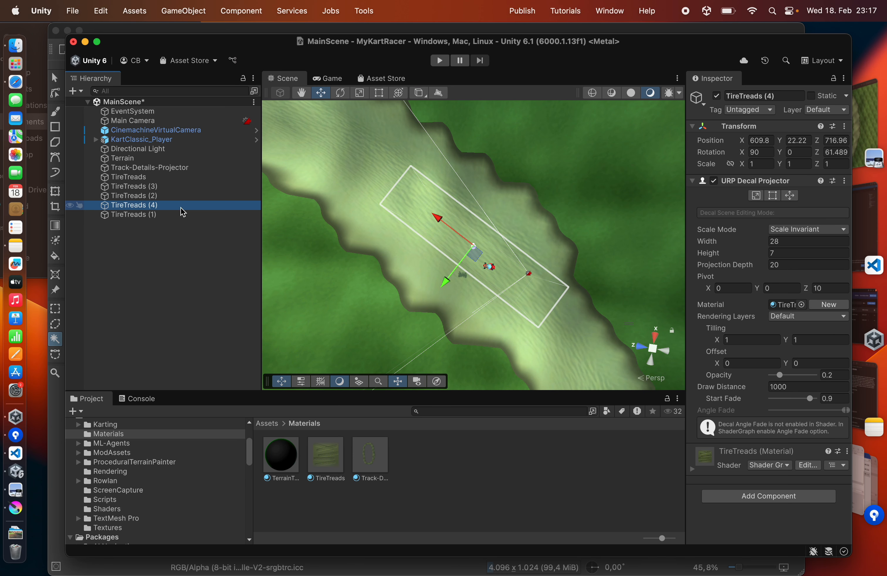
- Rename the duplicated decal projector CheckeredLine and place it last in the scene hierarchy
{"action": "type", "text": "CheckeredLi"}
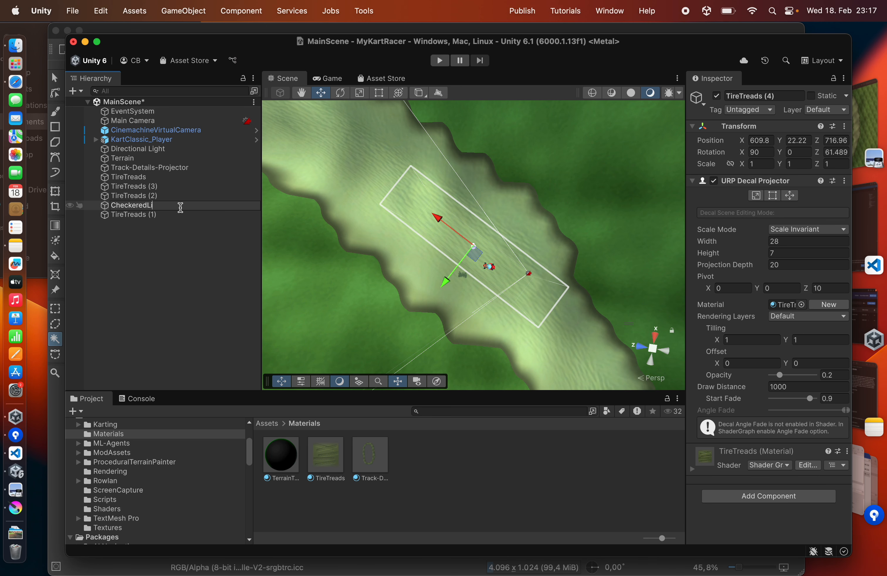
{"action": "type", "text": "ne"}
{"action": "key", "text": "Return"}
{"action": "left_click_drag", "start_coordinate": [180, 208], "coordinate": [167, 238]}
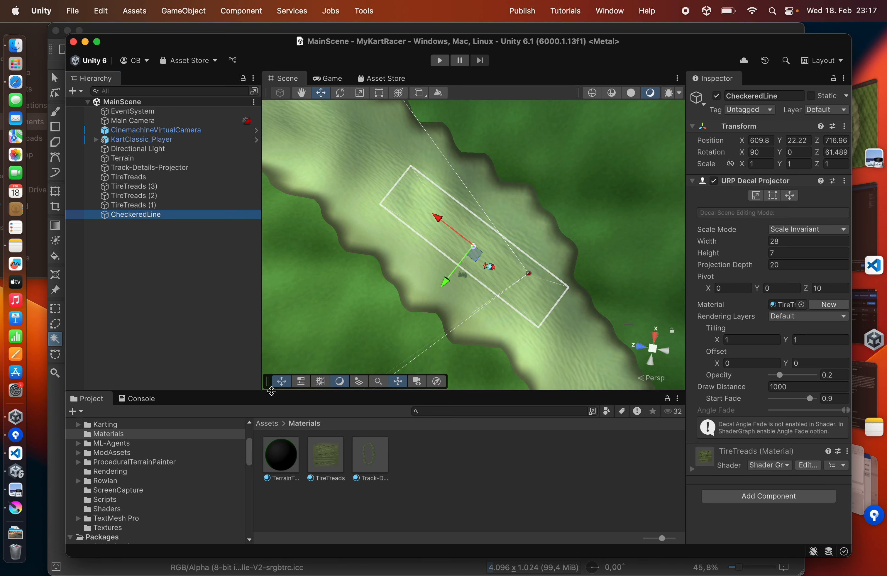
- Duplicate the TireTreads material and name the copy CheckeredLine
{"action": "left_click", "coordinate": [329, 467]}
{"action": "key", "text": "super+d"}
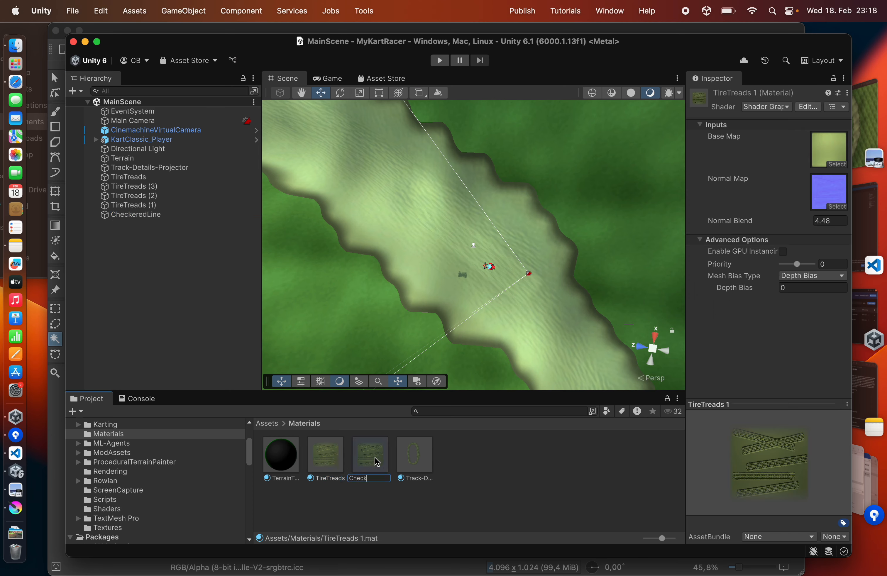
{"action": "type", "text": "Line"}
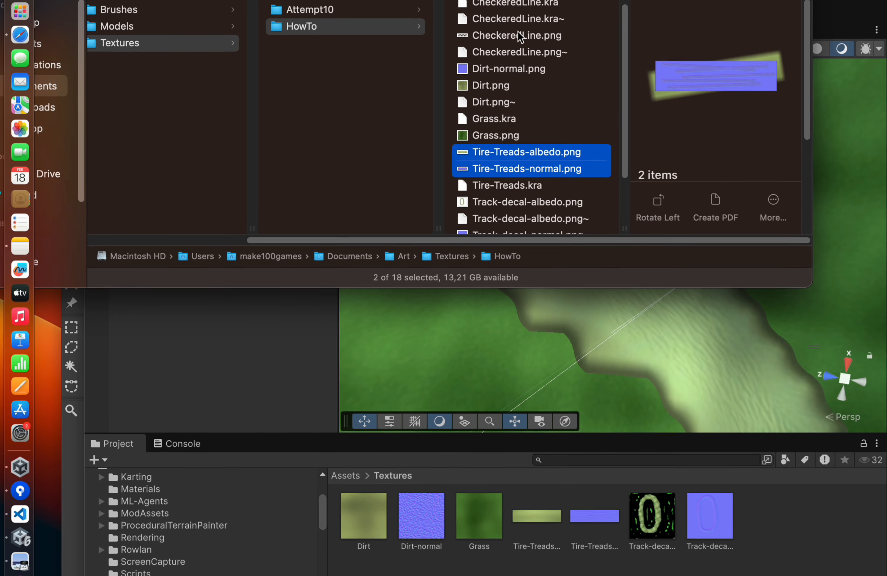
- Import CheckeredLine.png into the Textures folder and assign it as the Base Map of the CheckeredLine material
{"action": "left_click_drag", "start_coordinate": [518, 6], "coordinate": [836, 510]}
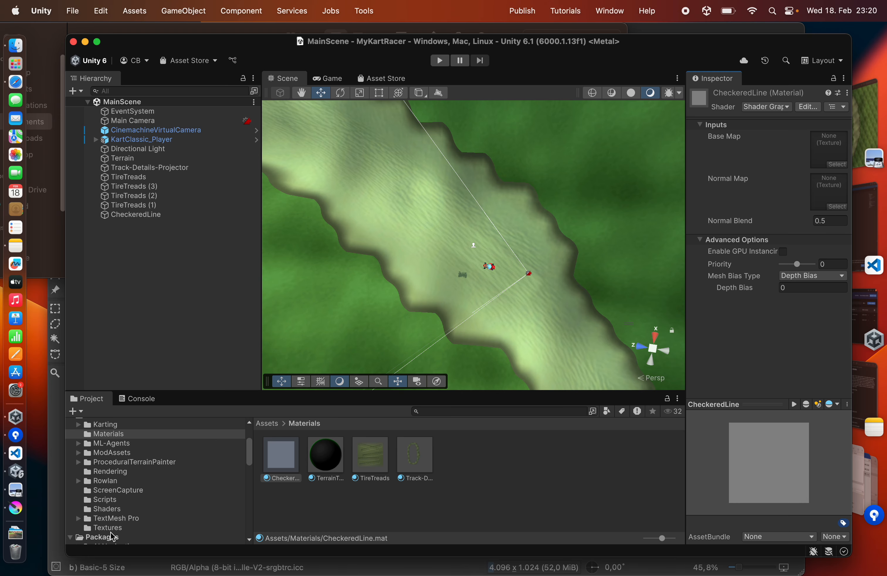
{"action": "left_click", "coordinate": [111, 528]}
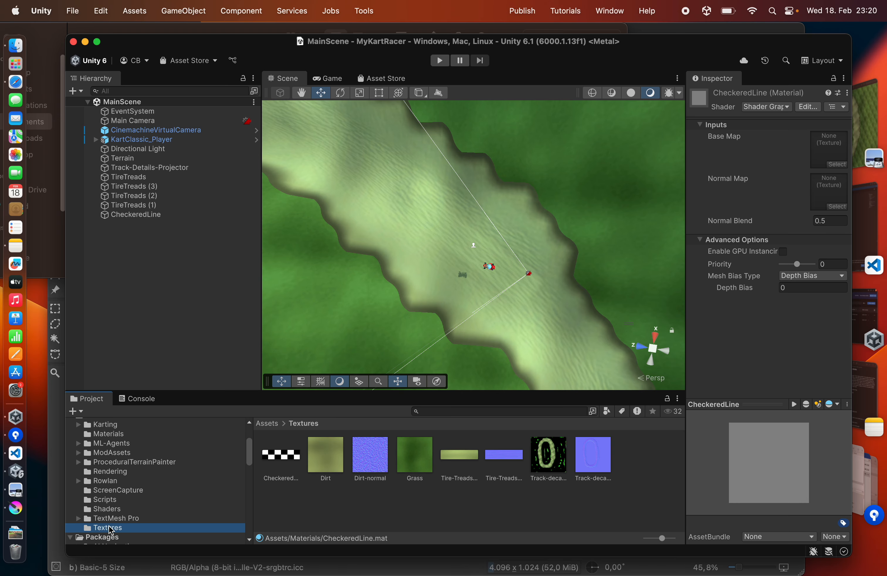
{"action": "left_click_drag", "start_coordinate": [285, 464], "coordinate": [815, 147]}
- Assign the CheckeredLine material to the CheckeredLine decal projector
{"action": "left_click", "coordinate": [136, 215]}
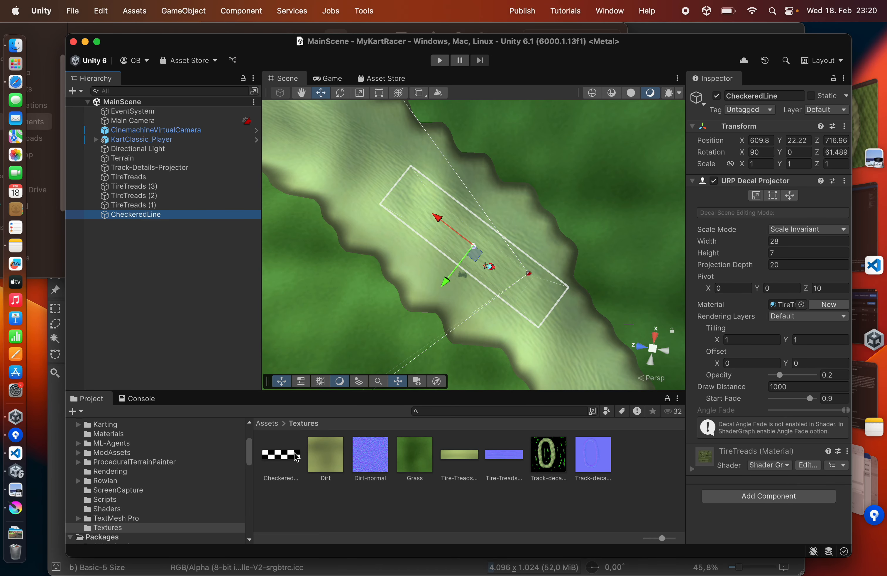
{"action": "left_click", "coordinate": [111, 434]}
{"action": "left_click_drag", "start_coordinate": [281, 455], "coordinate": [781, 303]}
- Rotate the CheckeredLine decal to about 142.46 degrees on Z so that it lies across the track
{"action": "scroll", "coordinate": [381, 208], "scroll_direction": "up", "scroll_amount": 5}
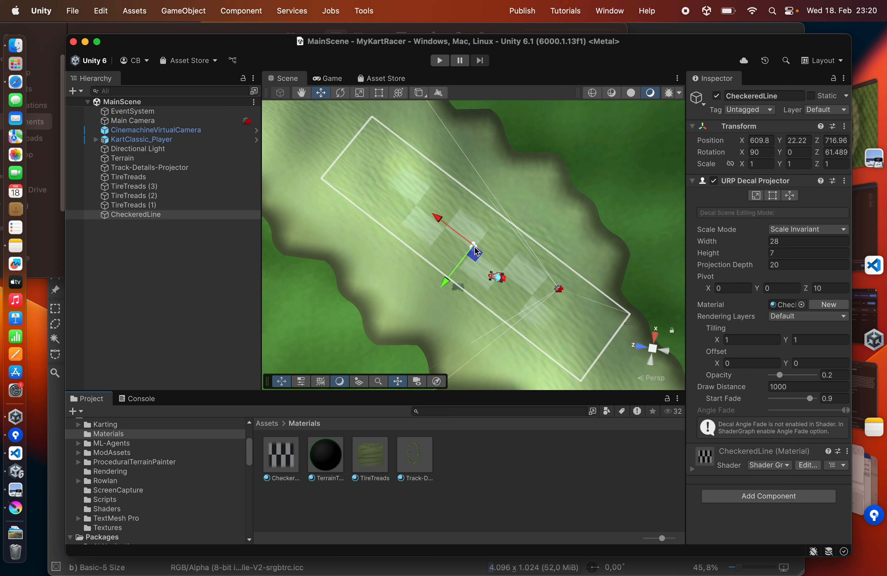
{"action": "scroll", "coordinate": [402, 260], "scroll_direction": "down", "scroll_amount": 10}
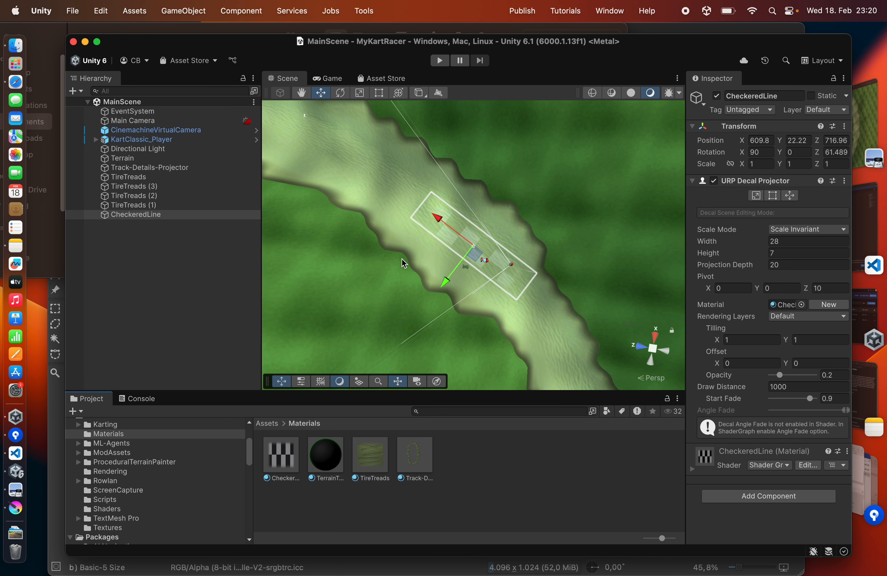
{"action": "scroll", "coordinate": [401, 258], "scroll_direction": "down", "scroll_amount": 2}
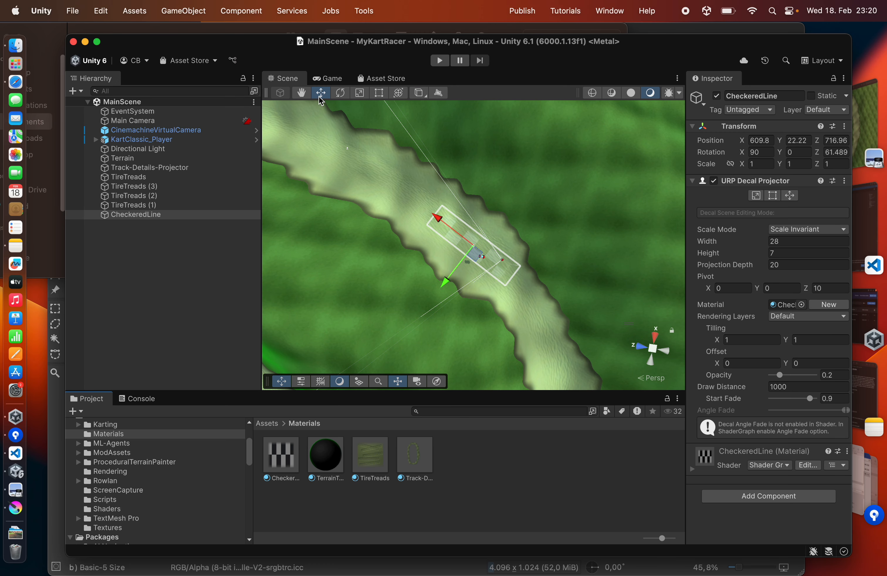
{"action": "left_click", "coordinate": [336, 94]}
{"action": "left_click_drag", "start_coordinate": [485, 293], "coordinate": [350, 161]}
- Set the CheckeredLine decal's opacity to 1, its width to 20 and its height to 5
{"action": "scroll", "coordinate": [367, 246], "scroll_direction": "up", "scroll_amount": 5}
{"action": "left_click_drag", "start_coordinate": [367, 247], "coordinate": [246, 313], "text": "alt"}
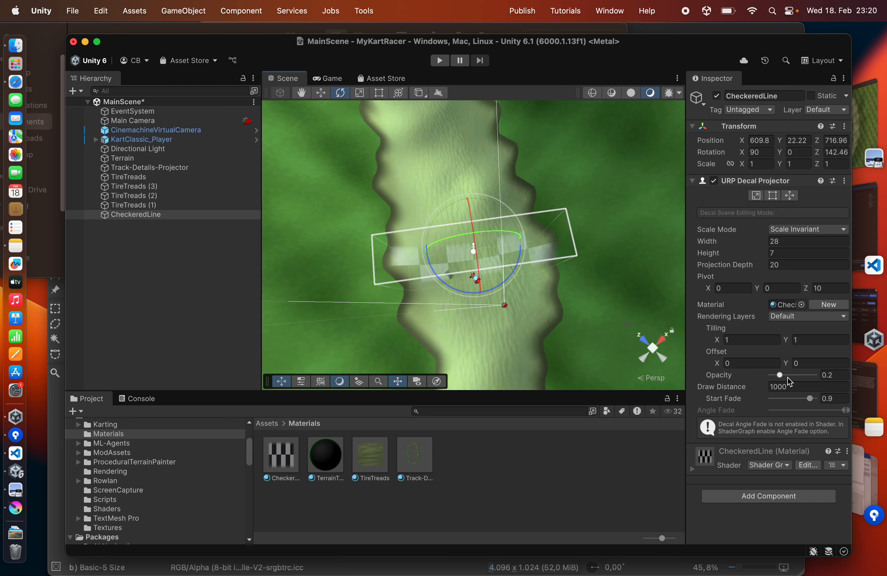
{"action": "left_click_drag", "start_coordinate": [783, 376], "coordinate": [841, 376]}
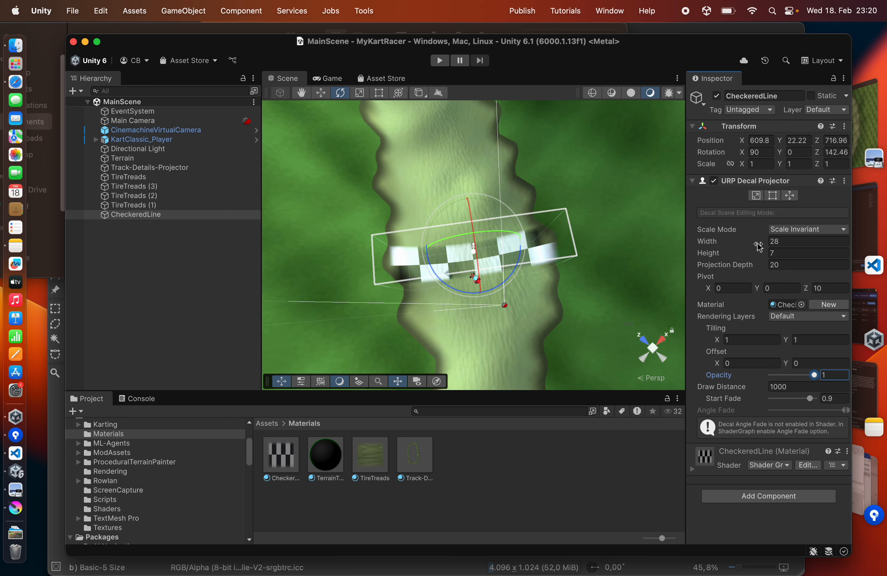
{"action": "type", "text": "20"}
{"action": "key", "text": "Tab"}
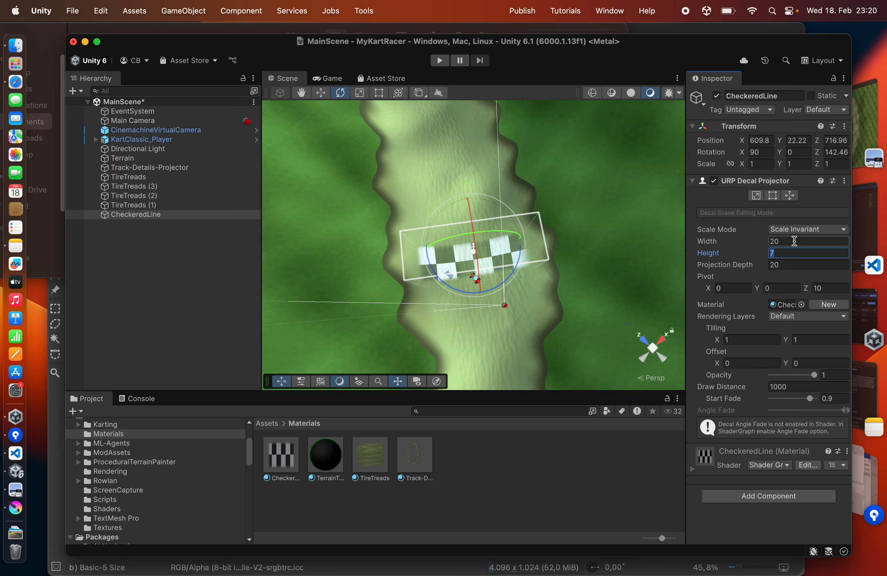
{"action": "type", "text": "5"}
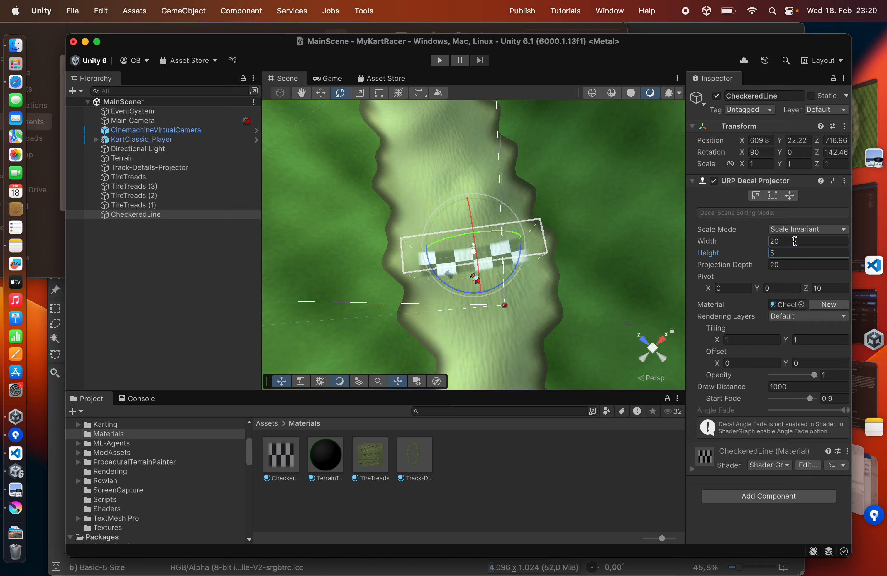
- Fine-tune the CheckeredLine decal's rotation so that it runs straight across the track
{"action": "left_click", "coordinate": [329, 79]}
{"action": "left_click", "coordinate": [288, 79]}
{"action": "left_click_drag", "start_coordinate": [519, 326], "coordinate": [479, 236], "text": "alt"}
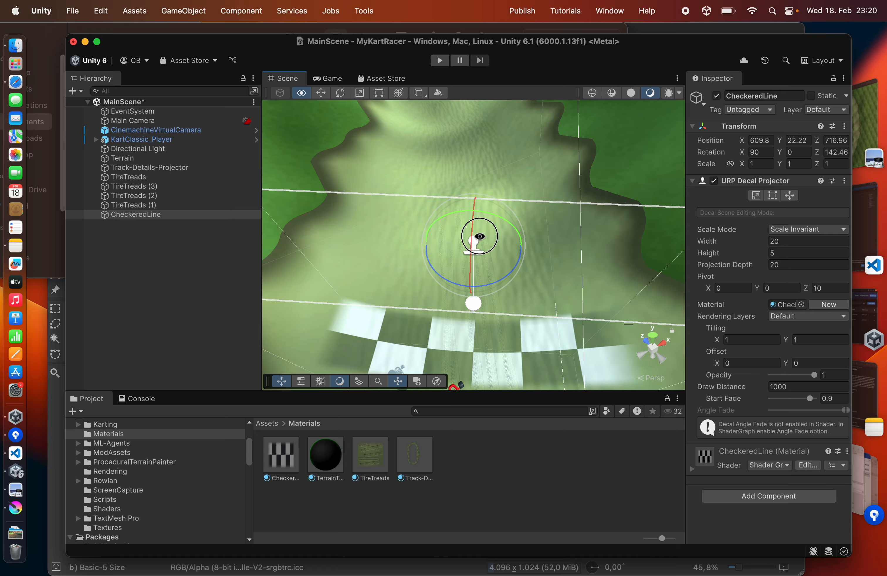
{"action": "left_click_drag", "start_coordinate": [536, 360], "coordinate": [474, 290], "text": "alt"}
{"action": "middle_click_drag", "start_coordinate": [474, 290], "coordinate": [482, 277]}
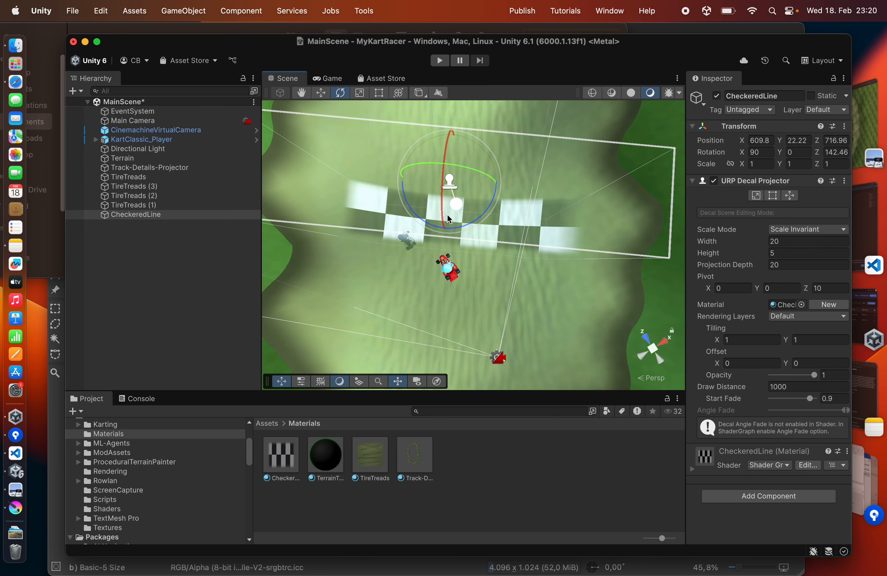
{"action": "left_click_drag", "start_coordinate": [457, 229], "coordinate": [466, 229]}
- Rotate KartClassic_Player to about 32.24 degrees on Y so that it faces along the track
{"action": "left_click", "coordinate": [149, 140]}
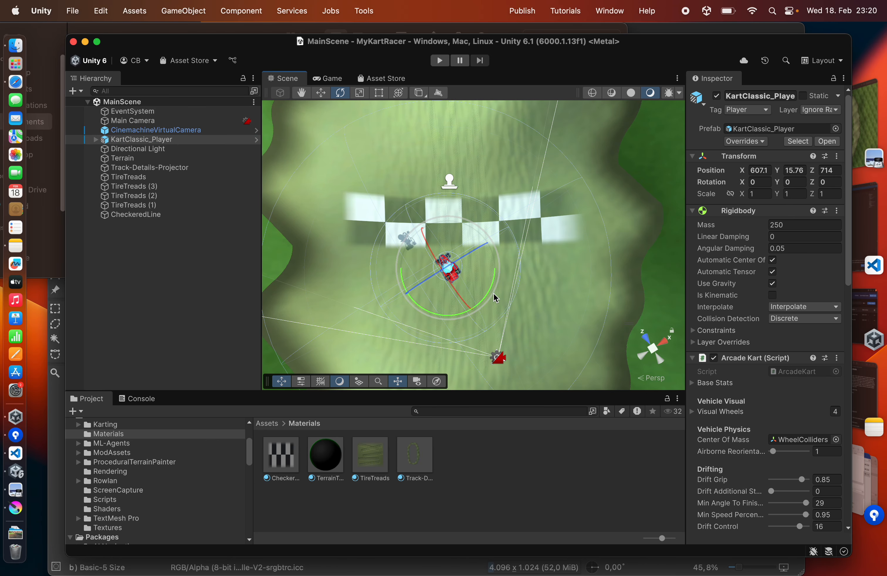
{"action": "left_click_drag", "start_coordinate": [490, 288], "coordinate": [468, 329]}
{"action": "key", "text": "f"}
- Lower KartClassic_Player towards the track surface to a Y position of about 11.79 and save the scene
{"action": "left_click_drag", "start_coordinate": [436, 296], "coordinate": [434, 240], "text": "alt"}
{"action": "scroll", "coordinate": [433, 240], "scroll_direction": "down", "scroll_amount": 5}
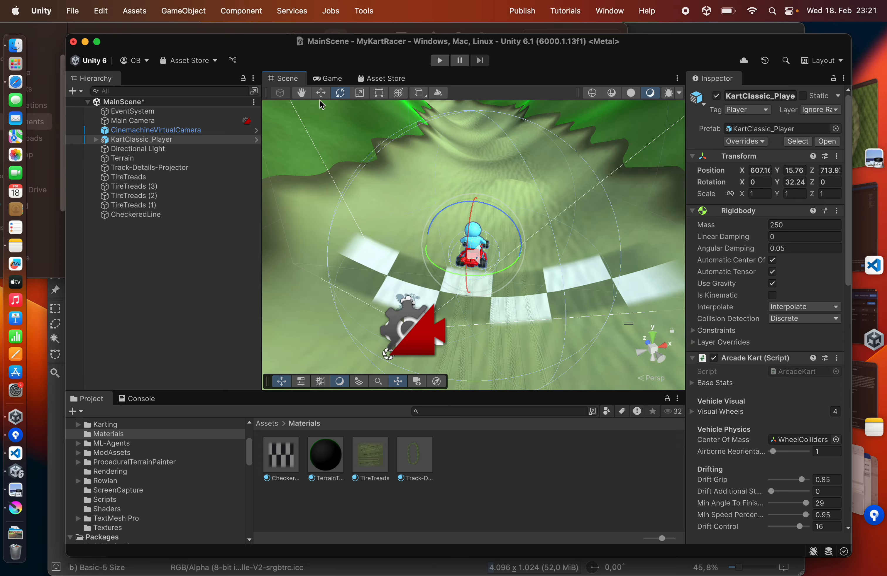
{"action": "left_click", "coordinate": [321, 94]}
{"action": "scroll", "coordinate": [486, 305], "scroll_direction": "down", "scroll_amount": 2}
{"action": "left_click_drag", "start_coordinate": [474, 203], "coordinate": [471, 271]}
{"action": "key", "text": "super+s"}
- Play-test driving the kart from the checkered line around the track, and stop play mode
{"action": "left_click", "coordinate": [329, 77]}
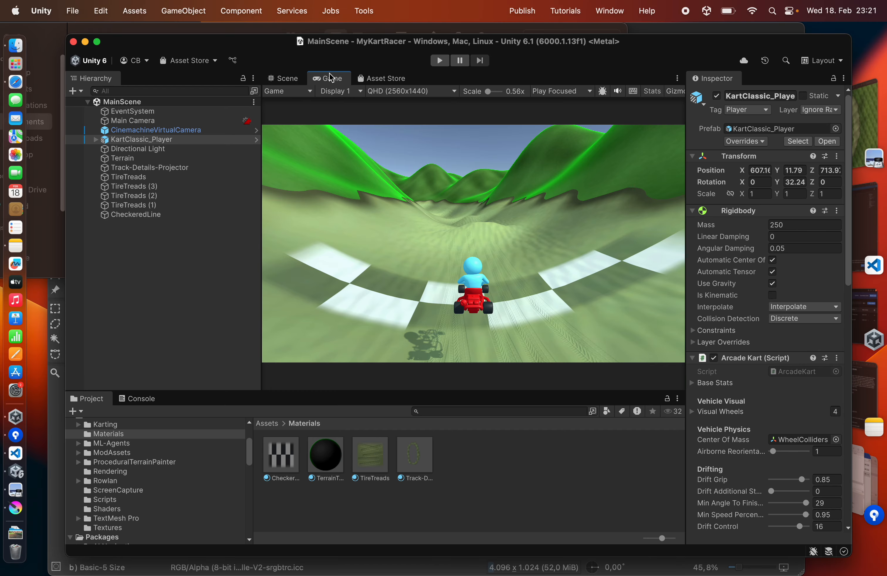
{"action": "left_click", "coordinate": [440, 60]}
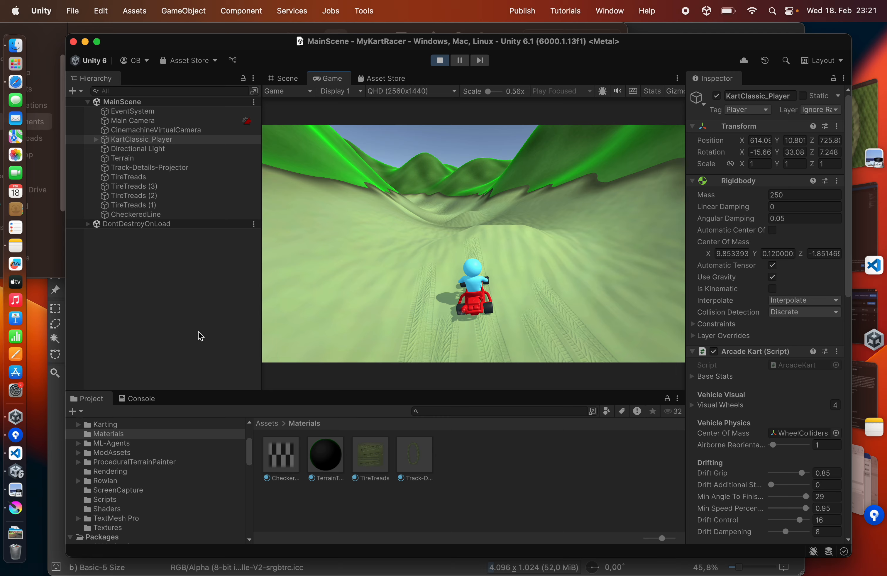
{"action": "left_click", "coordinate": [439, 61]}
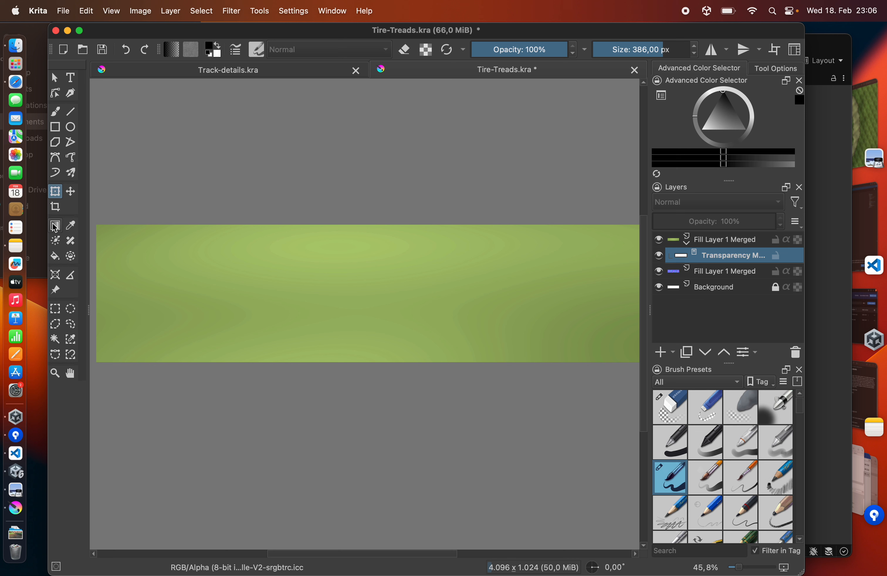
{"action": "key", "text": "g"}
{"action": "left_click_drag", "start_coordinate": [98, 294], "coordinate": [129, 294]}
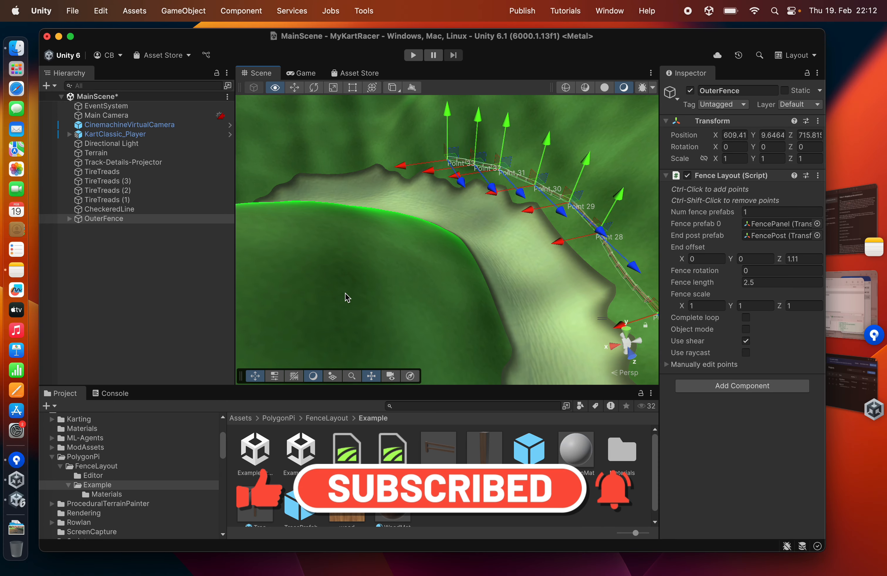
{"action": "middle_click_drag", "start_coordinate": [386, 257], "coordinate": [417, 291]}
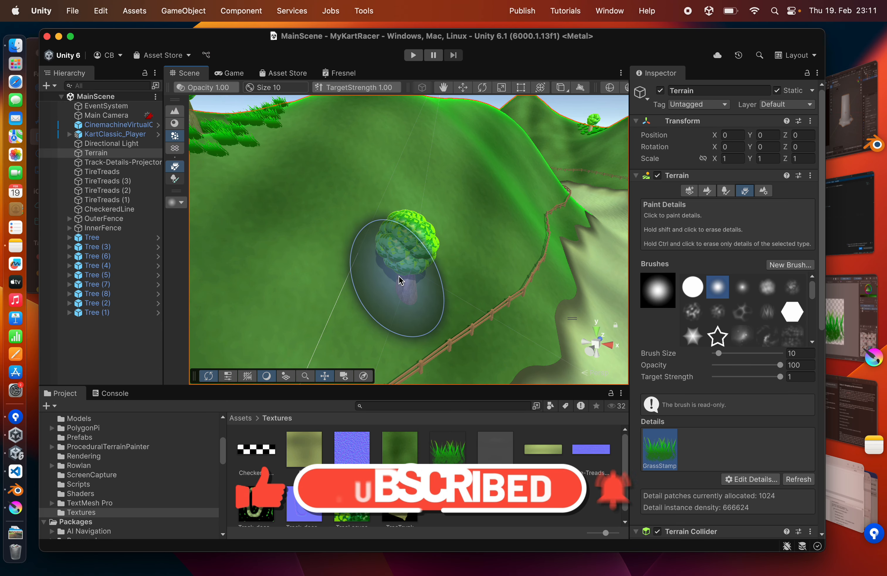